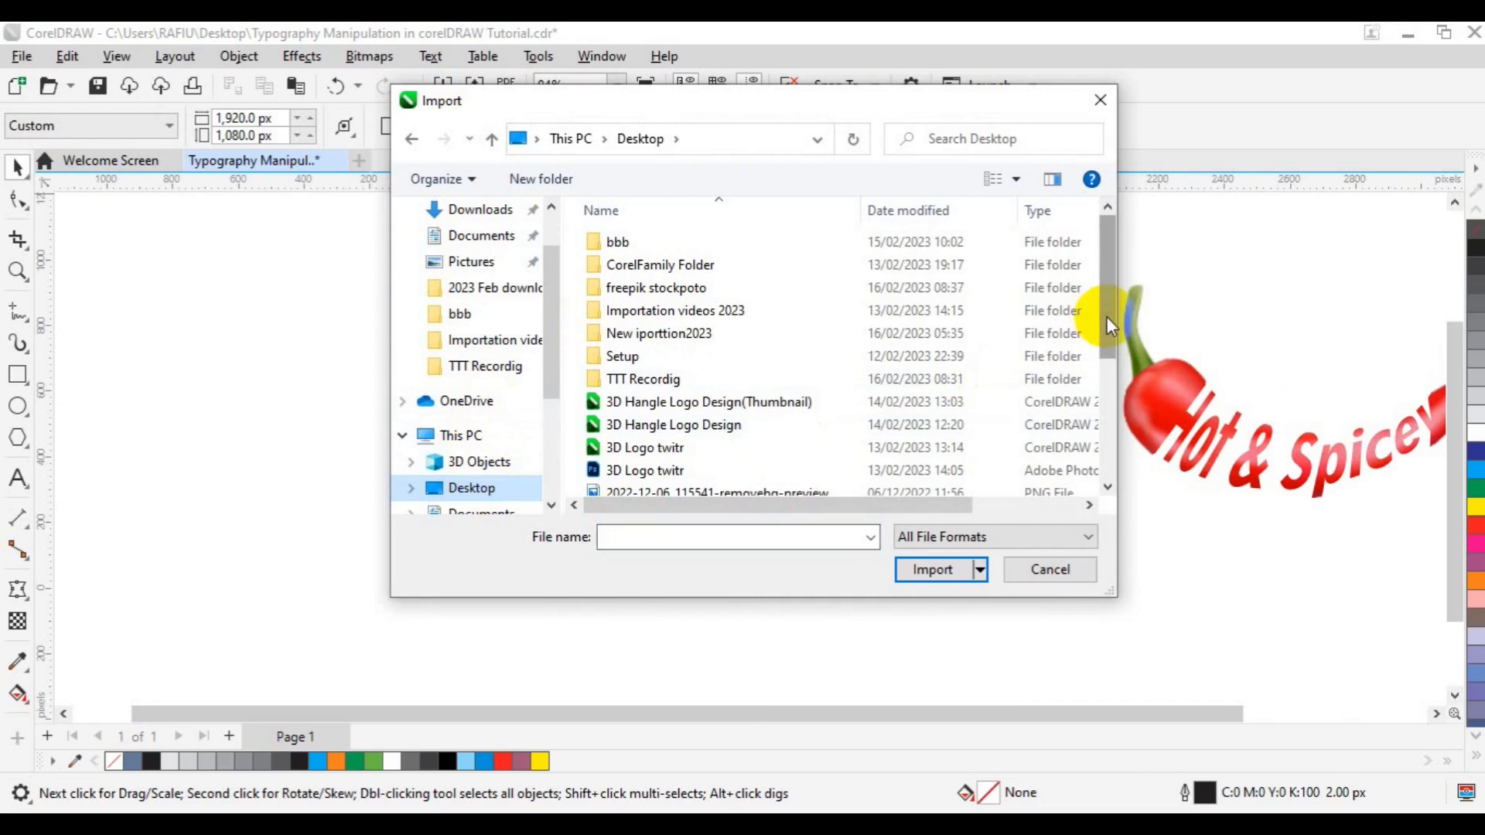
- Import 2022-12-06_115541-removebg-preview.png onto the page at about 1,724 px wide and mirror it horizontally
{"action": "left_click", "coordinate": [793, 397]}
{"action": "left_click", "coordinate": [917, 572]}
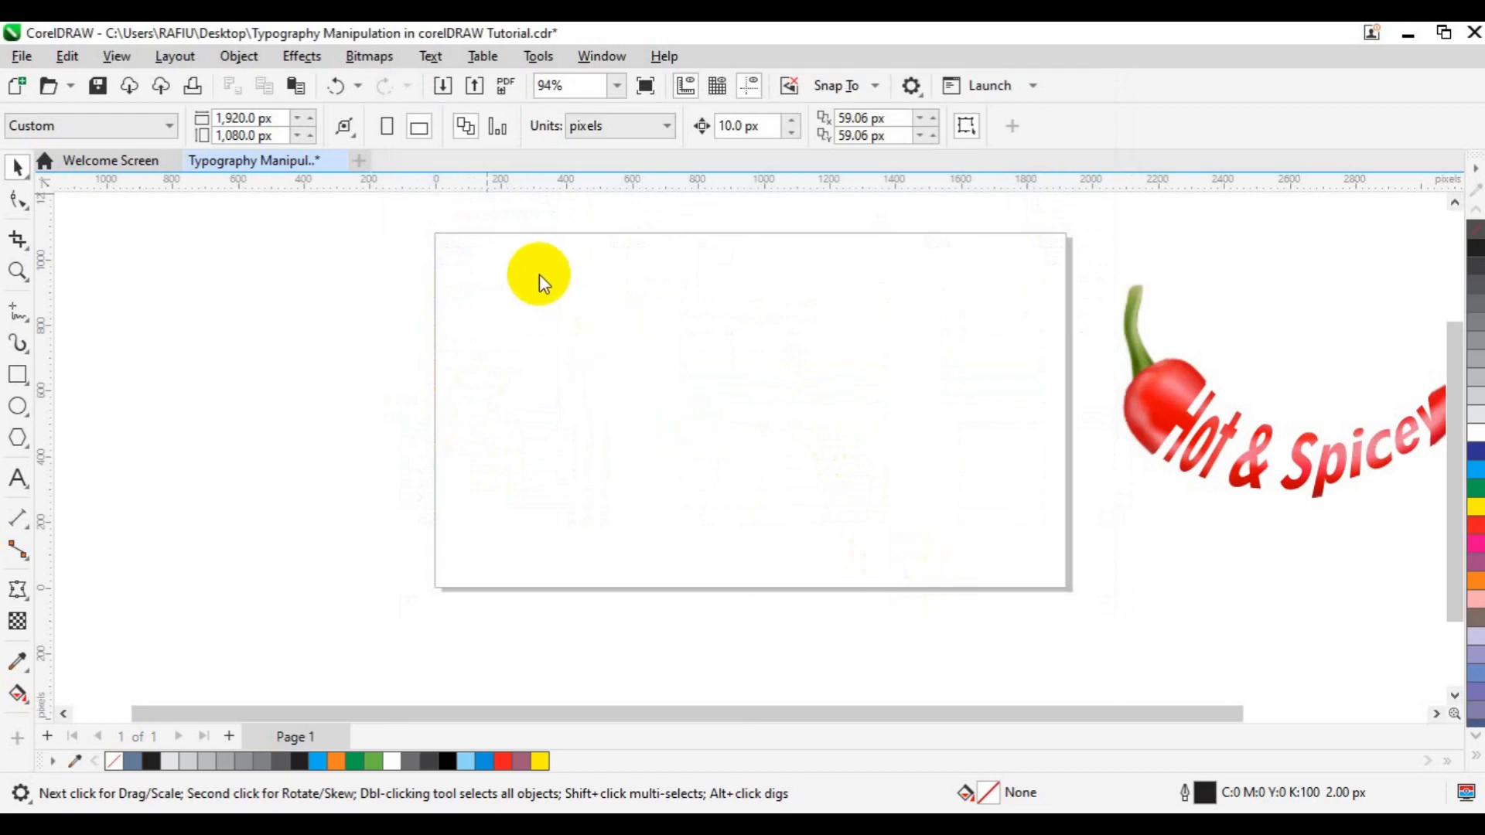
{"action": "left_click_drag", "start_coordinate": [481, 248], "coordinate": [1277, 556]}
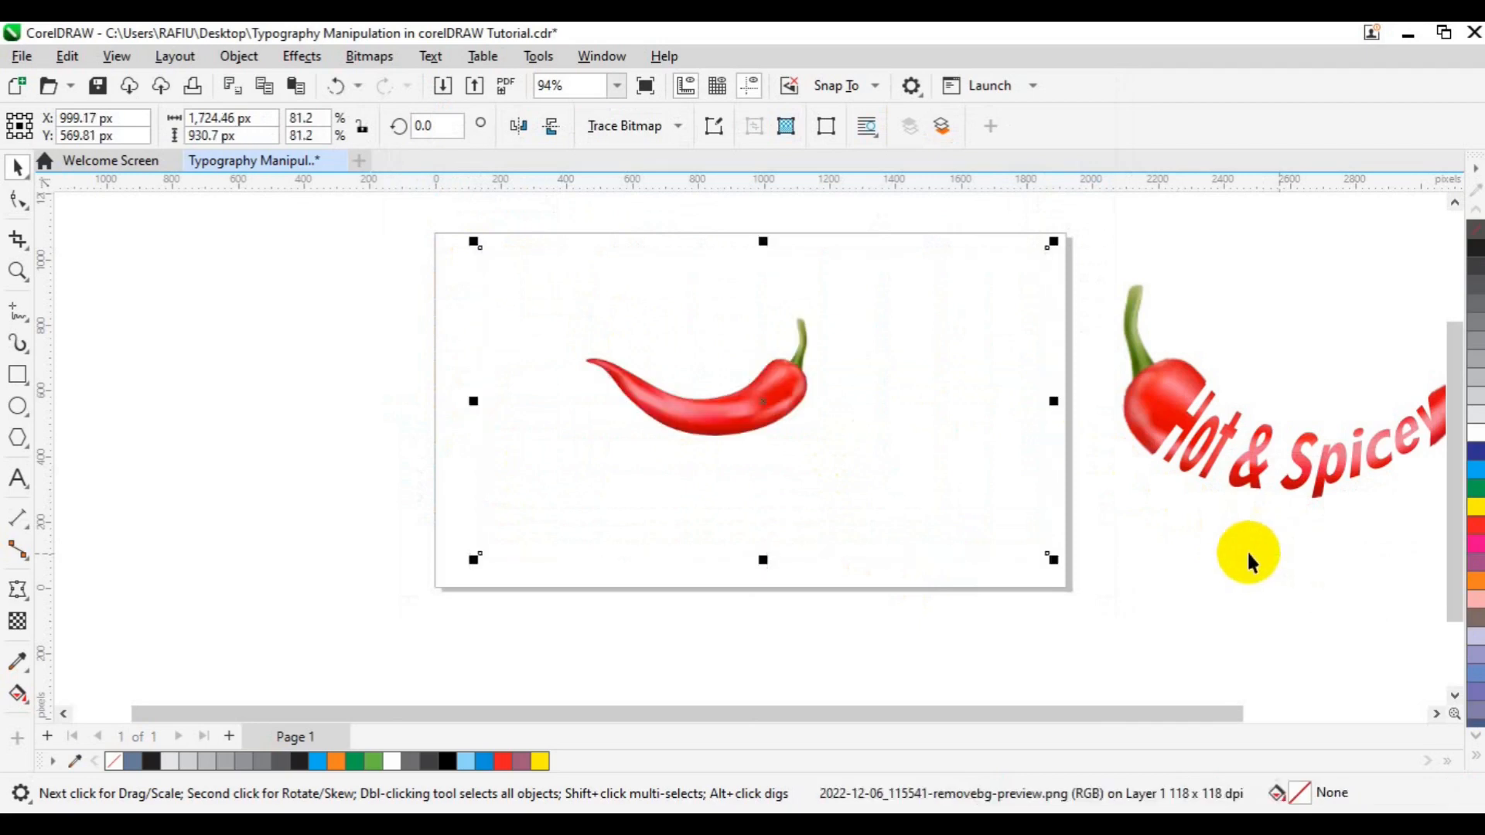
{"action": "left_click", "coordinate": [516, 131]}
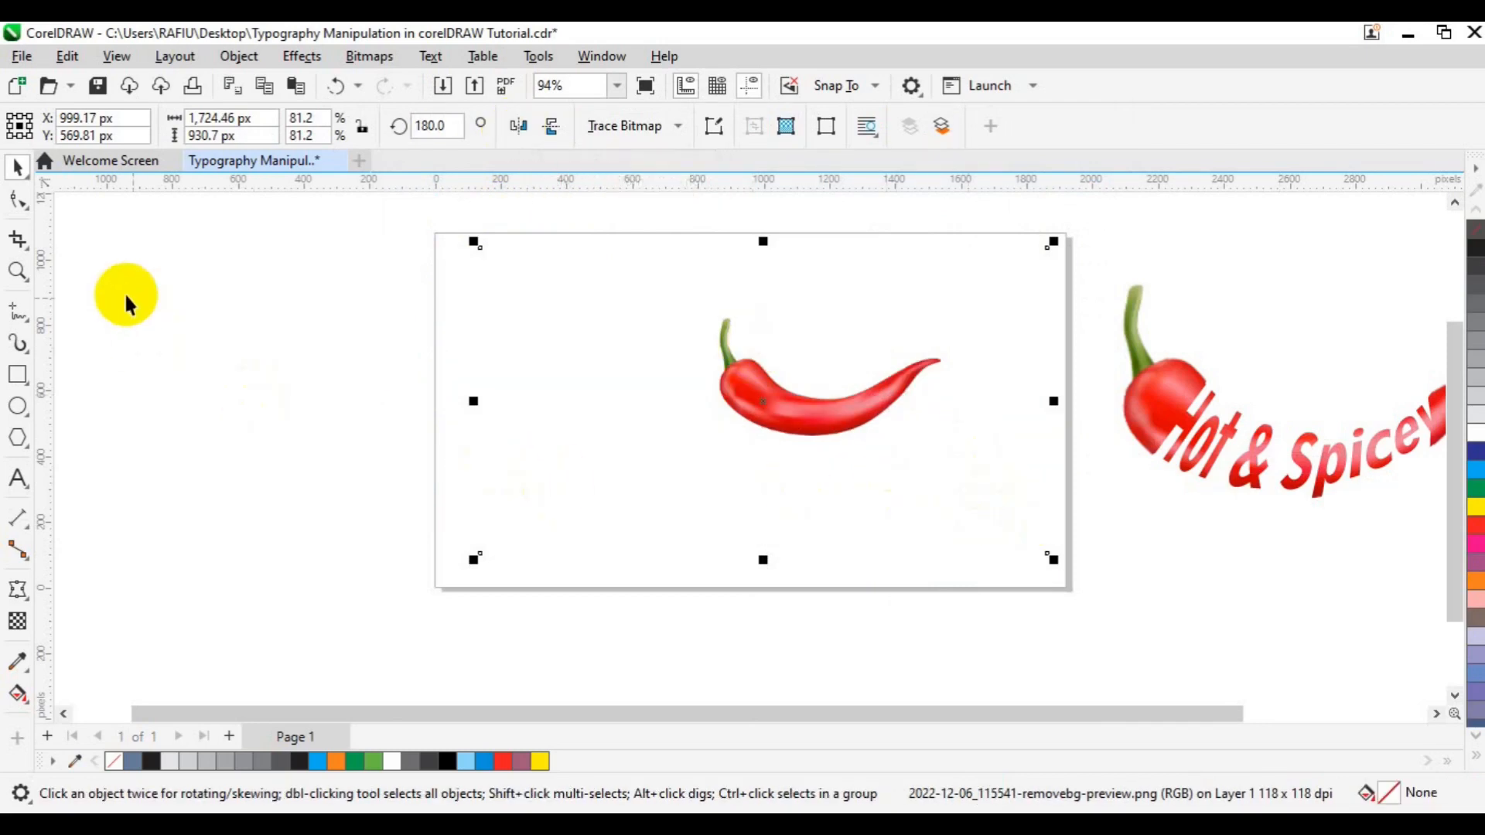
- Crop the empty area left of the chili by moving the image's two left nodes about 700 px inward to the stem
{"action": "left_click", "coordinate": [19, 210]}
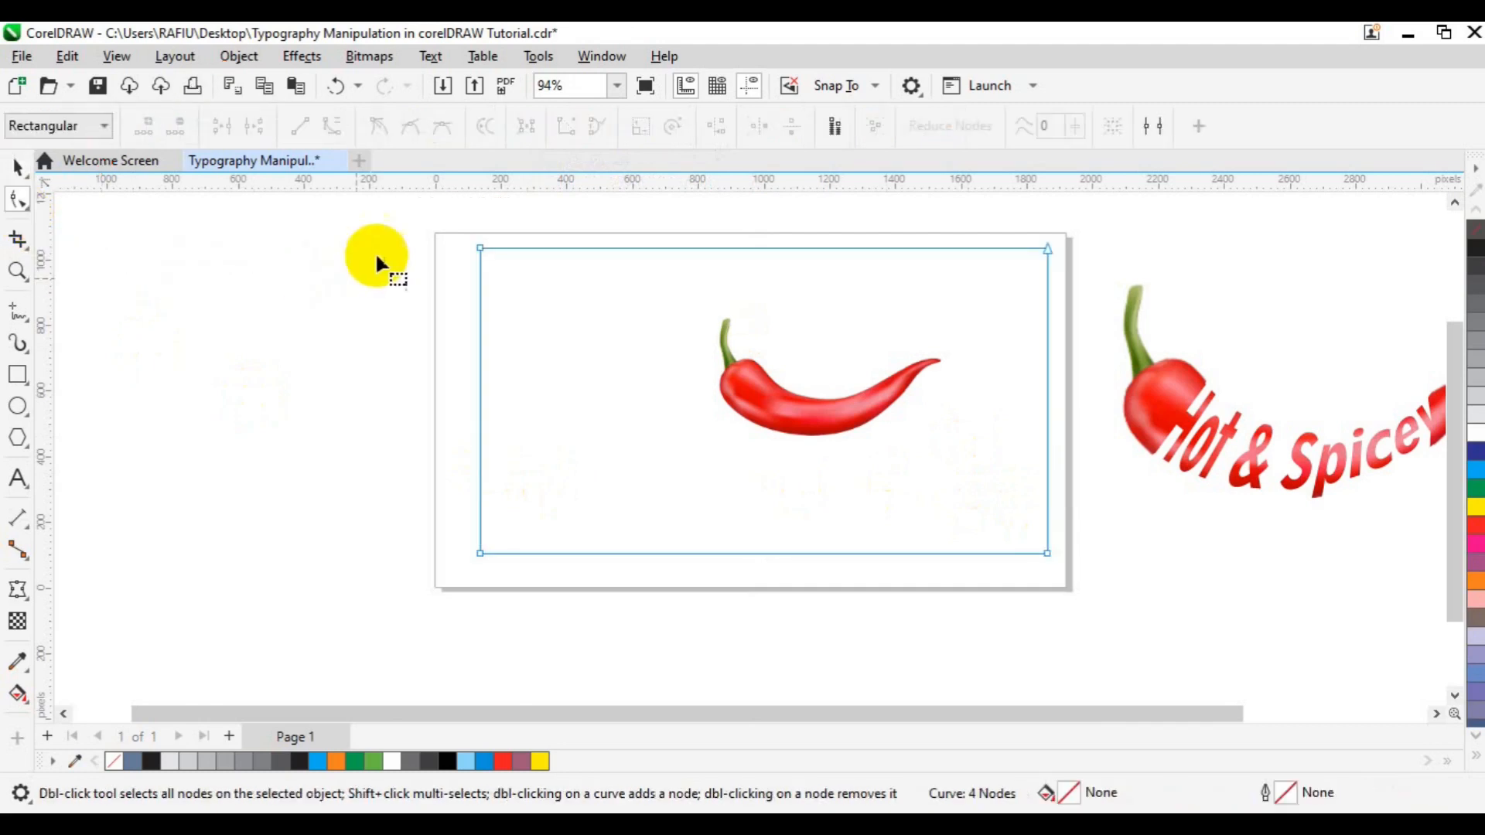
{"action": "left_click_drag", "start_coordinate": [430, 223], "coordinate": [624, 586]}
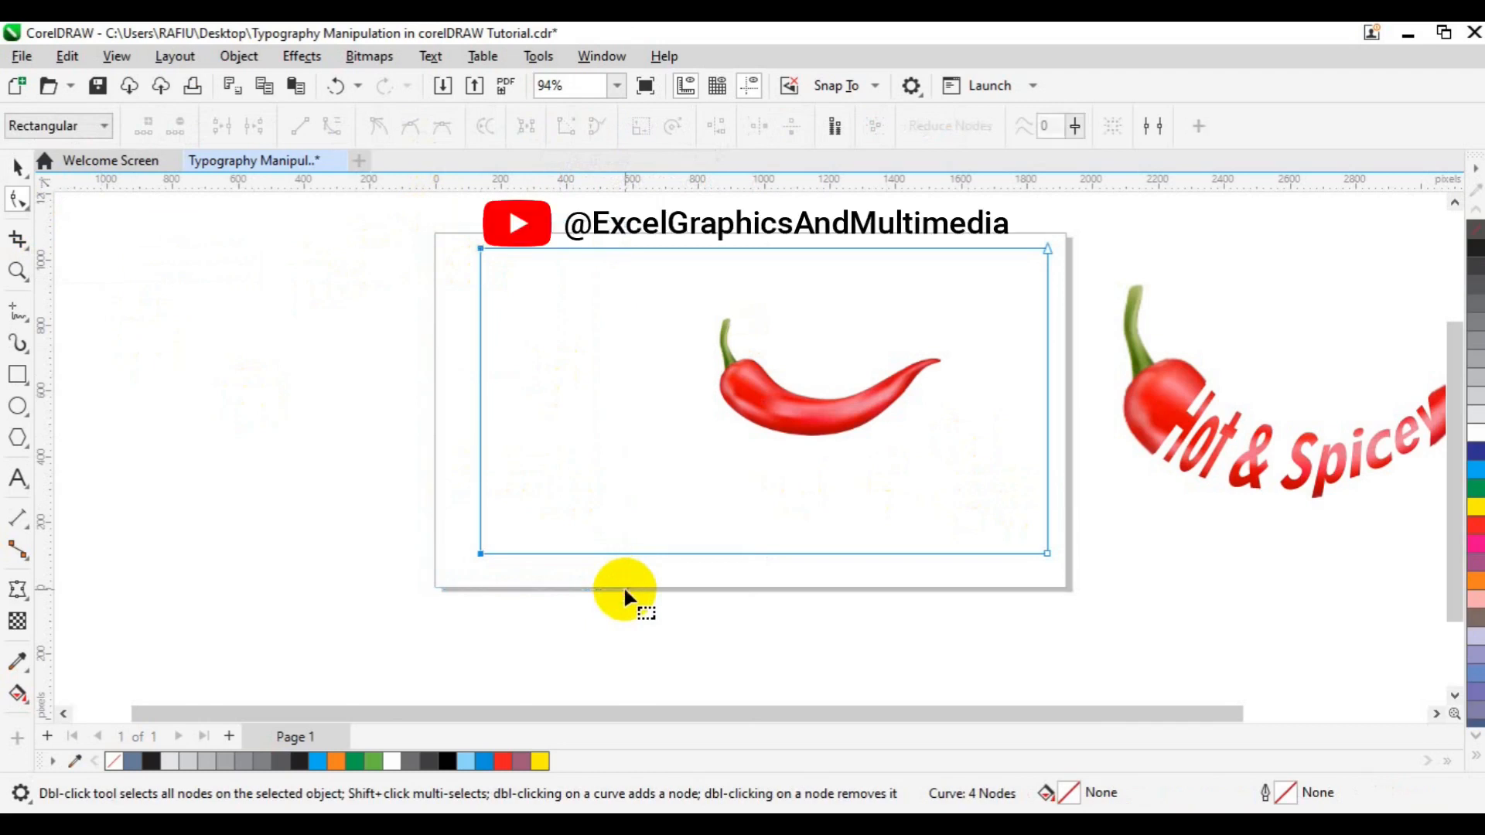
{"action": "key", "text": "Right"}
{"action": "key", "text": "Right"}
{"action": "key", "text": "Right"}
{"action": "key", "text": "Right"}
{"action": "key", "text": "Right"}
{"action": "key", "text": "Right"}
{"action": "key", "text": "Right"}
{"action": "key", "text": "Right"}
{"action": "key", "text": "Right"}
{"action": "key", "text": "Right"}
{"action": "key", "text": "Right"}
{"action": "key", "text": "Right"}
{"action": "key", "text": "Right"}
{"action": "key", "text": "Right"}
{"action": "key", "text": "Right"}
{"action": "key", "text": "Right"}
{"action": "key", "text": "Right"}
{"action": "key", "text": "Right"}
{"action": "key", "text": "Right"}
{"action": "key", "text": "Right"}
{"action": "key", "text": "Right"}
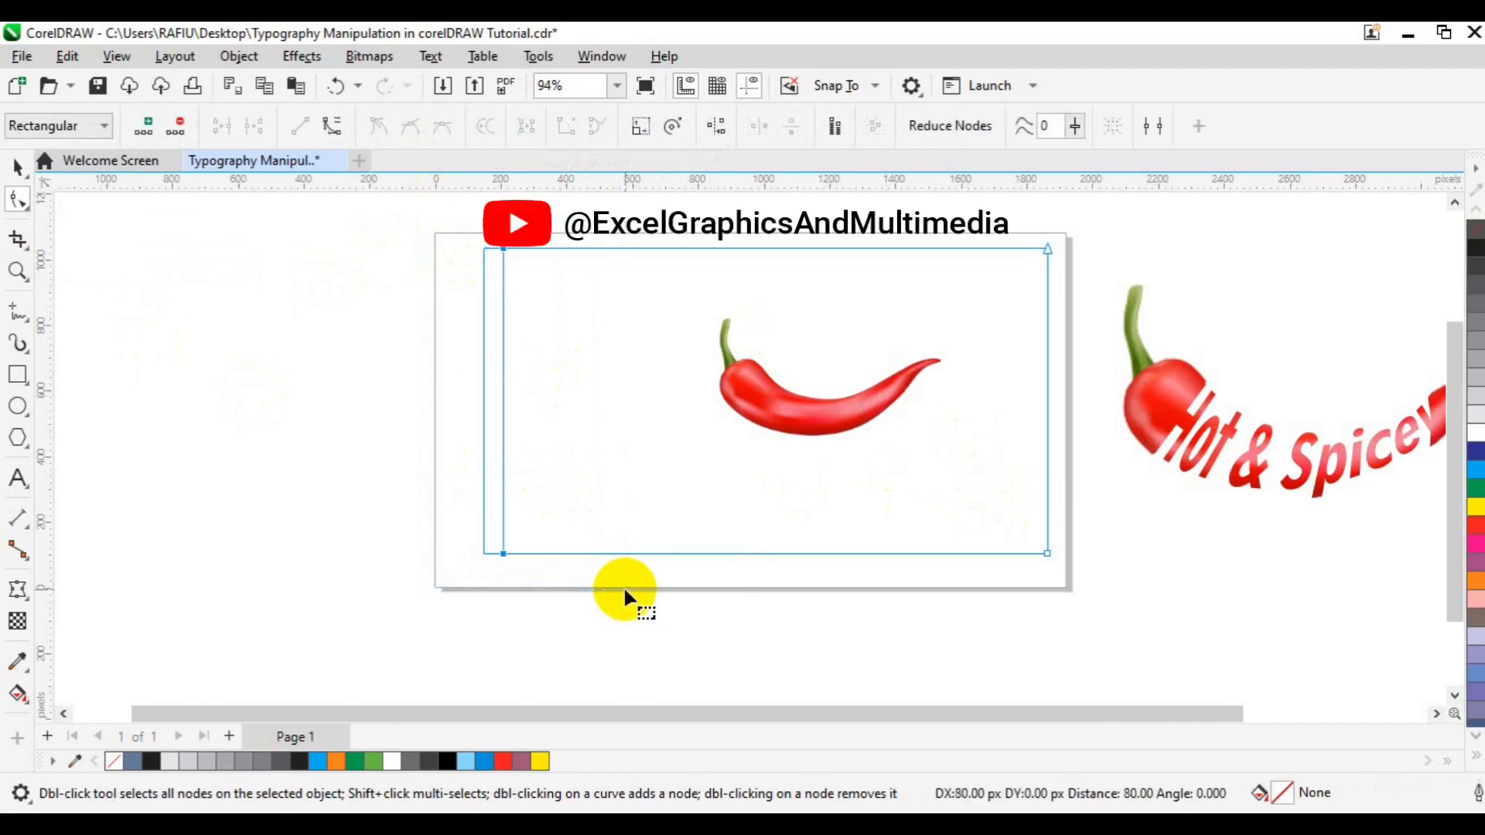
{"action": "key", "text": "Right"}
{"action": "key", "text": "Right"}
{"action": "key", "text": "Right"}
{"action": "key", "text": "Right"}
{"action": "key", "text": "Right"}
{"action": "key", "text": "Right"}
{"action": "key", "text": "Right"}
{"action": "key", "text": "Right"}
{"action": "key", "text": "Right"}
{"action": "key", "text": "Right"}
{"action": "key", "text": "Right"}
{"action": "key", "text": "Right"}
{"action": "key", "text": "Right"}
{"action": "key", "text": "Right"}
{"action": "key", "text": "Right"}
{"action": "key", "text": "Right"}
{"action": "key", "text": "Right"}
{"action": "key", "text": "Right"}
{"action": "key", "text": "Right"}
{"action": "key", "text": "Right"}
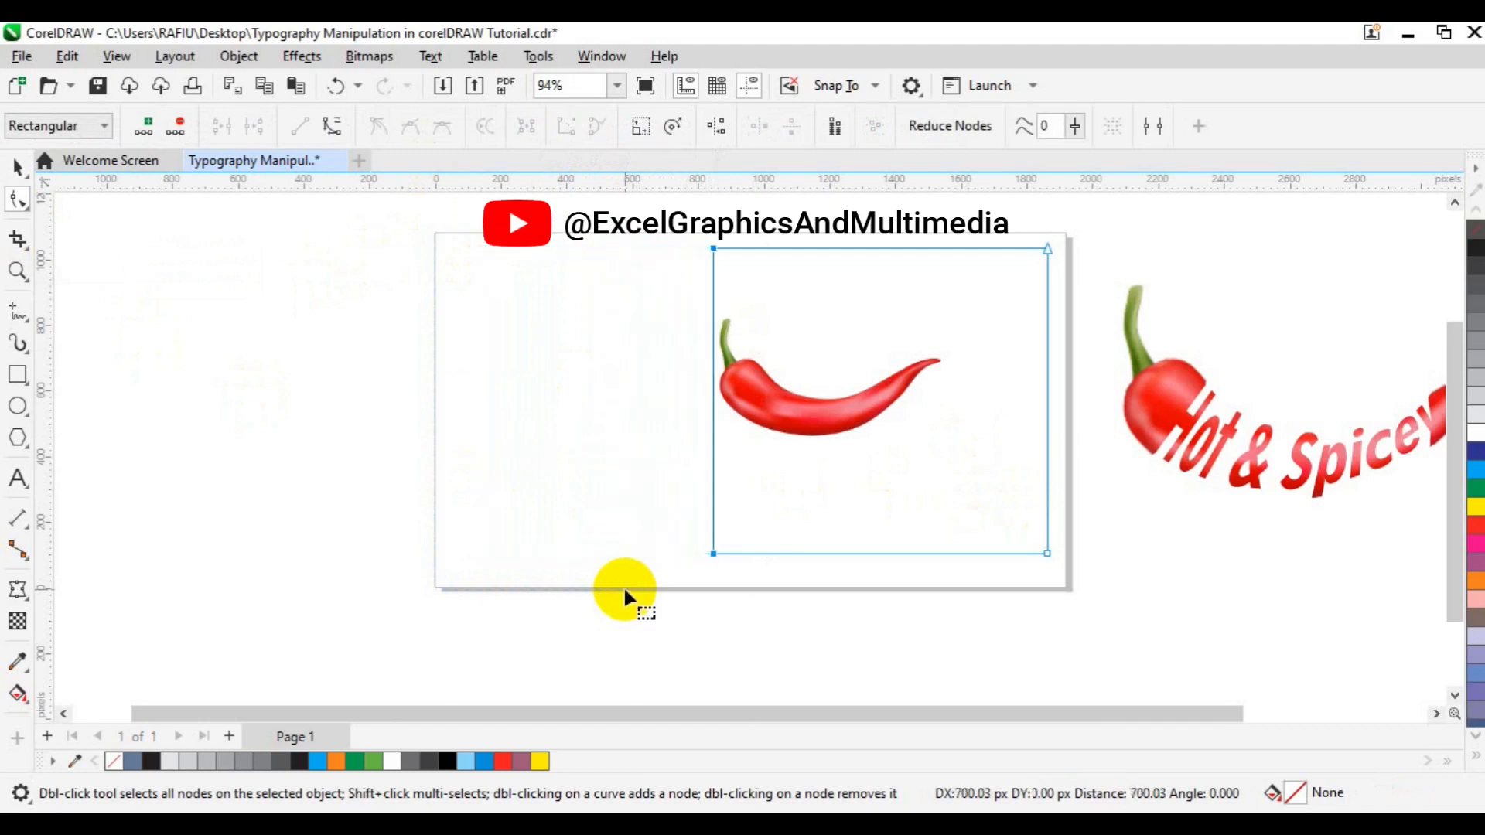
- Crop the empty area right of the chili by moving the image's two right nodes inward to the chili's tip
{"action": "left_click_drag", "start_coordinate": [996, 228], "coordinate": [1121, 617]}
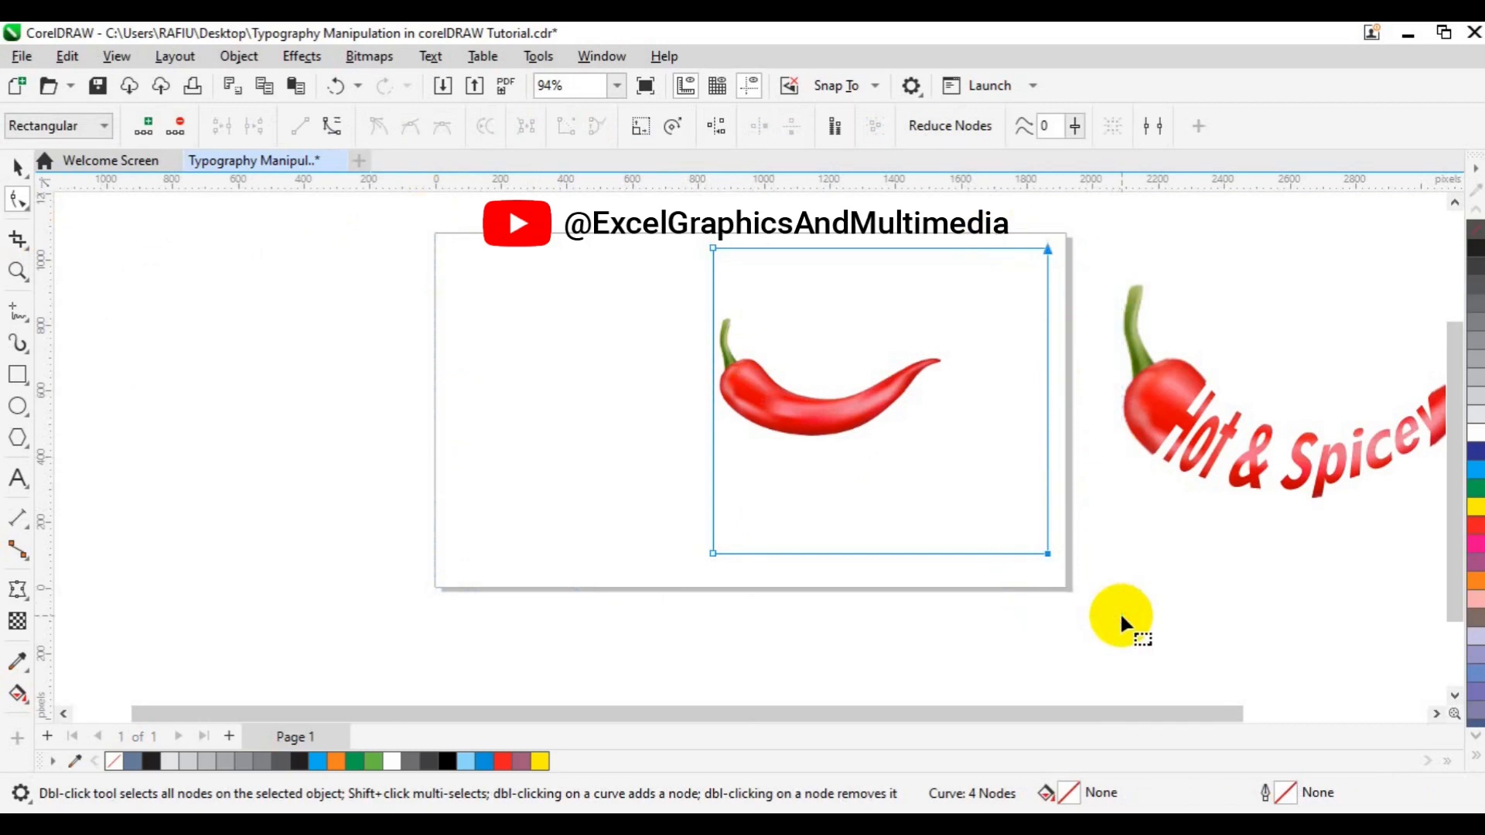
{"action": "key", "text": "Left"}
{"action": "key", "text": "Left"}
{"action": "key", "text": "Left"}
{"action": "key", "text": "Left"}
{"action": "key", "text": "Left"}
{"action": "key", "text": "Left"}
{"action": "key", "text": "Left"}
{"action": "key", "text": "Left"}
{"action": "key", "text": "Left"}
{"action": "key", "text": "Left"}
{"action": "key", "text": "Left"}
{"action": "key", "text": "Left"}
{"action": "key", "text": "Left"}
{"action": "key", "text": "Left"}
{"action": "key", "text": "Left"}
{"action": "key", "text": "Left"}
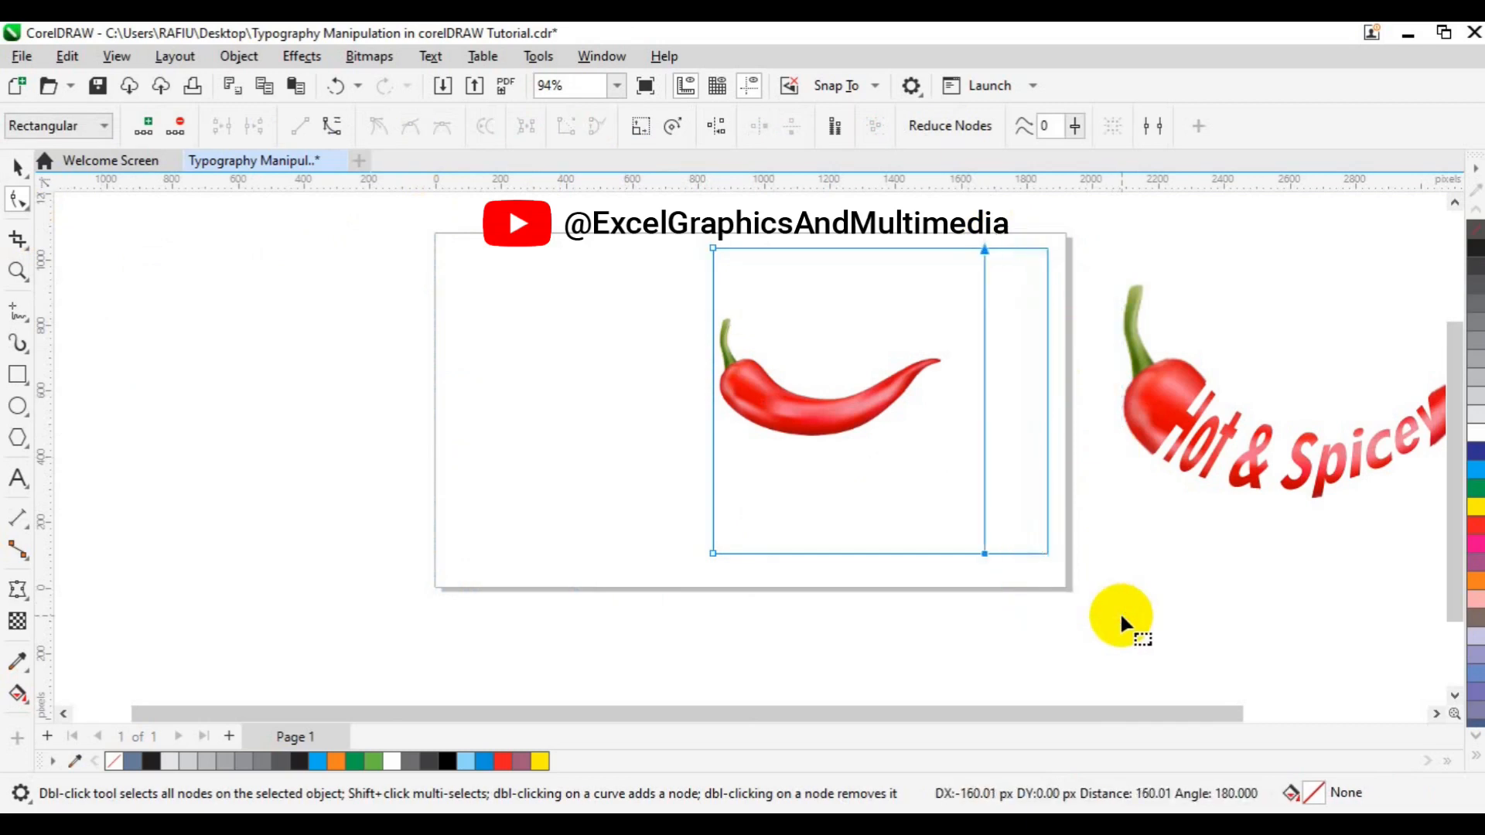
{"action": "key", "text": "Left"}
{"action": "key", "text": "Left"}
{"action": "key", "text": "Left"}
{"action": "key", "text": "Left"}
{"action": "key", "text": "Left"}
{"action": "key", "text": "Left"}
{"action": "key", "text": "Left"}
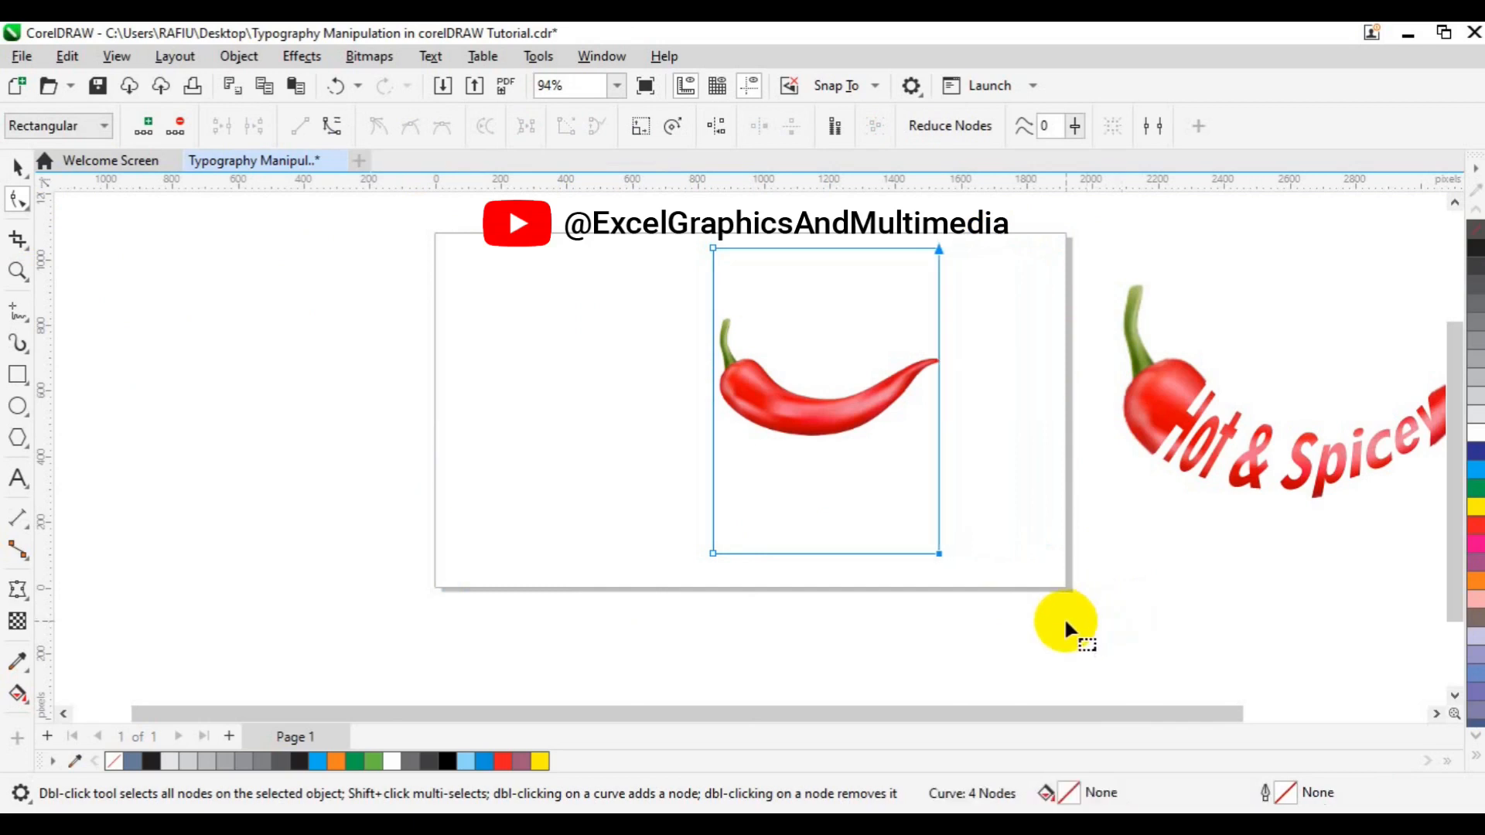
- Crop the empty area below the chili by moving the image's two bottom nodes up to just under its body
{"action": "left_click_drag", "start_coordinate": [1064, 619], "coordinate": [761, 573]}
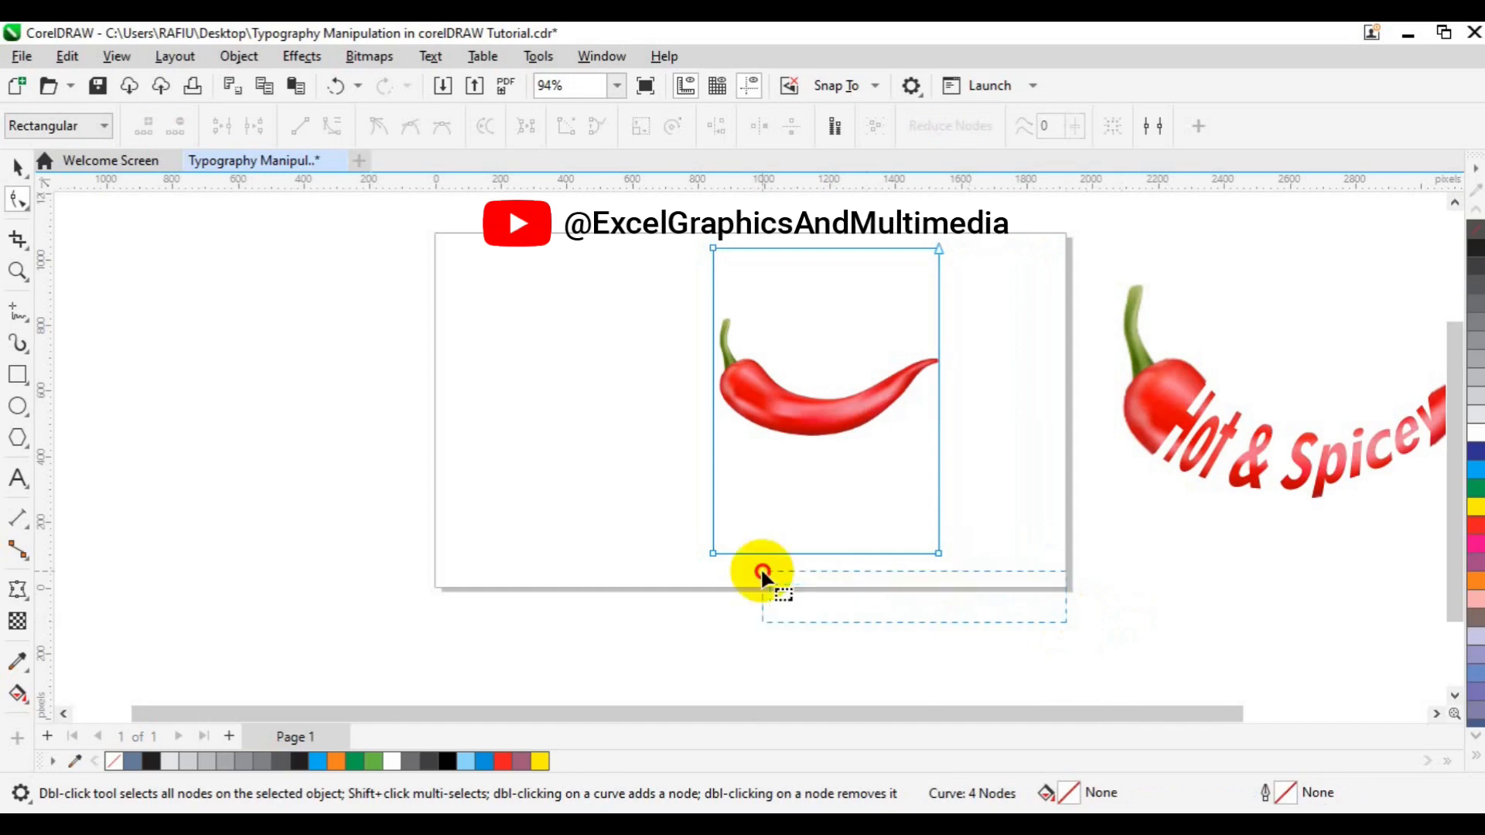
{"action": "left_click_drag", "start_coordinate": [665, 522], "coordinate": [663, 518]}
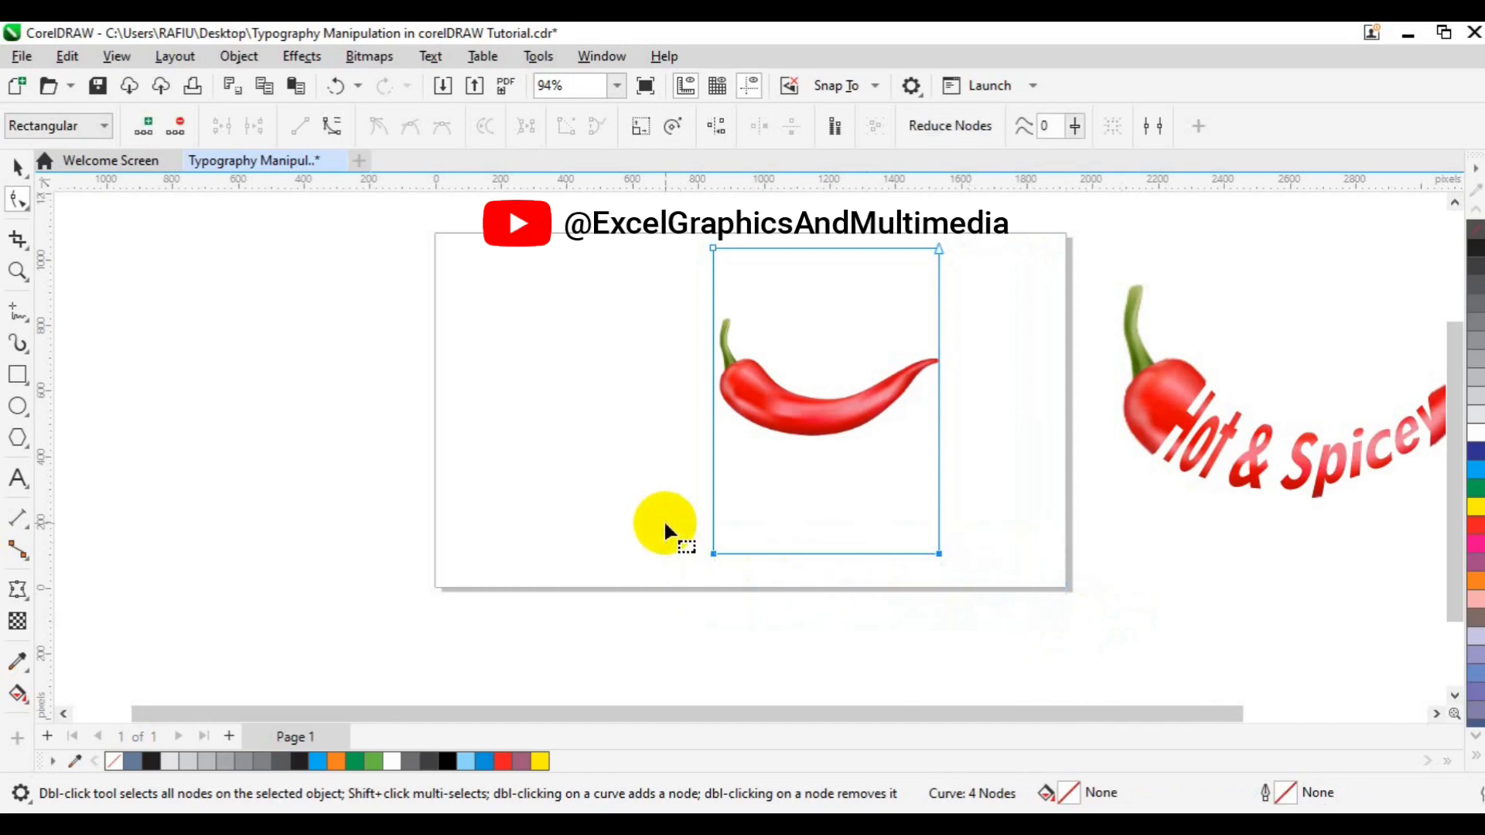
{"action": "key", "text": "Up"}
{"action": "key", "text": "Up"}
{"action": "key", "text": "Up"}
{"action": "key", "text": "Up"}
{"action": "key", "text": "Up"}
{"action": "key", "text": "Up"}
{"action": "key", "text": "Up"}
{"action": "key", "text": "Up"}
{"action": "key", "text": "Up"}
{"action": "key", "text": "Up"}
{"action": "key", "text": "Up"}
{"action": "key", "text": "Up"}
{"action": "key", "text": "Up"}
{"action": "key", "text": "Up"}
{"action": "key", "text": "Up"}
{"action": "key", "text": "Up"}
{"action": "key", "text": "Up"}
{"action": "key", "text": "Up"}
{"action": "key", "text": "Up"}
{"action": "key", "text": "Up"}
{"action": "key", "text": "Up"}
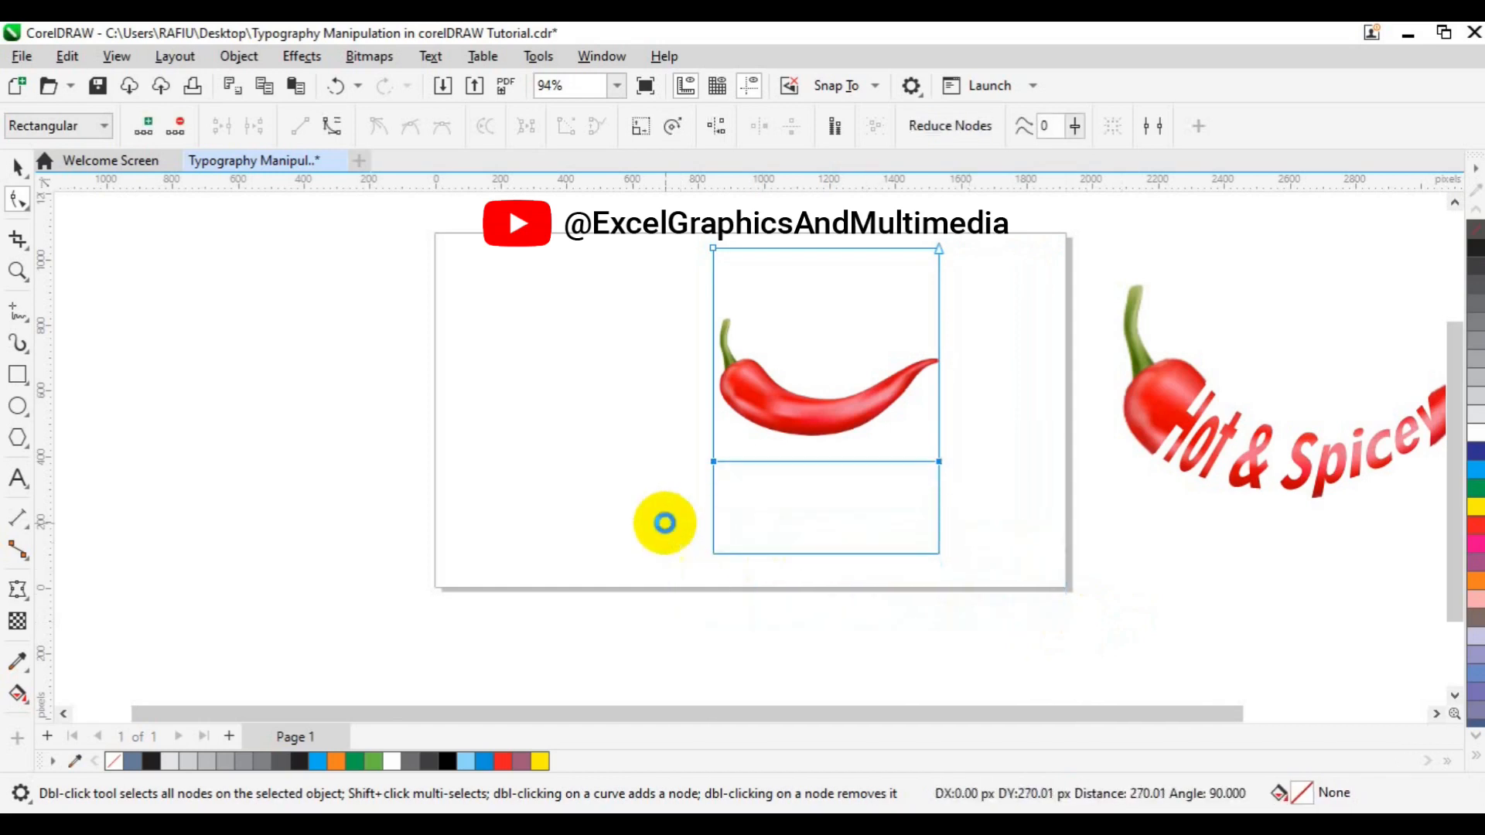
{"action": "key", "text": "Up"}
{"action": "key", "text": "Up"}
{"action": "key", "text": "Up"}
{"action": "key", "text": "Up"}
{"action": "key", "text": "Up"}
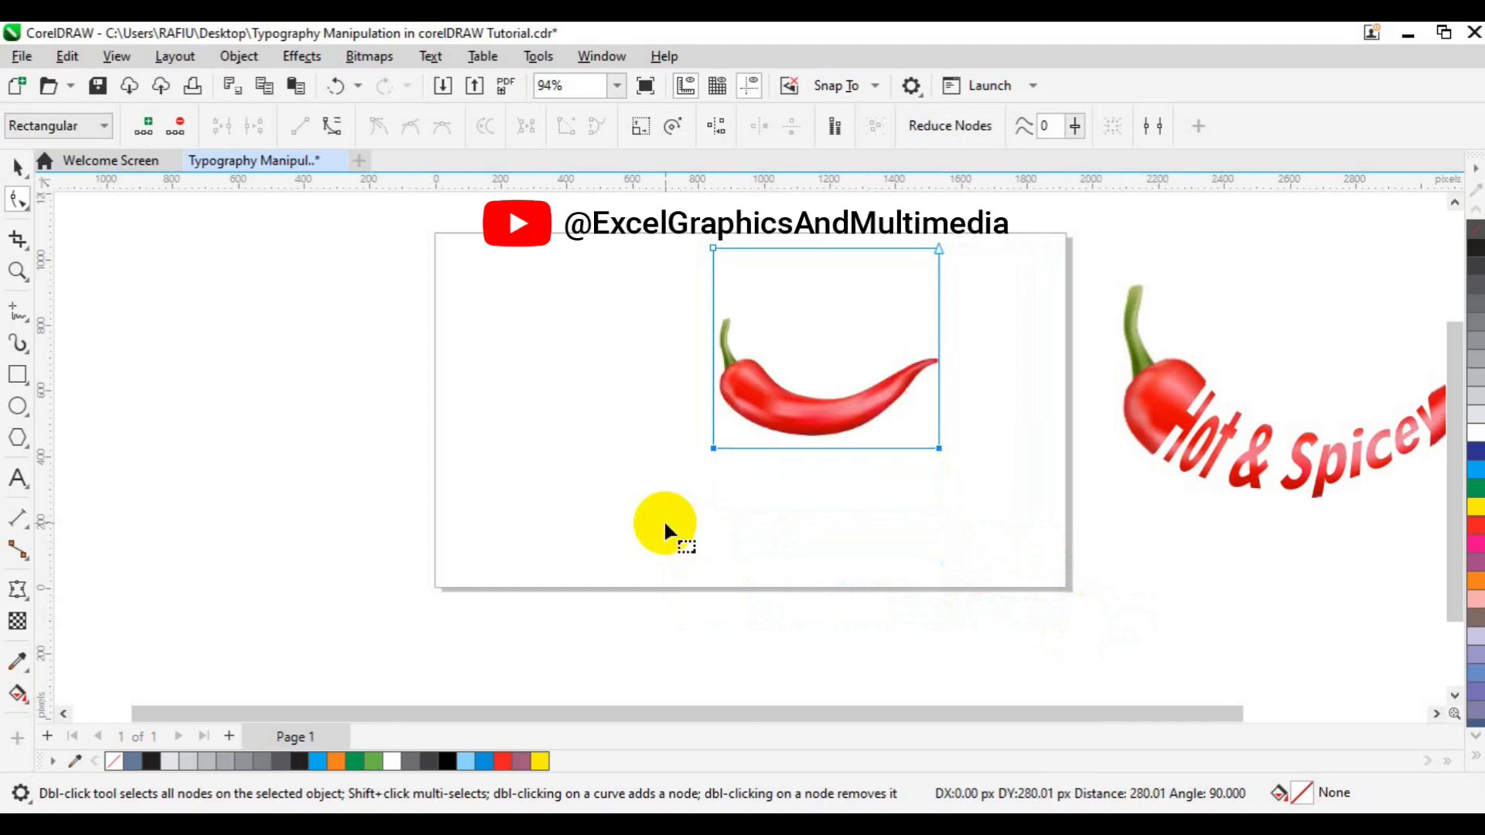
{"action": "key", "text": "Up"}
{"action": "key", "text": "Up"}
{"action": "key", "text": "Up"}
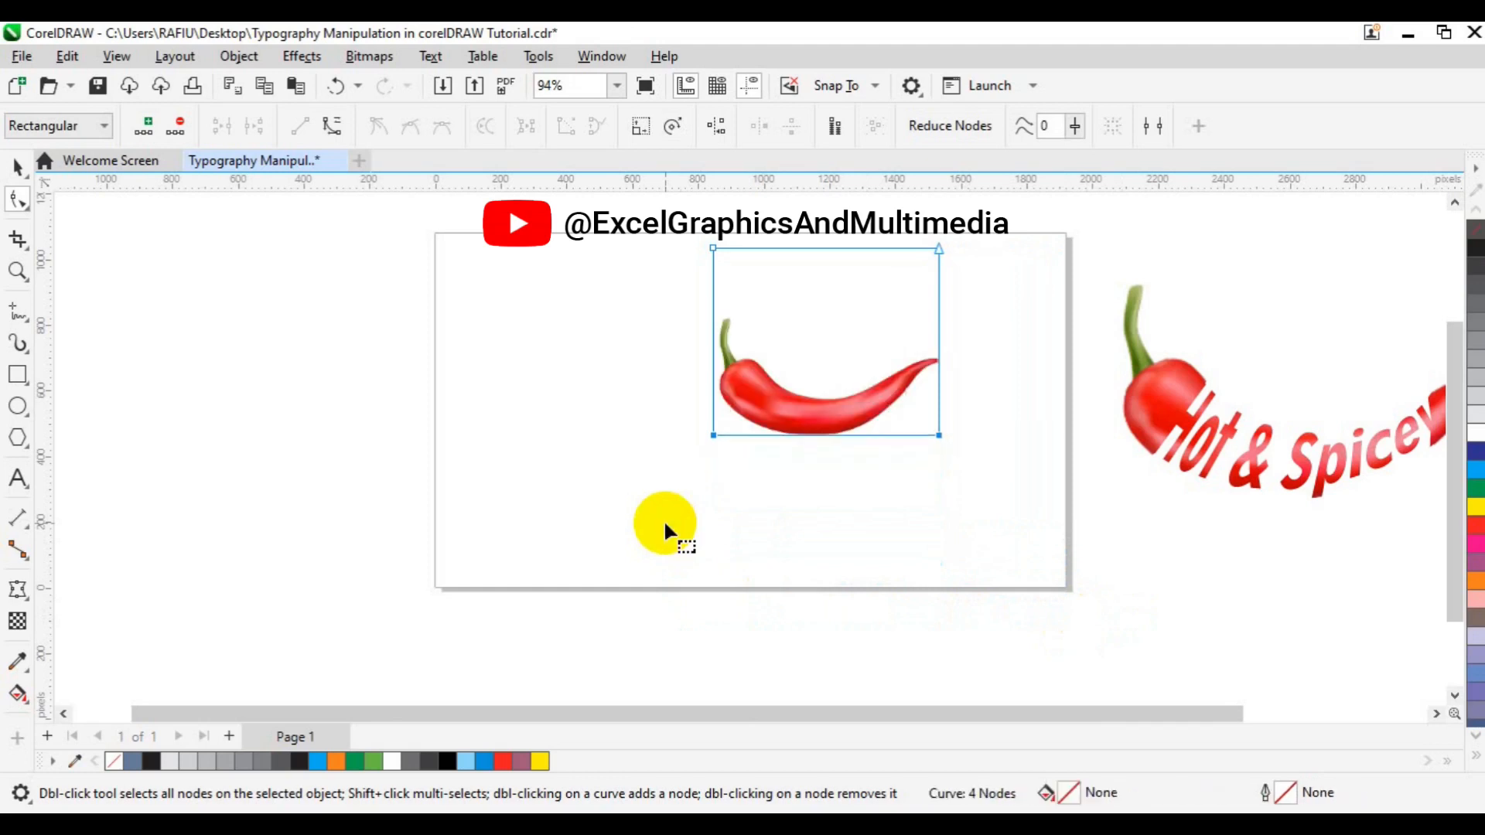
{"action": "key", "text": "Down"}
{"action": "key", "text": "Down"}
- Crop the empty area above the chili by lowering the image's two top nodes, and centre the cropped image on the page
{"action": "left_click_drag", "start_coordinate": [641, 236], "coordinate": [782, 269]}
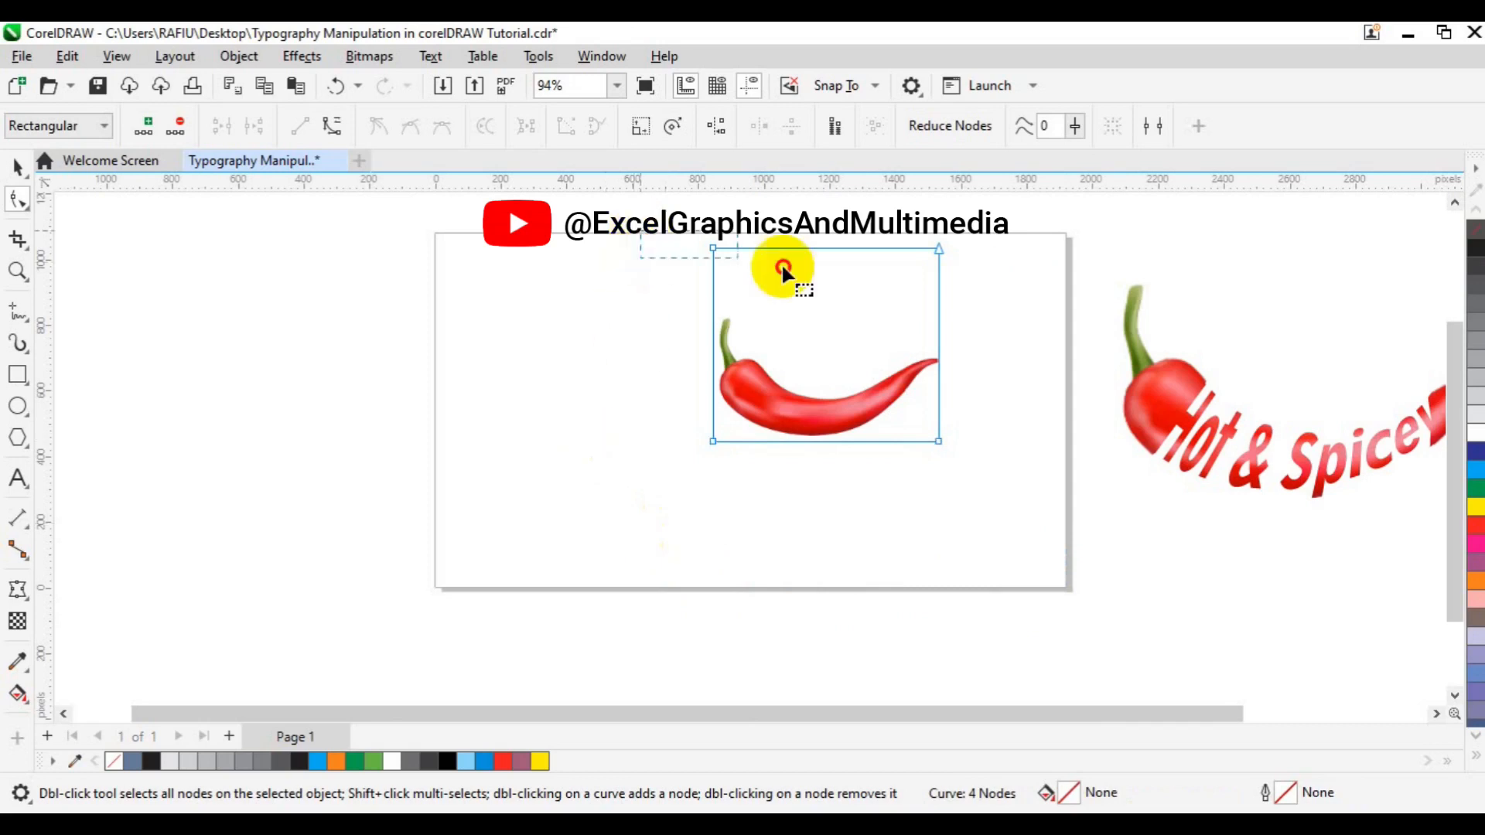
{"action": "left_click_drag", "start_coordinate": [902, 259], "coordinate": [976, 267]}
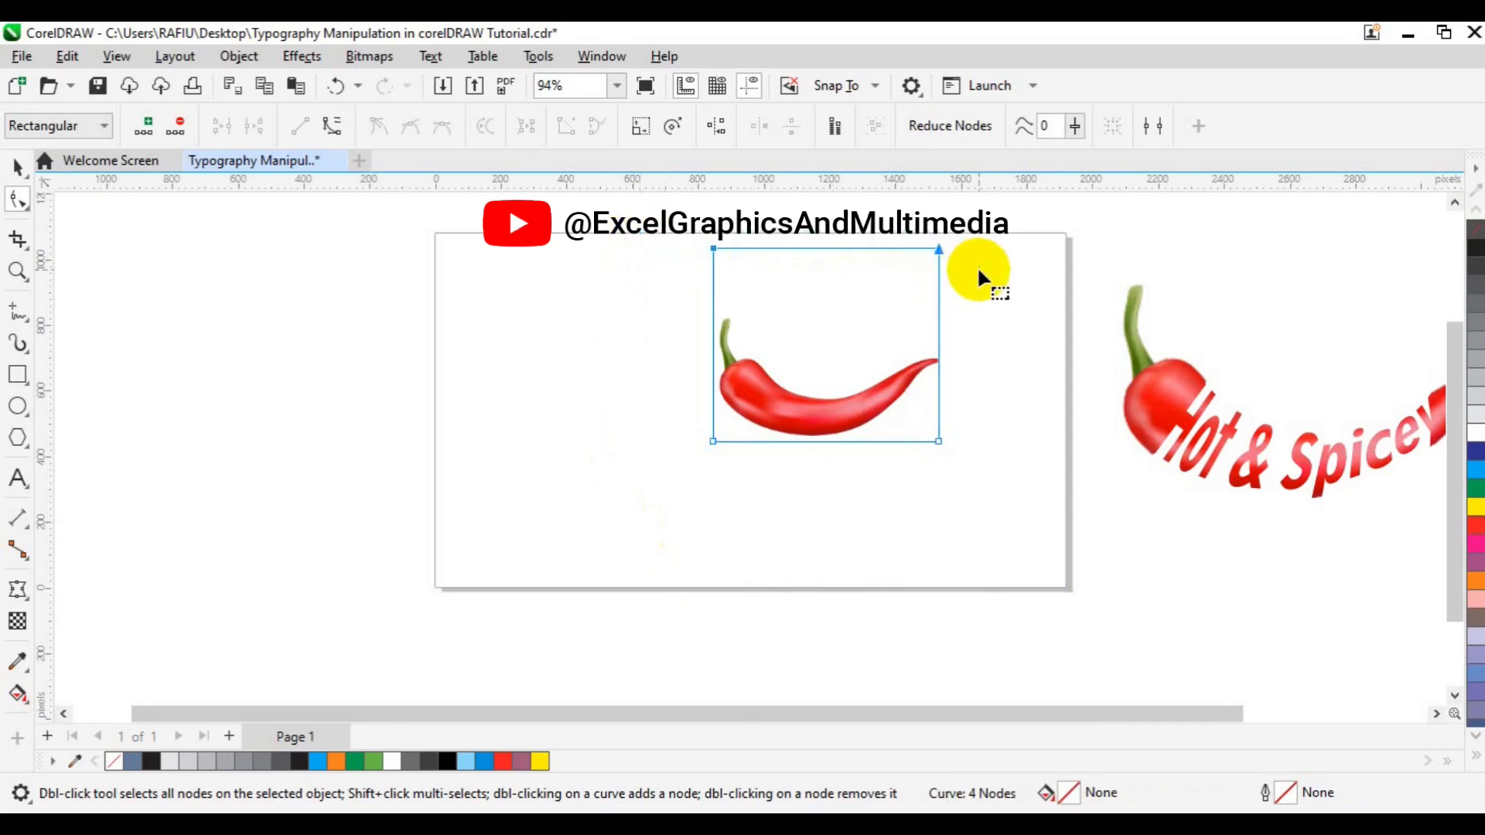
{"action": "key", "text": "Down"}
{"action": "key", "text": "Down"}
{"action": "key", "text": "Down"}
{"action": "key", "text": "Down"}
{"action": "key", "text": "Down"}
{"action": "key", "text": "Down"}
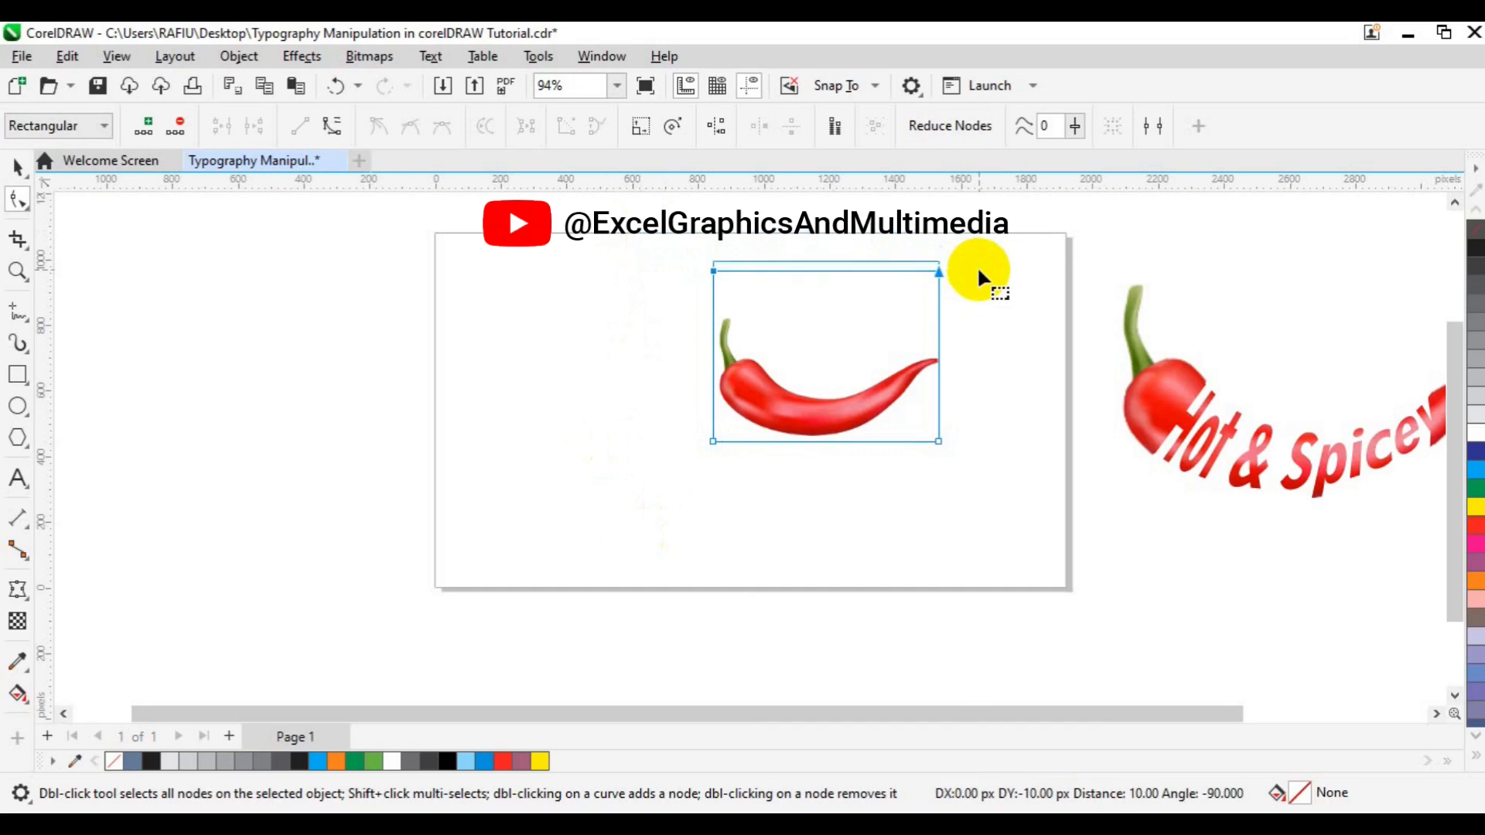
{"action": "key", "text": "Down"}
{"action": "key", "text": "Down"}
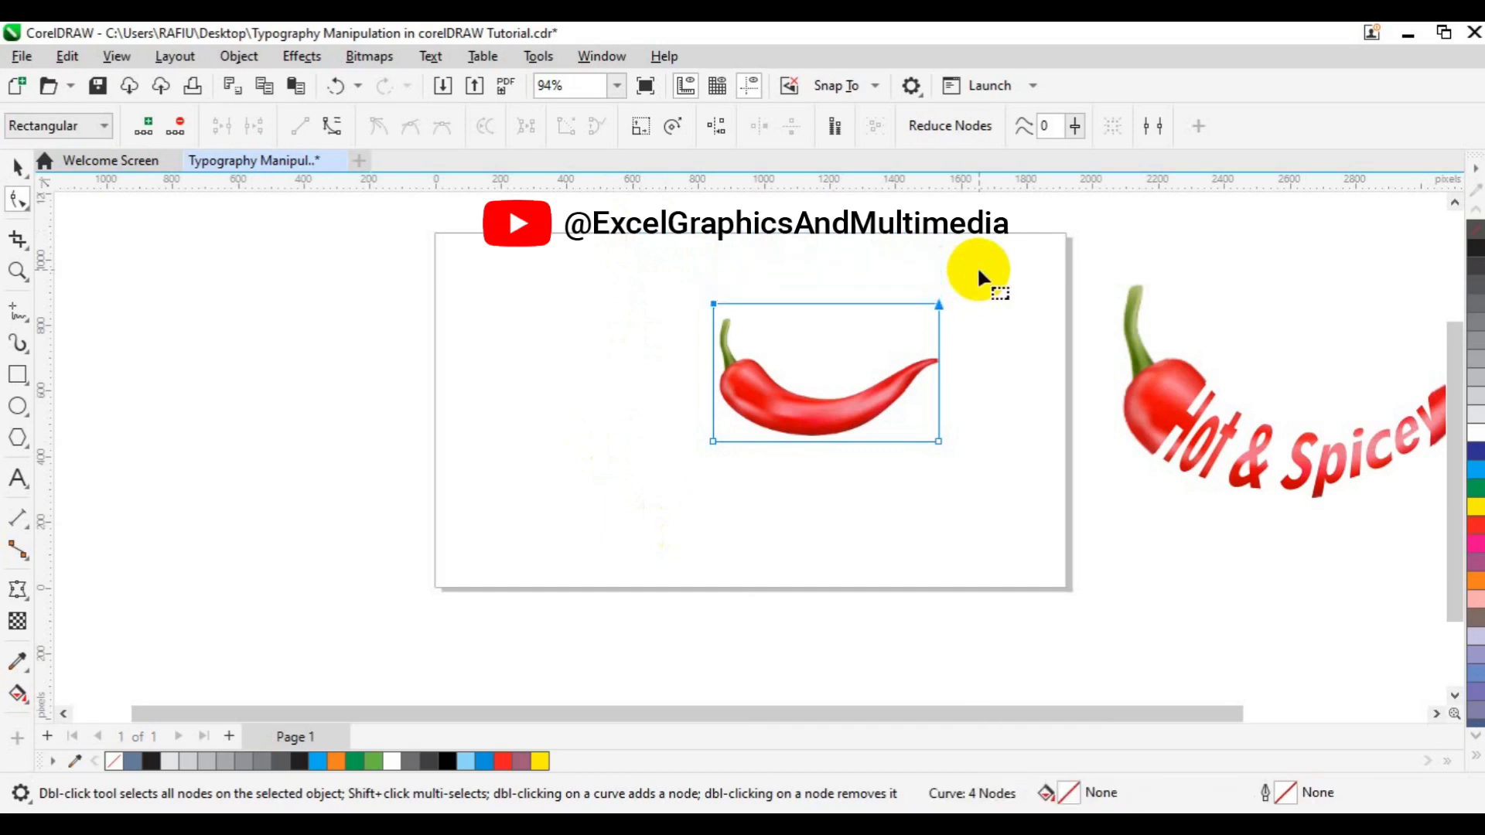
{"action": "key", "text": "Down"}
{"action": "key", "text": "space"}
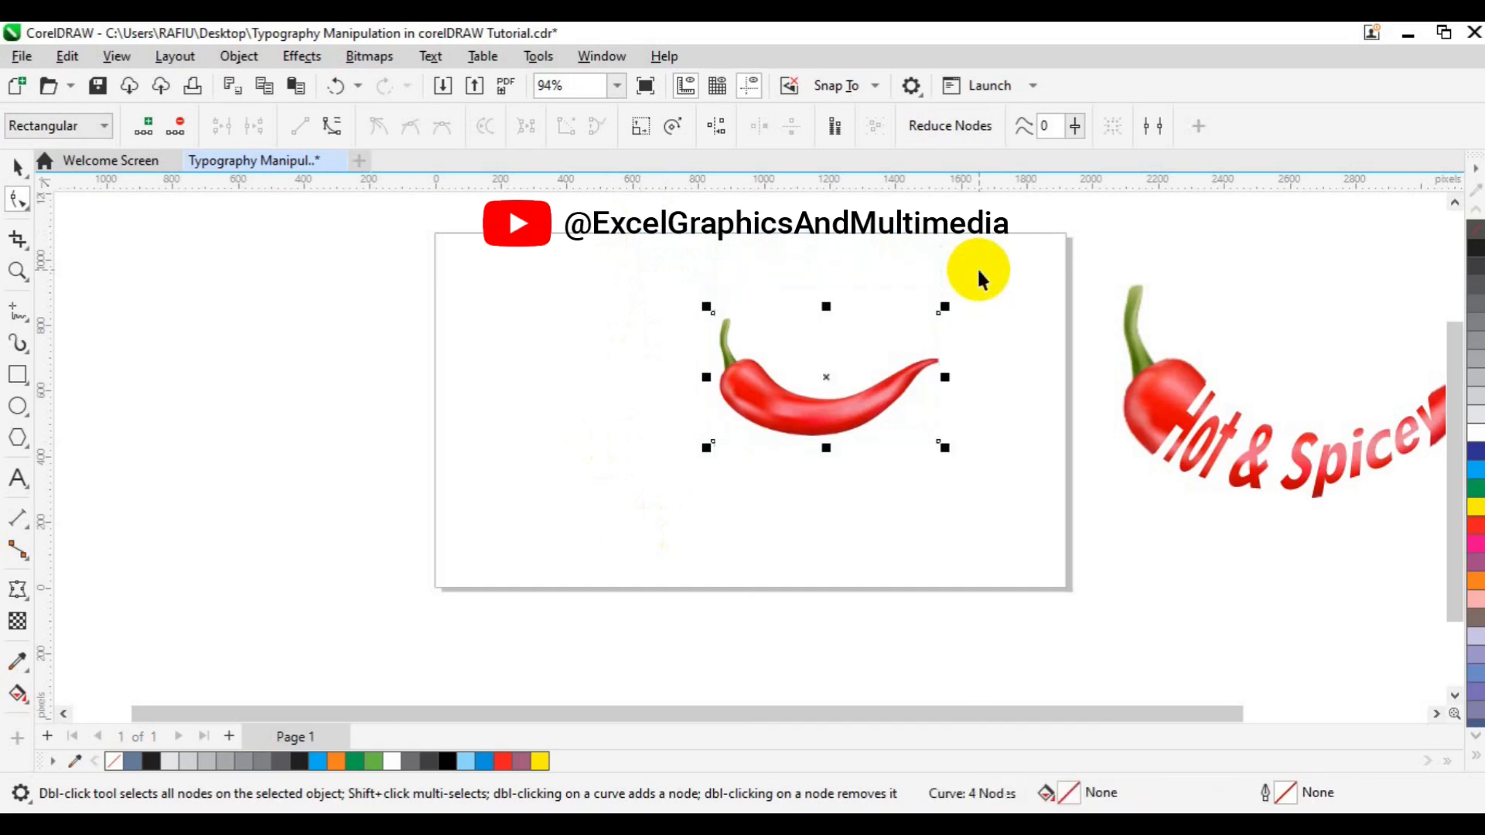
{"action": "key", "text": "p"}
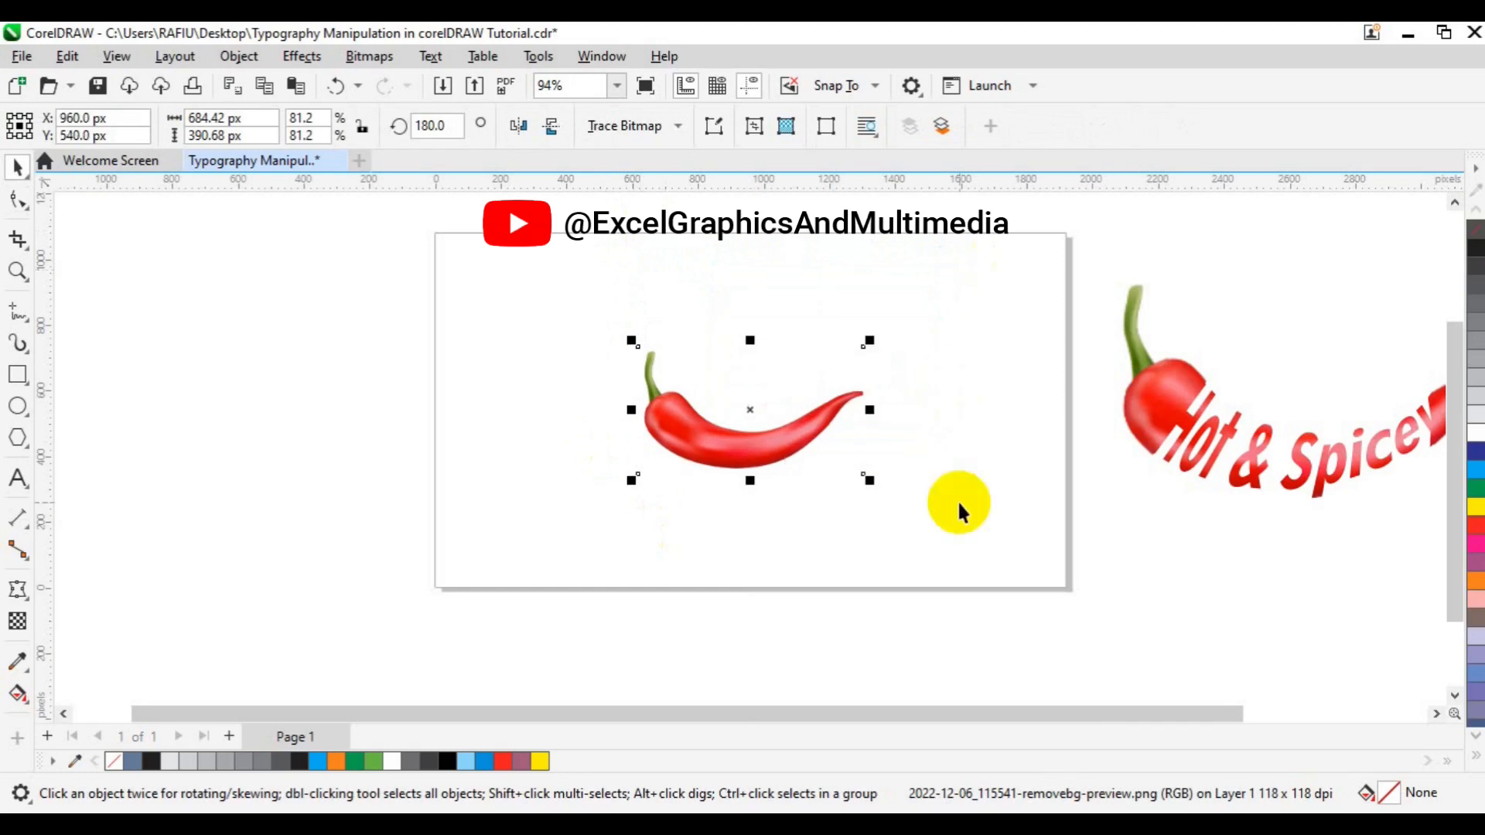
- Enlarge the chili proportionally from its centre to about 1,677 px wide and move it to about X 1,020, Y 633 px
{"action": "left_click_drag", "start_coordinate": [866, 485], "coordinate": [1081, 581]}
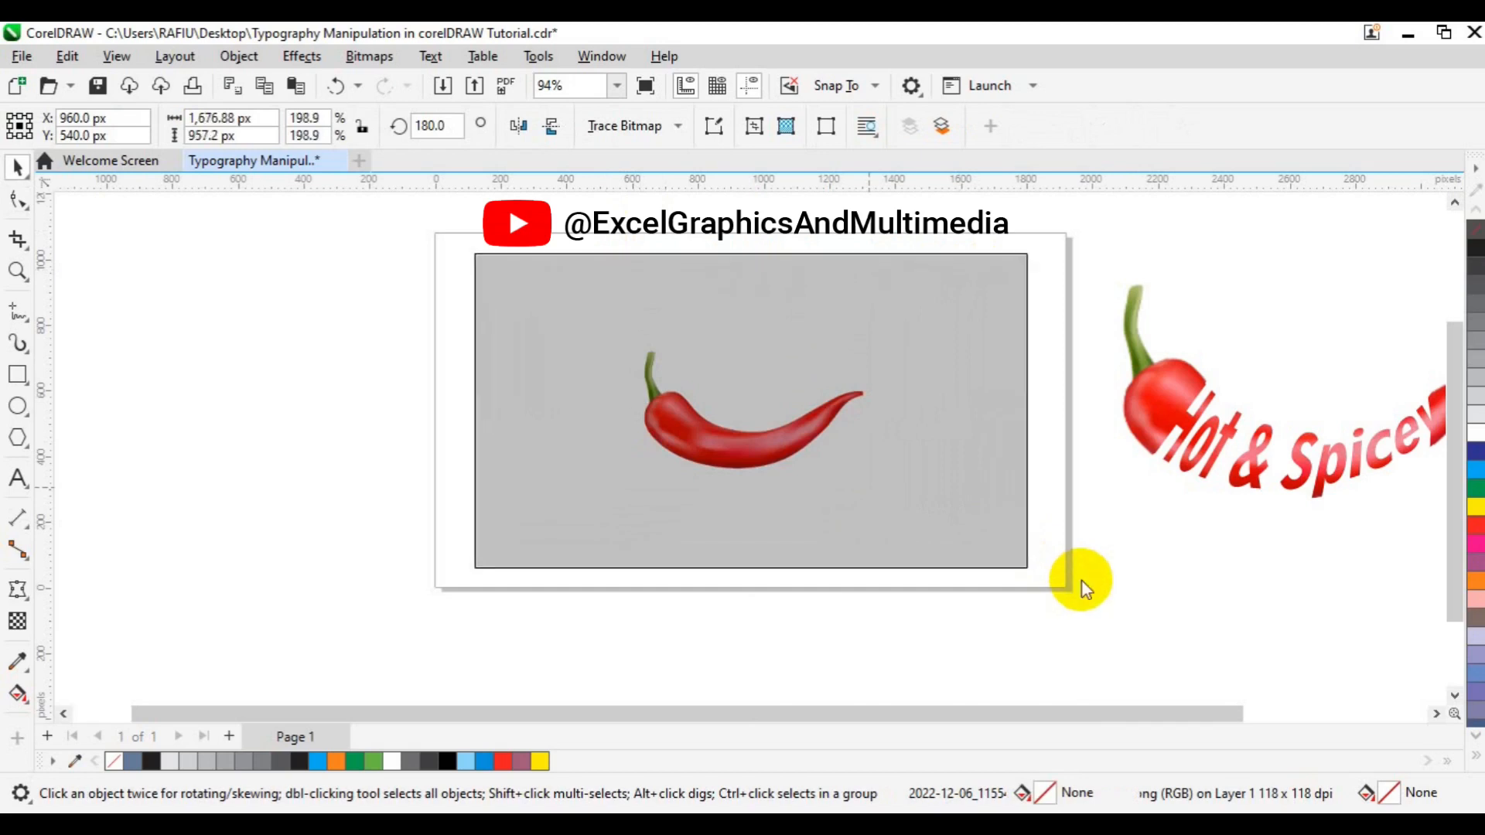
{"action": "left_click_drag", "start_coordinate": [843, 500], "coordinate": [865, 475]}
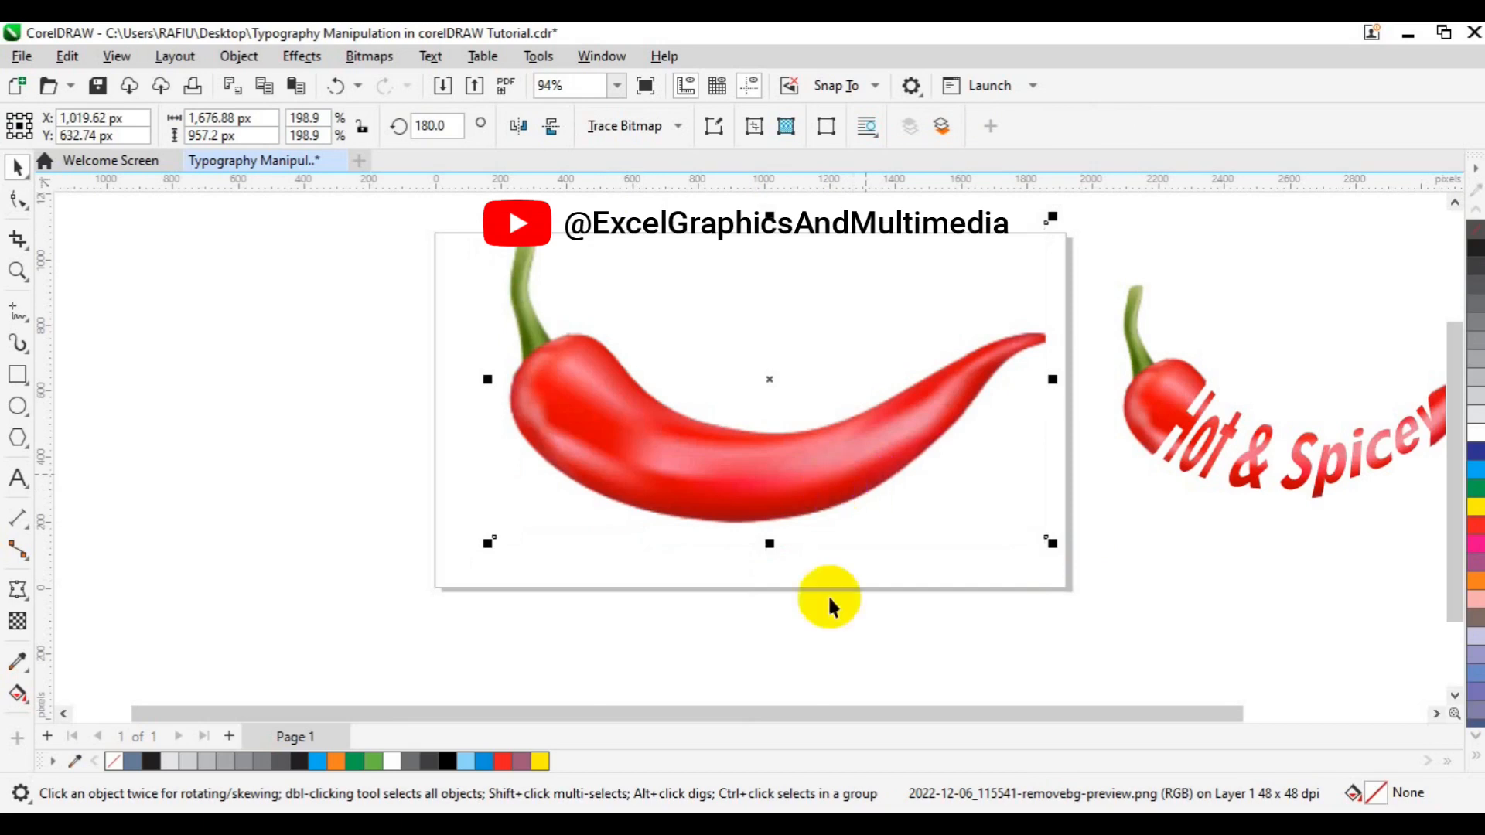
- Lock the enlarged chili image in place on the page
{"action": "left_click", "coordinate": [493, 477]}
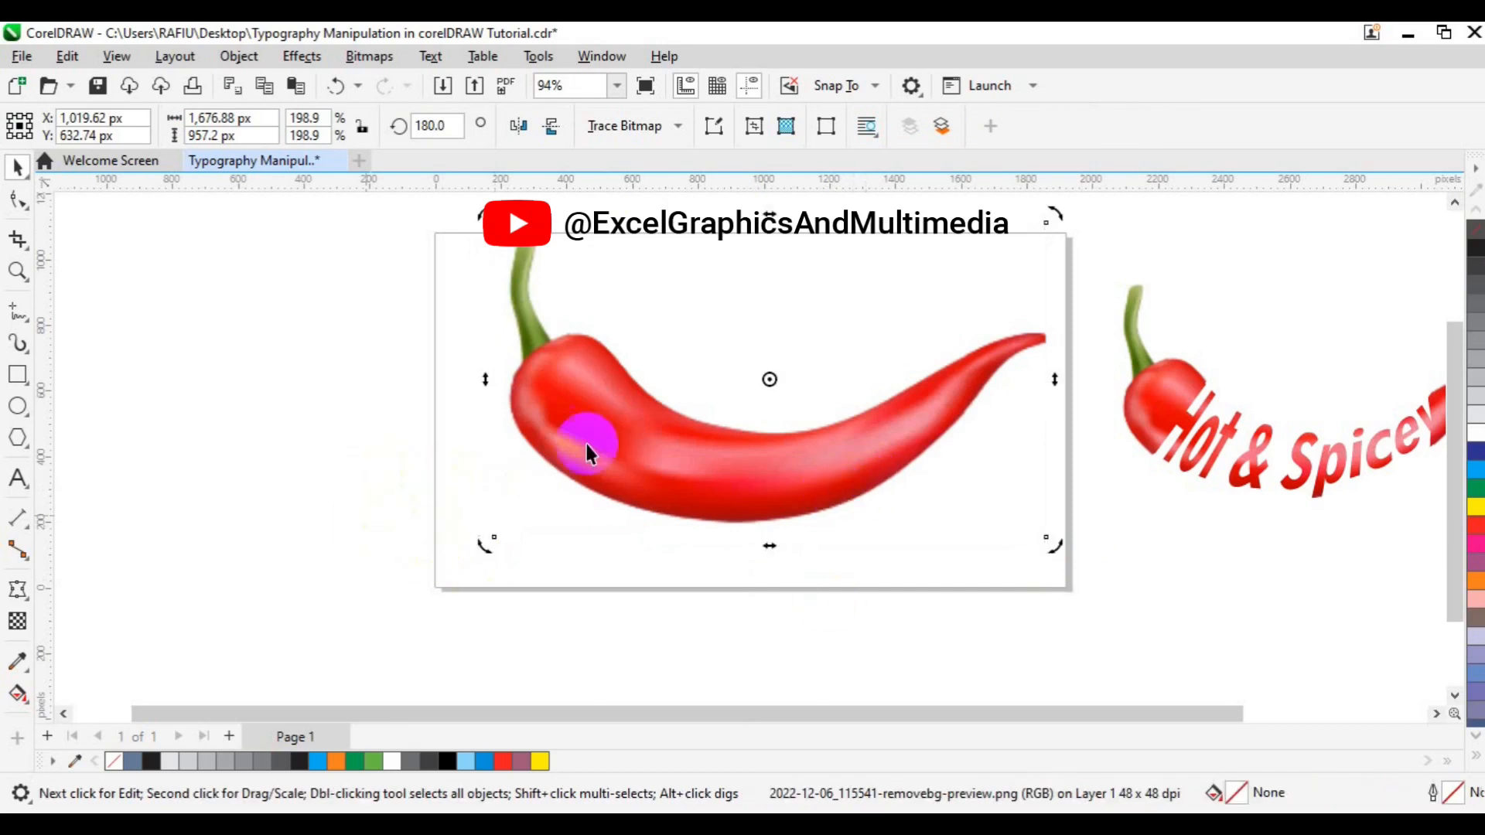
{"action": "left_click", "coordinate": [357, 434]}
{"action": "left_click", "coordinate": [665, 462]}
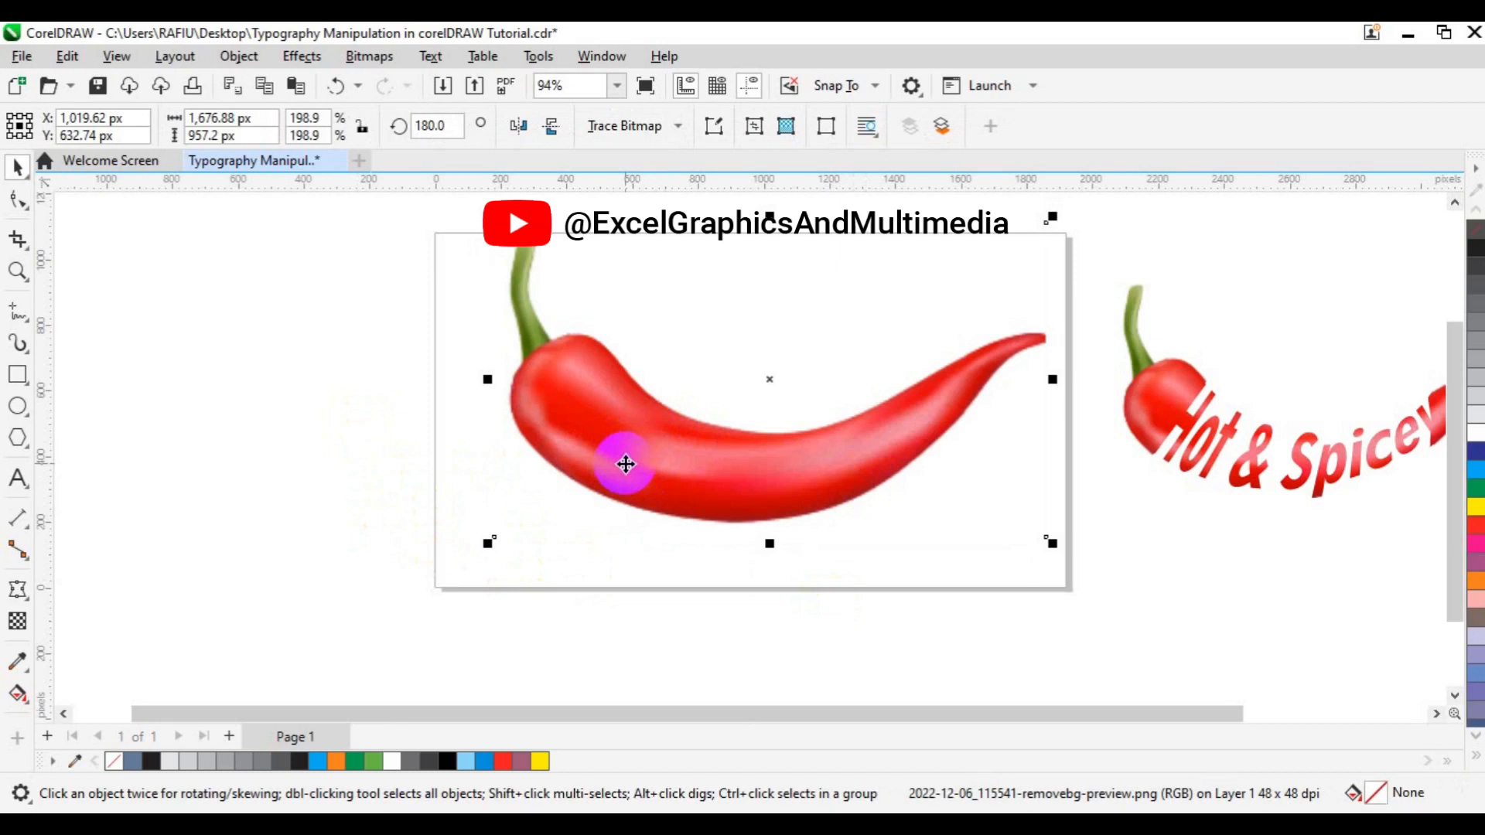
{"action": "right_click", "coordinate": [625, 464]}
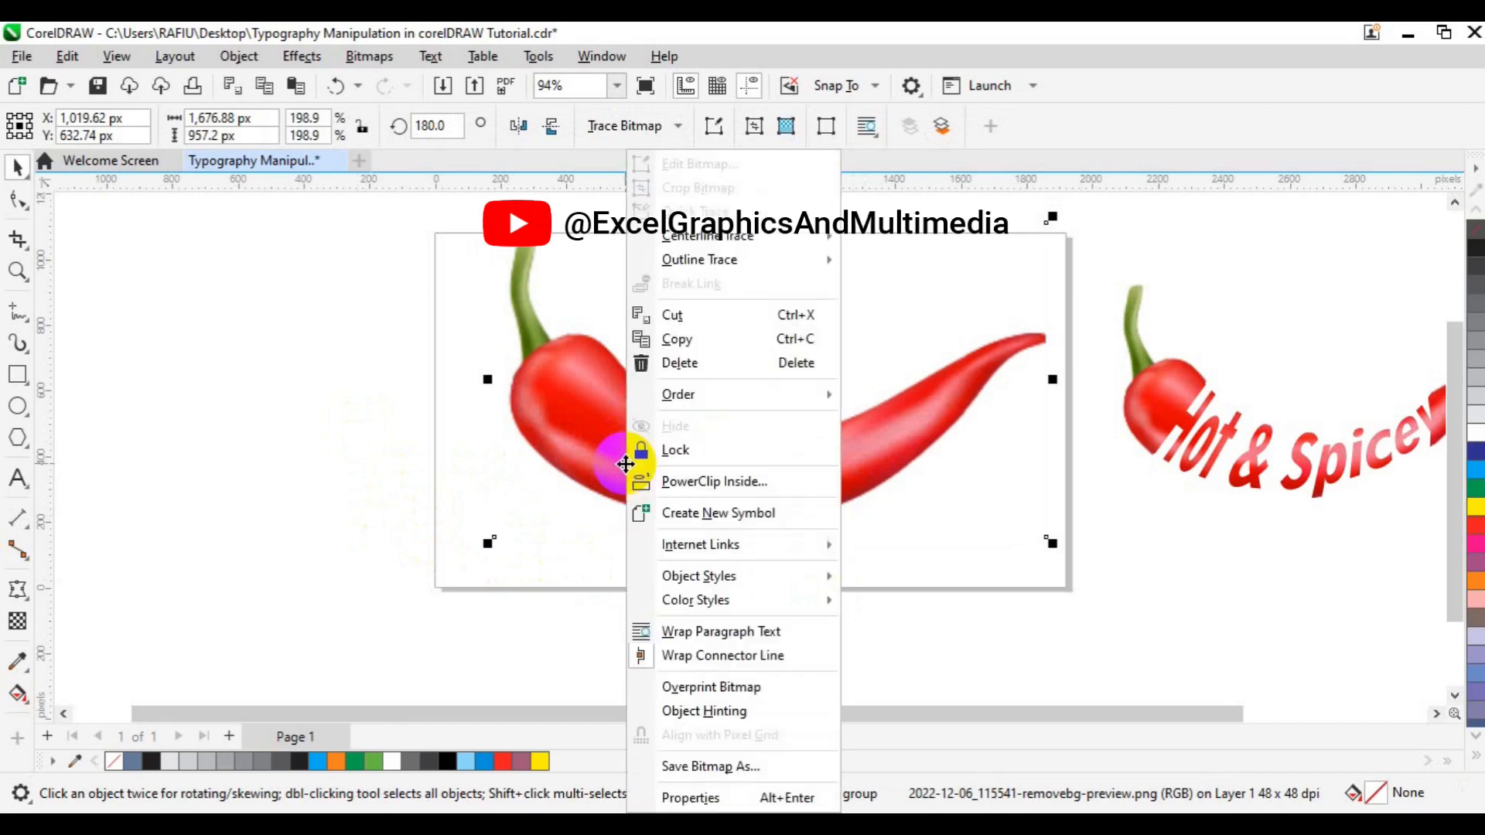
{"action": "left_click", "coordinate": [678, 451]}
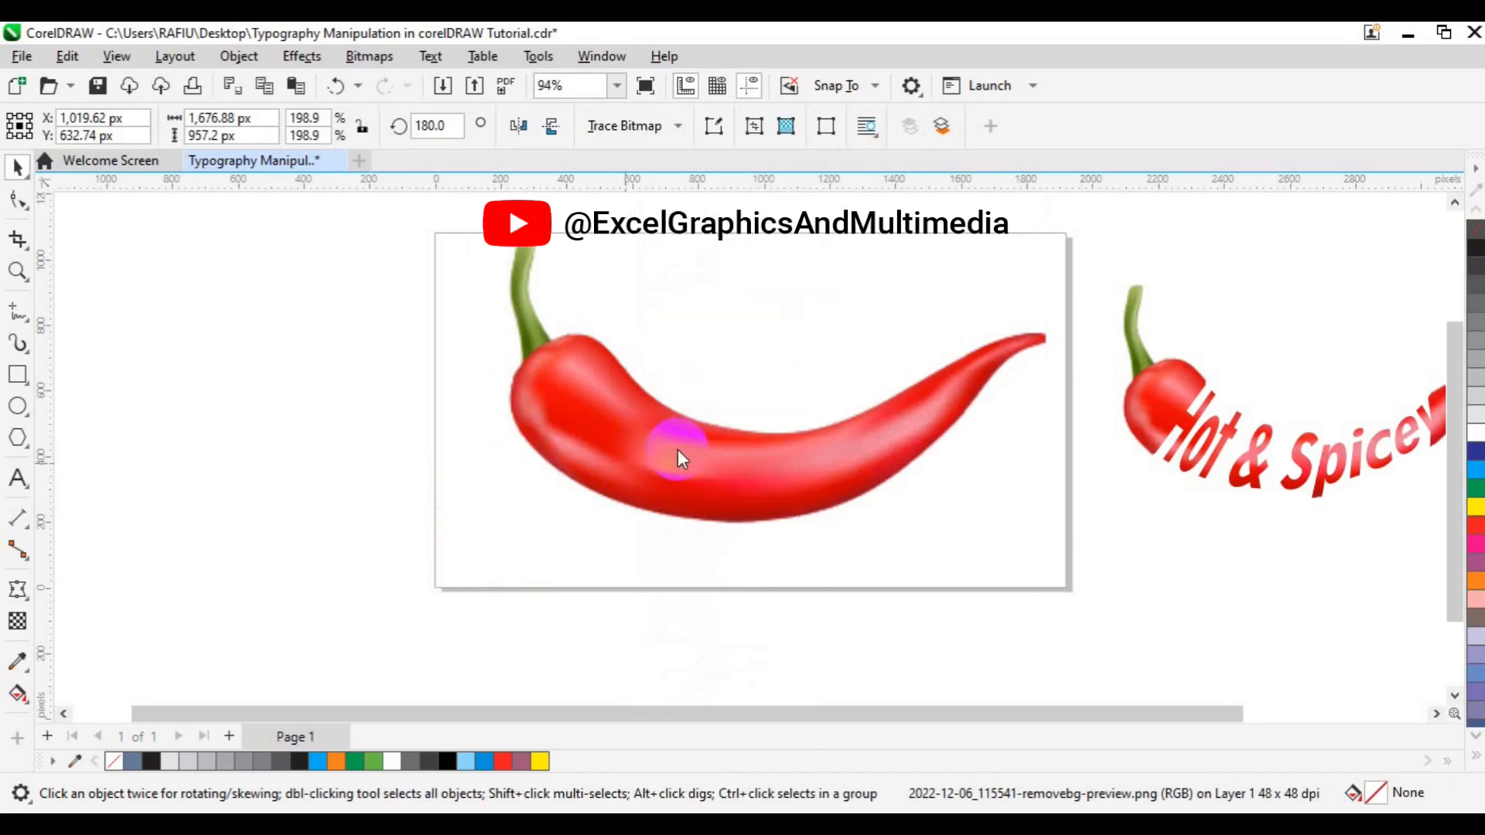
{"action": "left_click", "coordinate": [445, 458]}
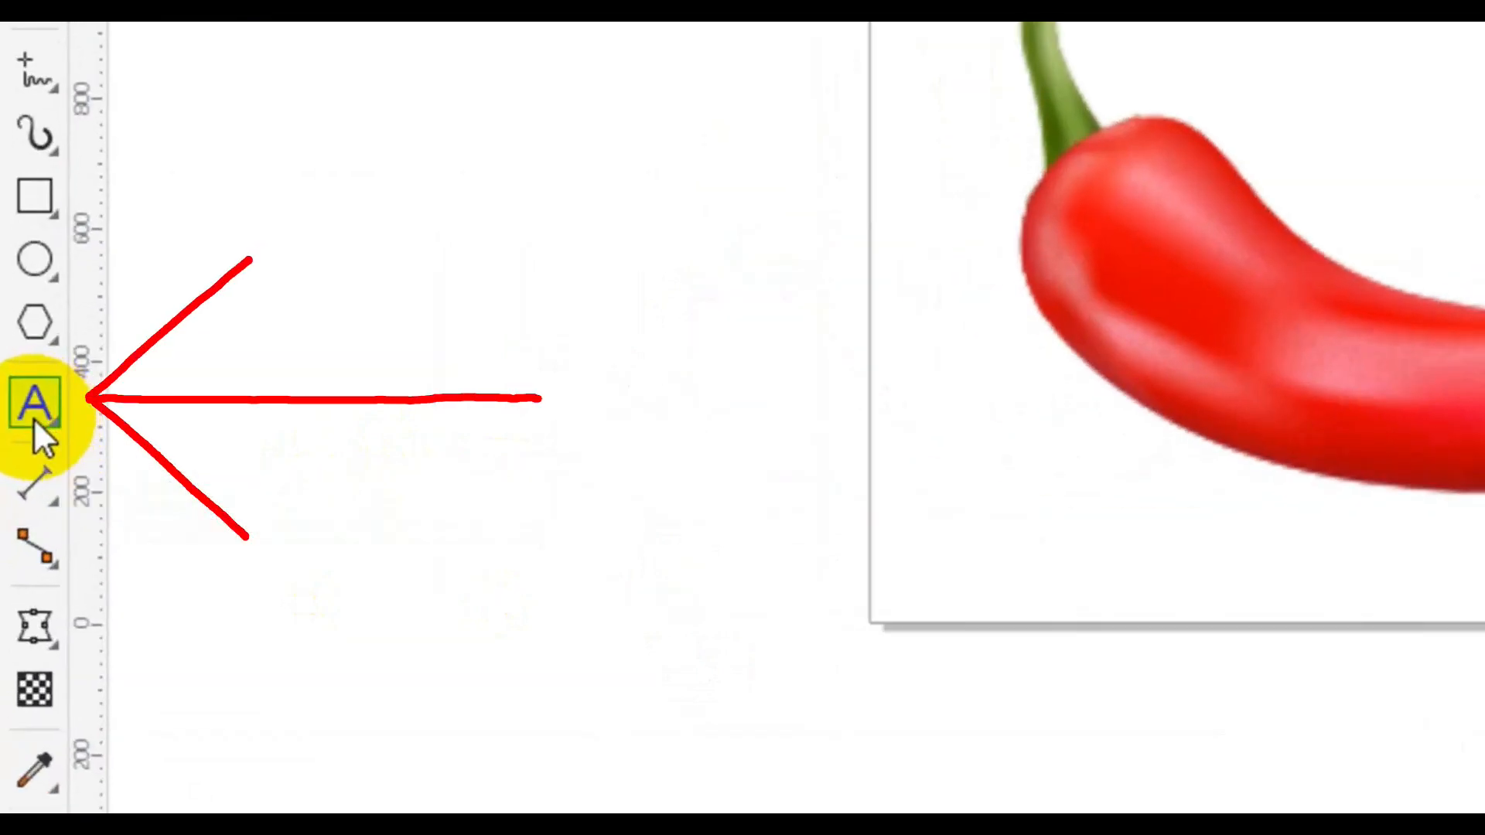
- Add the artistic text "Hot & Spicey" in 24 pt Arial beside the chili, starting in the empty area left of the page
{"action": "left_click", "coordinate": [34, 418]}
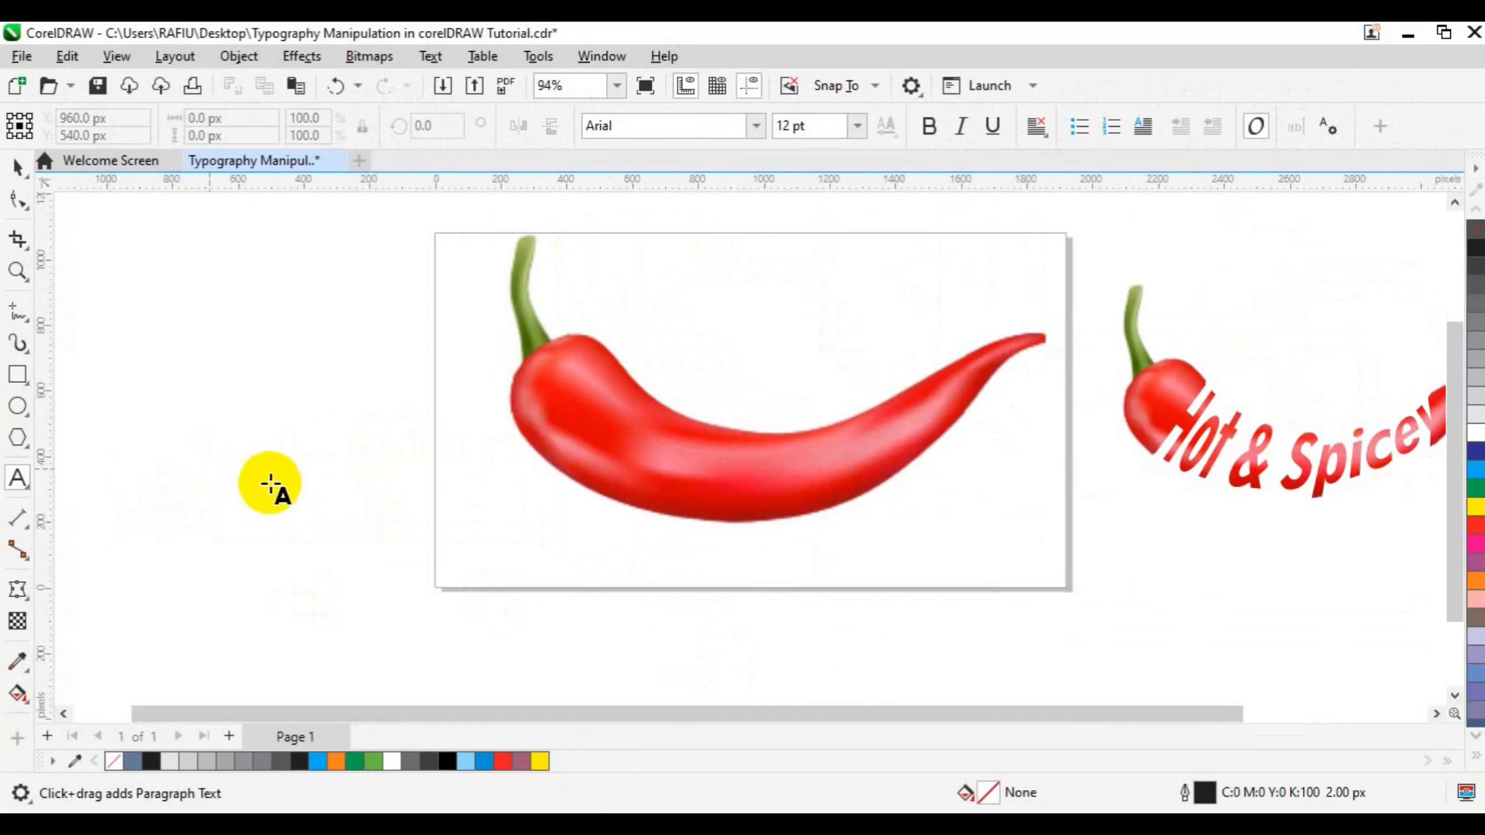
{"action": "left_click", "coordinate": [273, 493]}
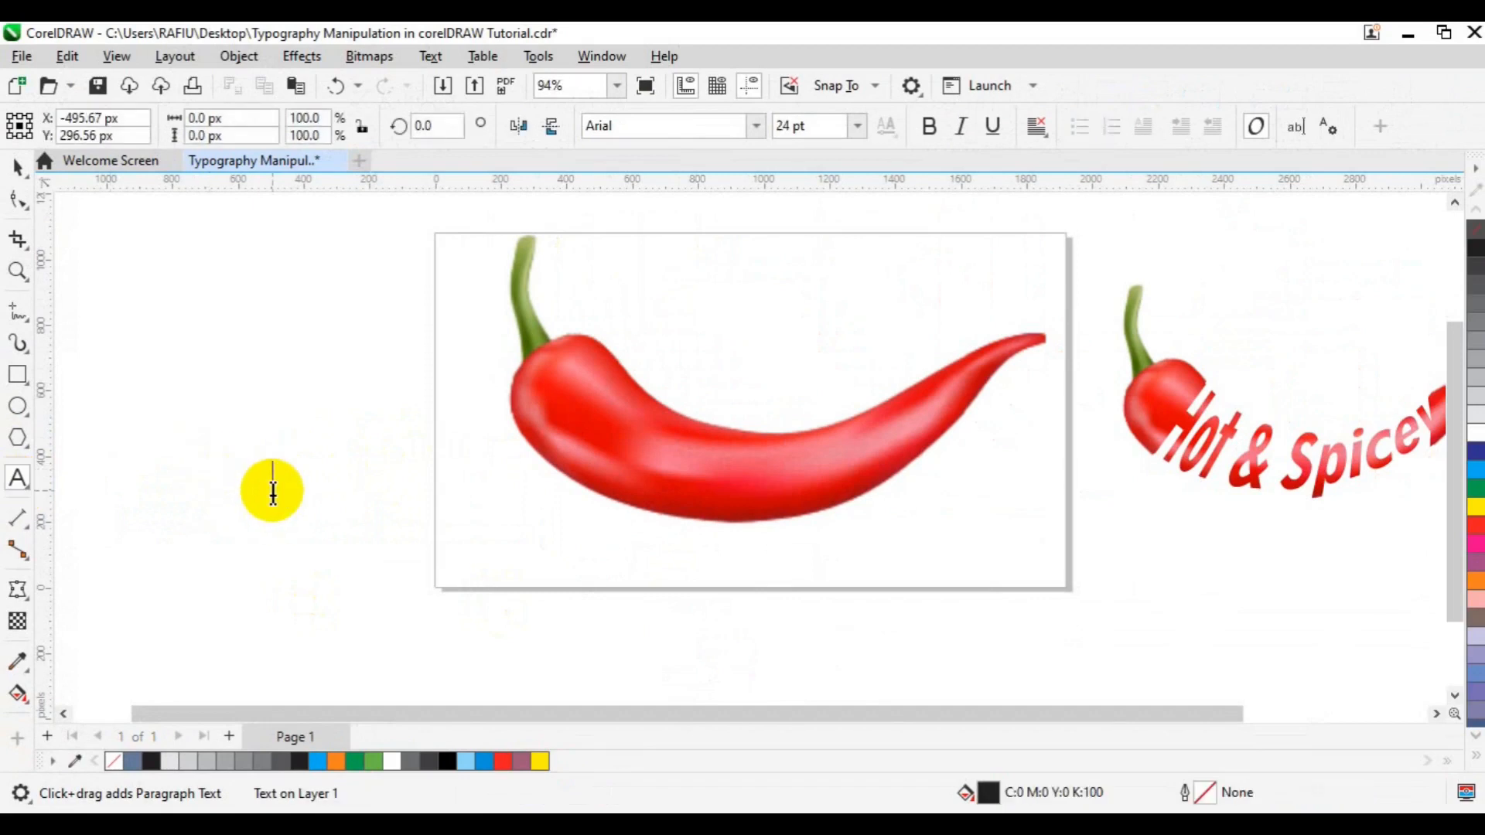
{"action": "type", "text": "HO"}
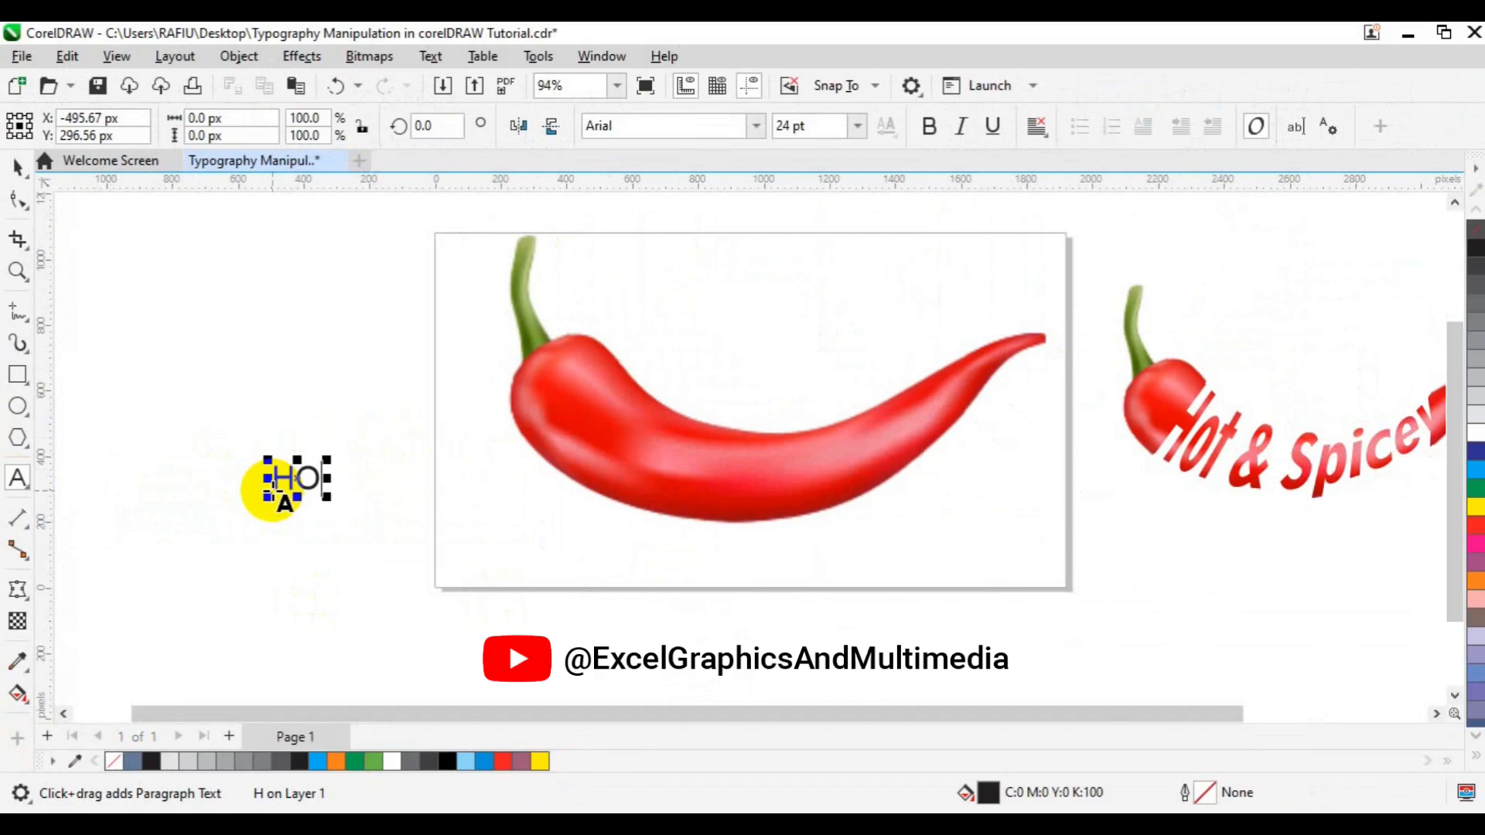
{"action": "key", "text": "BackSpace"}
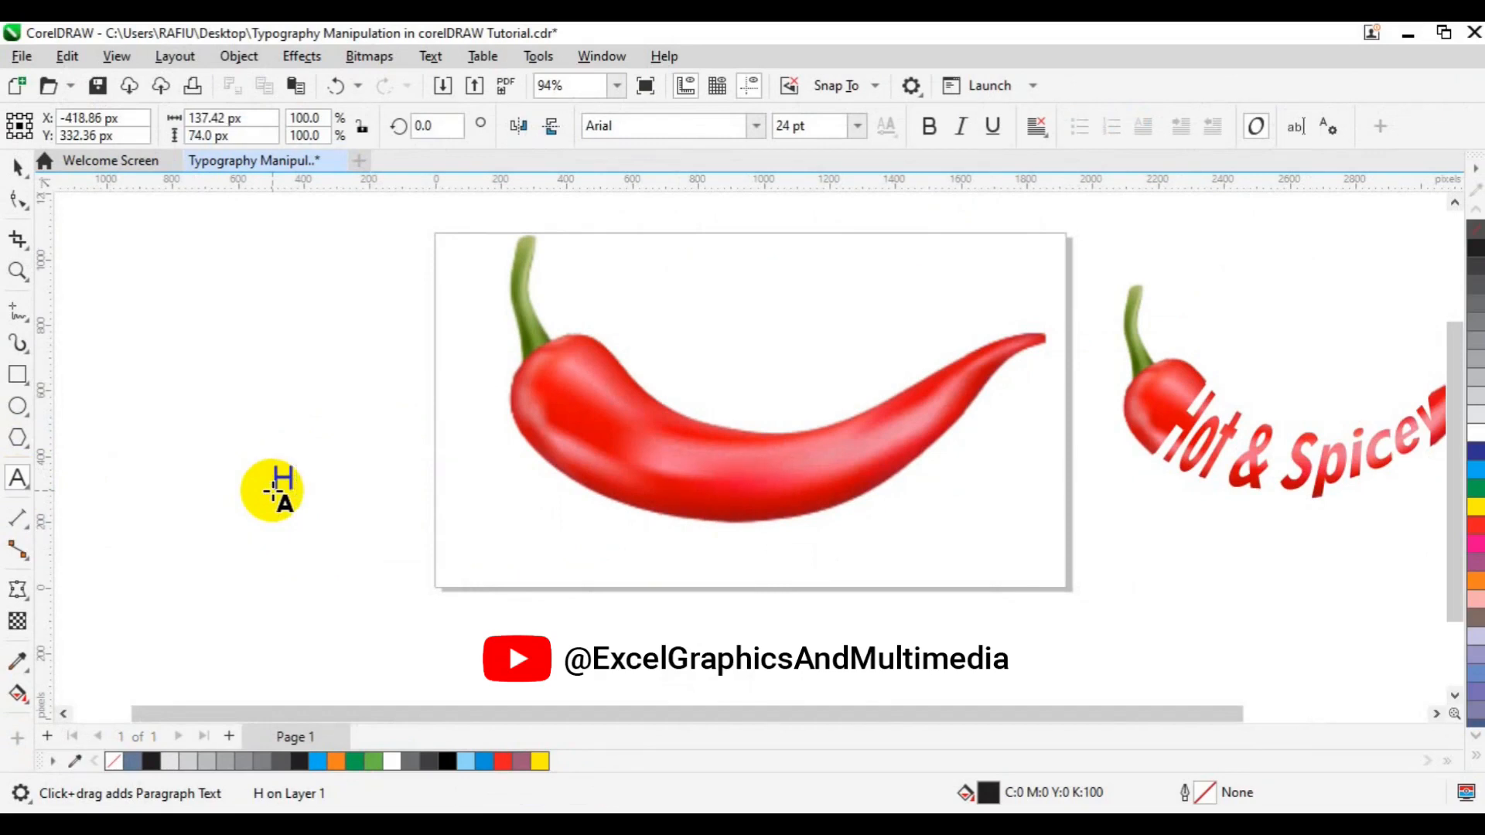
{"action": "type", "text": "ot & "}
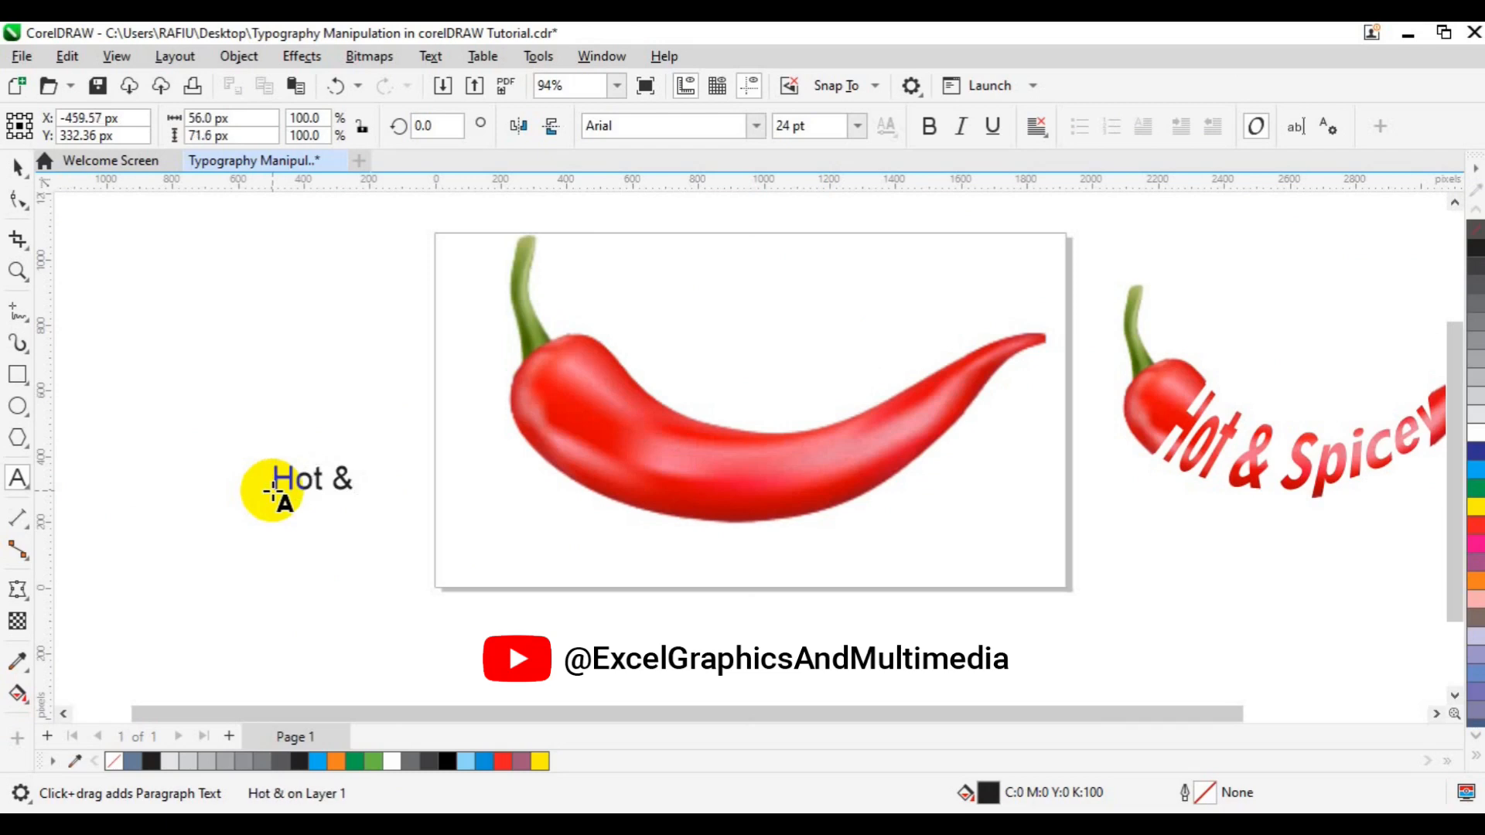
{"action": "type", "text": "P"}
{"action": "key", "text": "BackSpace"}
{"action": "type", "text": "Spiey"}
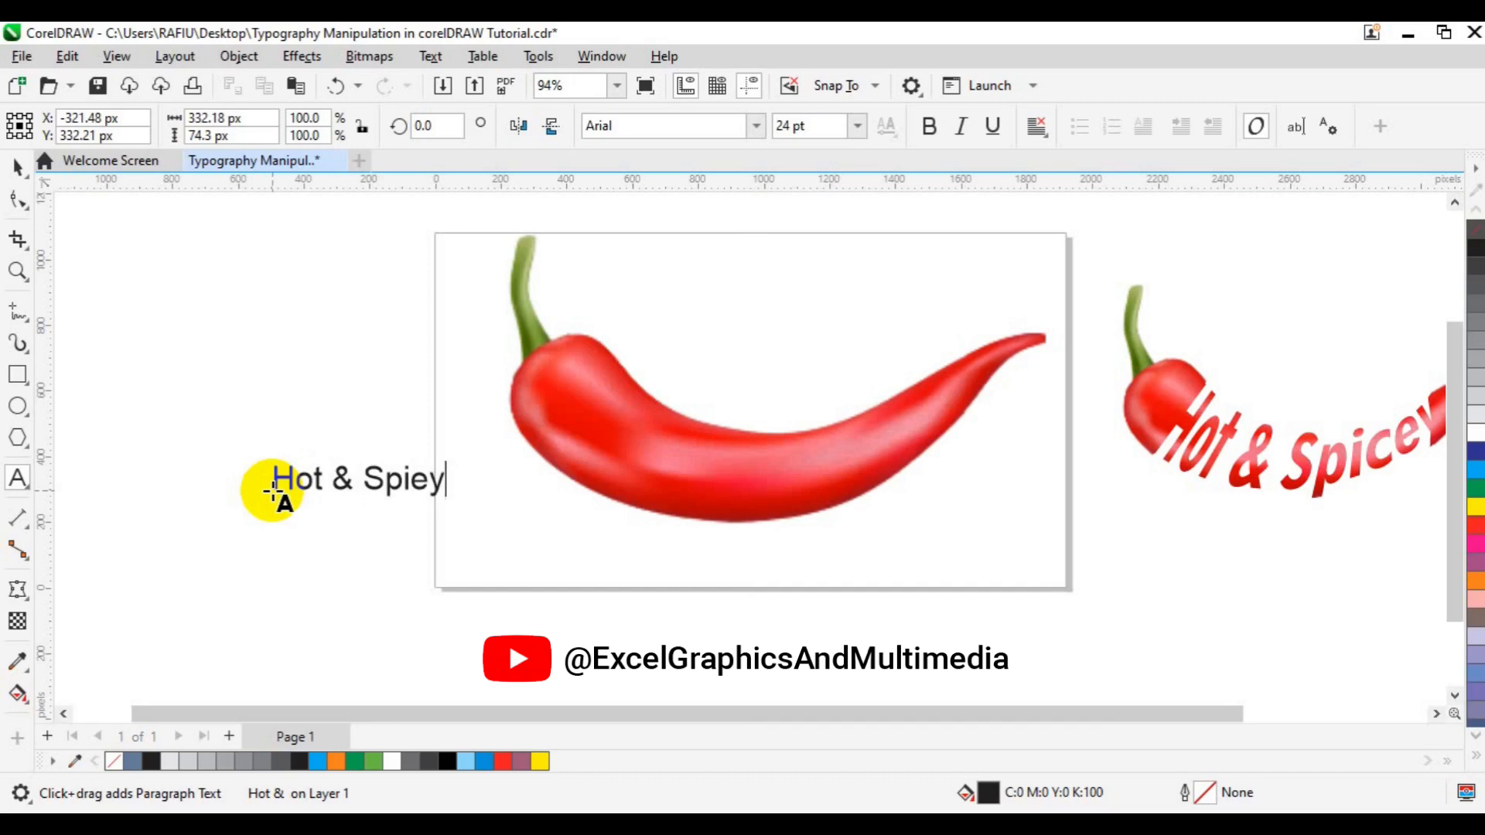
{"action": "key", "text": "BackSpace"}
{"action": "key", "text": "BackSpace"}
{"action": "type", "text": "c"}
{"action": "key", "text": "Escape"}
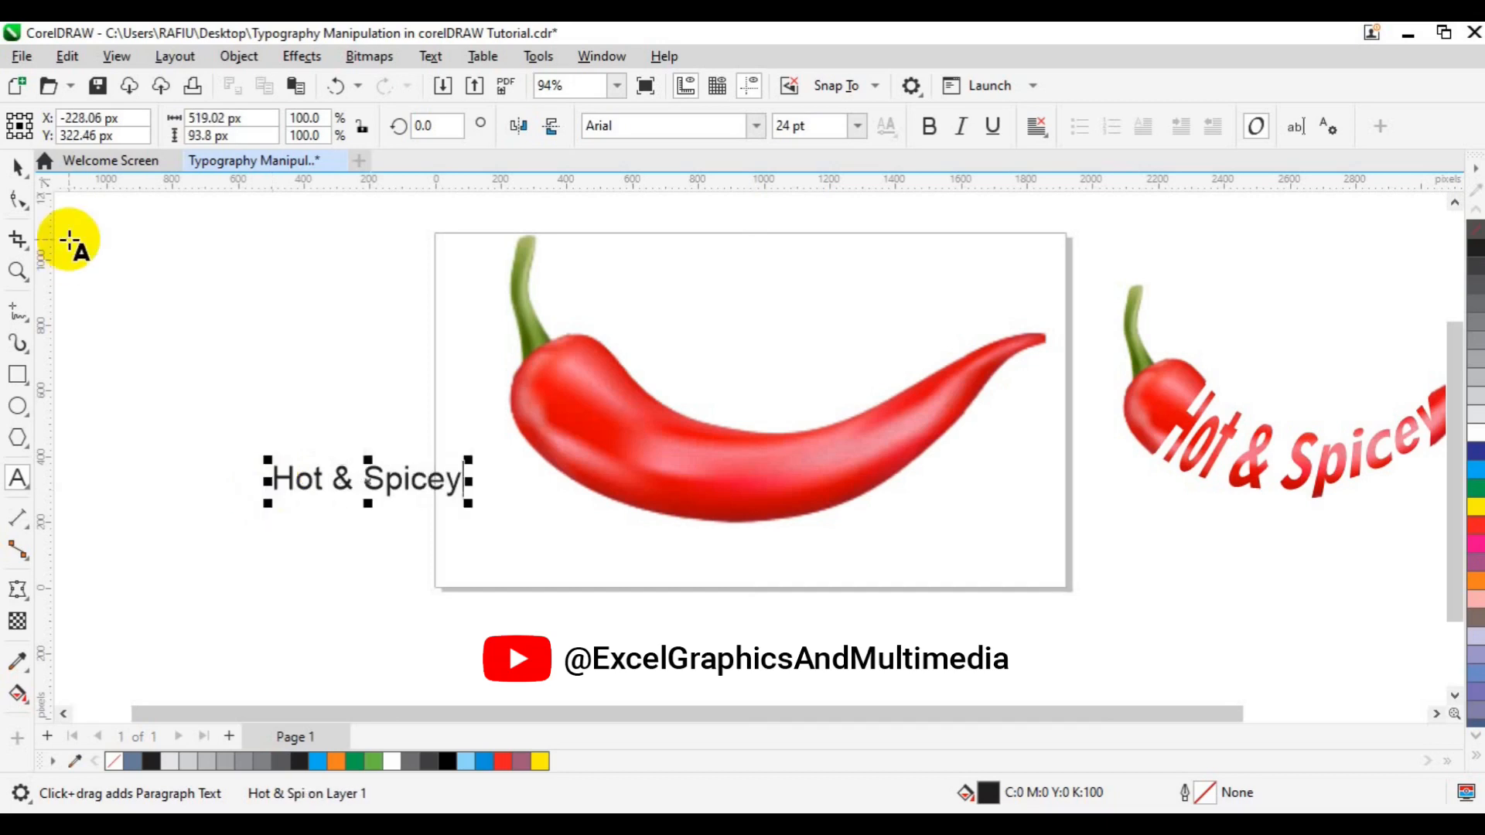
- Set the "Hot & Spicey" text to 50 pt Geometr212 BkCn BT in bold and move it below the chili
{"action": "left_click", "coordinate": [757, 125]}
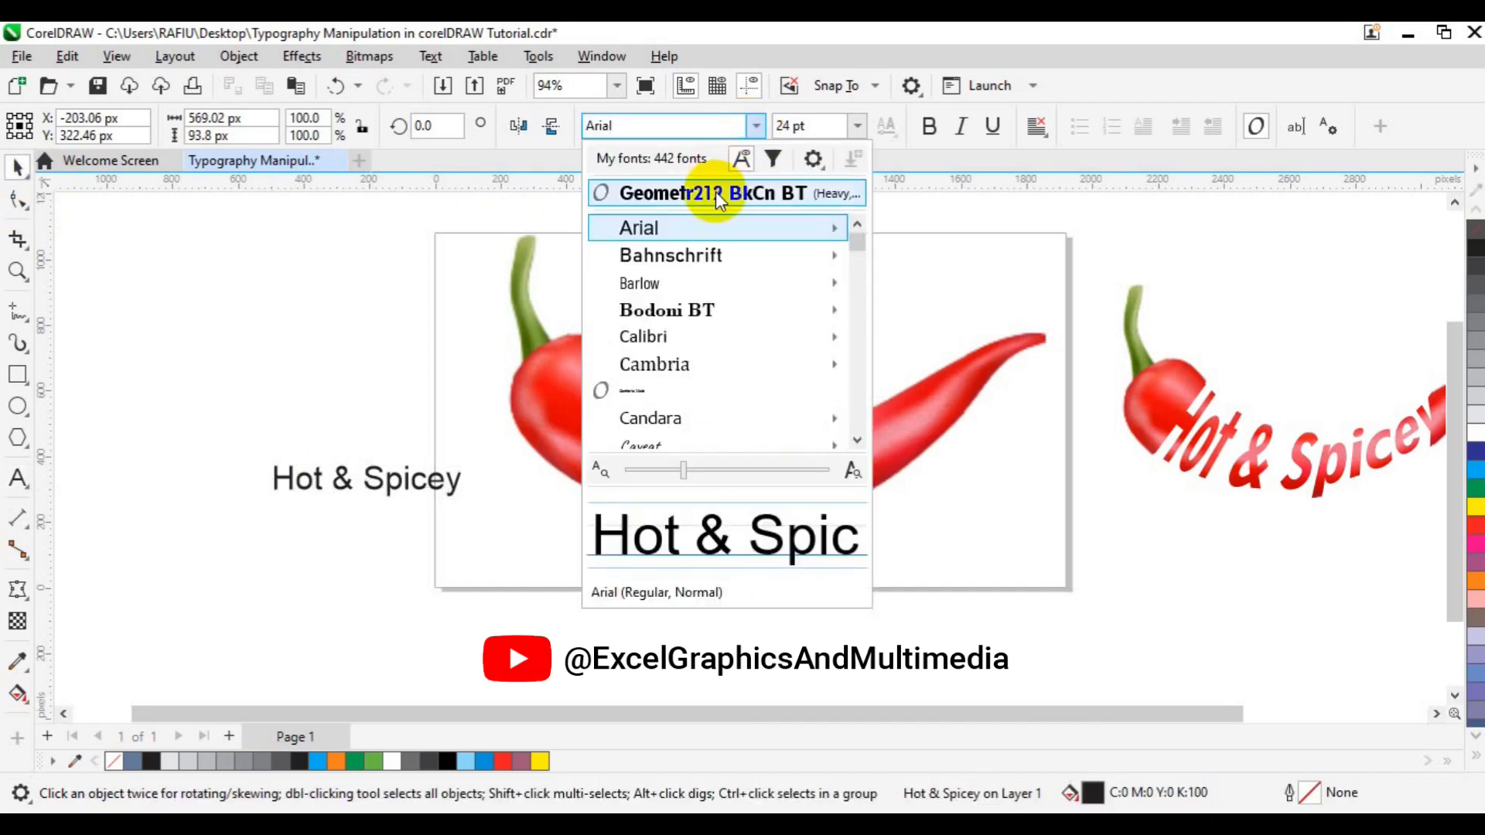
{"action": "key", "text": "Escape"}
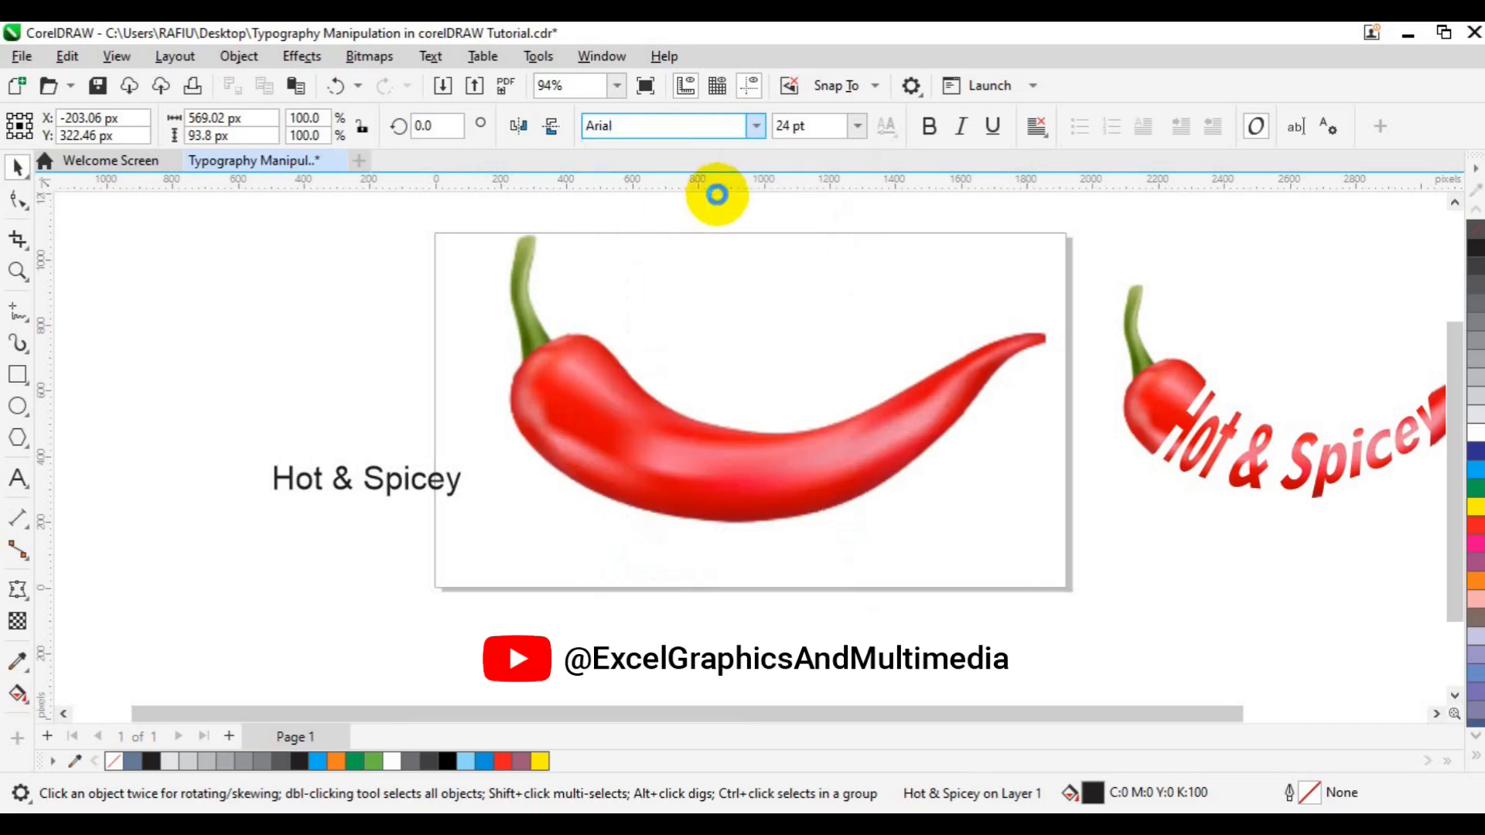
{"action": "left_click", "coordinate": [797, 130]}
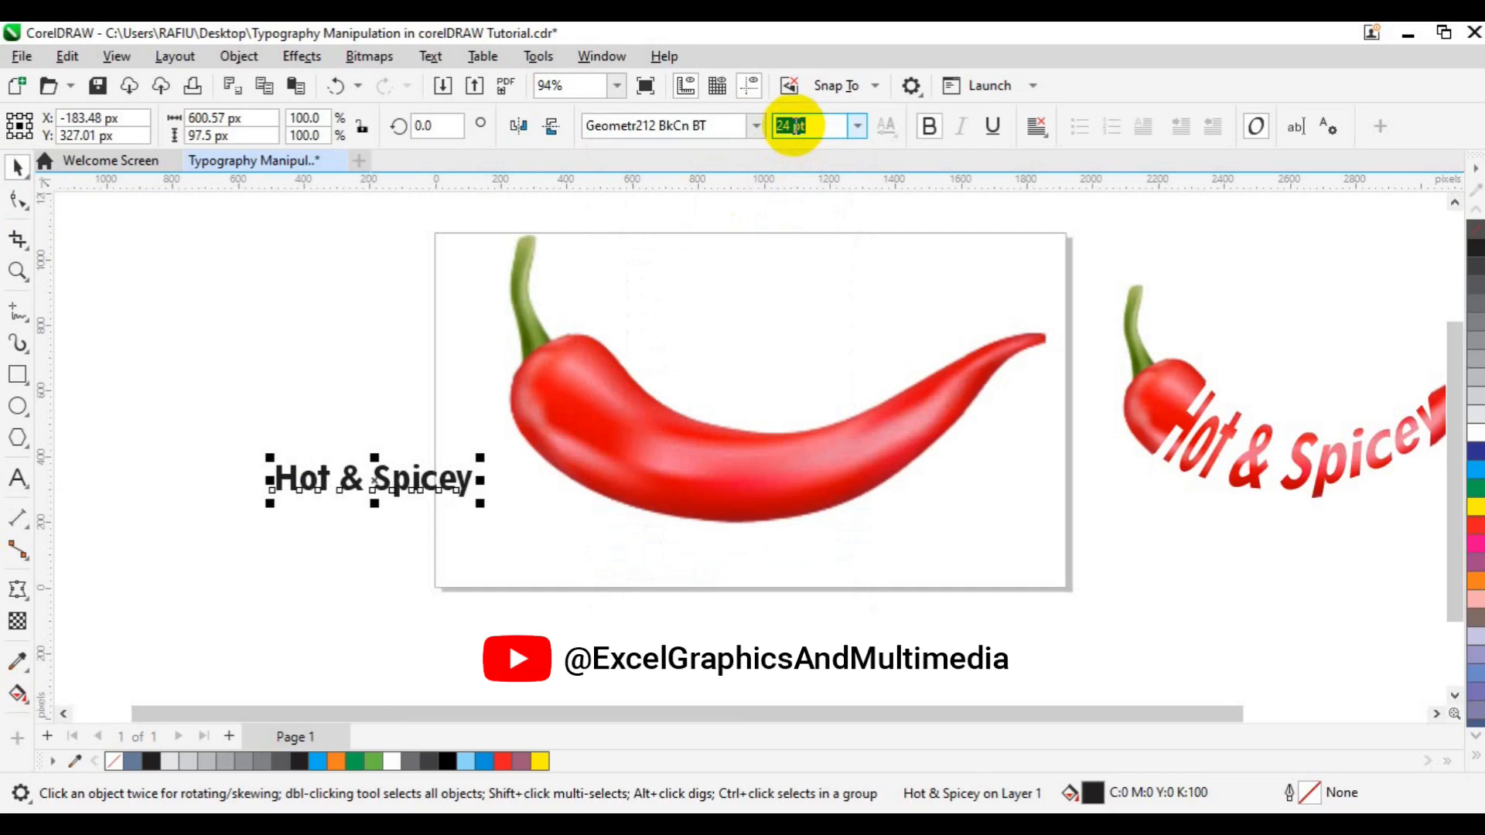
{"action": "type", "text": "50"}
{"action": "key", "text": "Return"}
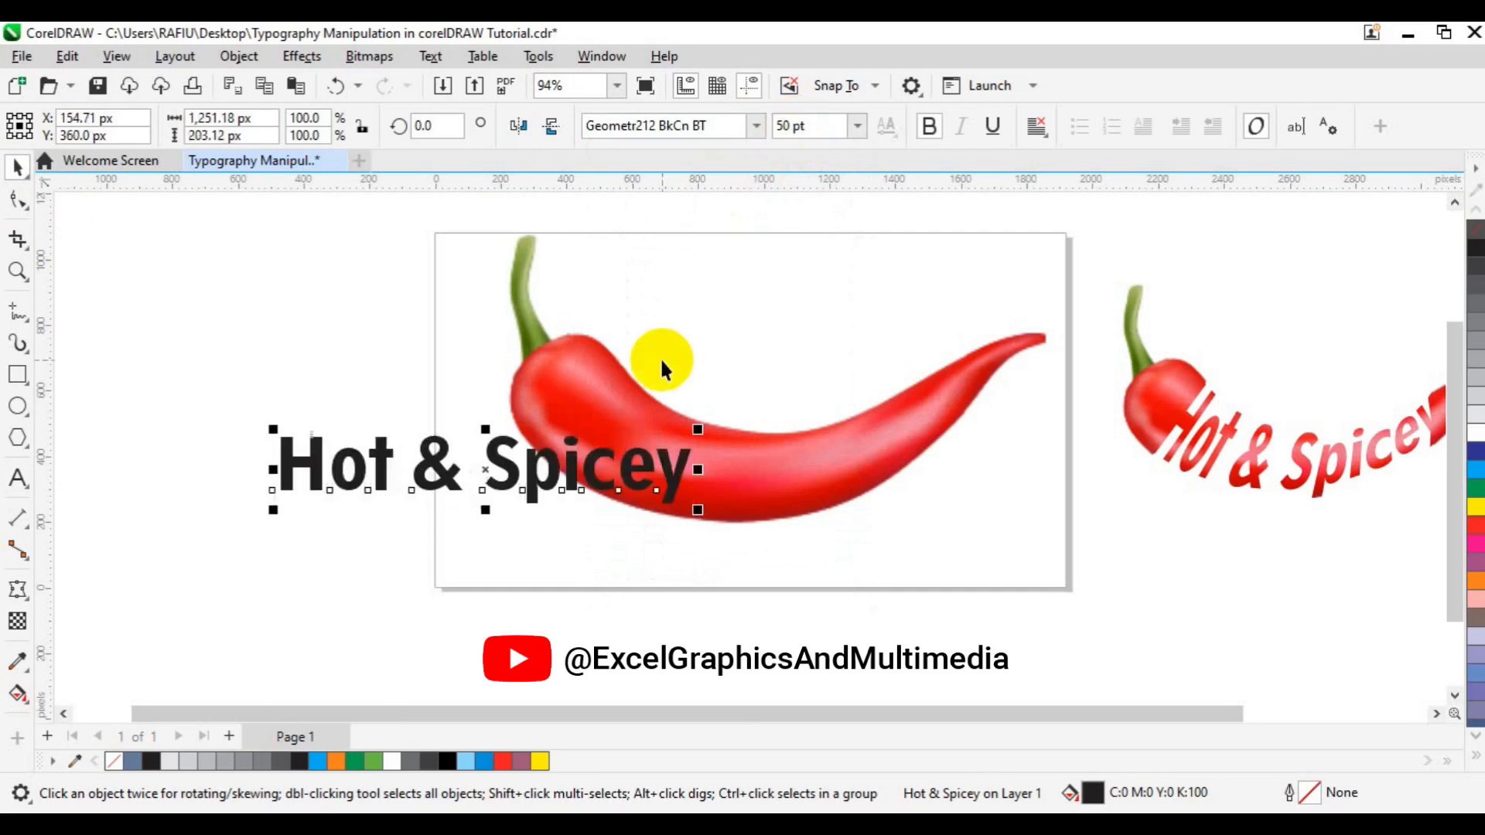
{"action": "left_click_drag", "start_coordinate": [483, 474], "coordinate": [756, 597]}
{"action": "left_click", "coordinate": [616, 481]}
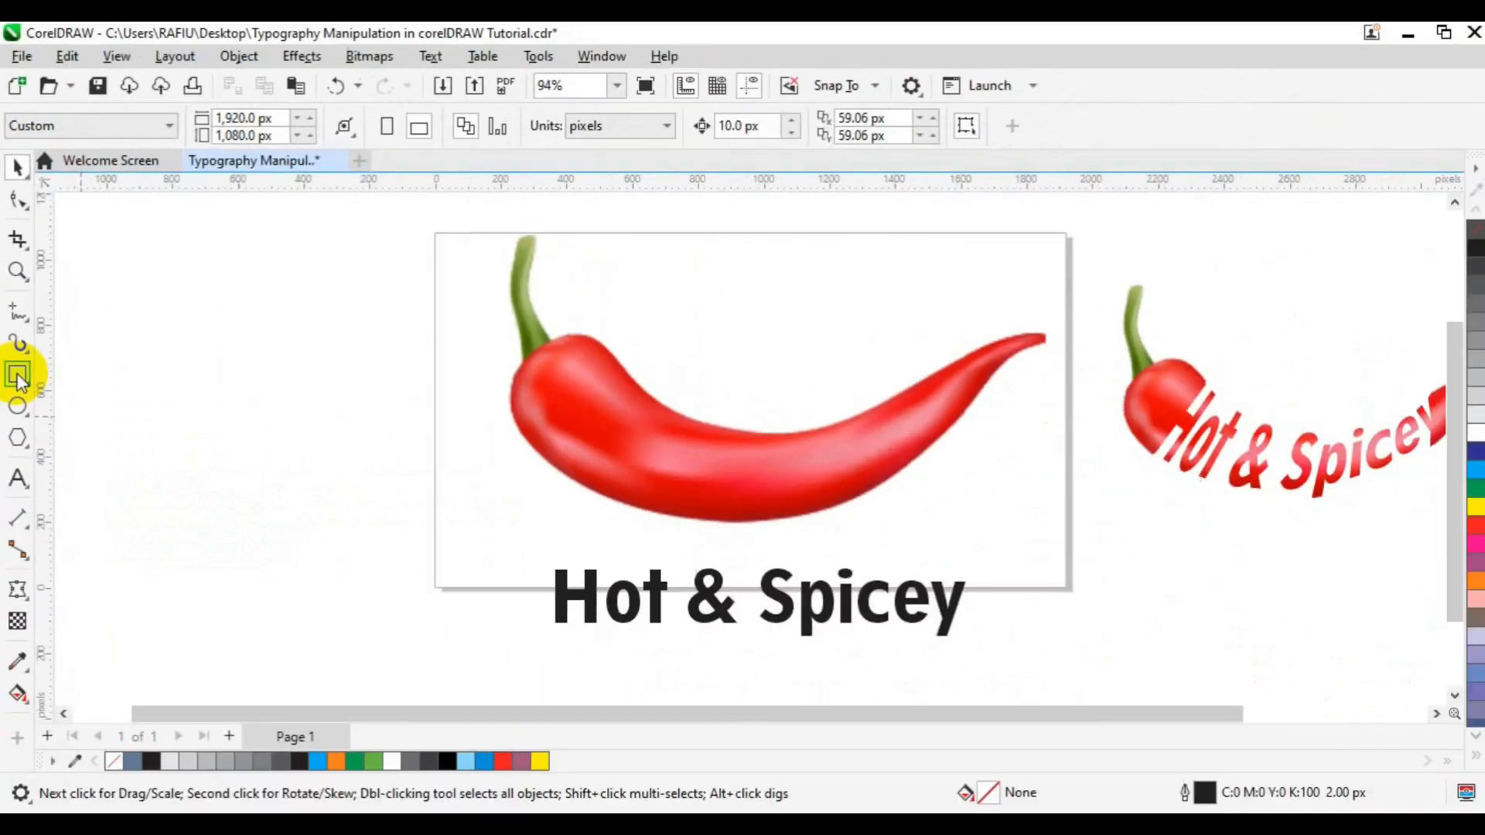
- Draw a rectangle about 1,000 px wide and 315 px high over the chili's body and convert it to curves
{"action": "left_click", "coordinate": [18, 376]}
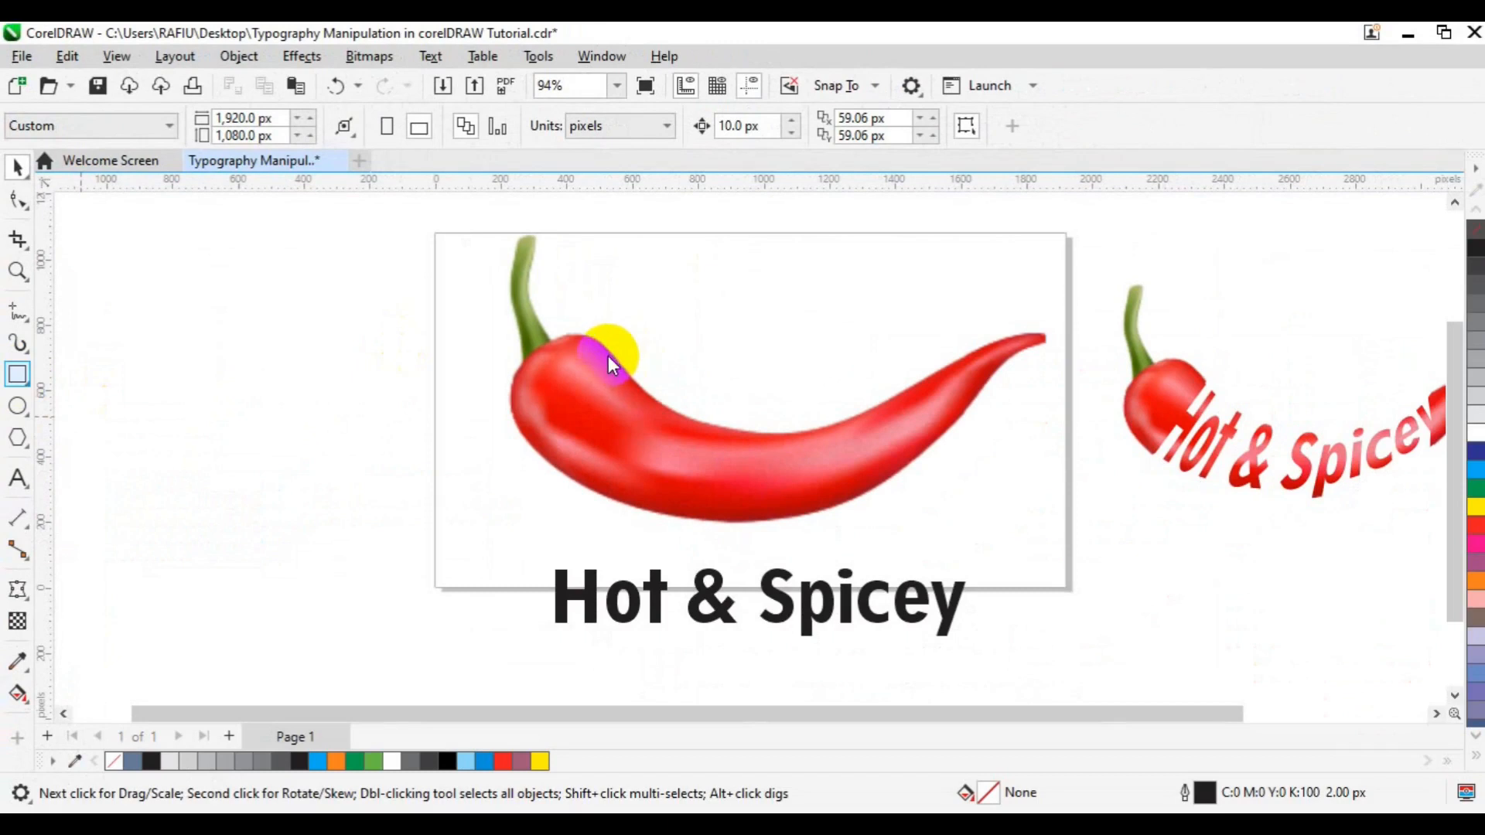
{"action": "left_click_drag", "start_coordinate": [605, 357], "coordinate": [933, 458]}
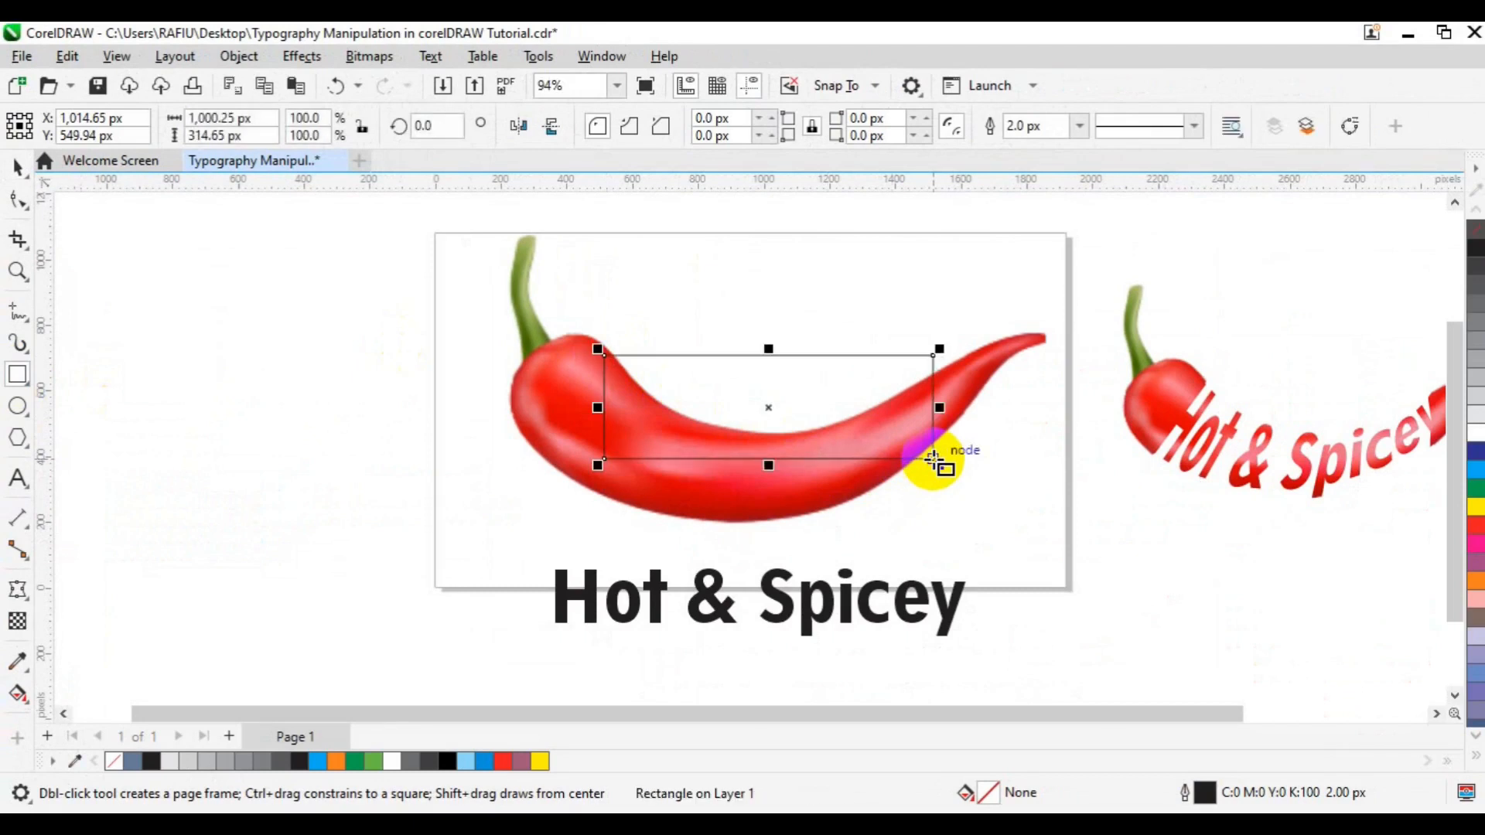
{"action": "right_click", "coordinate": [769, 408]}
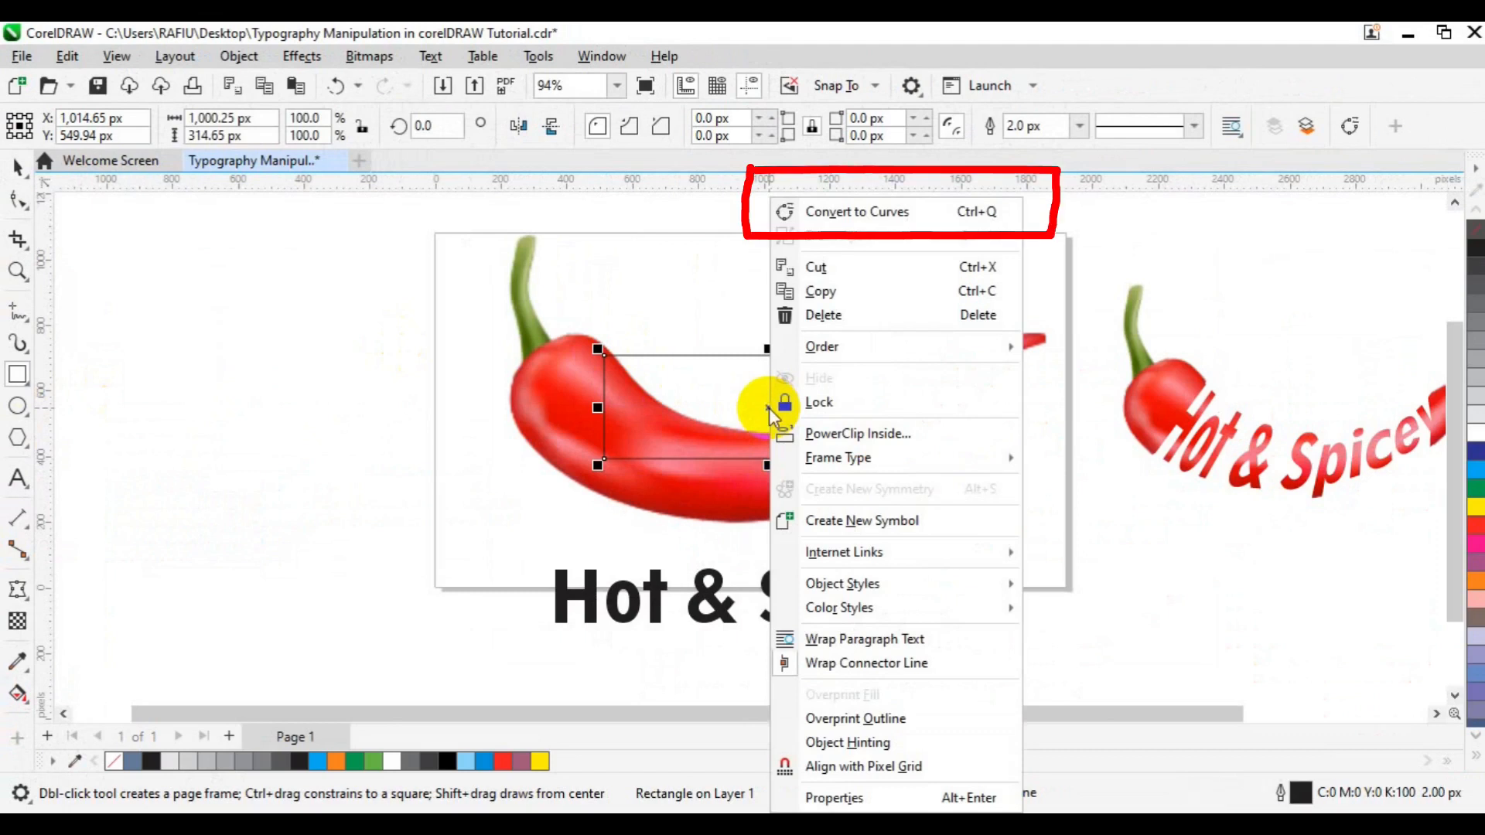
{"action": "left_click", "coordinate": [934, 210]}
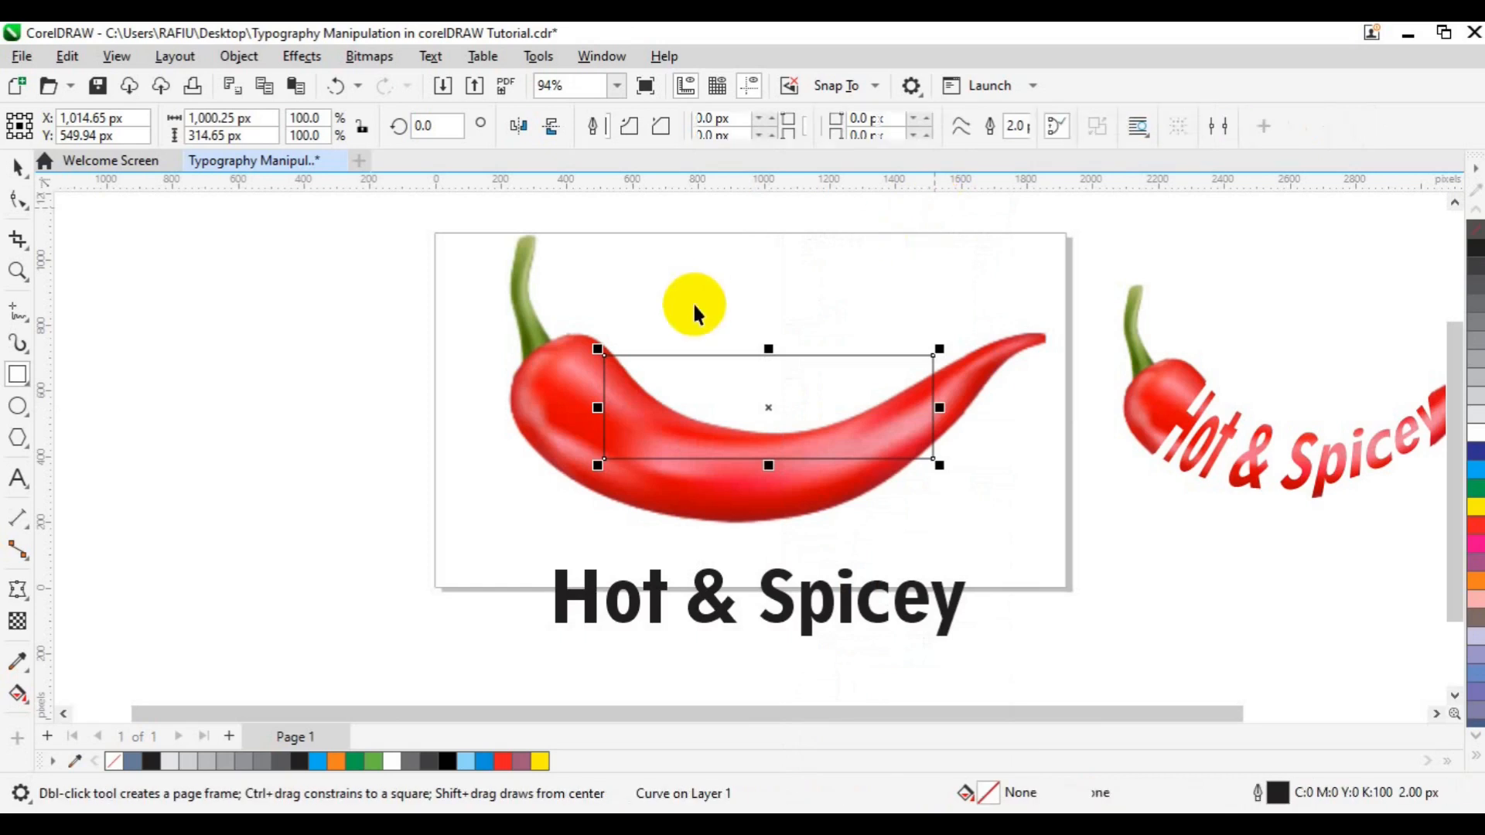
- Convert the rectangle's upper edge to a curve and bend it down with both handles along the chili's upper contour
{"action": "left_click", "coordinate": [20, 202]}
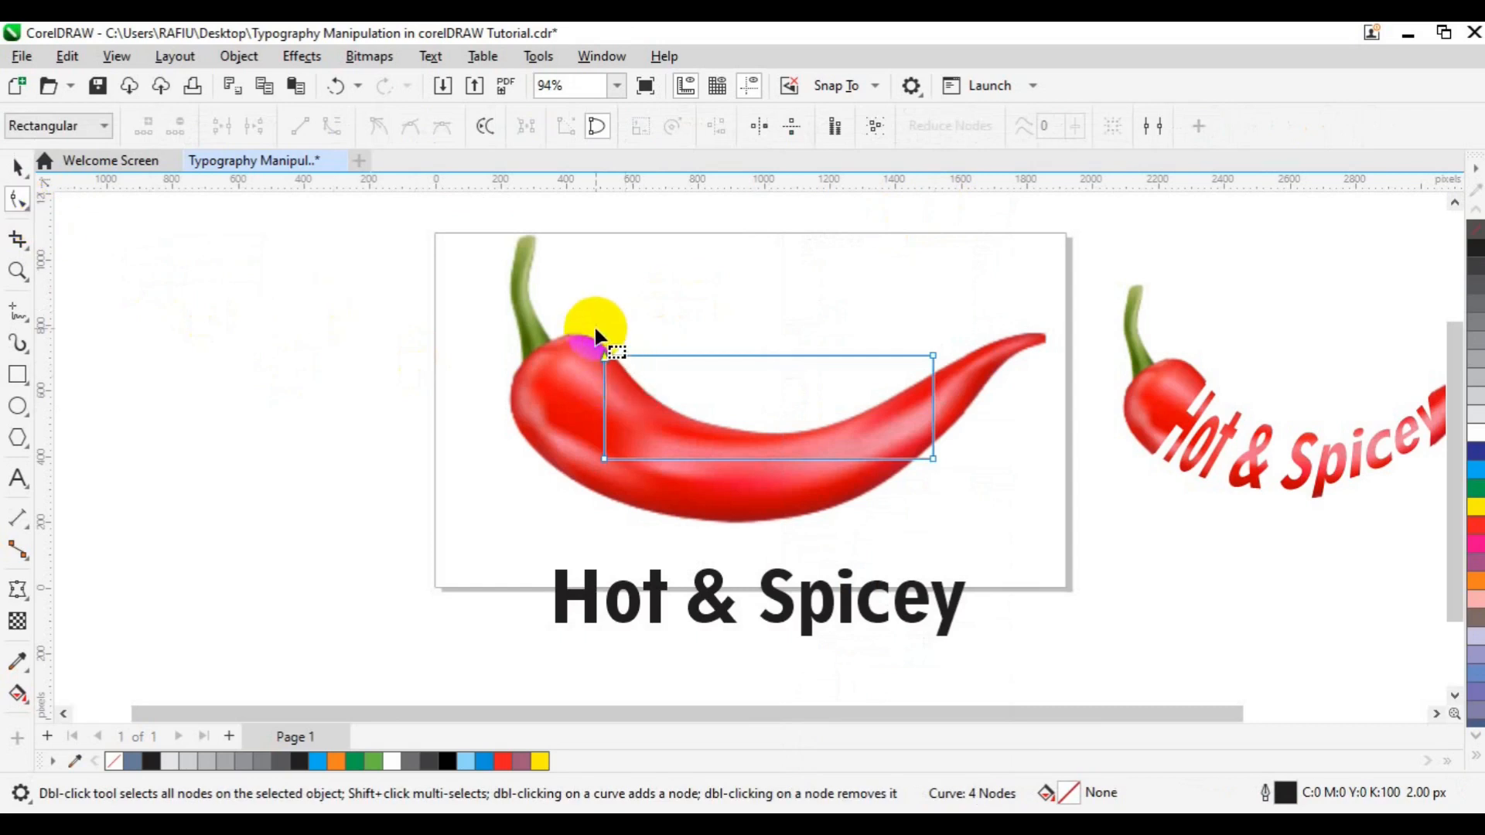
{"action": "left_click", "coordinate": [756, 357]}
{"action": "right_click", "coordinate": [756, 357]}
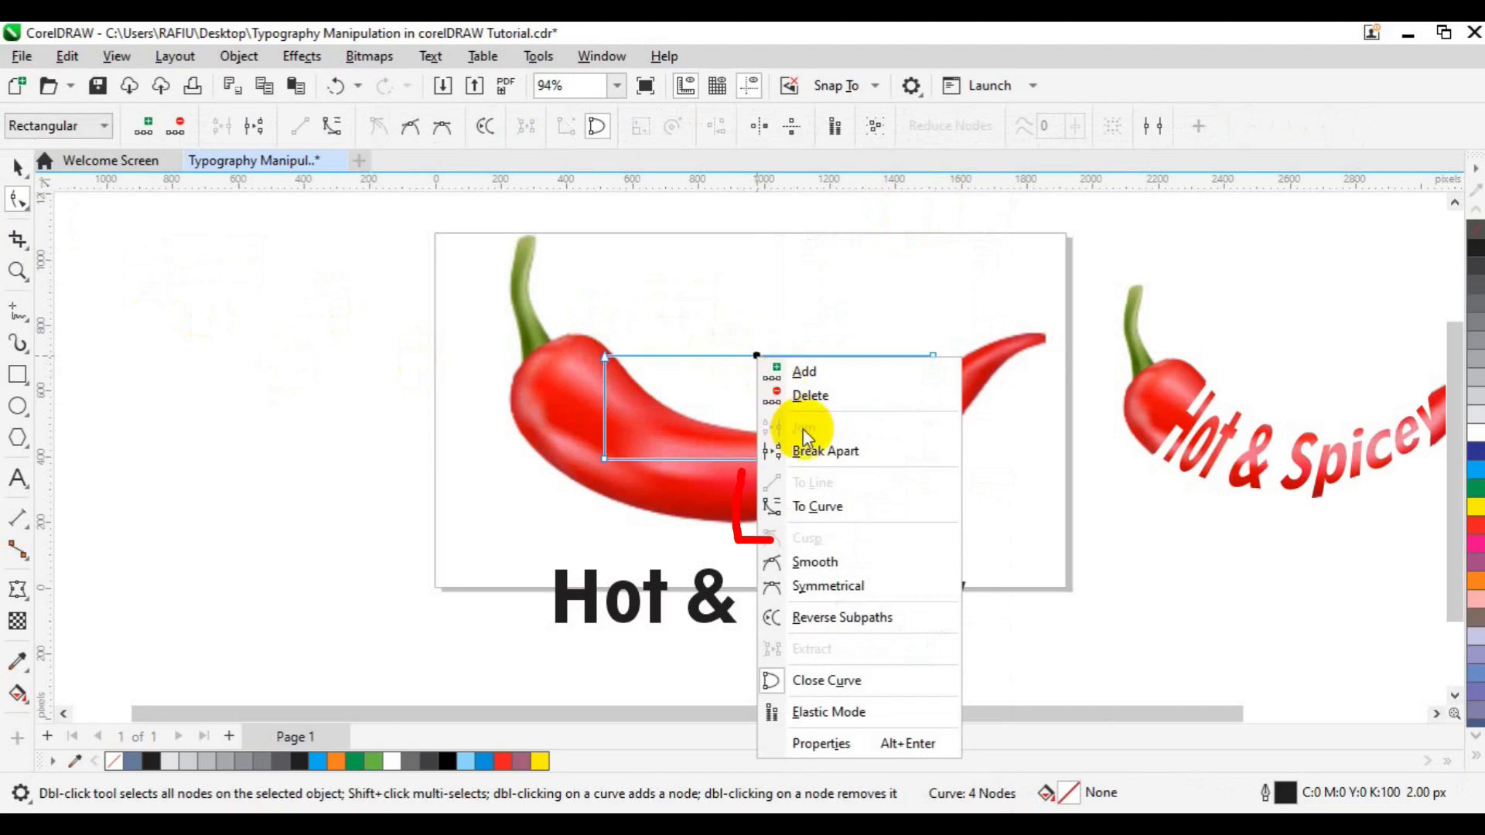
{"action": "left_click", "coordinate": [829, 504]}
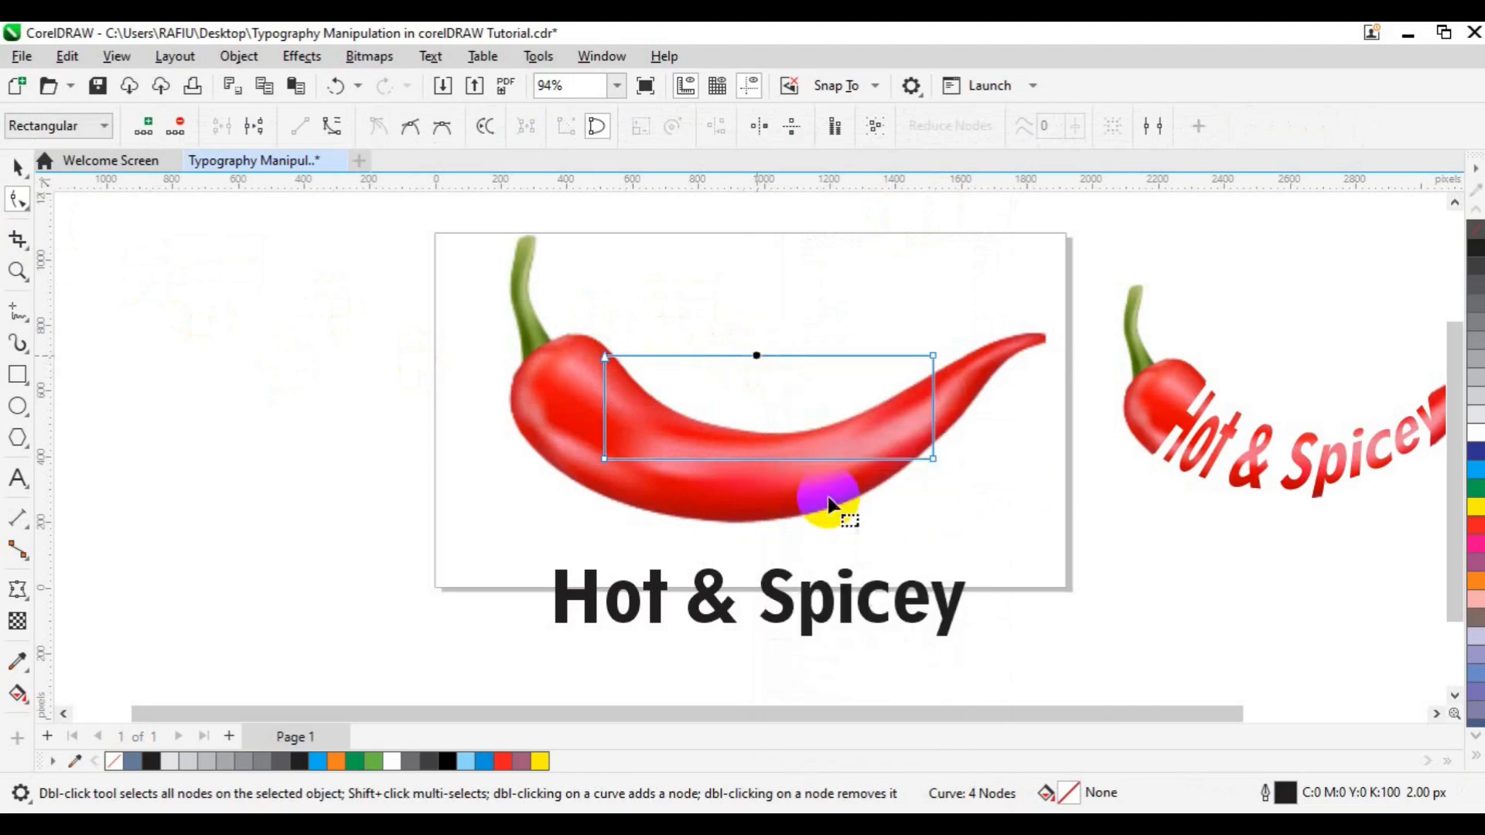
{"action": "left_click", "coordinate": [754, 420]}
{"action": "left_click_drag", "start_coordinate": [712, 354], "coordinate": [704, 466]}
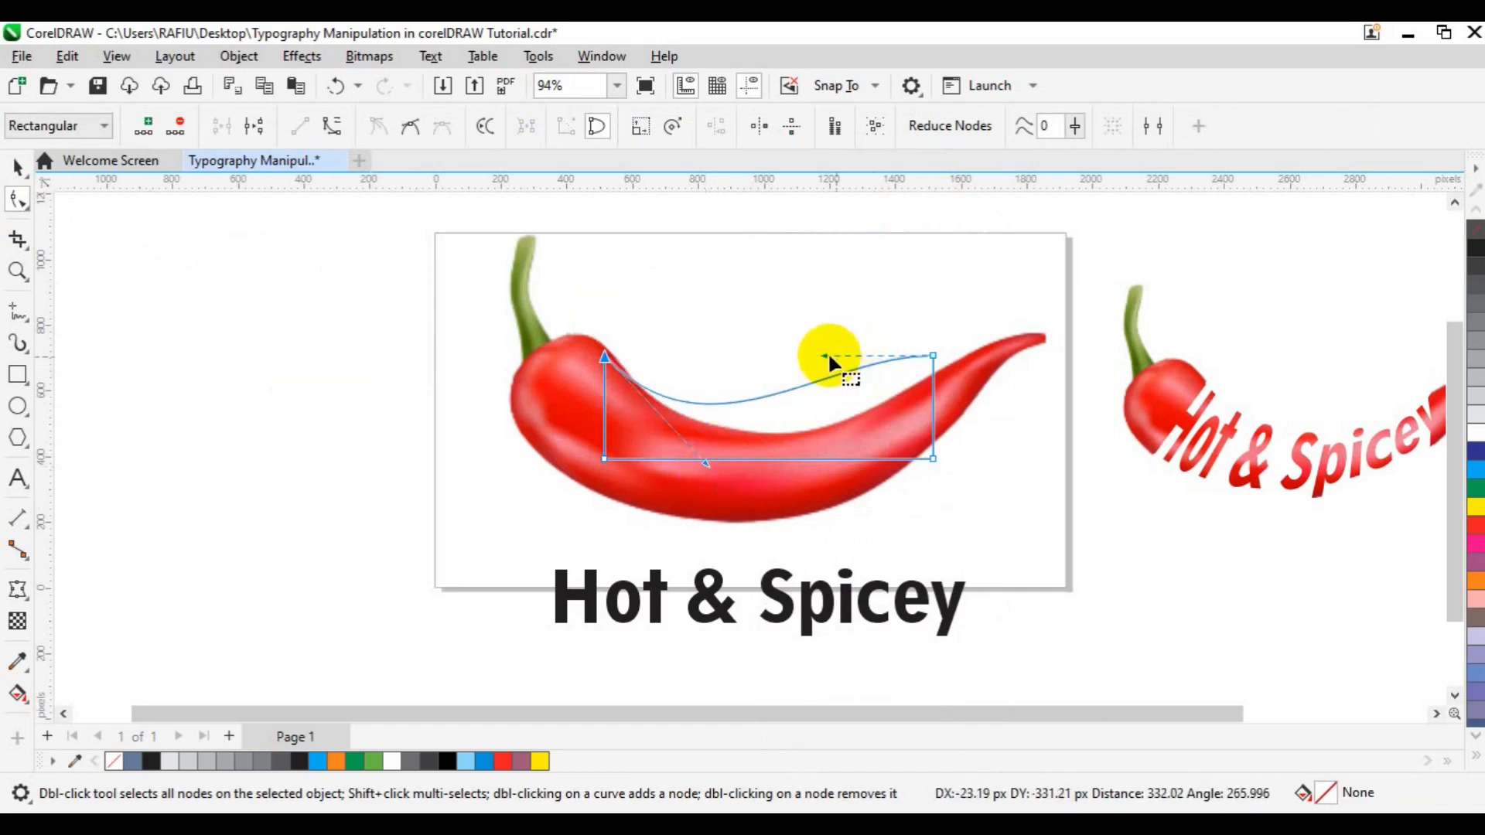
{"action": "left_click_drag", "start_coordinate": [823, 352], "coordinate": [901, 418]}
- Nudge the shape's upper-right node right and down onto the chili's upper edge near the tip
{"action": "left_click_drag", "start_coordinate": [916, 325], "coordinate": [954, 365]}
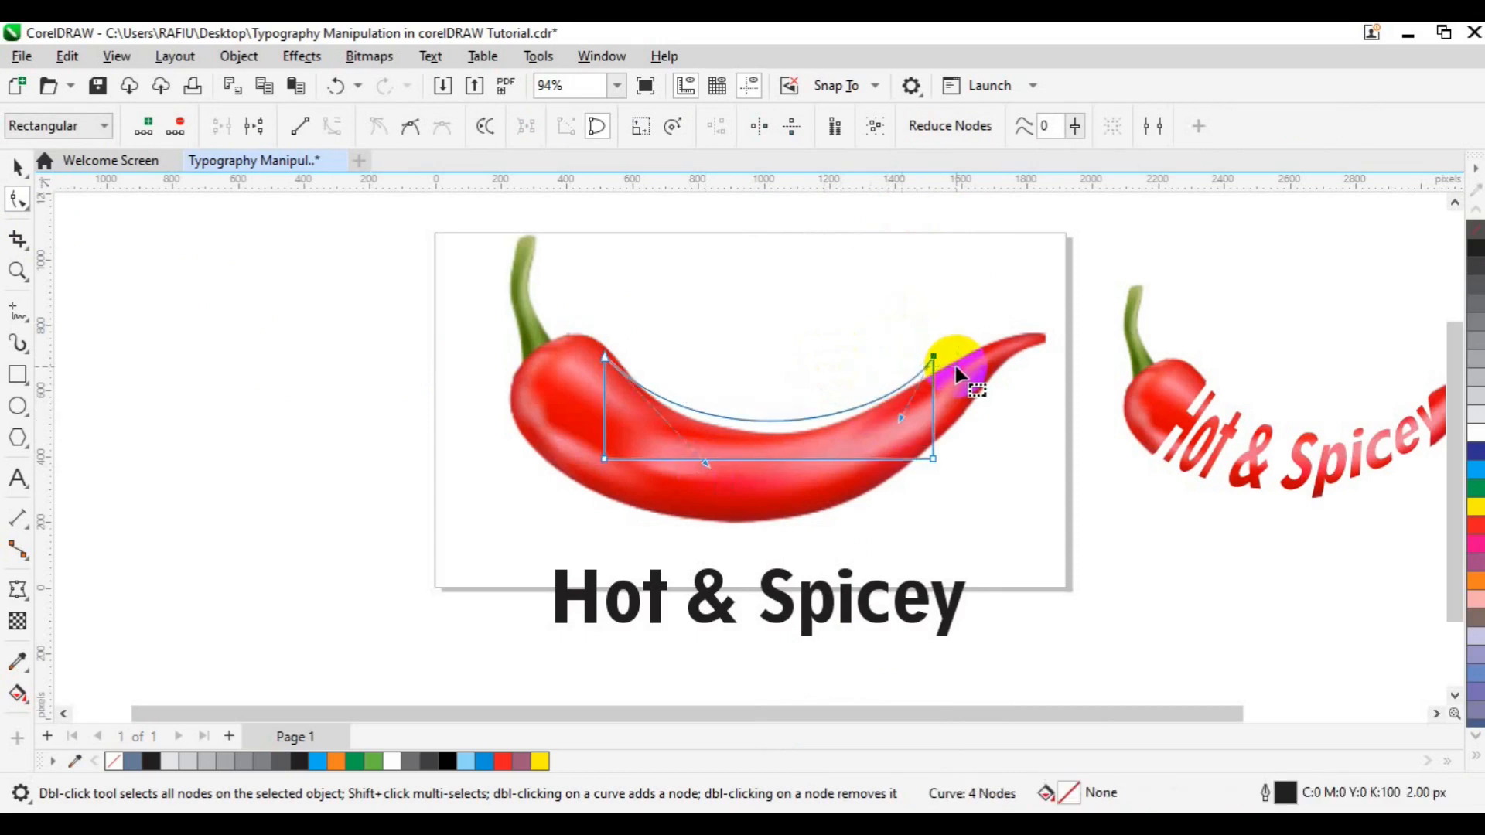
{"action": "key", "text": "Down"}
{"action": "key", "text": "Down"}
{"action": "key", "text": "Down"}
{"action": "key", "text": "Down"}
{"action": "key", "text": "Down"}
{"action": "key", "text": "Down"}
{"action": "key", "text": "Up"}
{"action": "key", "text": "Up"}
{"action": "key", "text": "Up"}
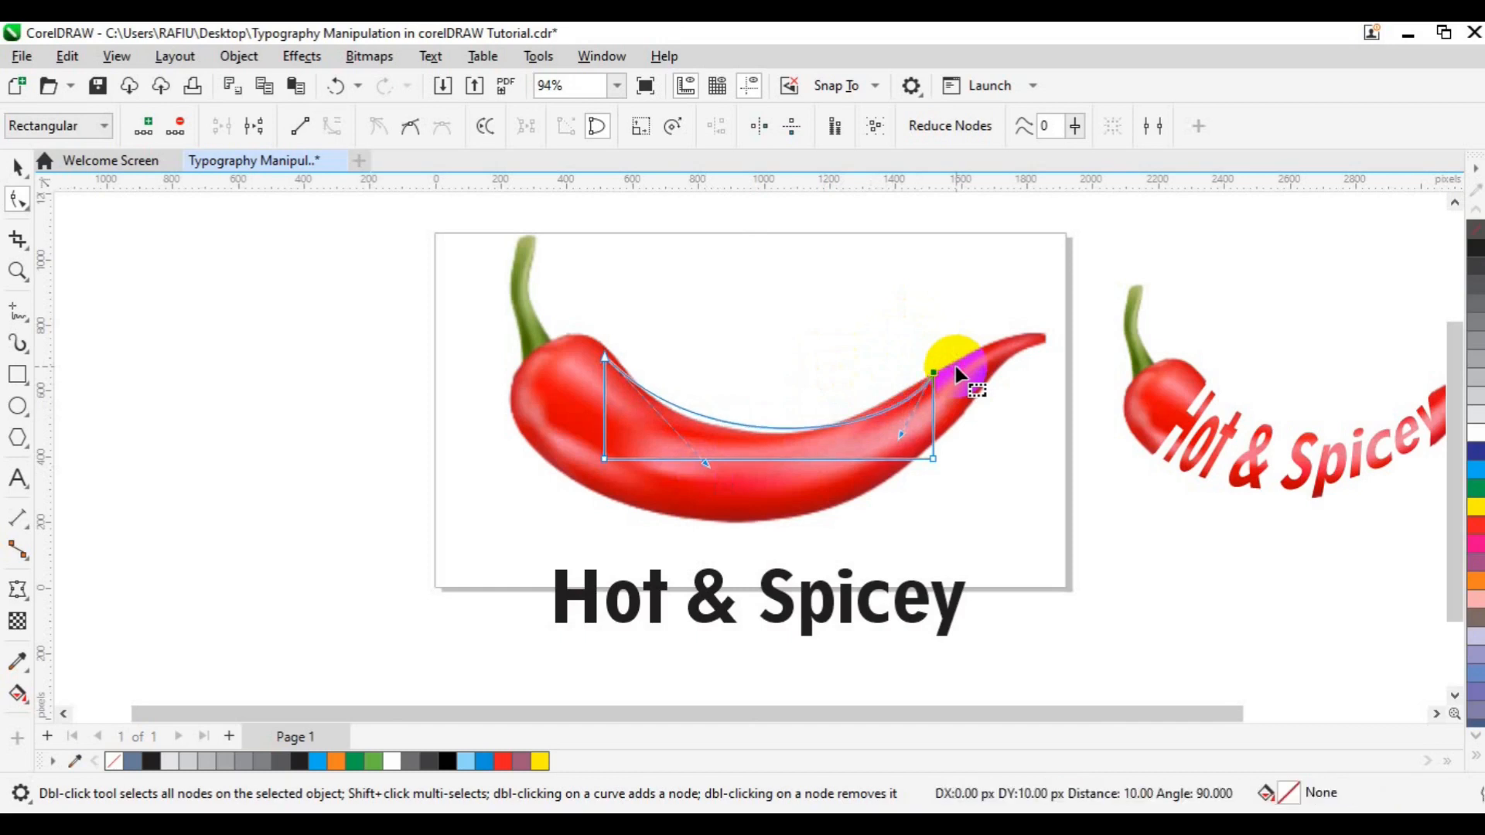
{"action": "key", "text": "Right"}
{"action": "key", "text": "Right"}
{"action": "key", "text": "Right"}
{"action": "key", "text": "Right"}
{"action": "key", "text": "Right"}
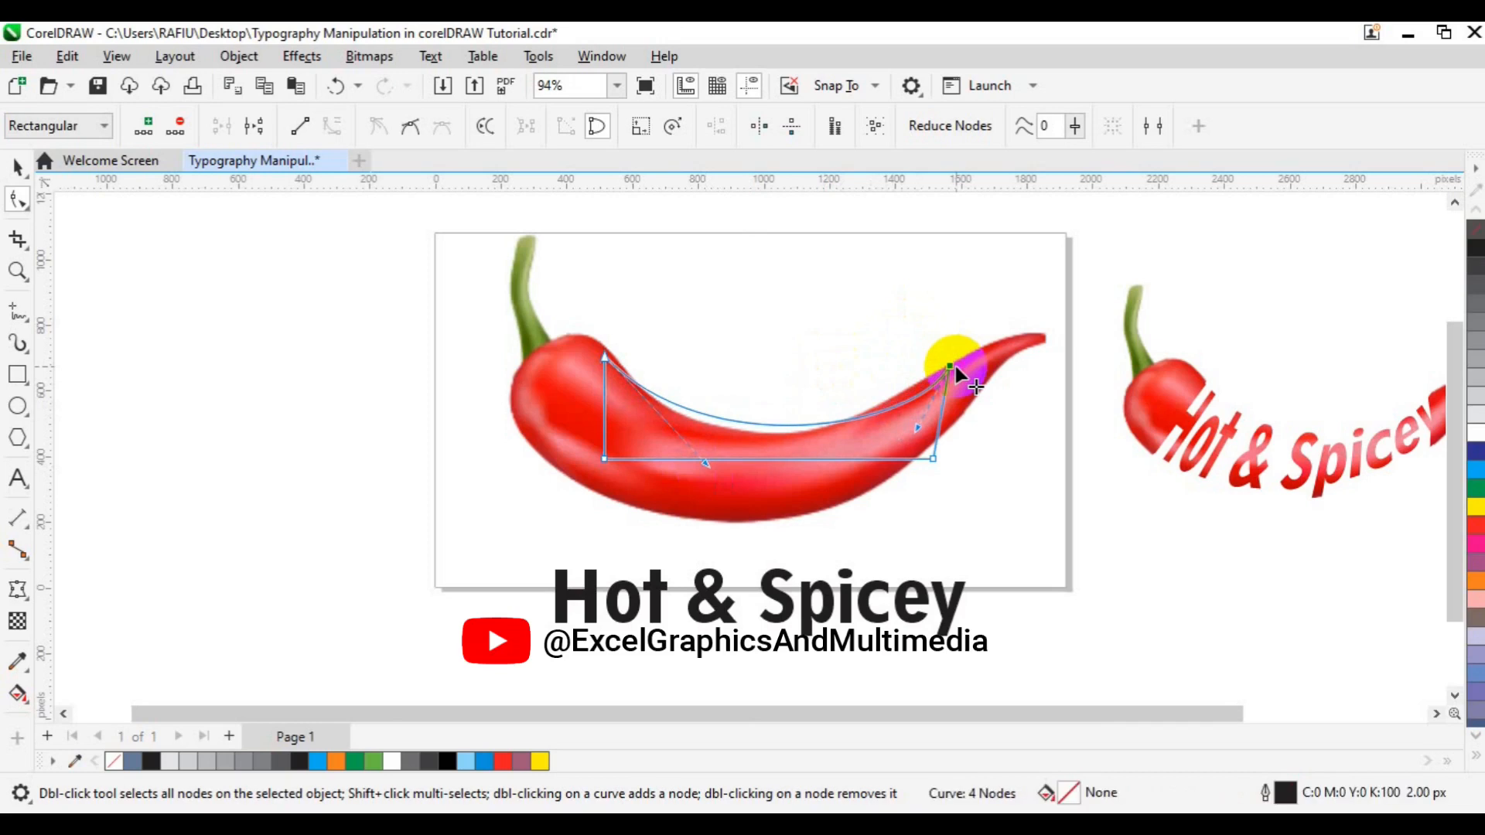
{"action": "key", "text": "Up"}
{"action": "key", "text": "Up"}
{"action": "key", "text": "Up"}
{"action": "key", "text": "Up"}
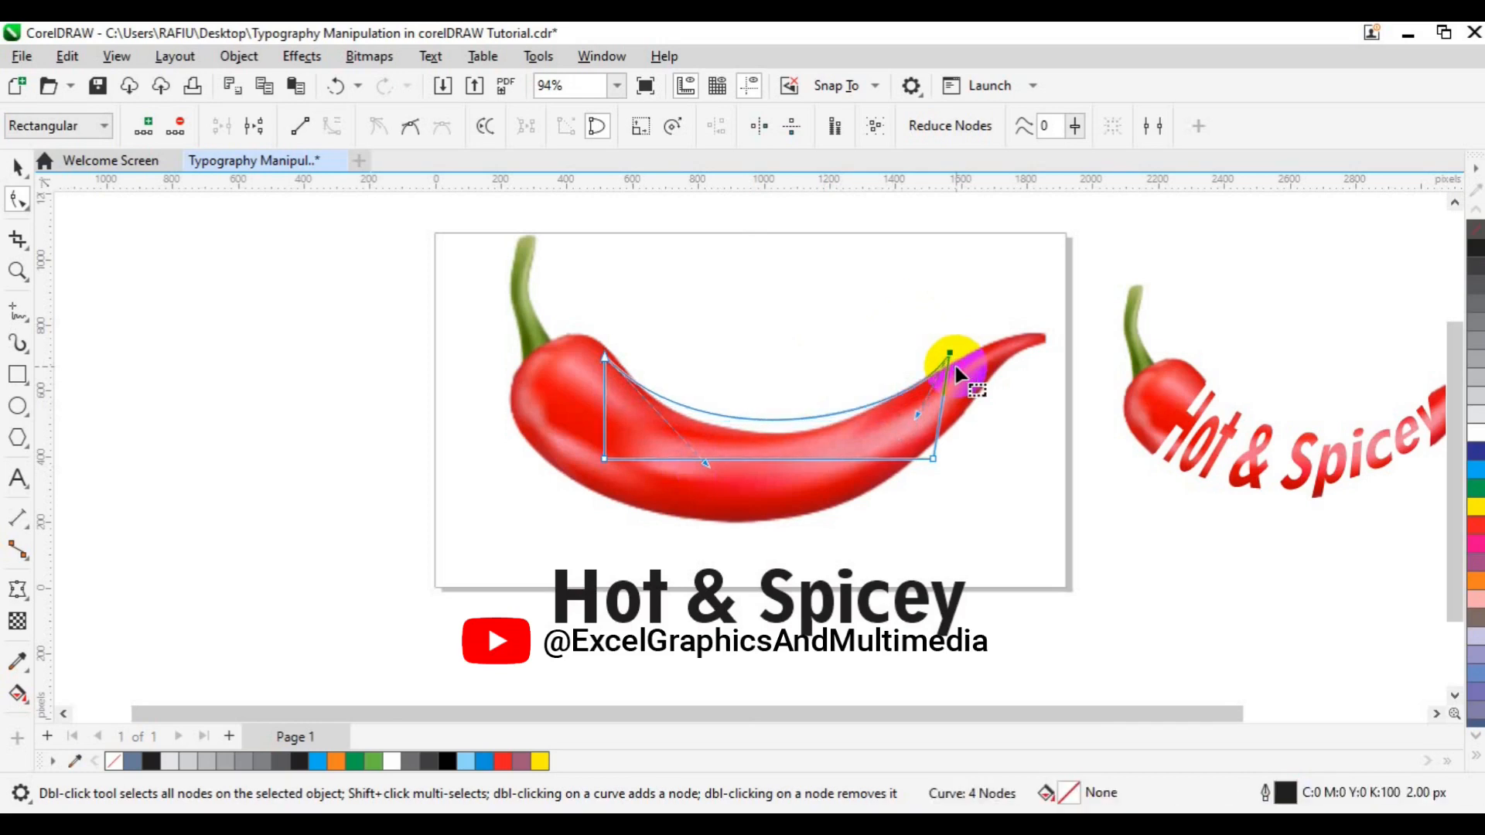
{"action": "left_click_drag", "start_coordinate": [931, 331], "coordinate": [962, 371]}
{"action": "key", "text": "Down"}
{"action": "key", "text": "Down"}
{"action": "key", "text": "Down"}
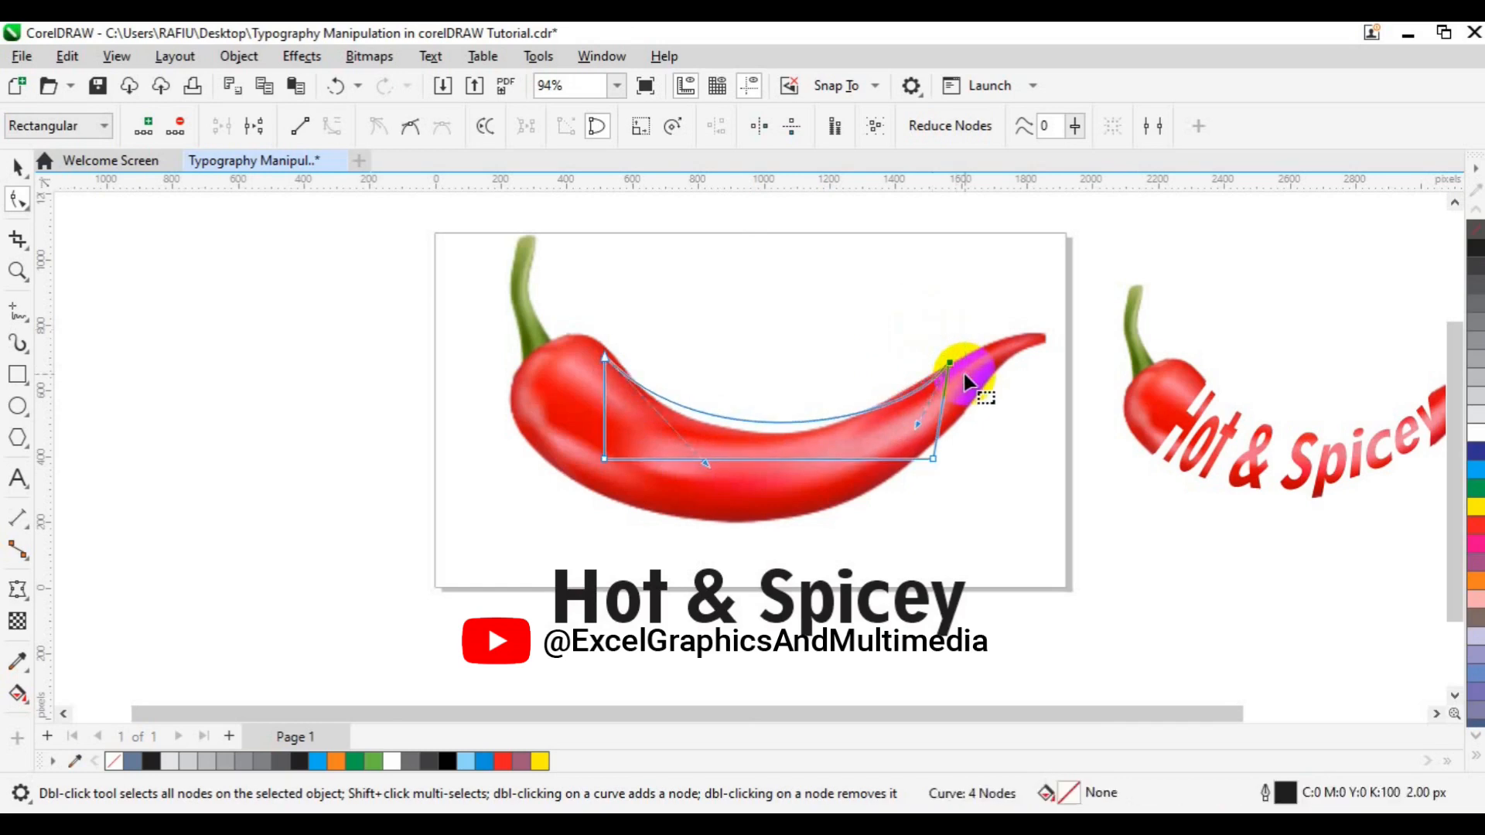
- Raise the shape's upper-left node slightly and adjust both curve handles so the upper edge follows the chili's contour
{"action": "left_click_drag", "start_coordinate": [919, 423], "coordinate": [928, 392]}
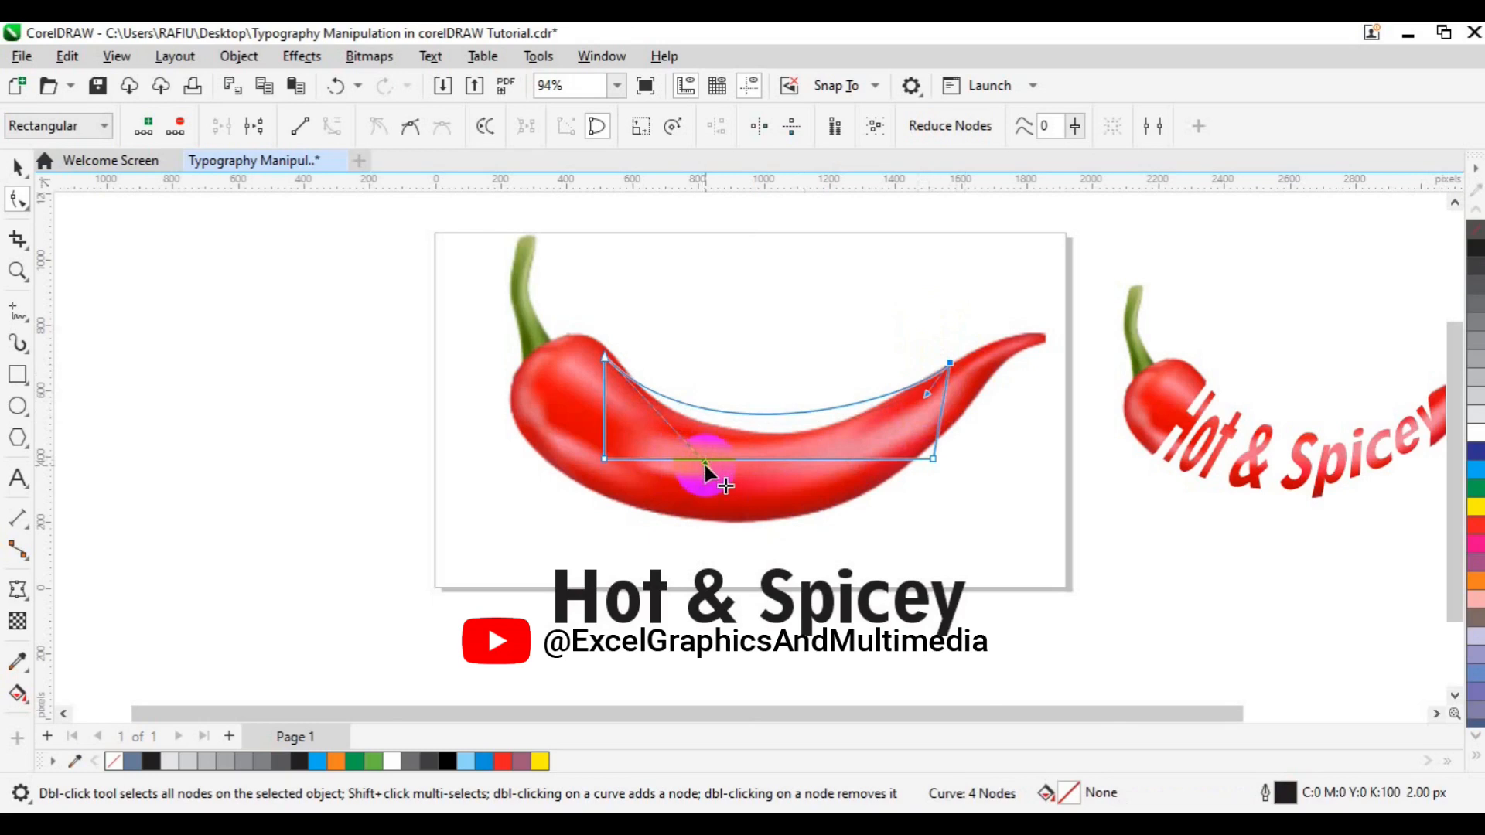
{"action": "left_click_drag", "start_coordinate": [706, 467], "coordinate": [726, 510]}
{"action": "left_click_drag", "start_coordinate": [604, 328], "coordinate": [628, 370]}
{"action": "key", "text": "Up"}
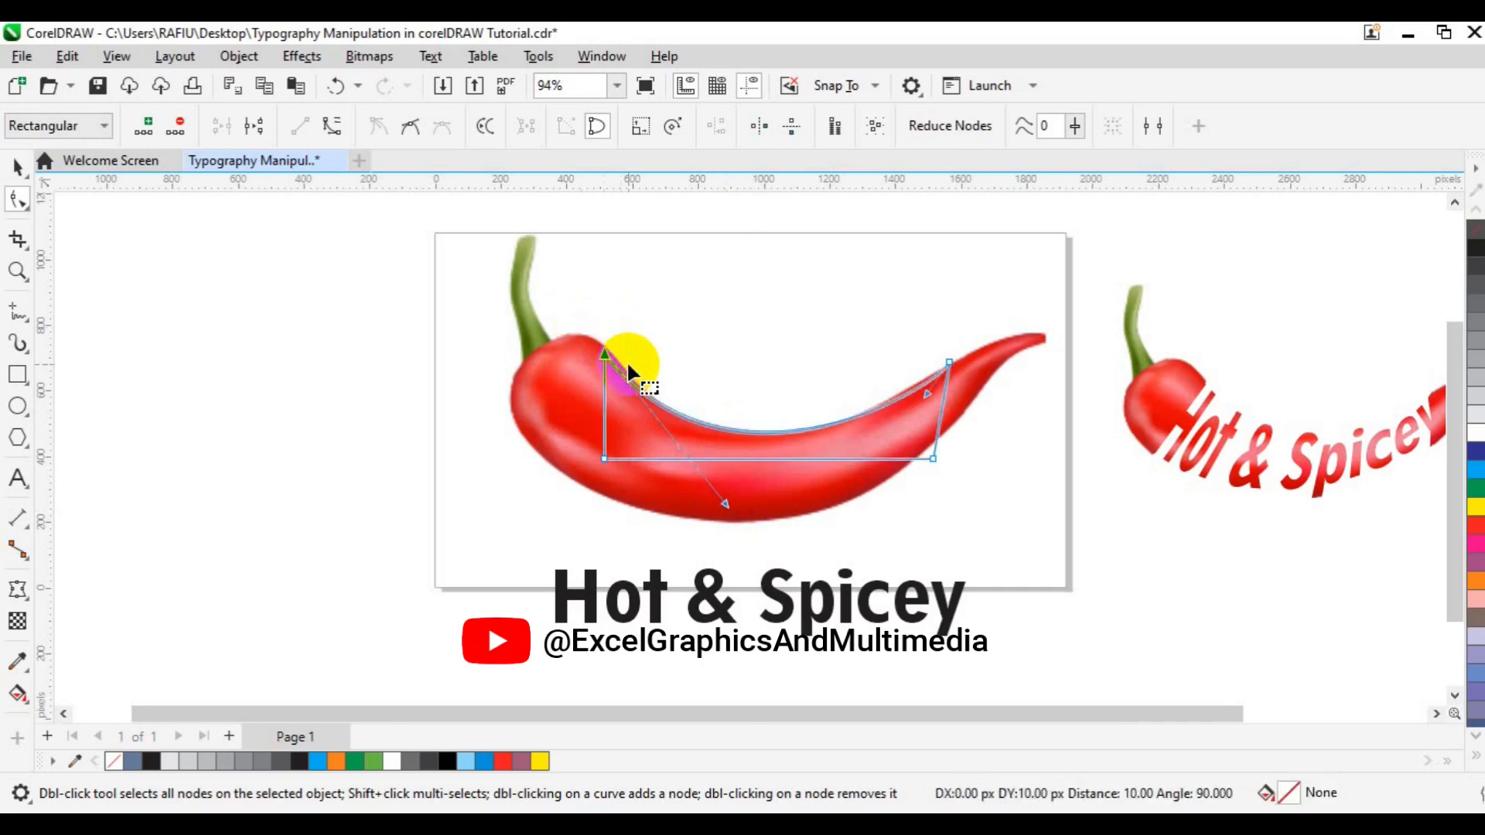
{"action": "key", "text": "Up"}
{"action": "key", "text": "Up"}
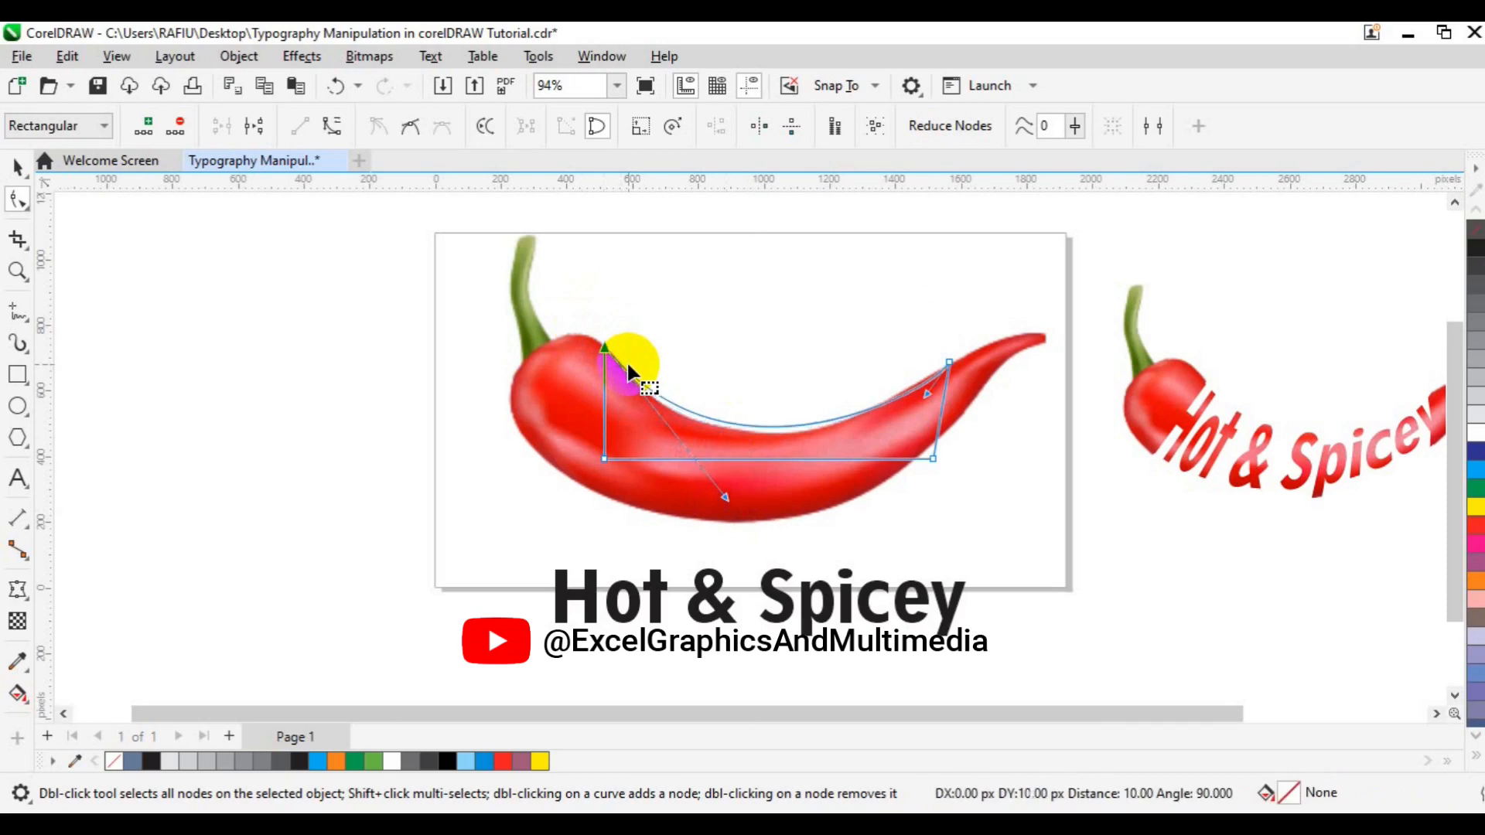
{"action": "key", "text": "Down"}
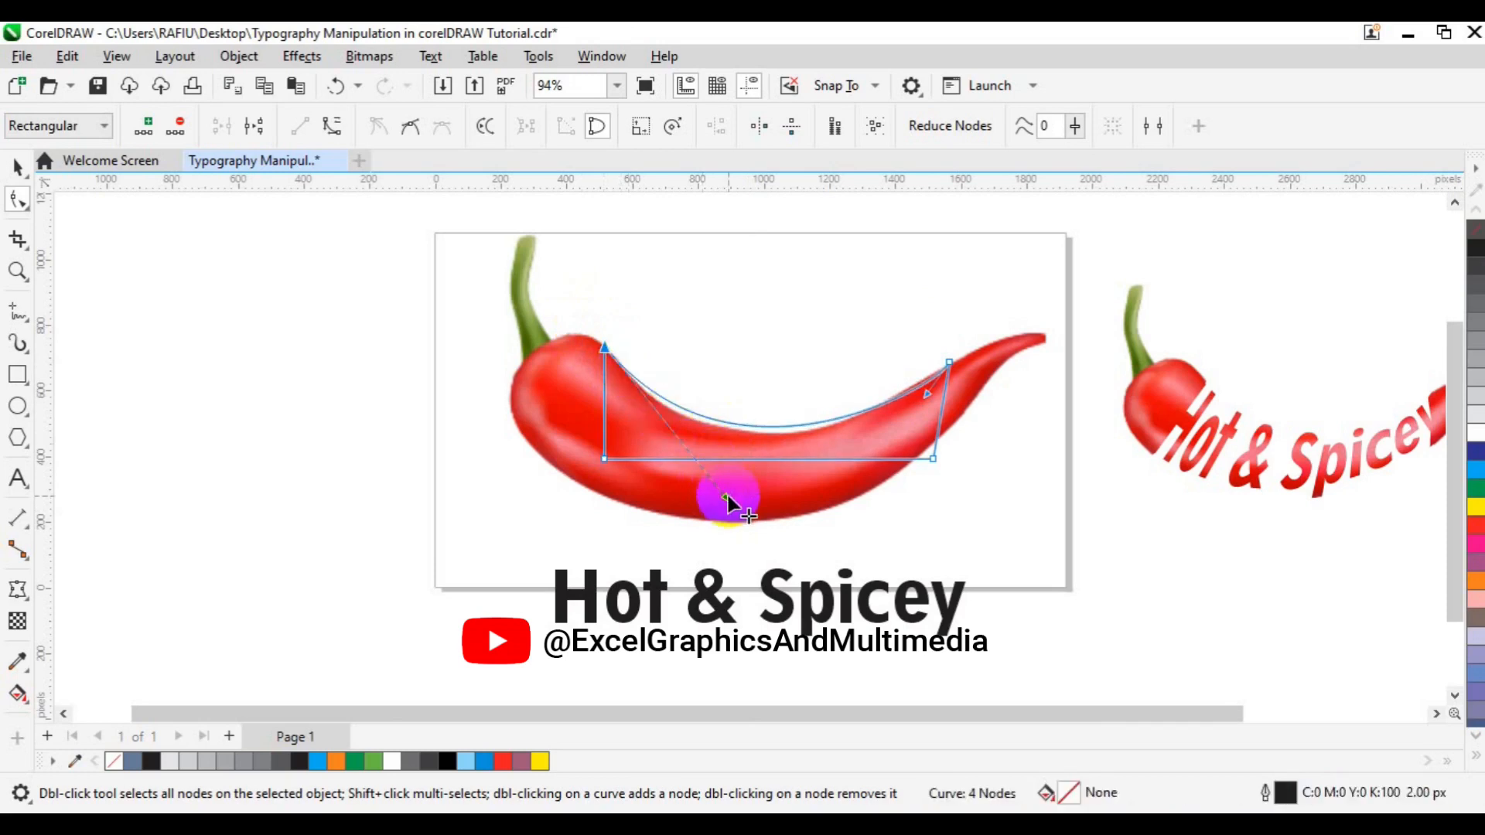
{"action": "left_click_drag", "start_coordinate": [727, 502], "coordinate": [727, 515]}
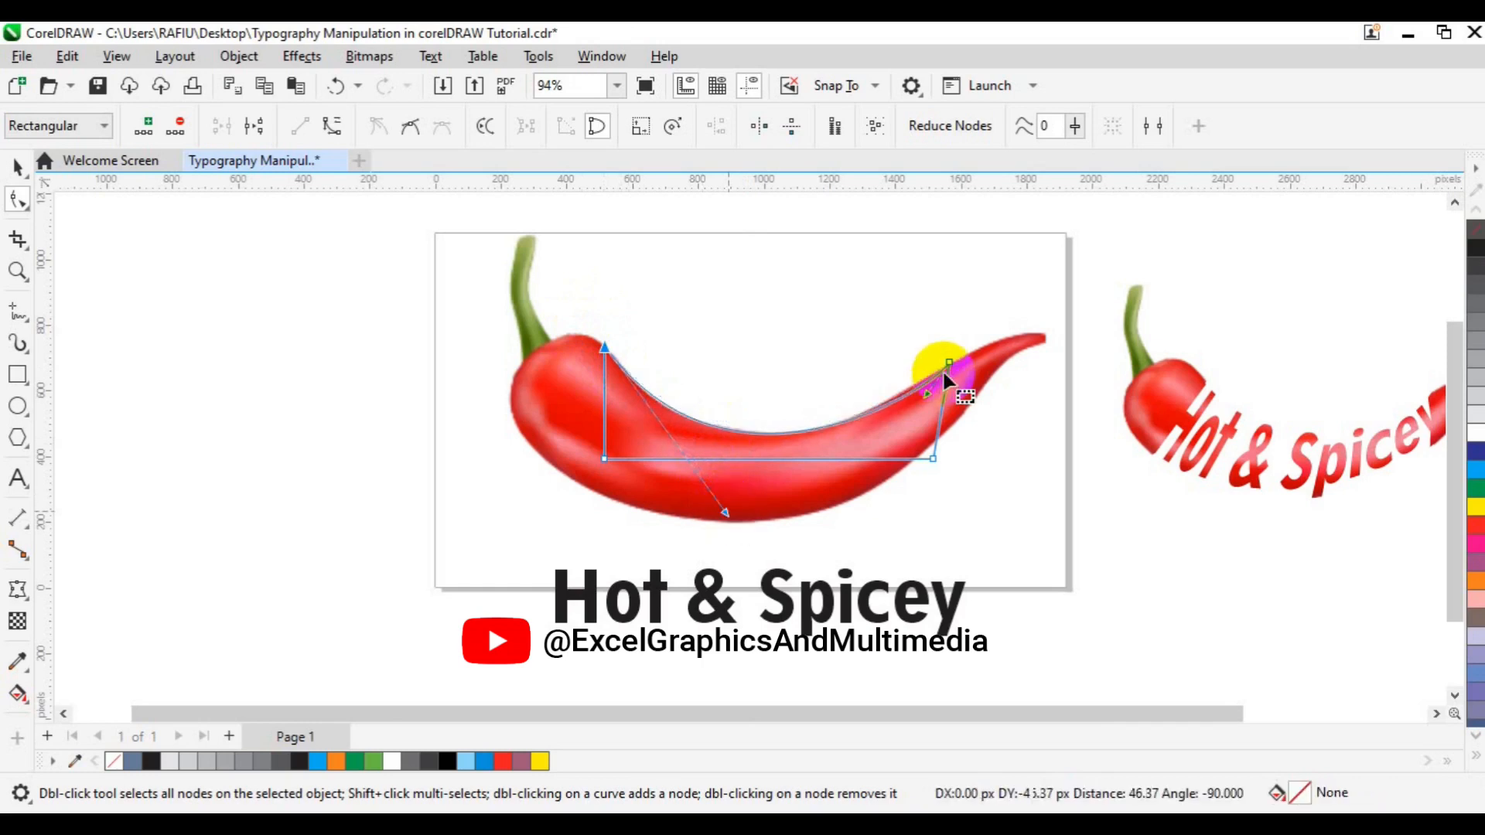
{"action": "left_click_drag", "start_coordinate": [925, 389], "coordinate": [922, 384]}
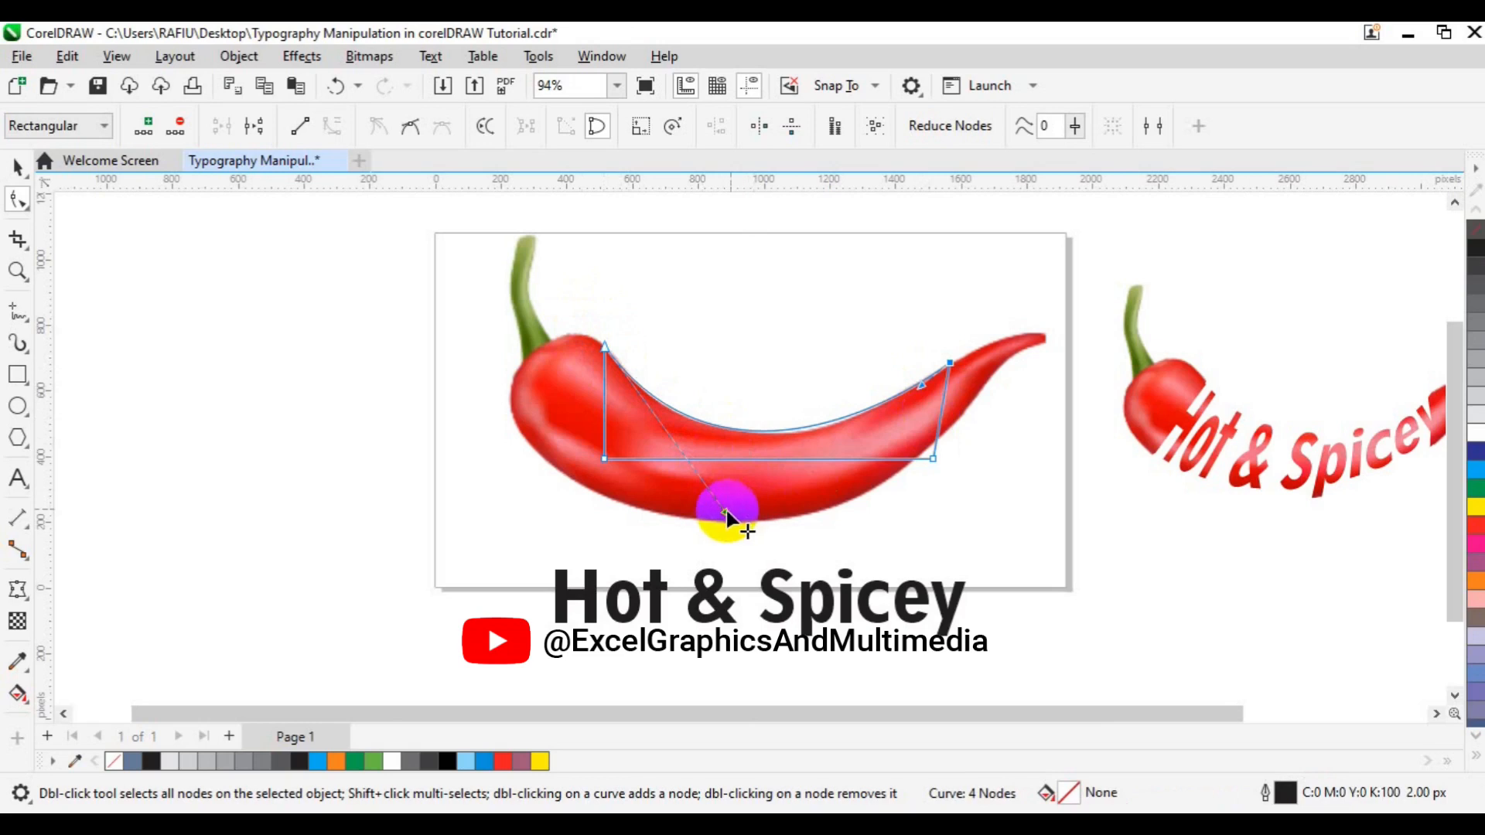
{"action": "left_click_drag", "start_coordinate": [726, 512], "coordinate": [727, 516]}
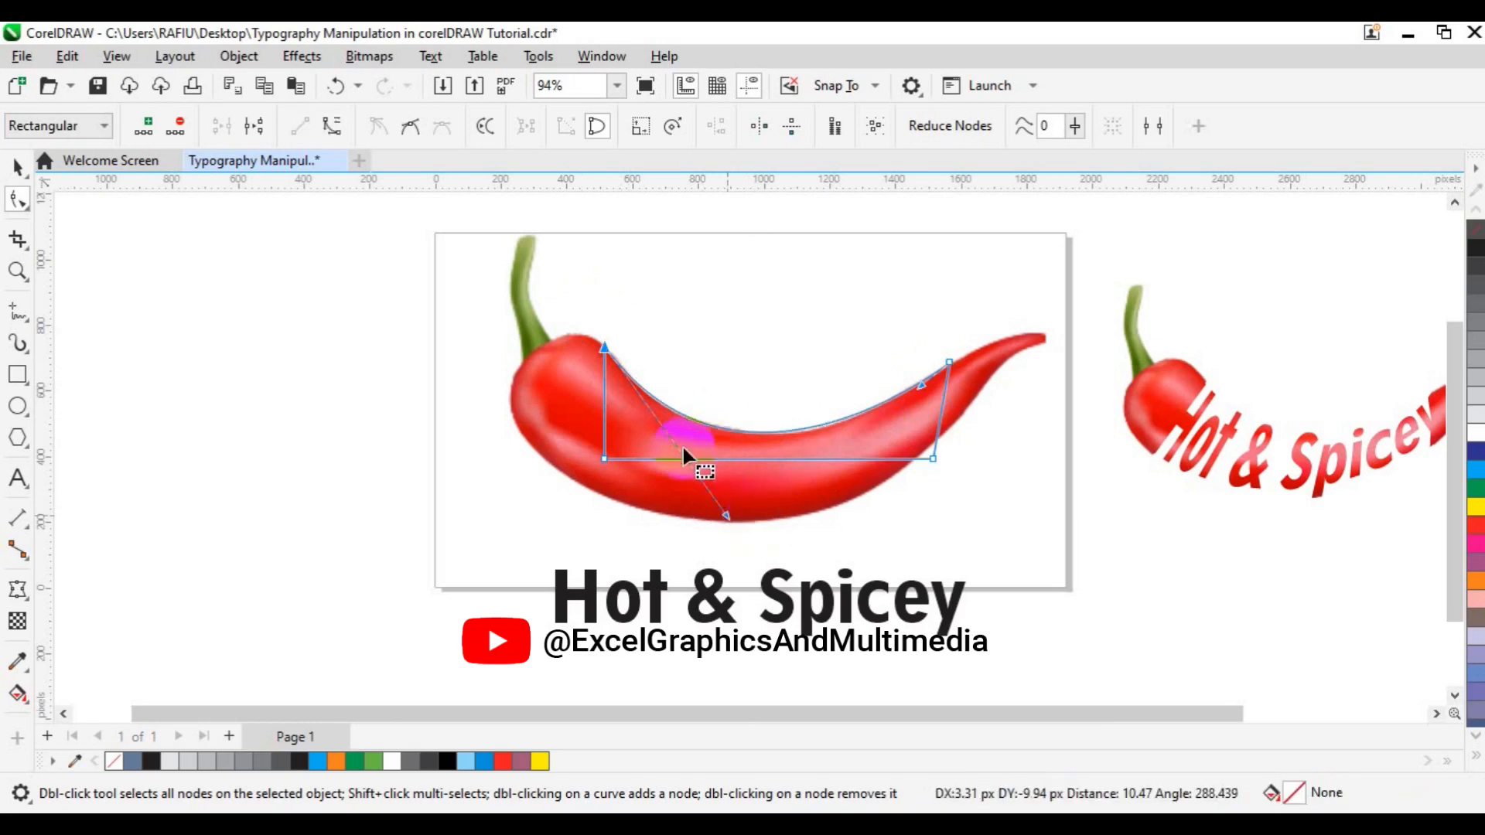
- Move the shape's lower-left node about 200 px left and 20 px up onto the chili's lower contour
{"action": "left_click_drag", "start_coordinate": [591, 439], "coordinate": [622, 467]}
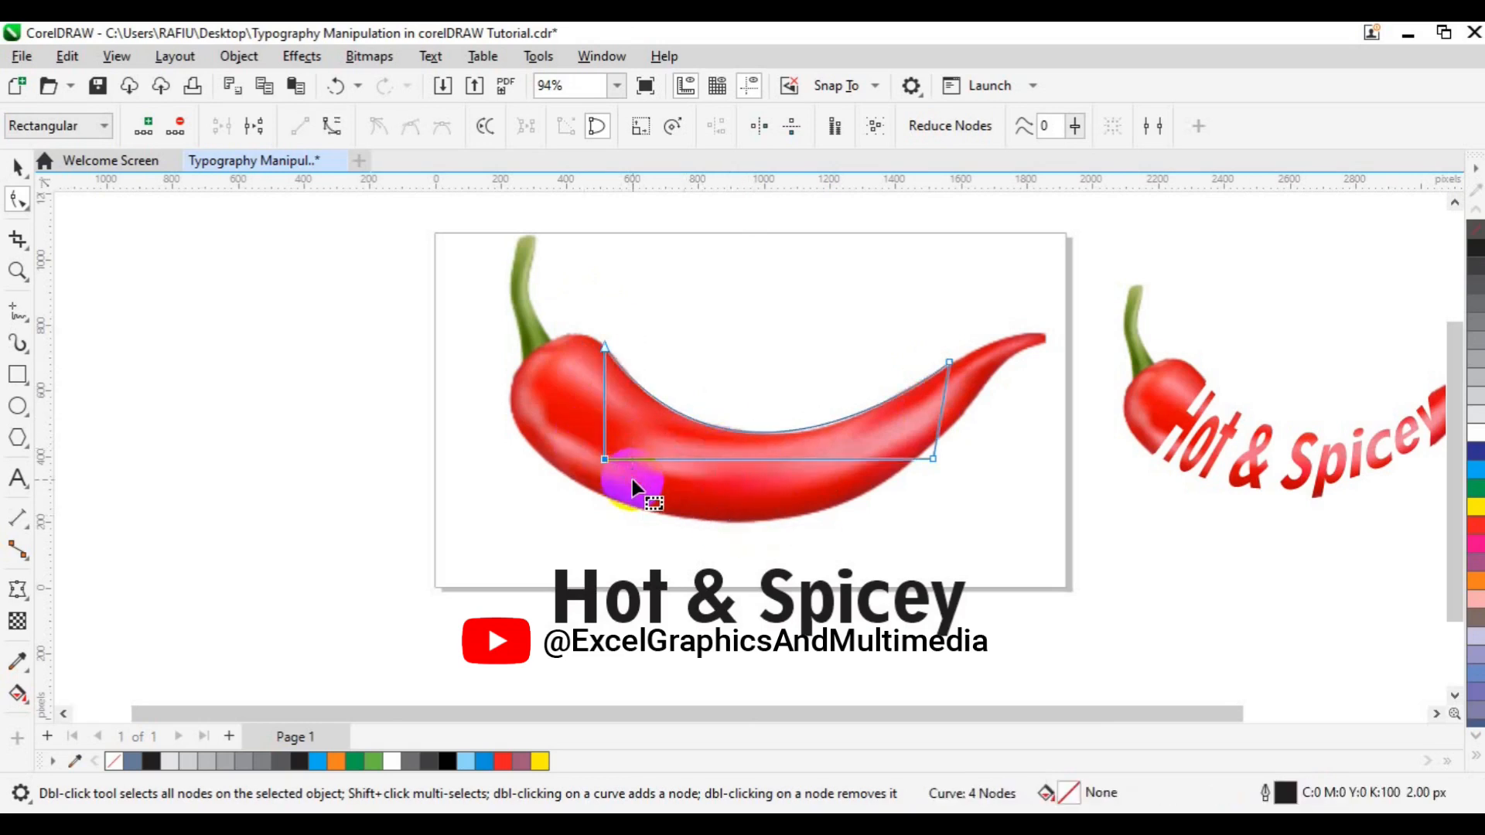
{"action": "key", "text": "Left"}
{"action": "key", "text": "Left"}
{"action": "key", "text": "Left"}
{"action": "key", "text": "Left"}
{"action": "key", "text": "Left"}
{"action": "key", "text": "Left"}
{"action": "key", "text": "Left"}
{"action": "key", "text": "Left"}
{"action": "key", "text": "Left"}
{"action": "key", "text": "Left"}
{"action": "key", "text": "Left"}
{"action": "key", "text": "Left"}
{"action": "key", "text": "Left"}
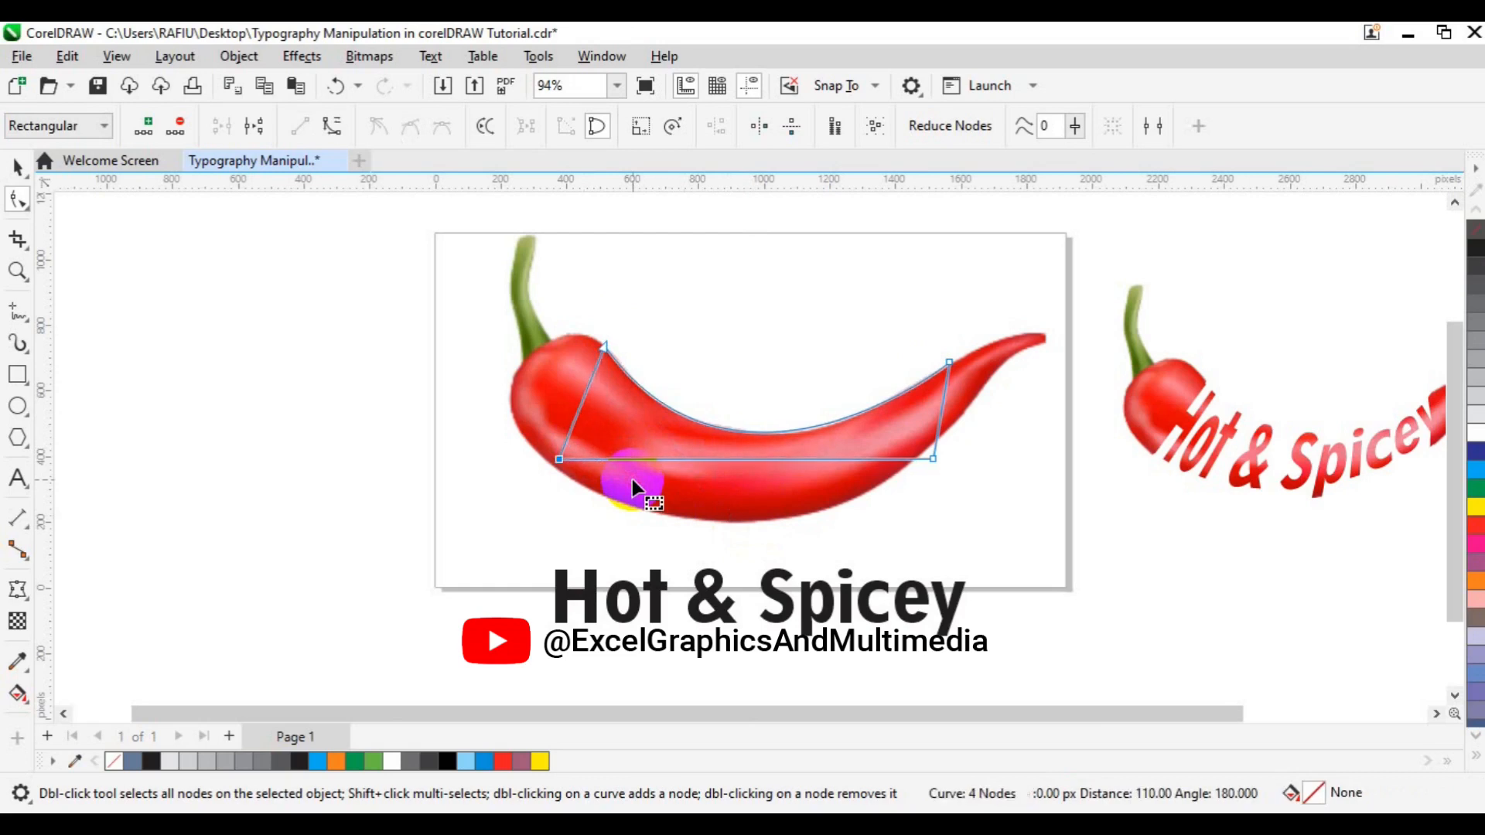
{"action": "key", "text": "Left"}
{"action": "key", "text": "Left"}
{"action": "key", "text": "Left"}
{"action": "key", "text": "Left"}
{"action": "key", "text": "Left"}
{"action": "key", "text": "Left"}
{"action": "key", "text": "Left"}
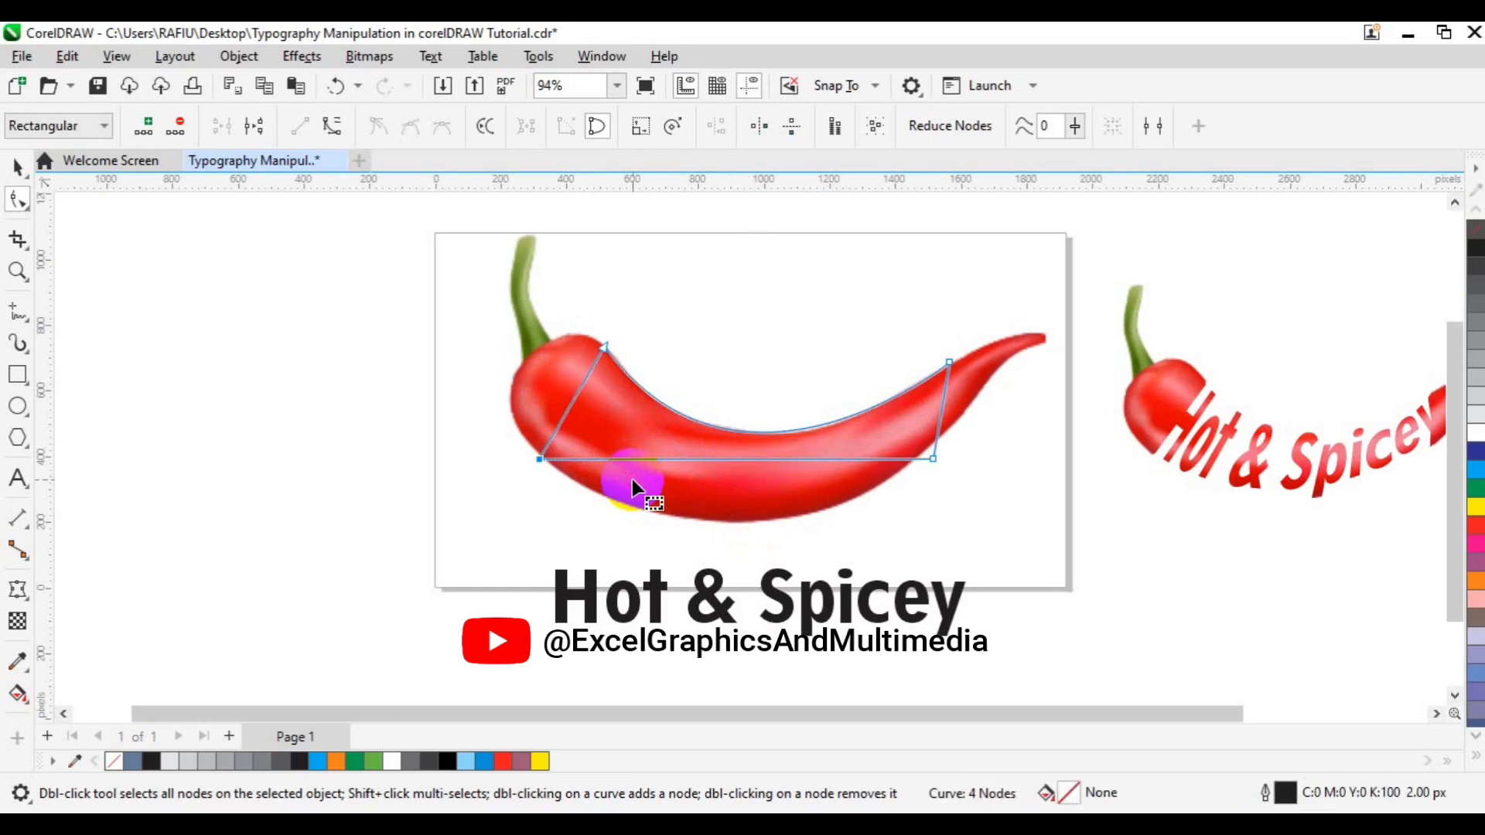
{"action": "key", "text": "Up"}
{"action": "key", "text": "Up"}
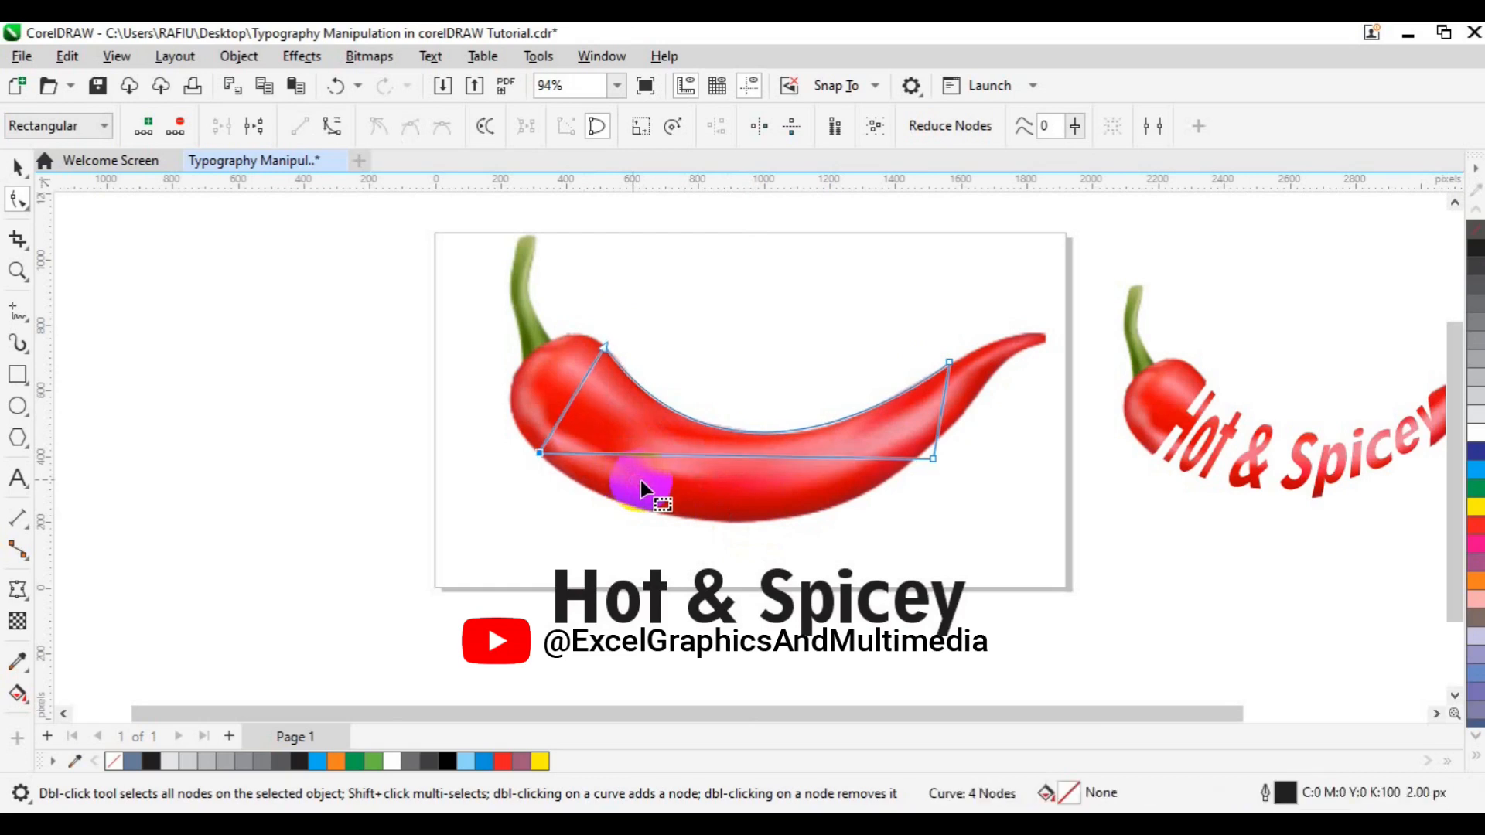
- Convert the straight lower edge of the shape to a curve
{"action": "right_click", "coordinate": [717, 456]}
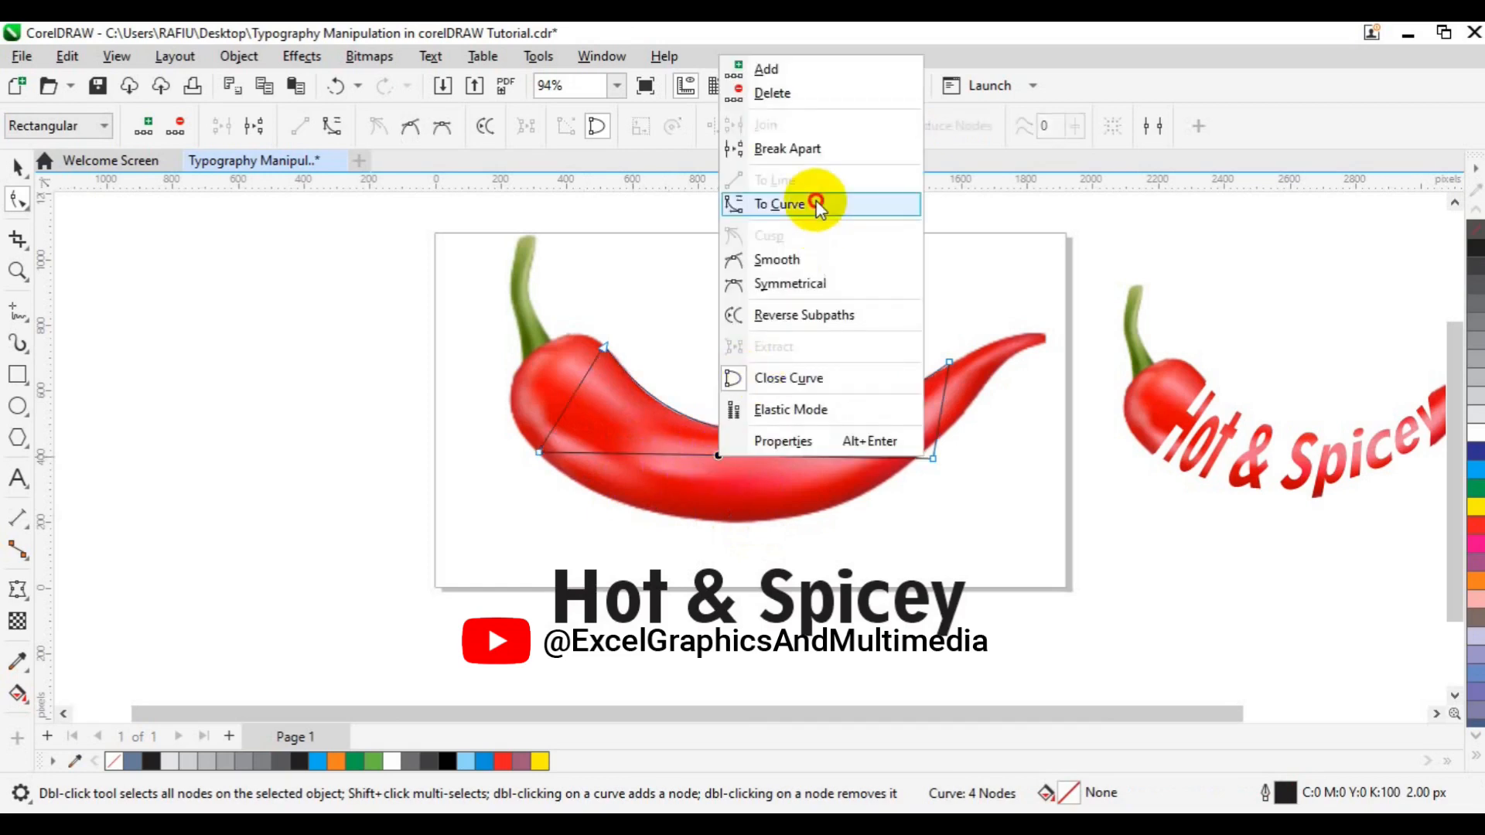
{"action": "left_click", "coordinate": [818, 206]}
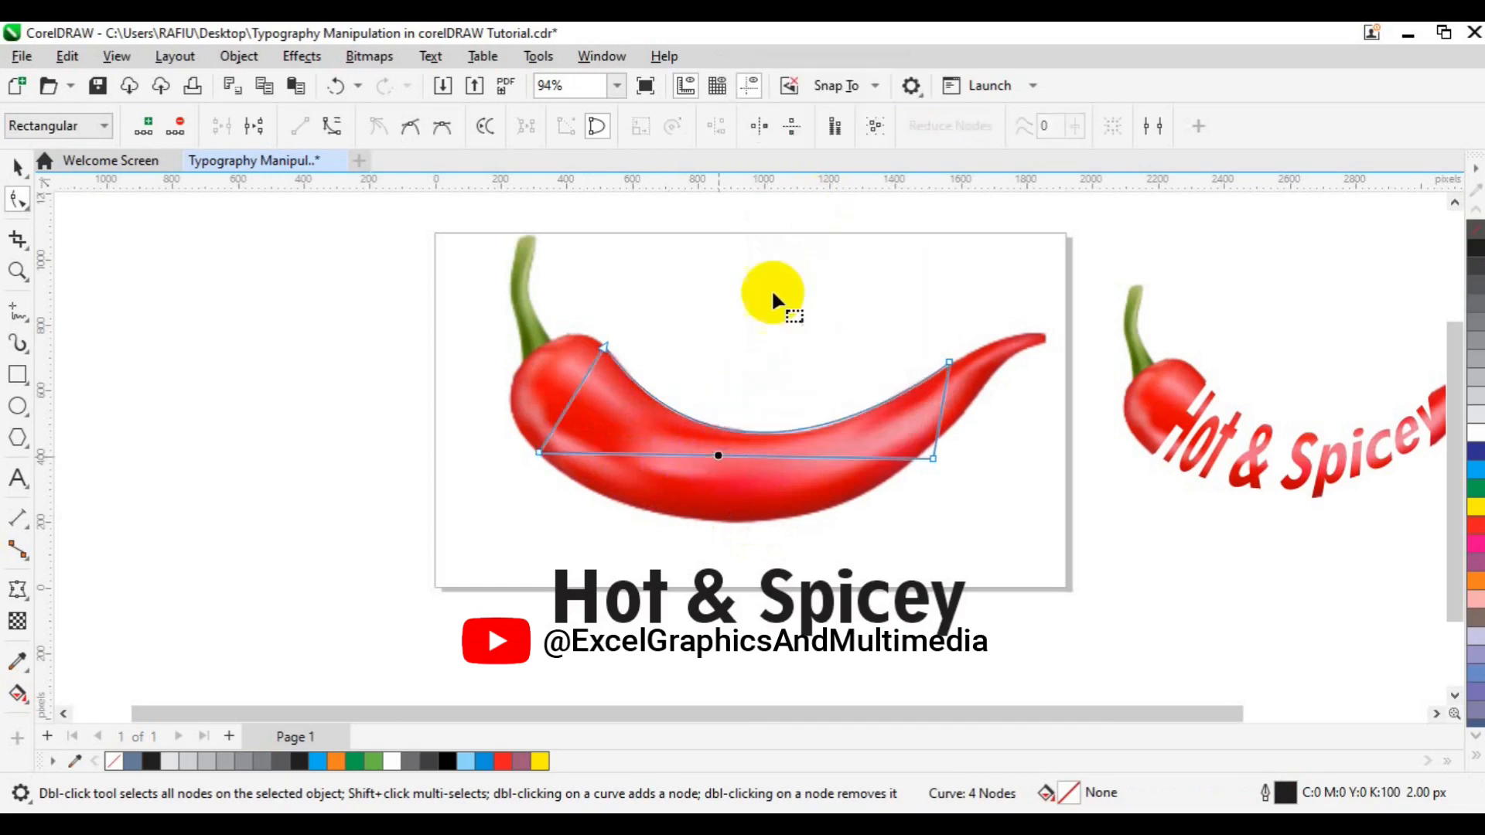
{"action": "right_click", "coordinate": [670, 456]}
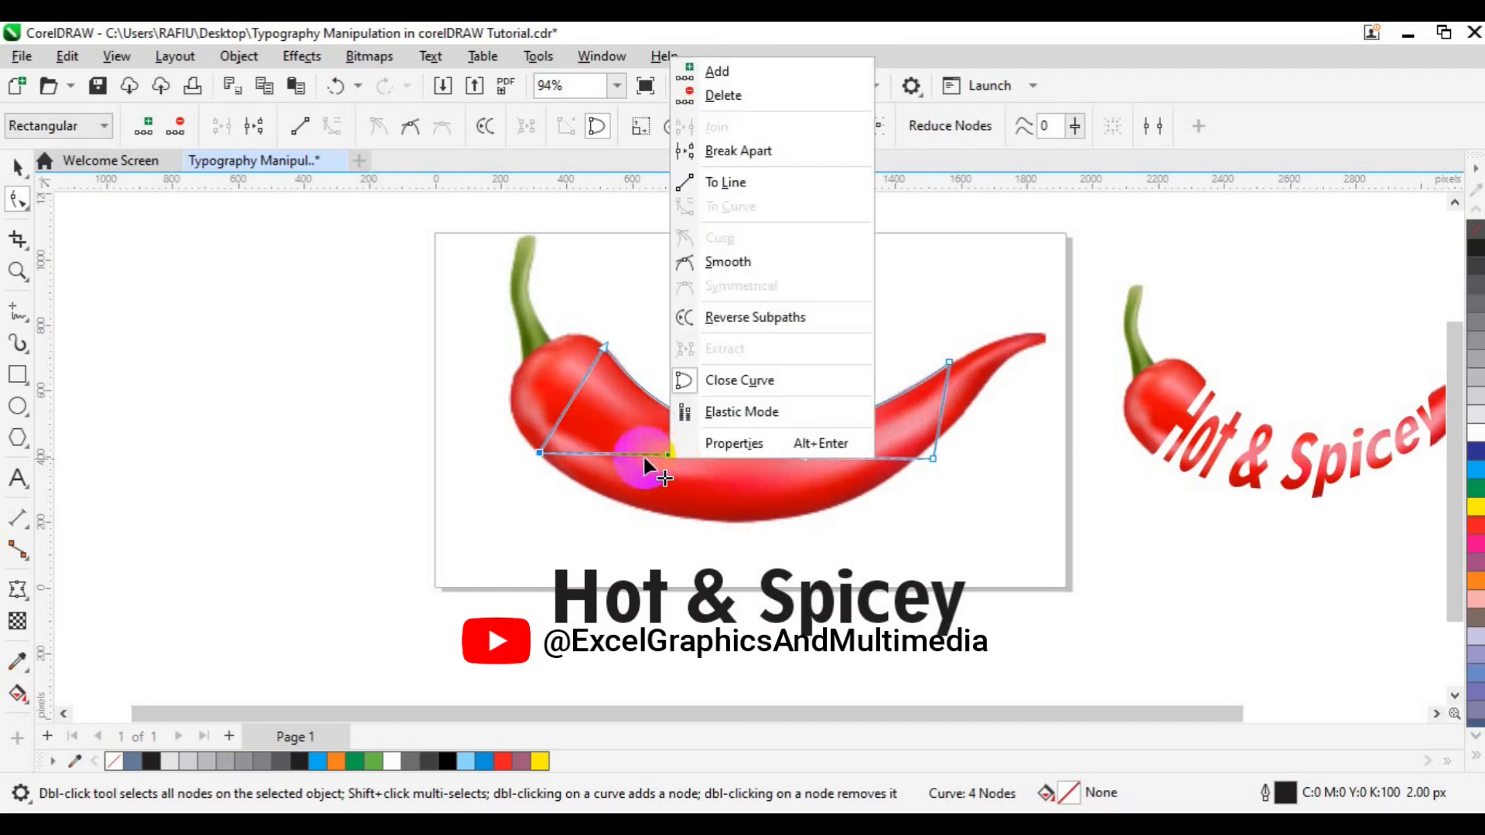
{"action": "left_click", "coordinate": [655, 456]}
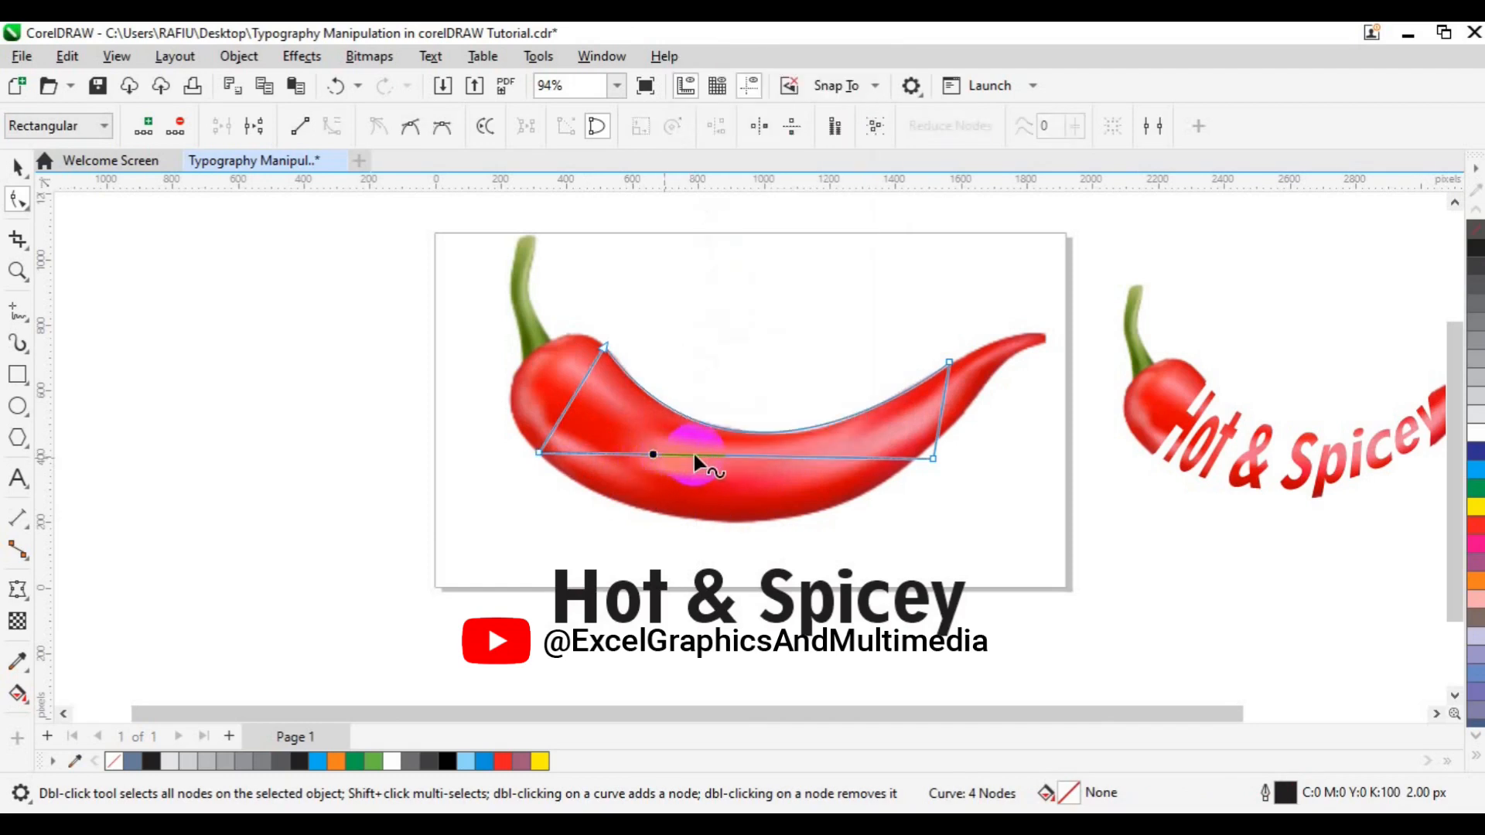
{"action": "right_click", "coordinate": [741, 456]}
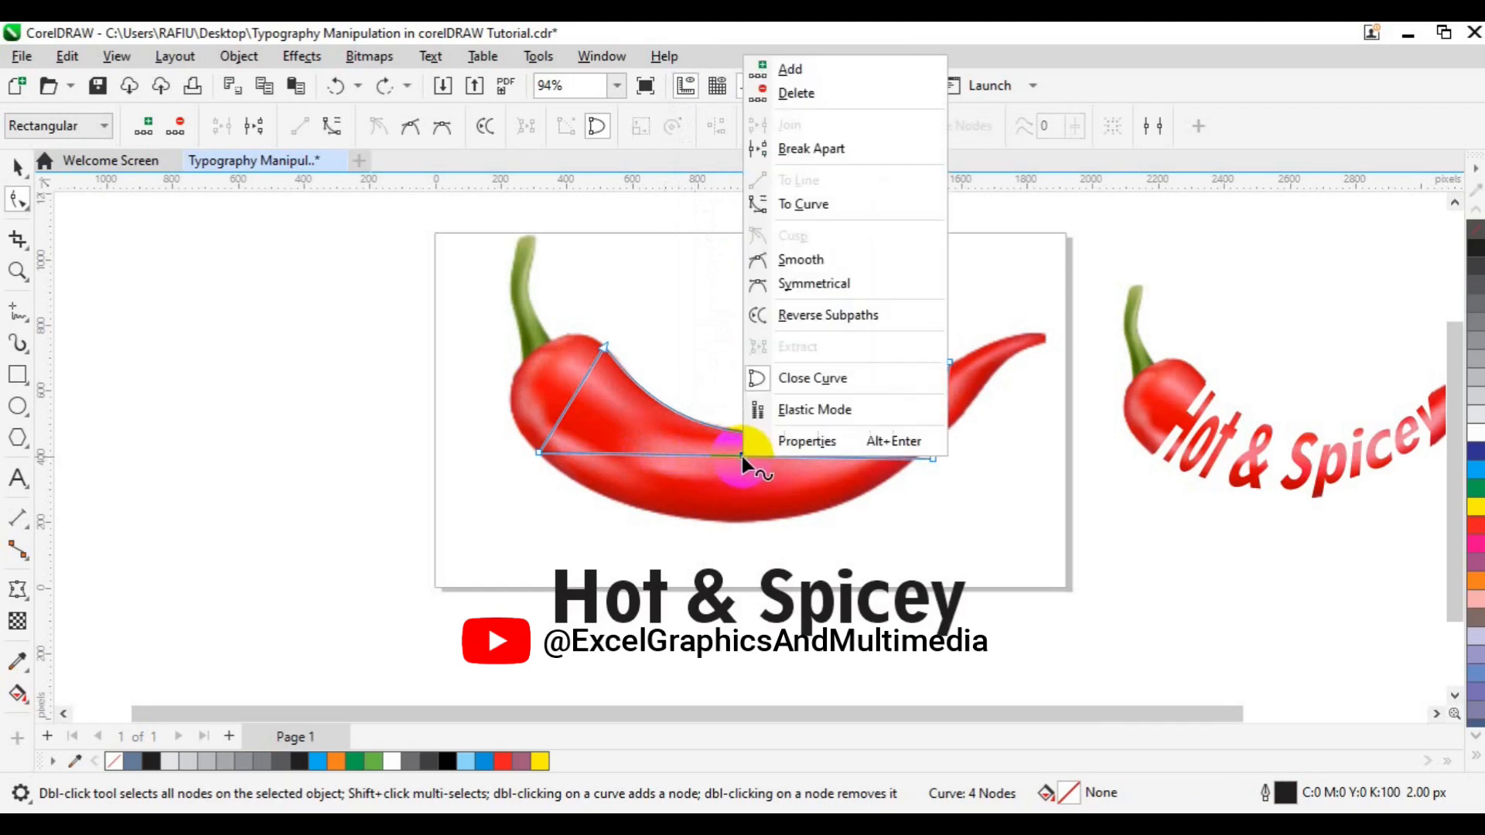
{"action": "left_click", "coordinate": [824, 203]}
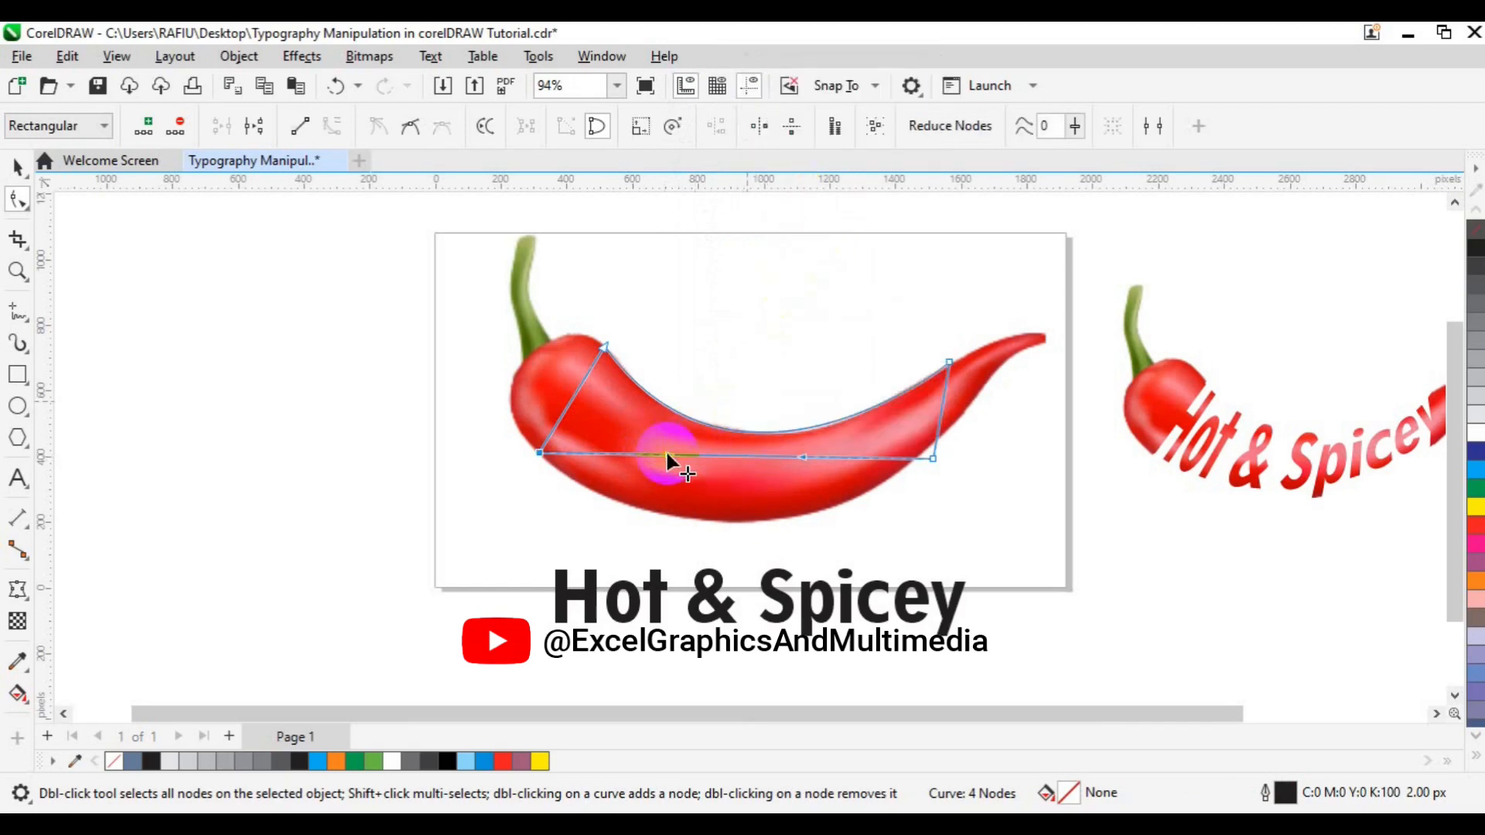
- Bend the shape's lower edge downward with both curve handles so it approximates the chili's lower contour
{"action": "left_click_drag", "start_coordinate": [667, 456], "coordinate": [709, 584]}
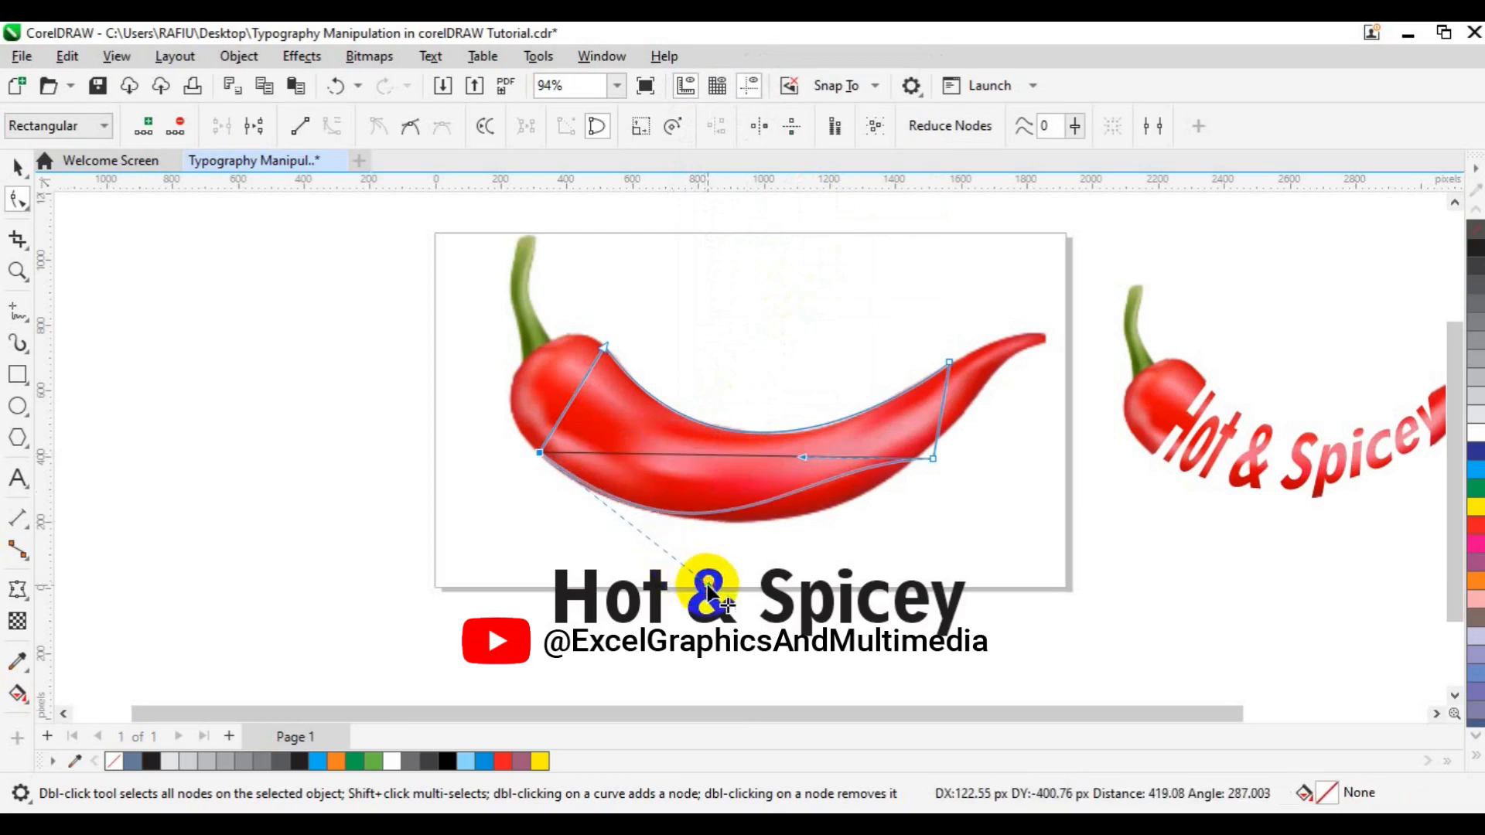
{"action": "left_click_drag", "start_coordinate": [804, 457], "coordinate": [852, 498]}
{"action": "left_click_drag", "start_coordinate": [708, 592], "coordinate": [709, 579]}
- Move the shape's lower-right node up onto the chili's lower contour near the tip and refine both lower-edge curve handles
{"action": "left_click", "coordinate": [936, 453]}
{"action": "left_click_drag", "start_coordinate": [938, 455], "coordinate": [948, 433]}
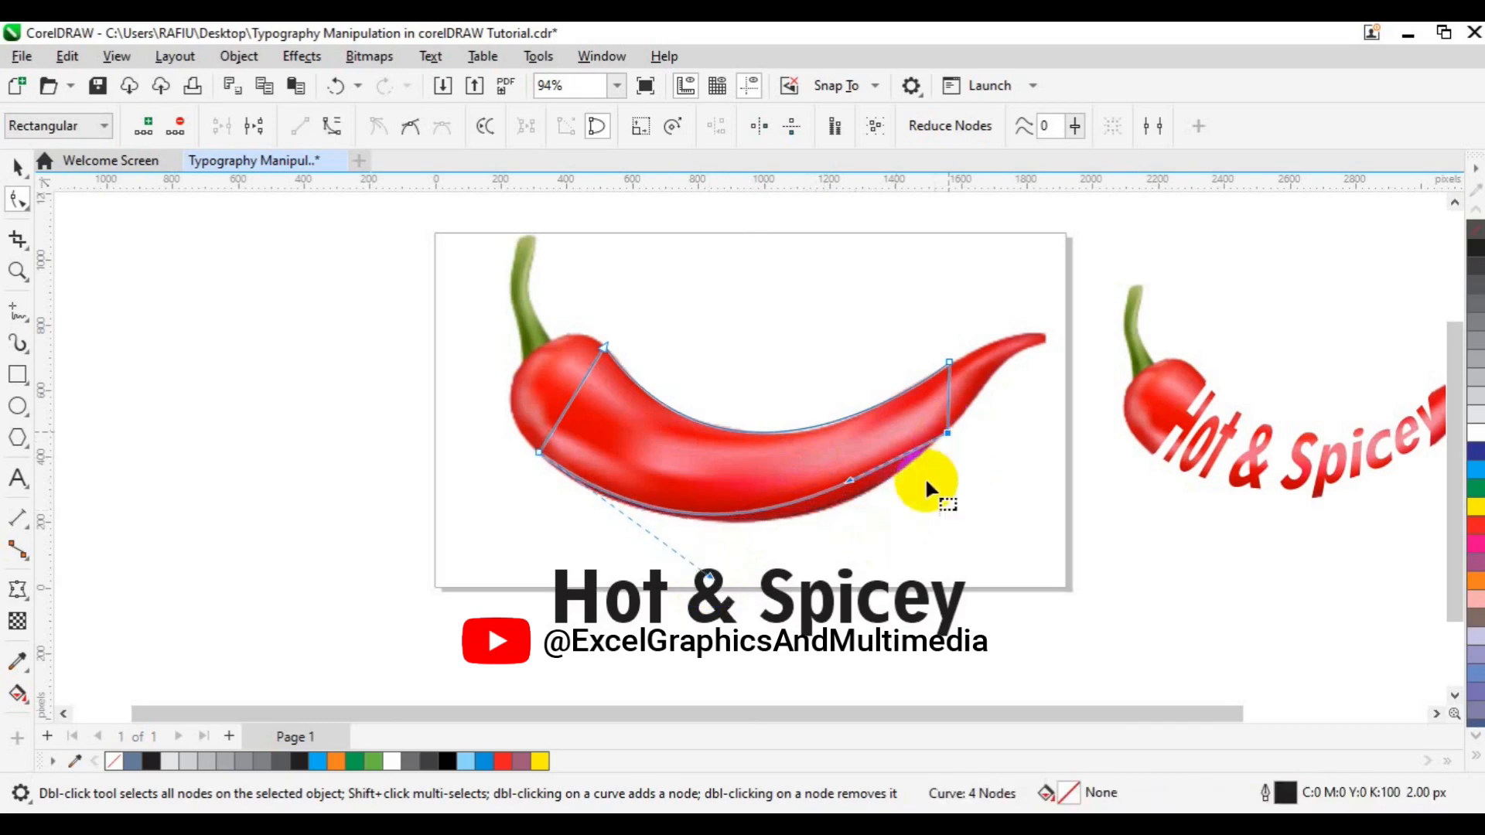
{"action": "left_click_drag", "start_coordinate": [858, 498], "coordinate": [872, 511]}
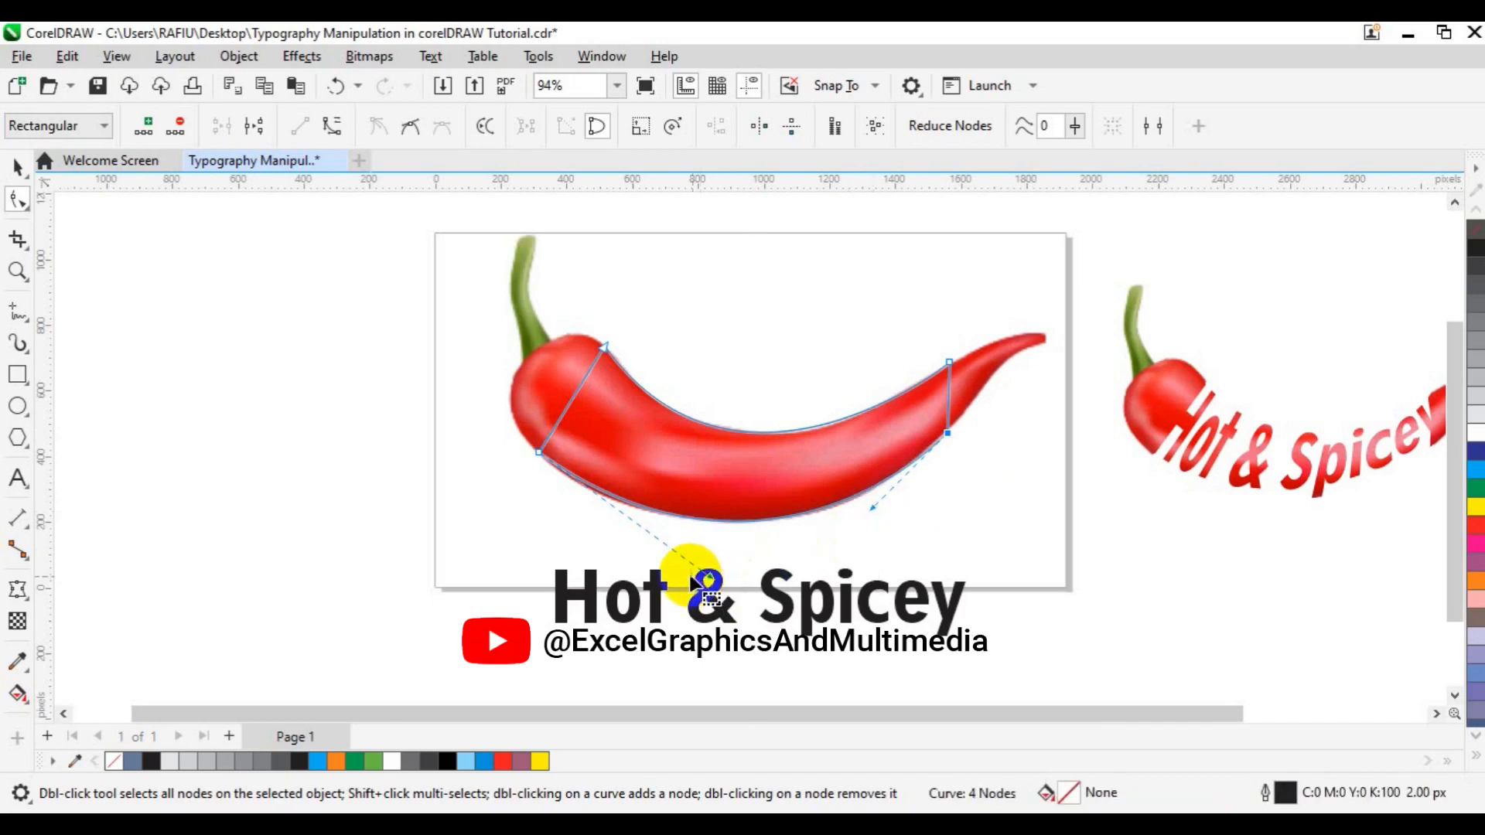
{"action": "left_click_drag", "start_coordinate": [706, 581], "coordinate": [699, 588]}
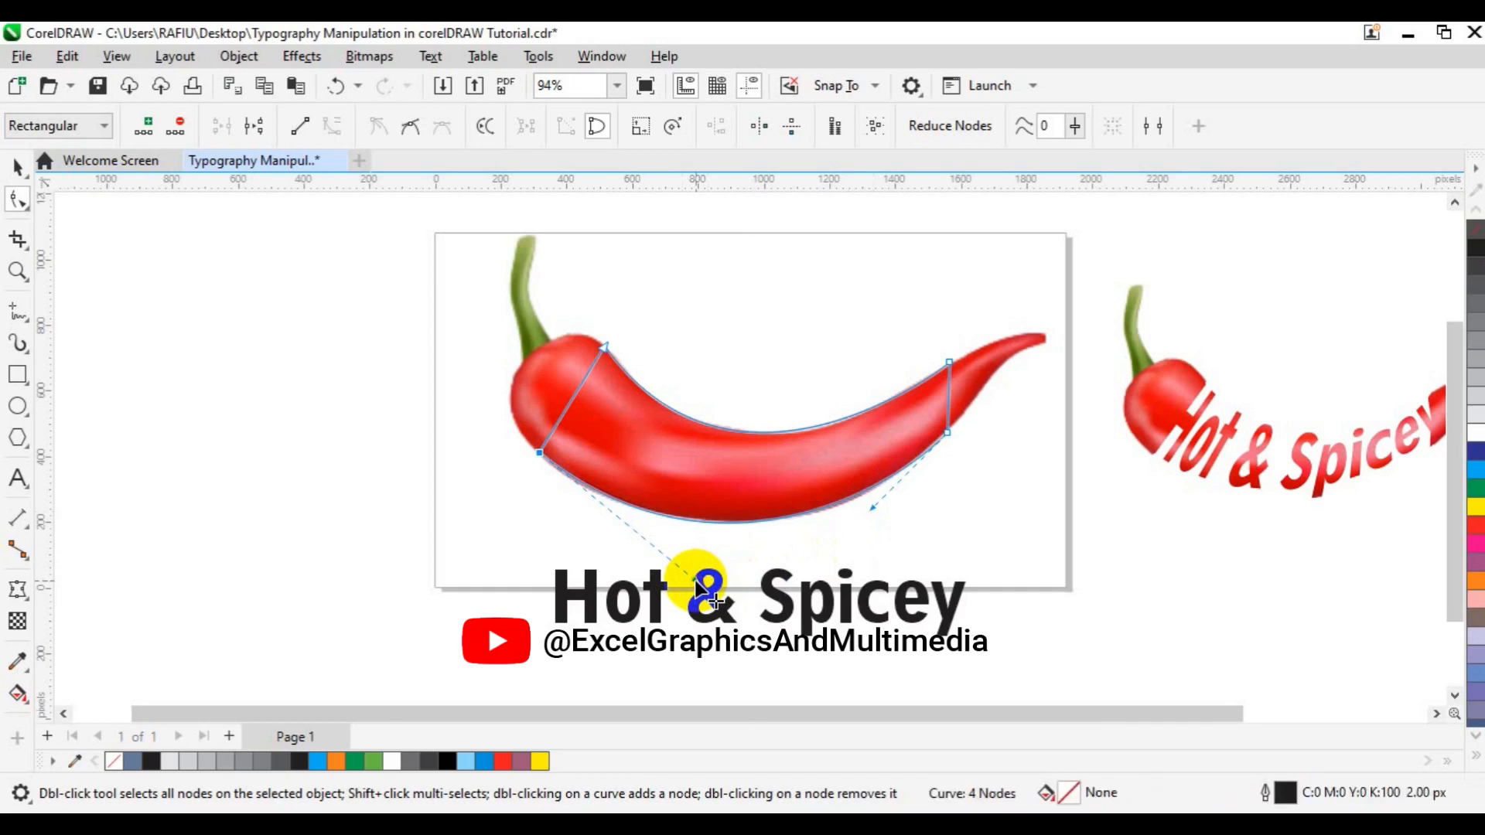
{"action": "key", "text": "space"}
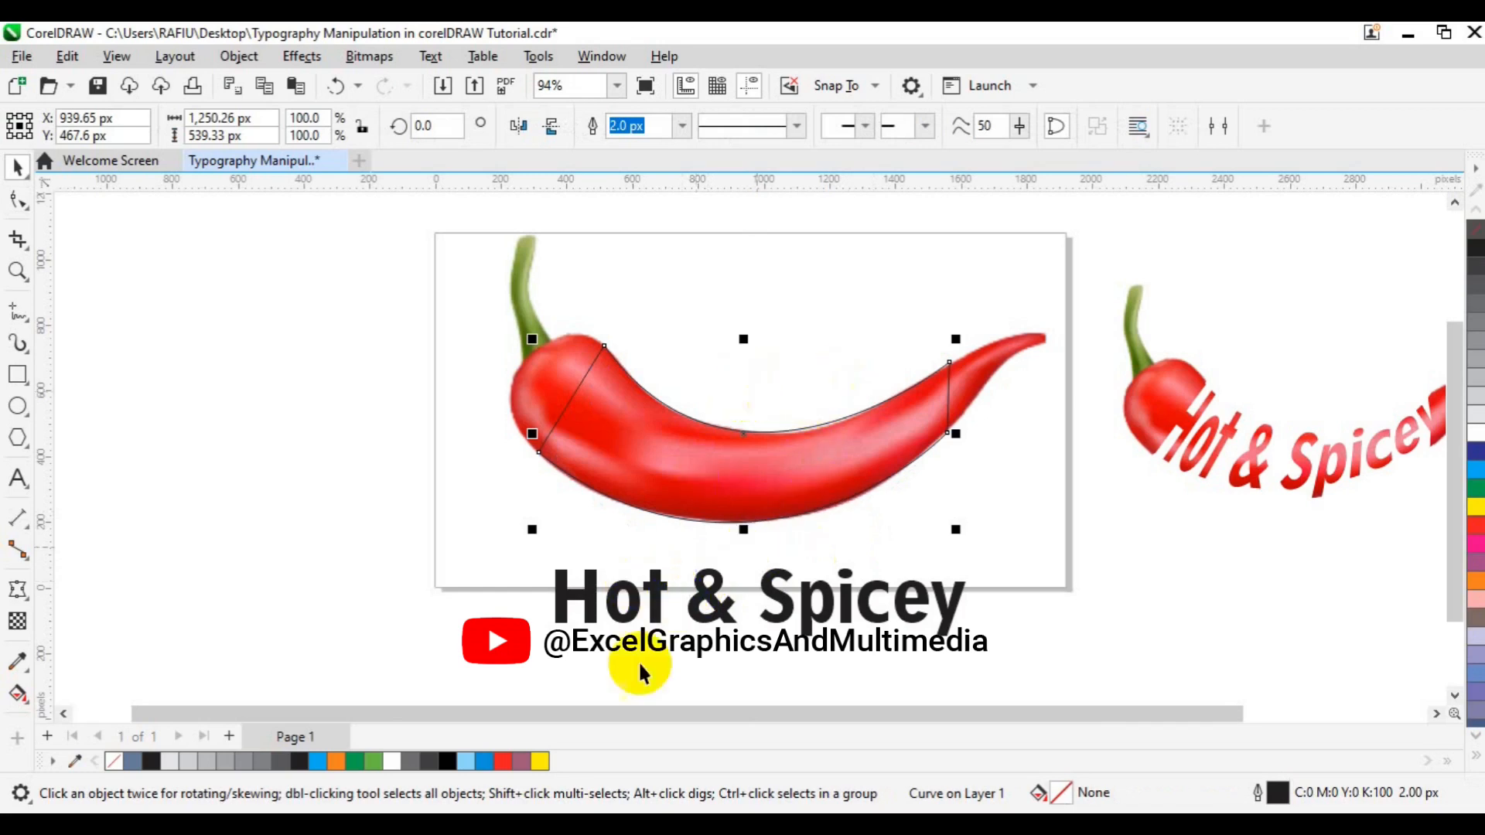
- Give the "Hot & Spicey" text no fill and a black outline, and move it up just beneath the chili
{"action": "left_click", "coordinate": [720, 608]}
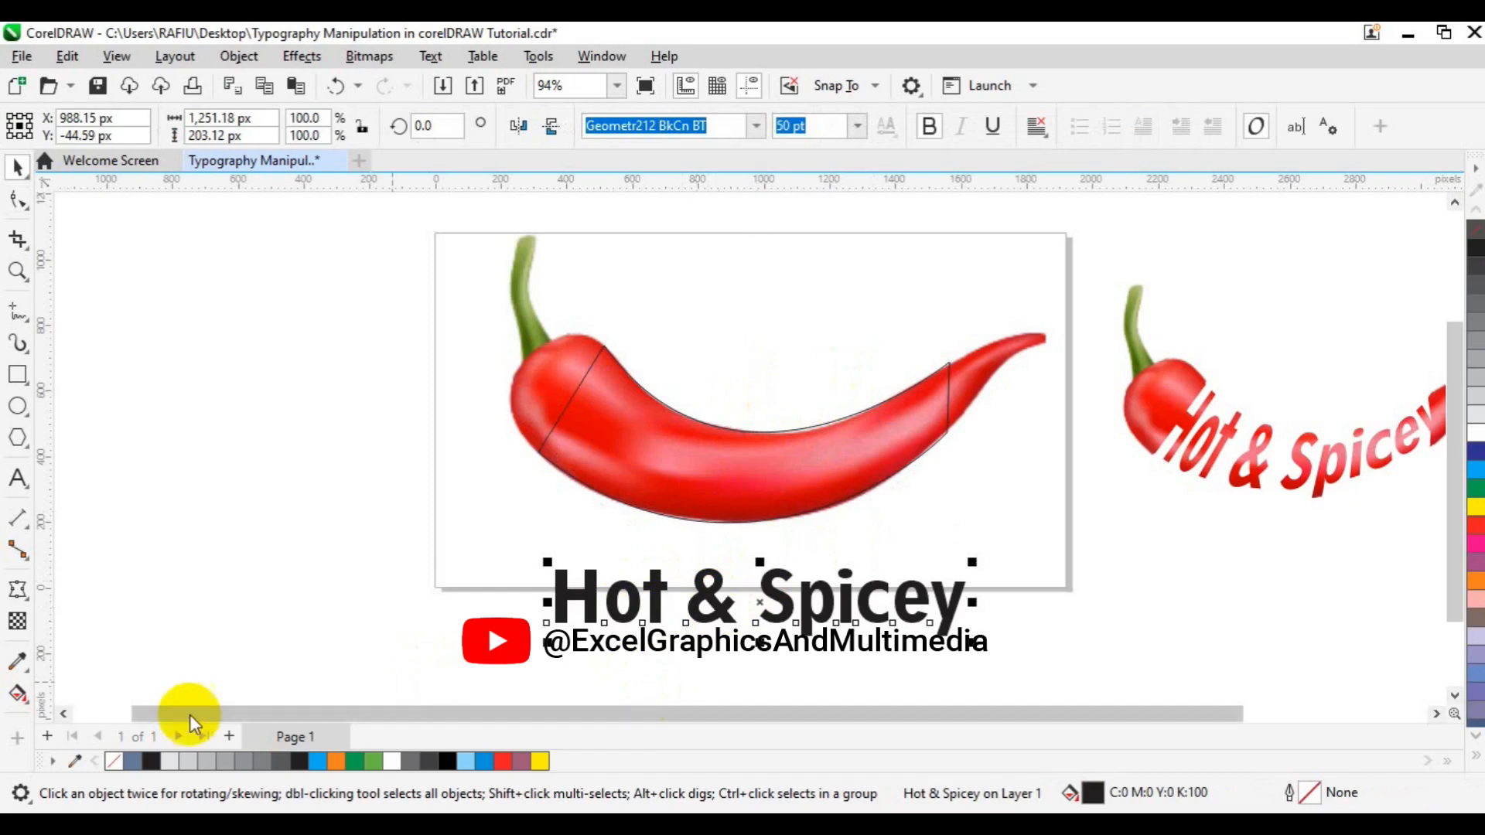
{"action": "left_click", "coordinate": [112, 760]}
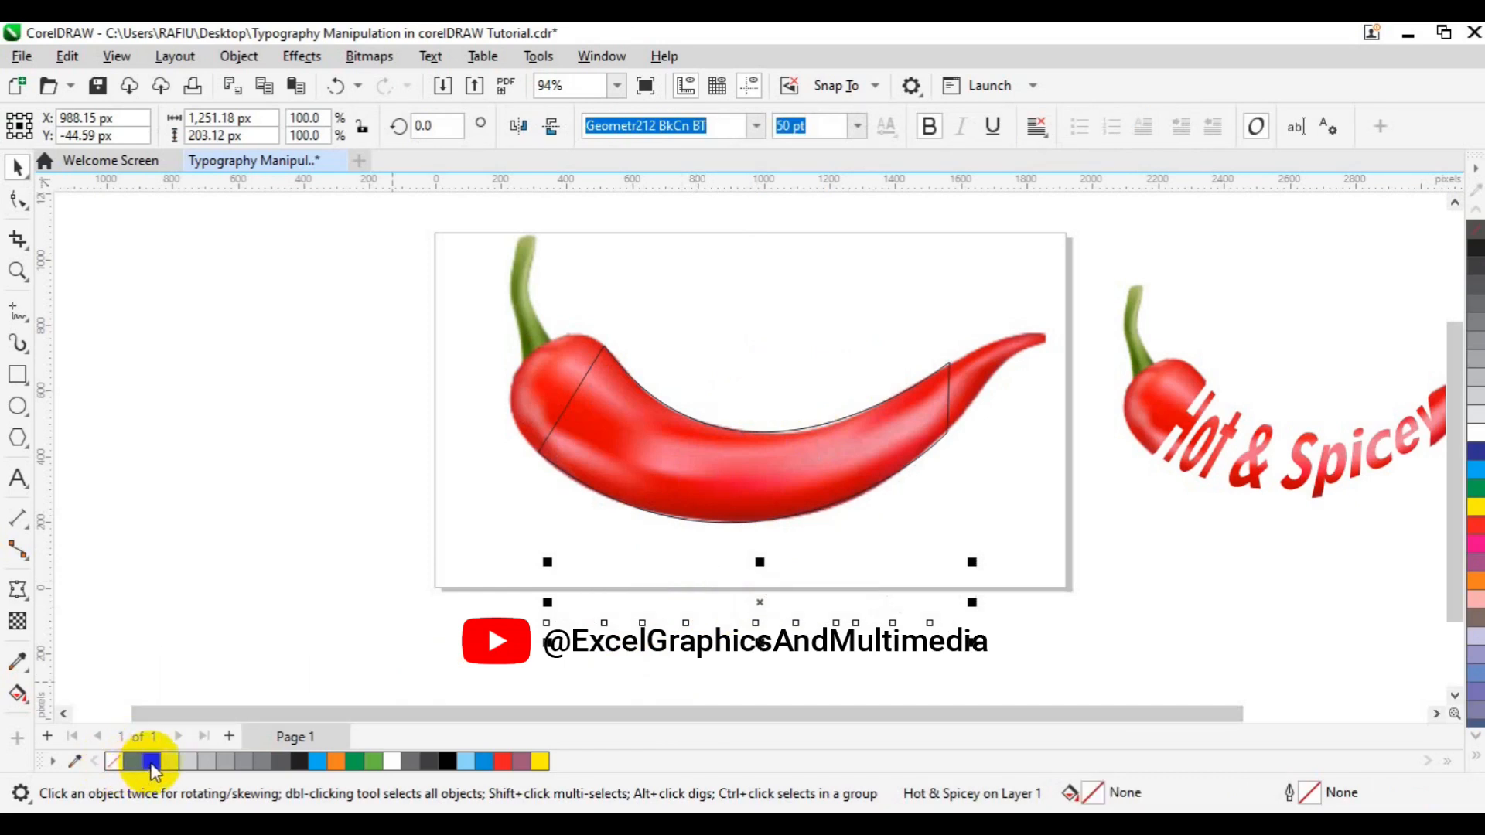
{"action": "right_click", "coordinate": [150, 761]}
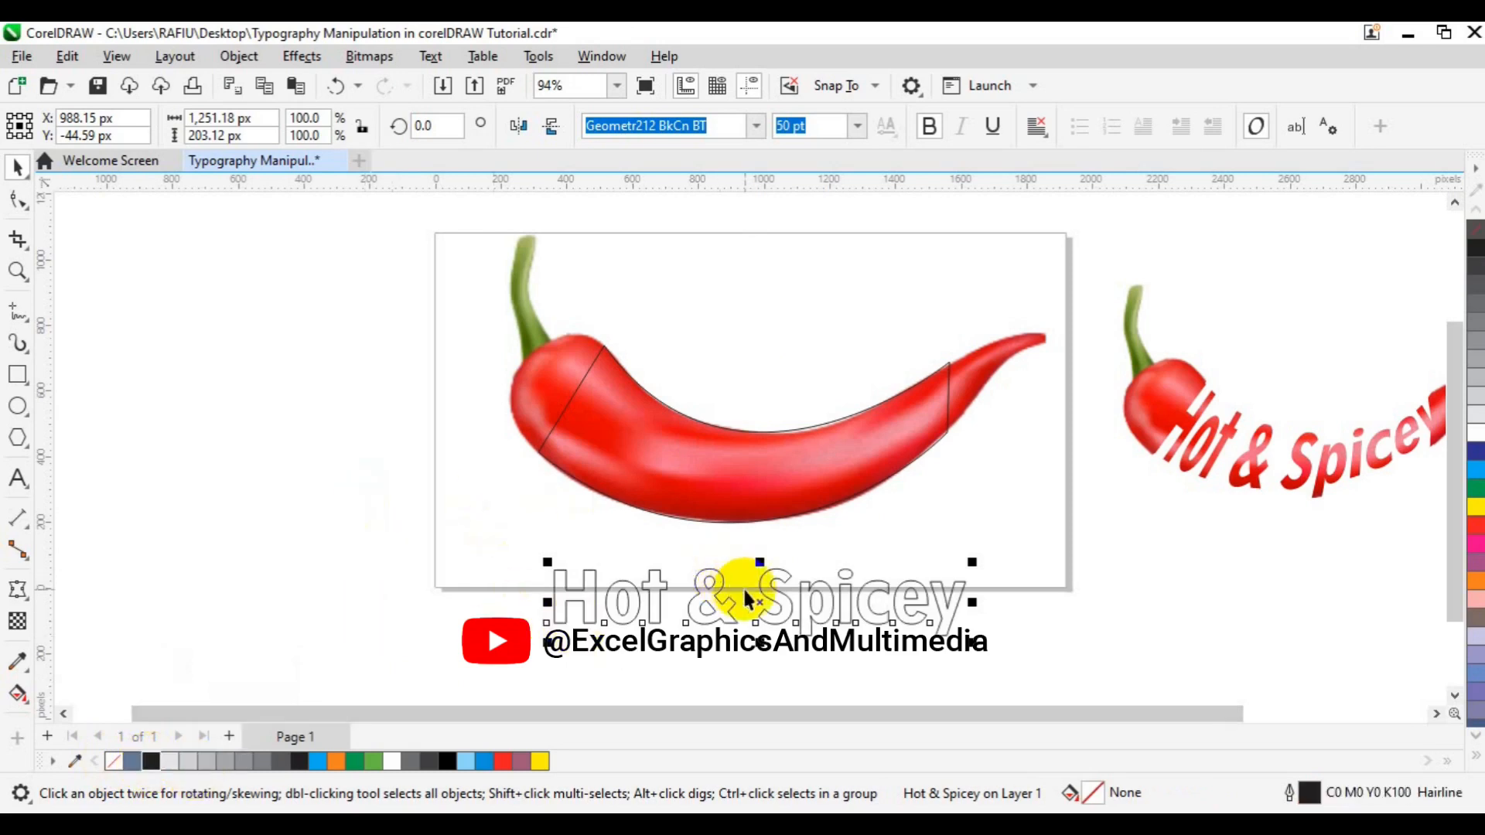
{"action": "left_click_drag", "start_coordinate": [761, 601], "coordinate": [751, 554]}
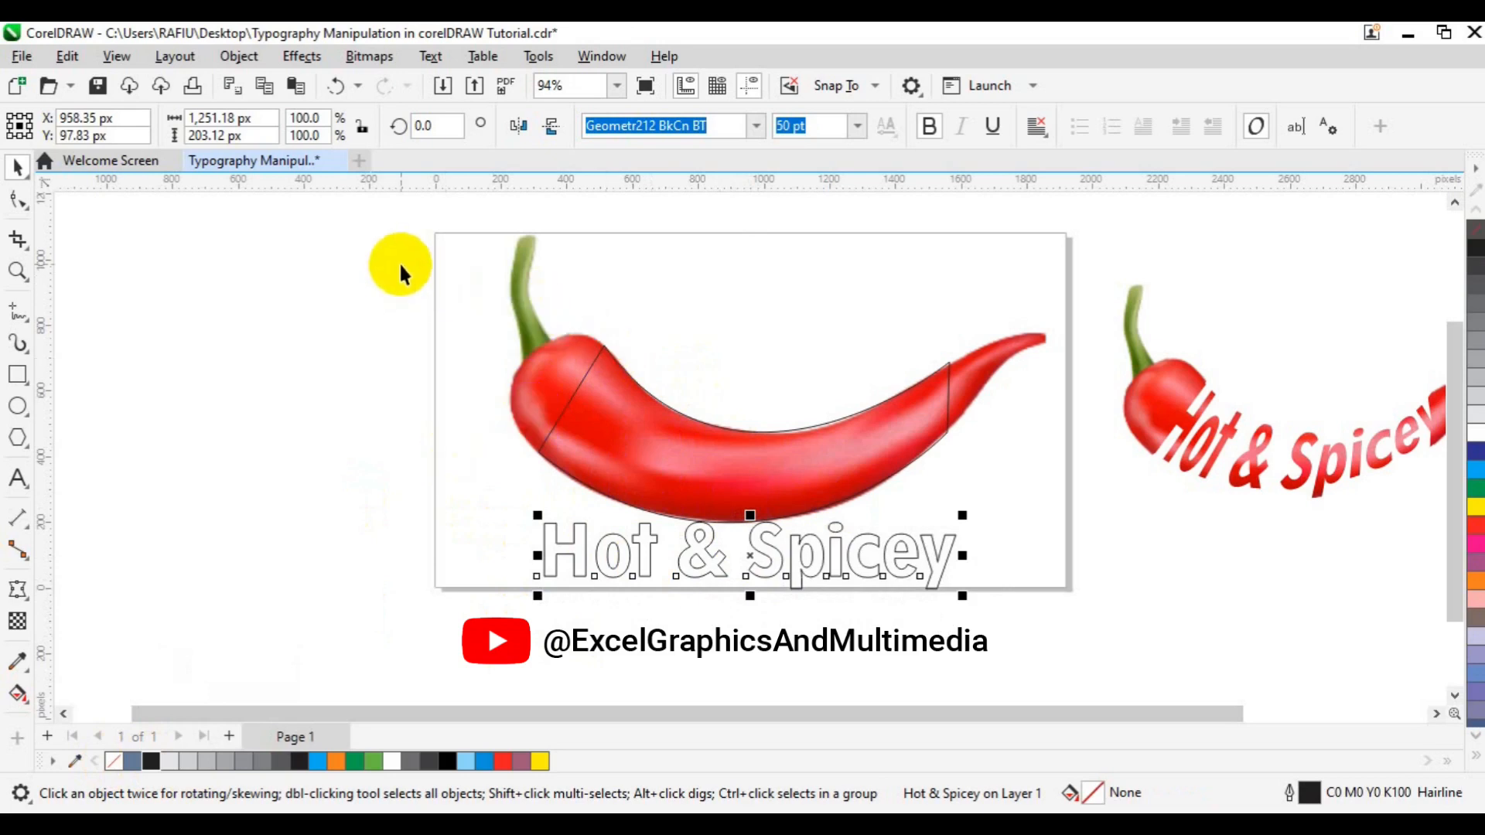
- Apply an envelope to the "Hot & Spicey" text, created from the traced shape on the chili
{"action": "left_click", "coordinate": [597, 58]}
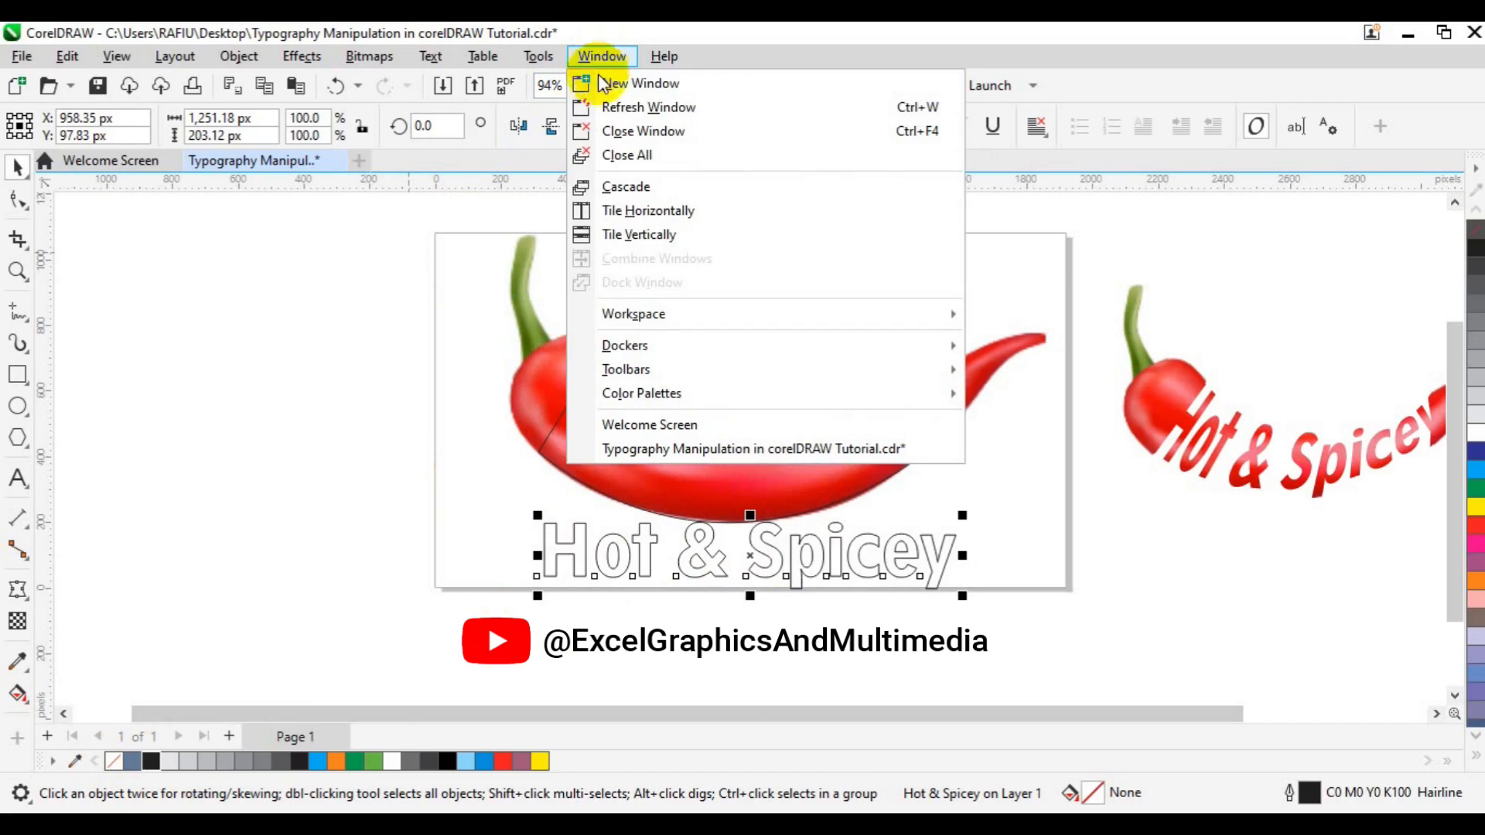
{"action": "mouse_move", "coordinate": [667, 352]}
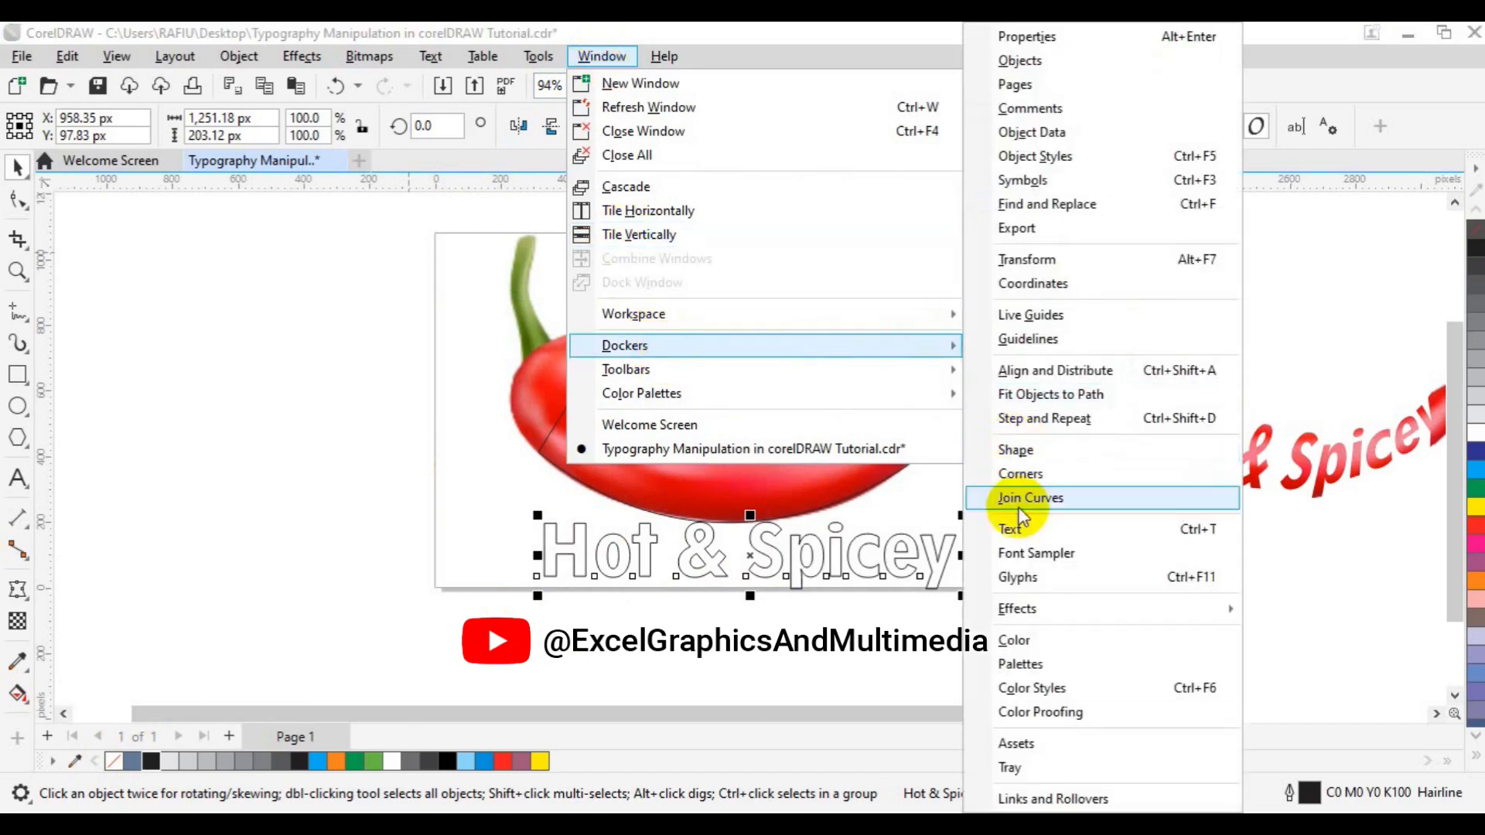
{"action": "mouse_move", "coordinate": [1030, 608]}
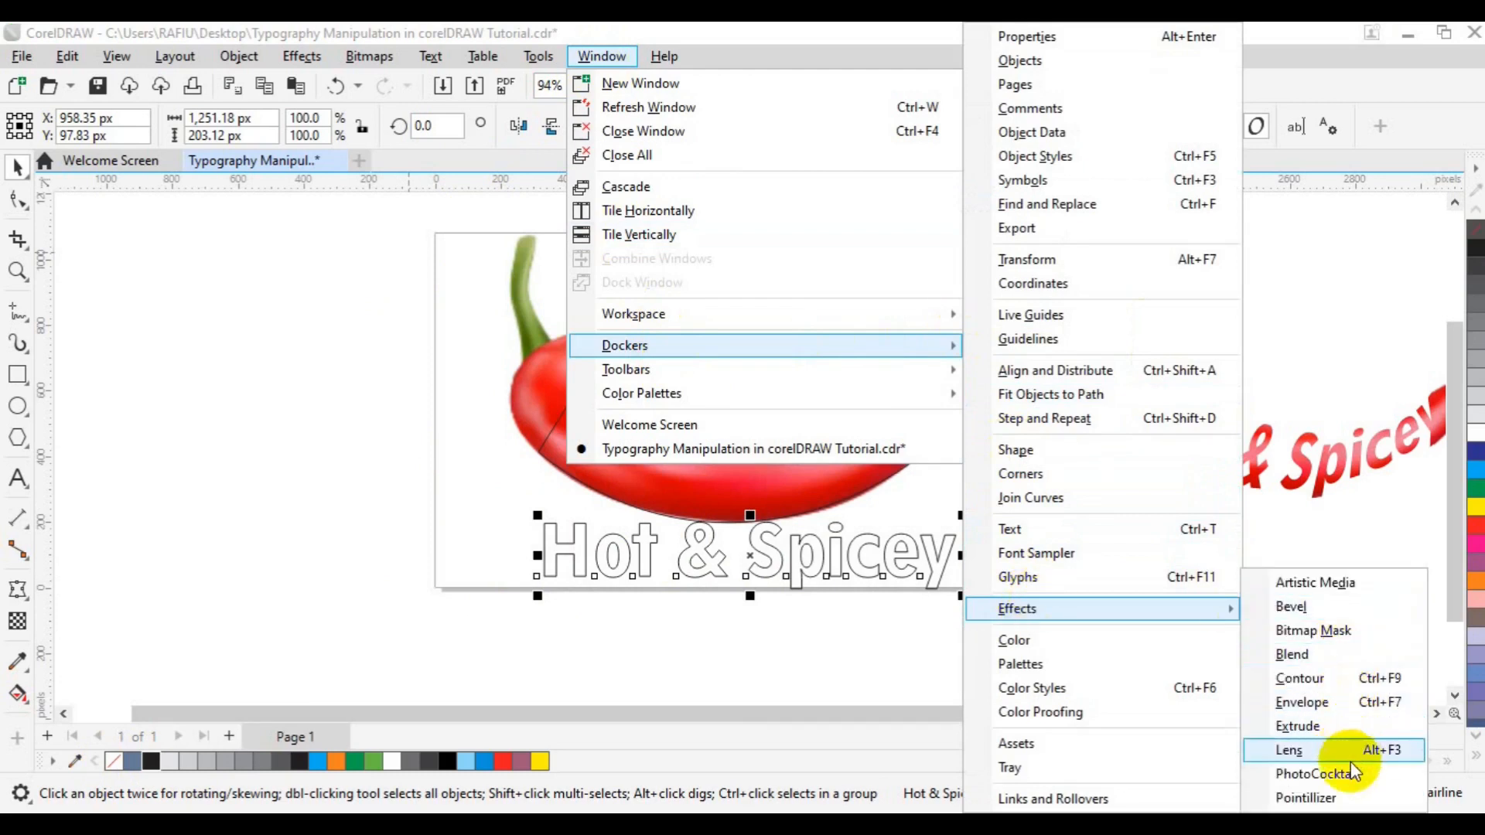
{"action": "left_click", "coordinate": [1338, 701]}
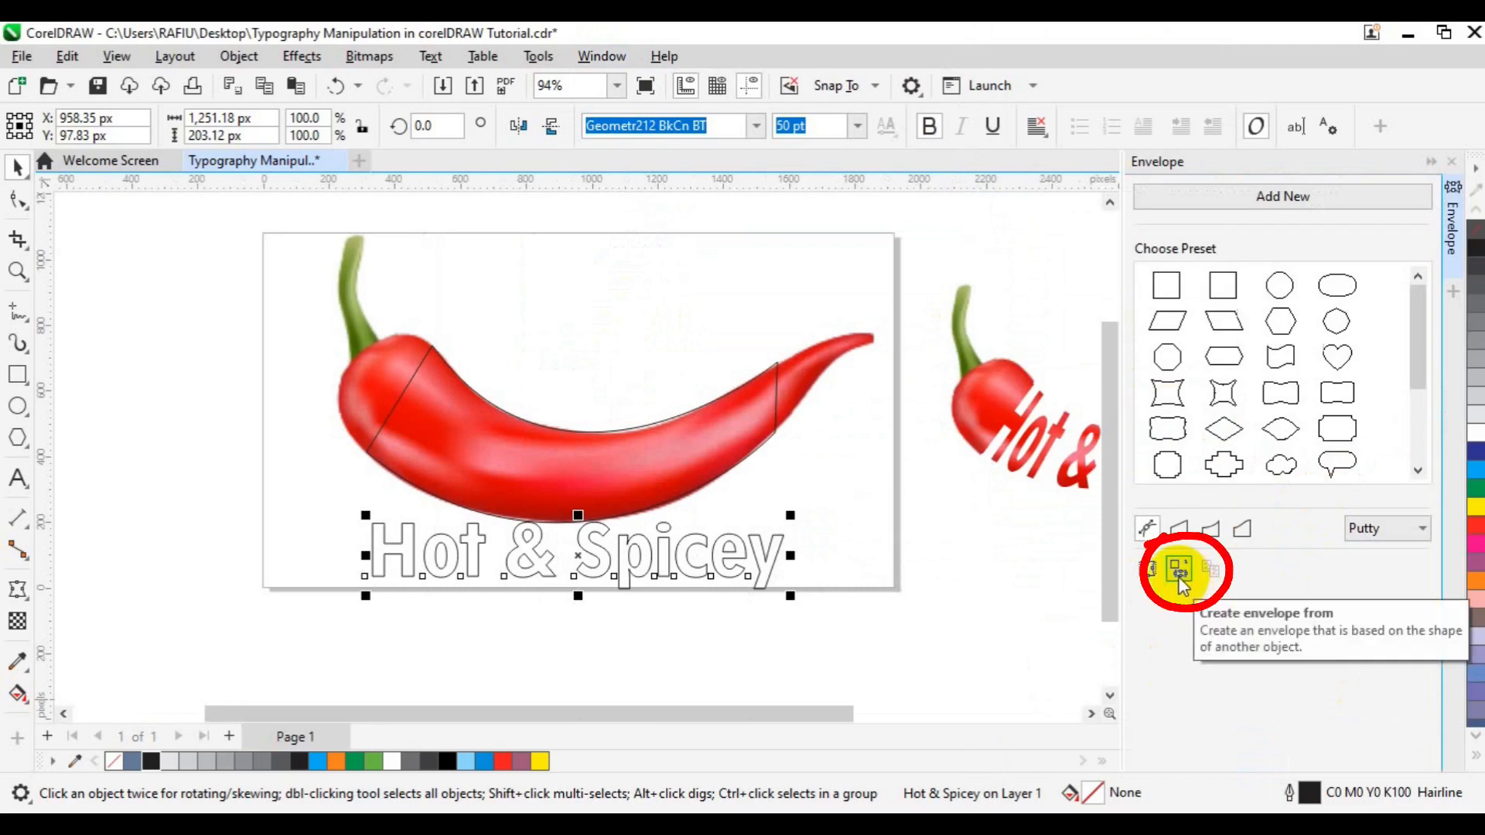
{"action": "left_click", "coordinate": [1179, 572]}
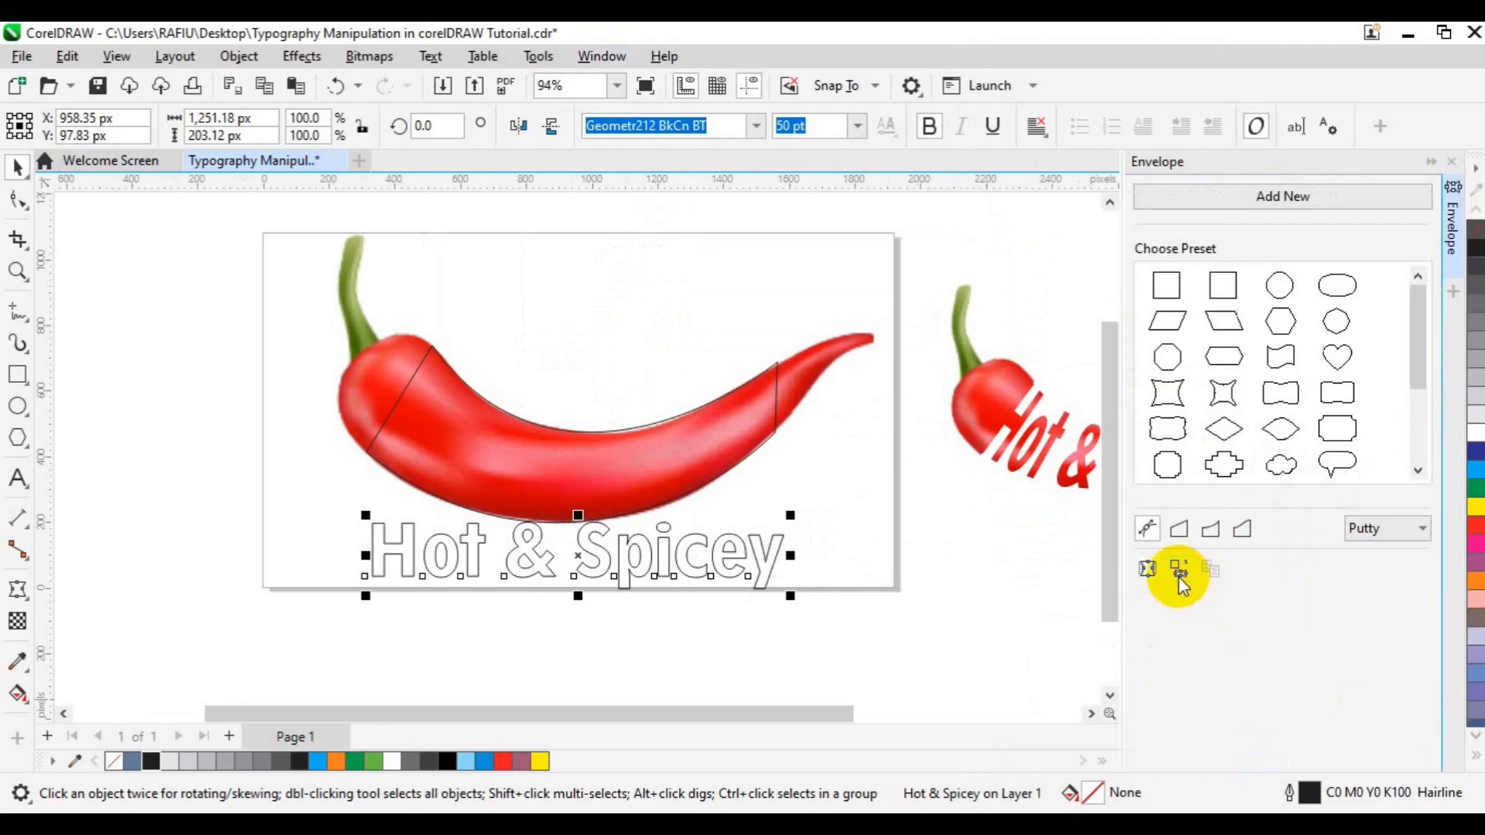
{"action": "left_click", "coordinate": [651, 425]}
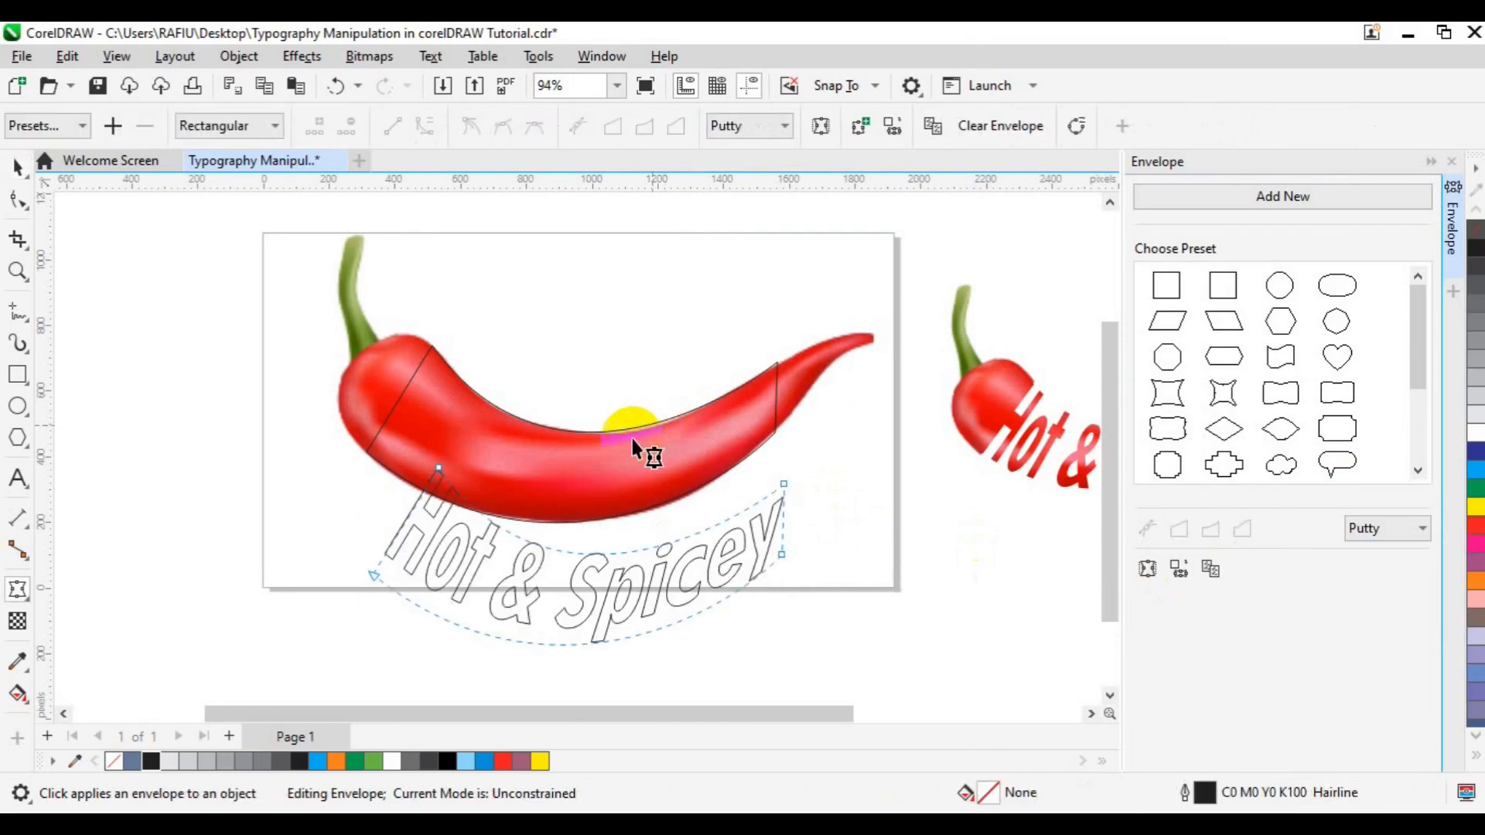
- Move the enveloped text up onto the chili so it lies inside the traced shape
{"action": "key", "text": "space"}
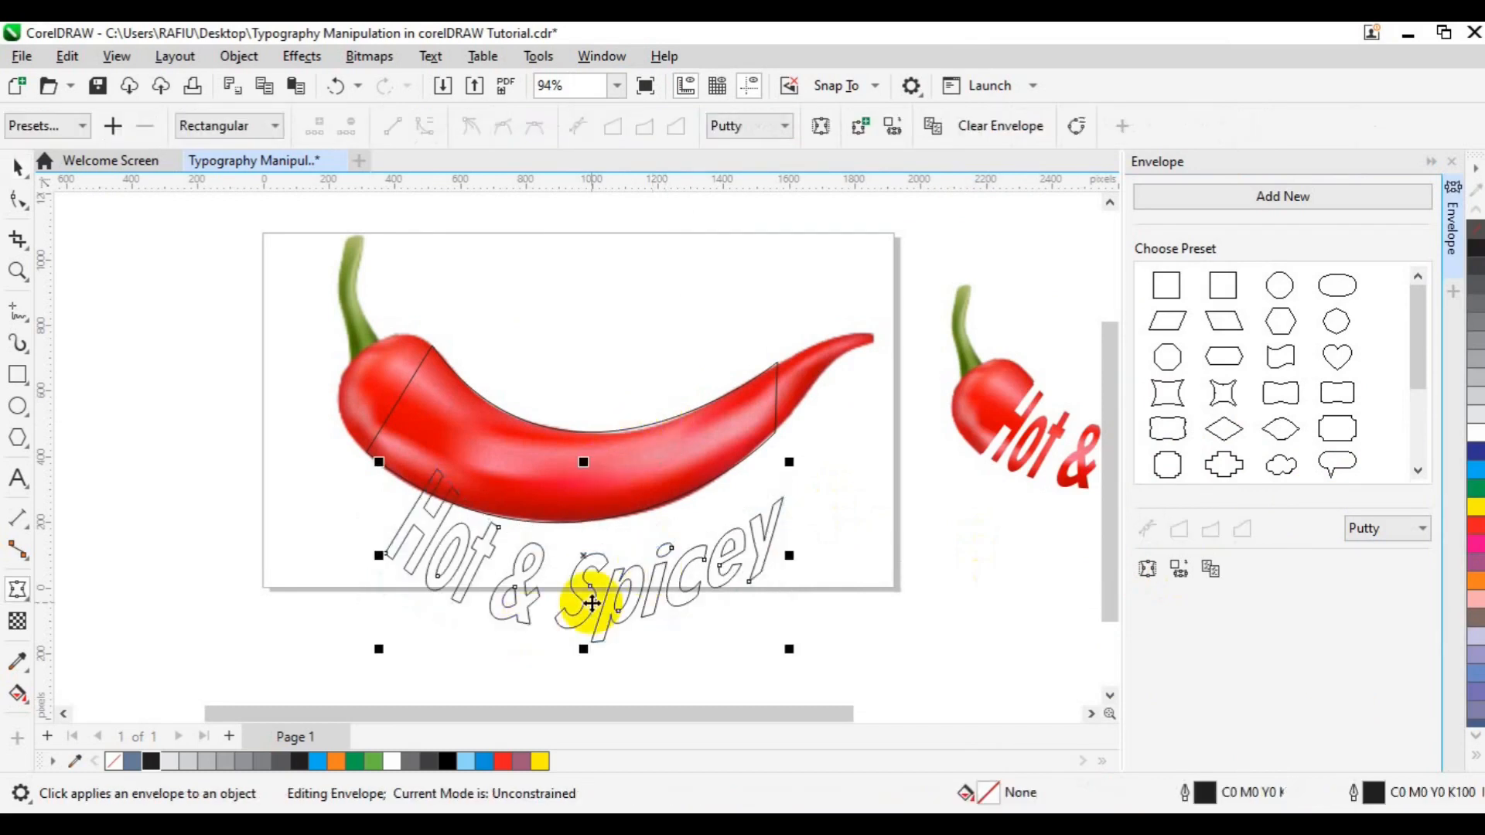
{"action": "left_click_drag", "start_coordinate": [591, 603], "coordinate": [582, 476]}
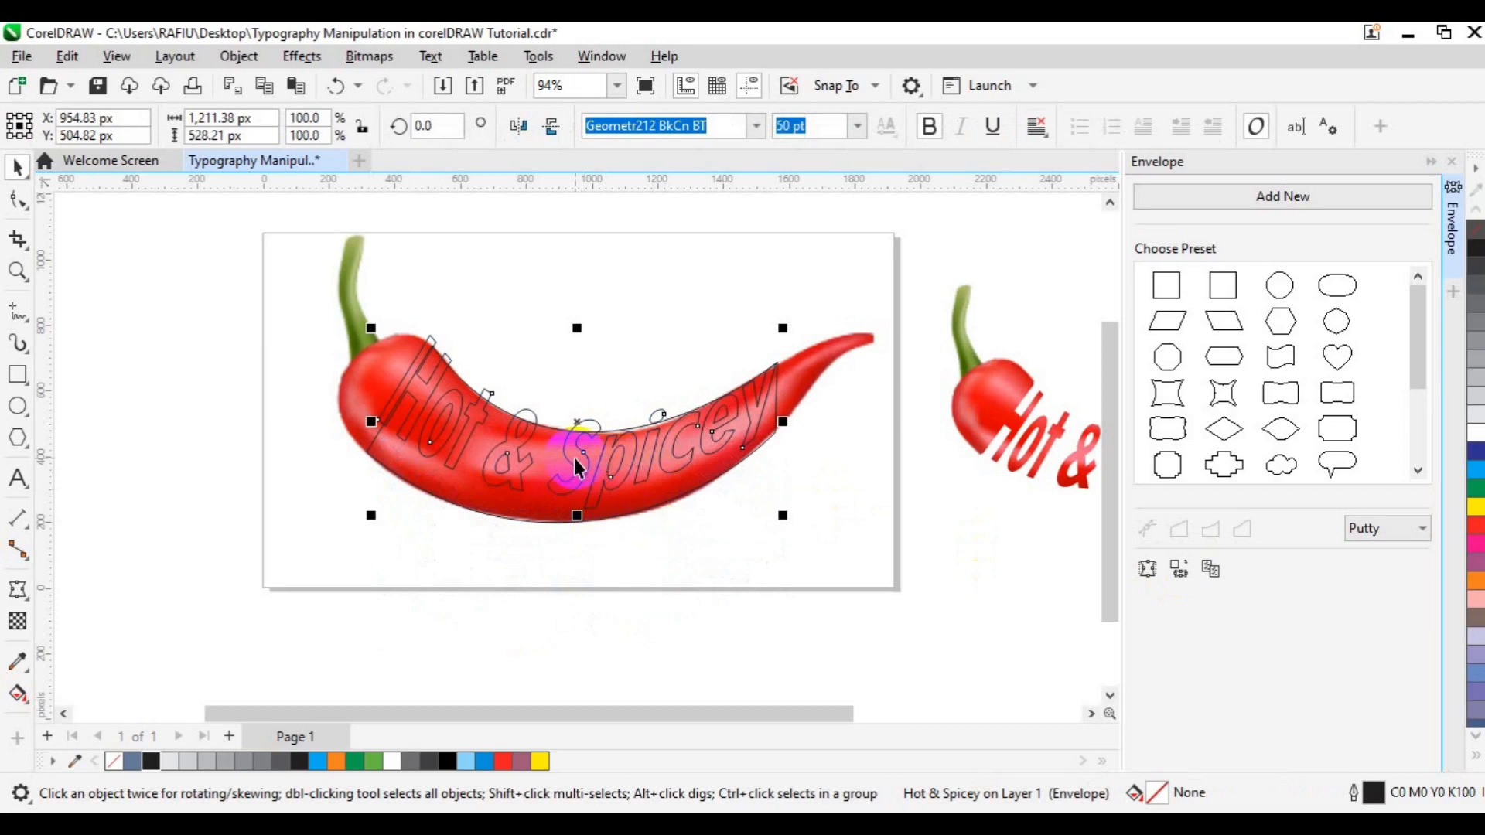
{"action": "left_click_drag", "start_coordinate": [584, 462], "coordinate": [581, 467]}
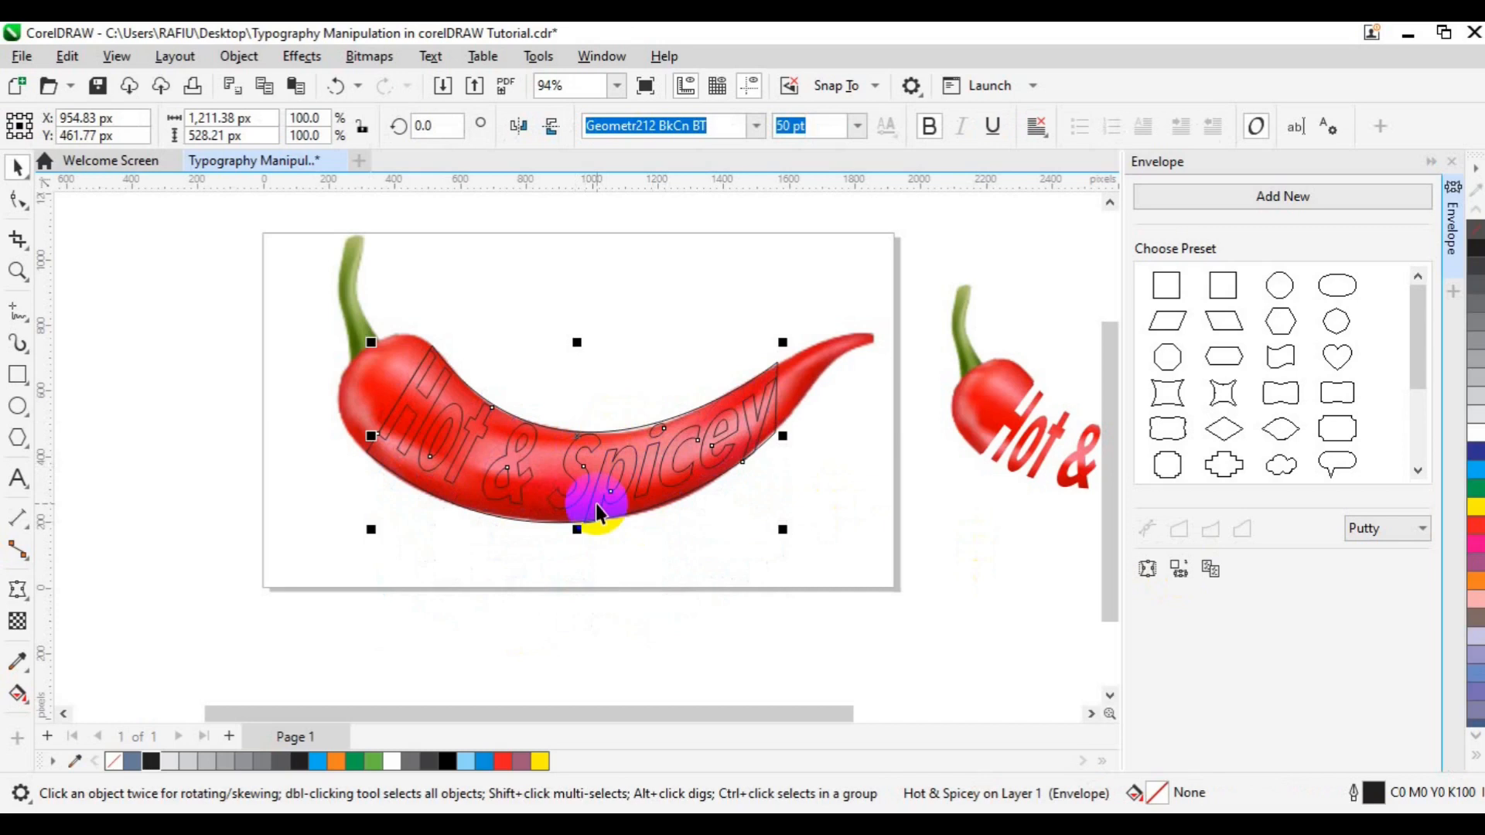
- Fit the text envelope's lower-right node to the traced shape's corner and raise its upper-right node slightly above the chili's edge
{"action": "scroll", "coordinate": [597, 506], "scroll_direction": "up", "scroll_amount": 2}
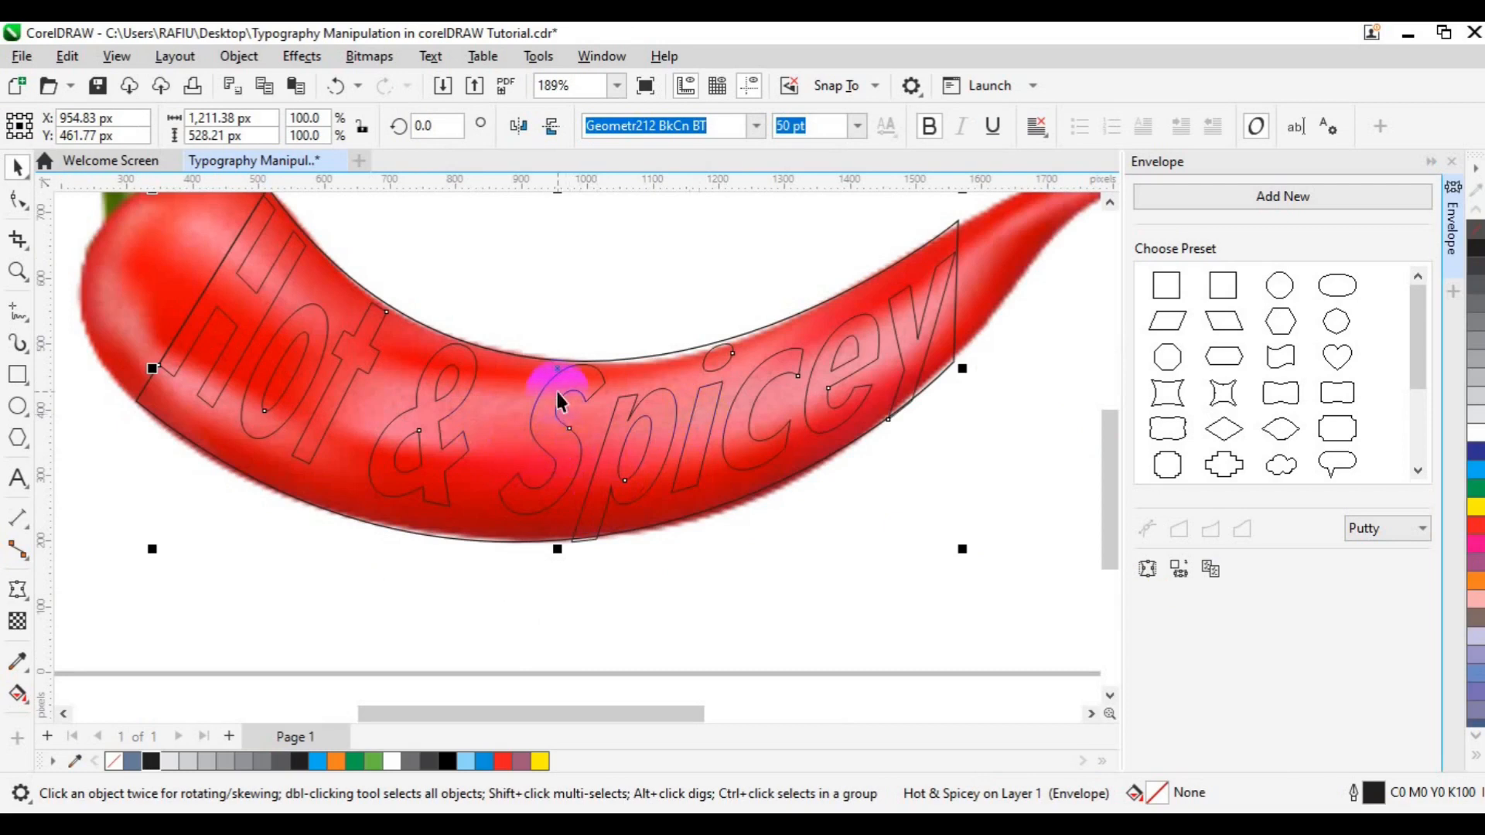
{"action": "left_click", "coordinate": [17, 203]}
{"action": "left_click", "coordinate": [331, 366]}
{"action": "left_click", "coordinate": [950, 369]}
{"action": "mouse_move", "coordinate": [952, 363]}
{"action": "left_mouse_down"}
{"action": "mouse_move", "coordinate": [957, 345]}
{"action": "mouse_move", "coordinate": [957, 360]}
{"action": "left_mouse_up"}
{"action": "left_click", "coordinate": [956, 226]}
{"action": "left_click", "coordinate": [959, 228]}
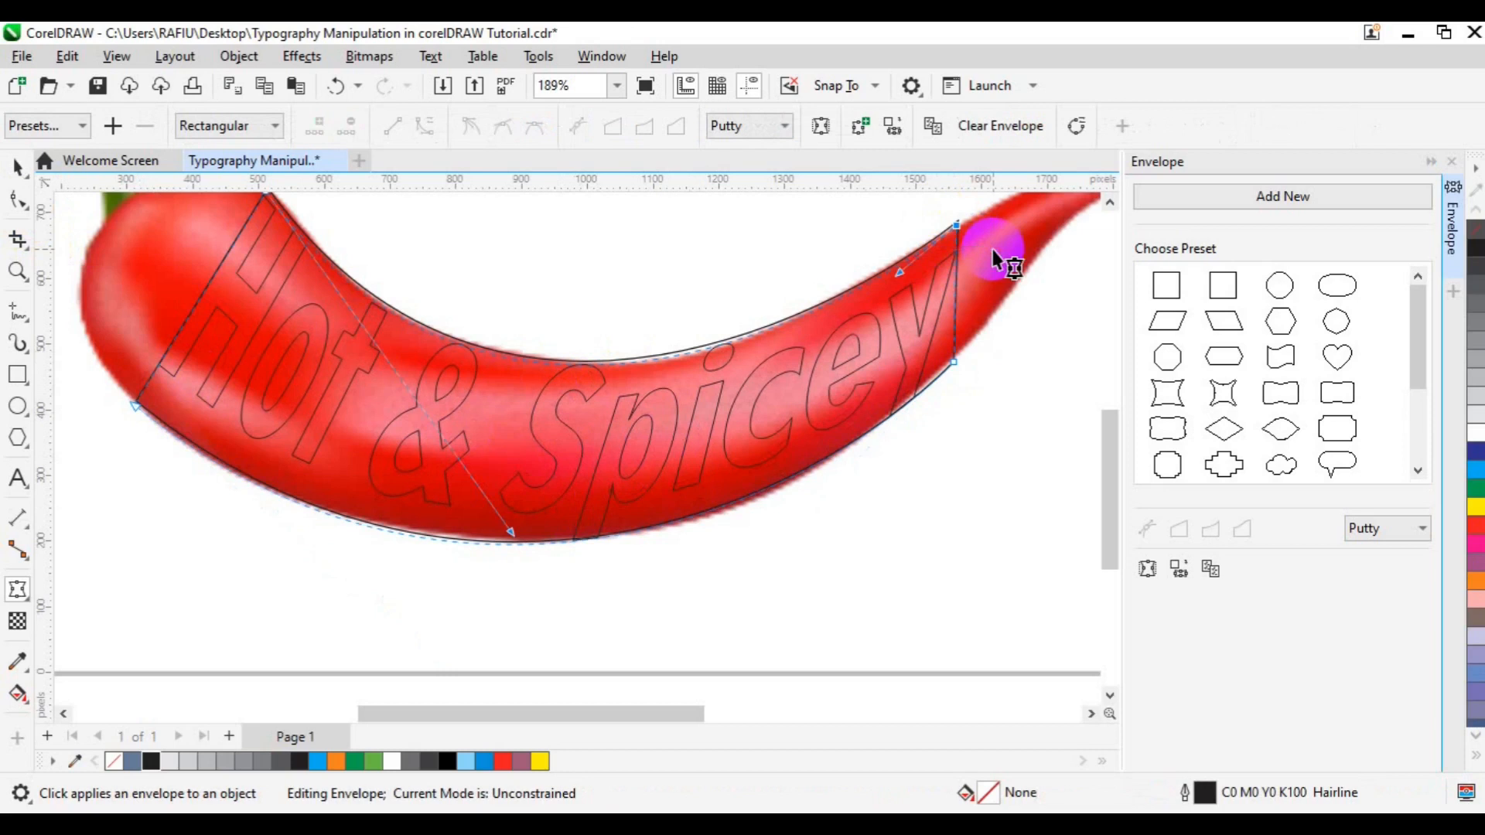
{"action": "mouse_move", "coordinate": [957, 229]}
{"action": "left_mouse_down"}
{"action": "mouse_move", "coordinate": [954, 200]}
{"action": "mouse_move", "coordinate": [964, 225]}
{"action": "left_mouse_up"}
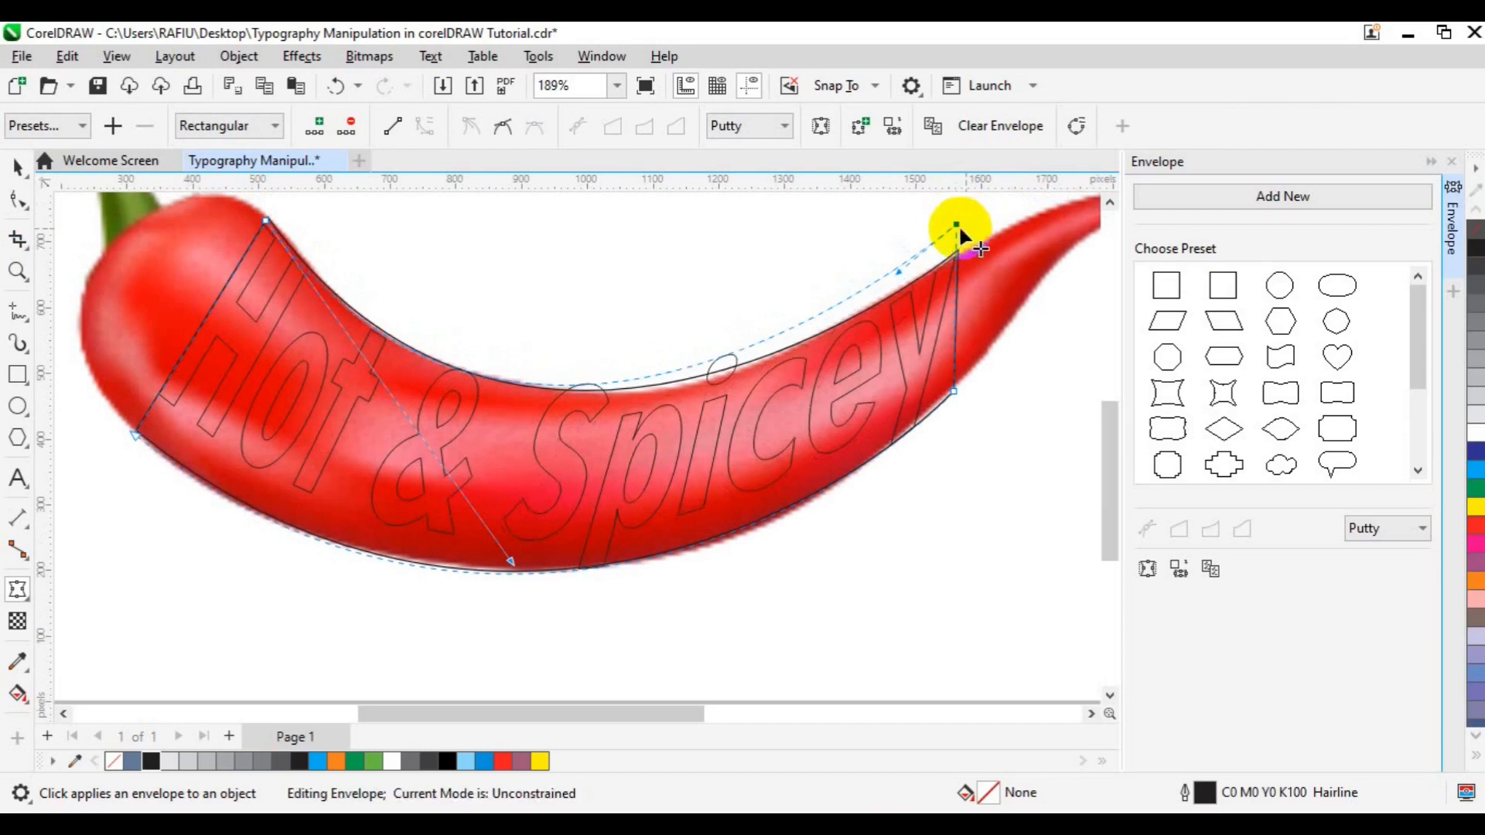
- Adjust the curve handles of the envelope's upper edge so the tops of the letters follow the traced shape
{"action": "left_click_drag", "start_coordinate": [511, 561], "coordinate": [512, 554]}
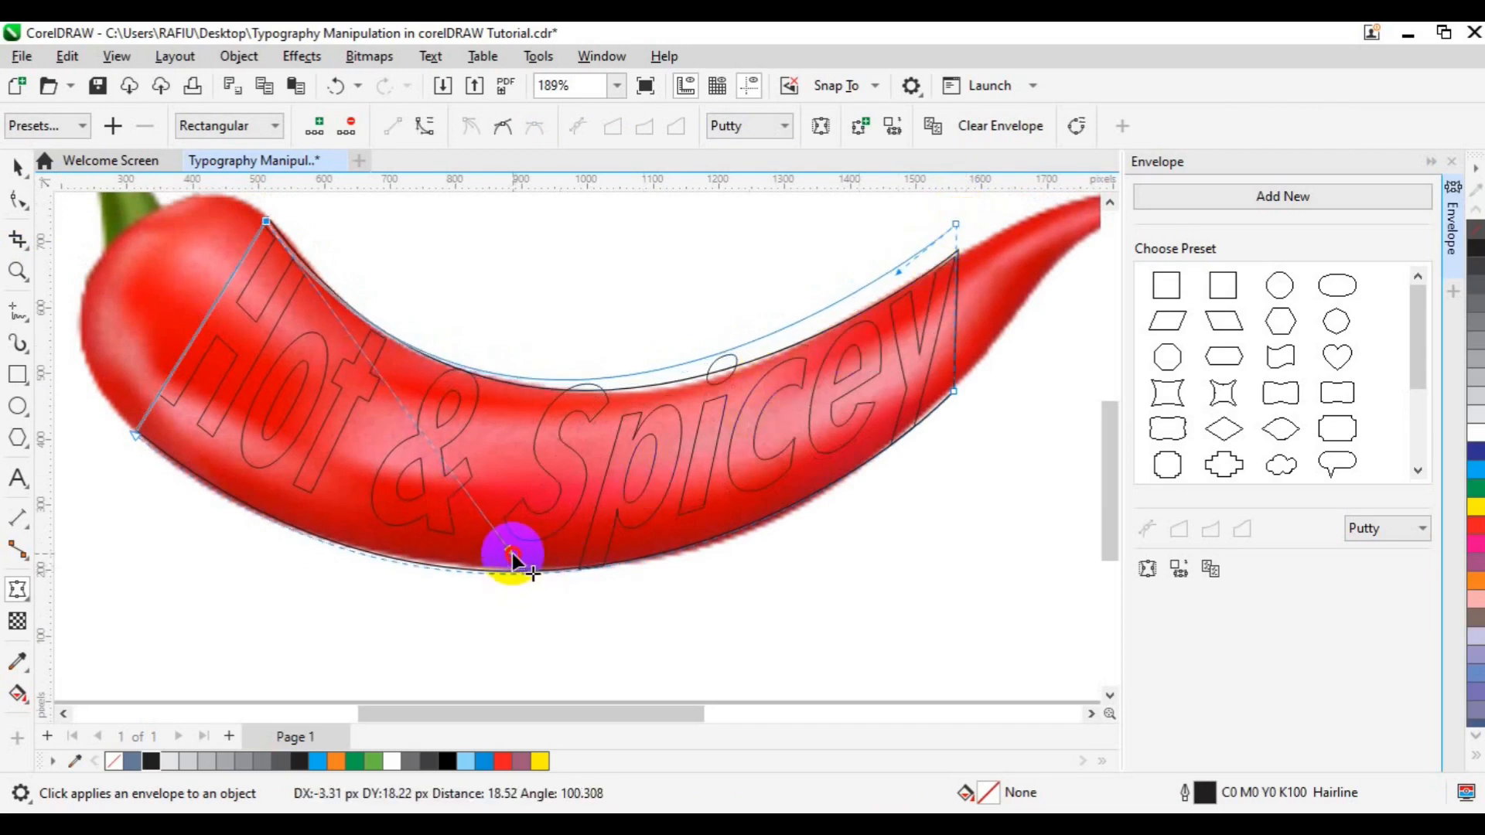
{"action": "left_click_drag", "start_coordinate": [897, 276], "coordinate": [917, 306]}
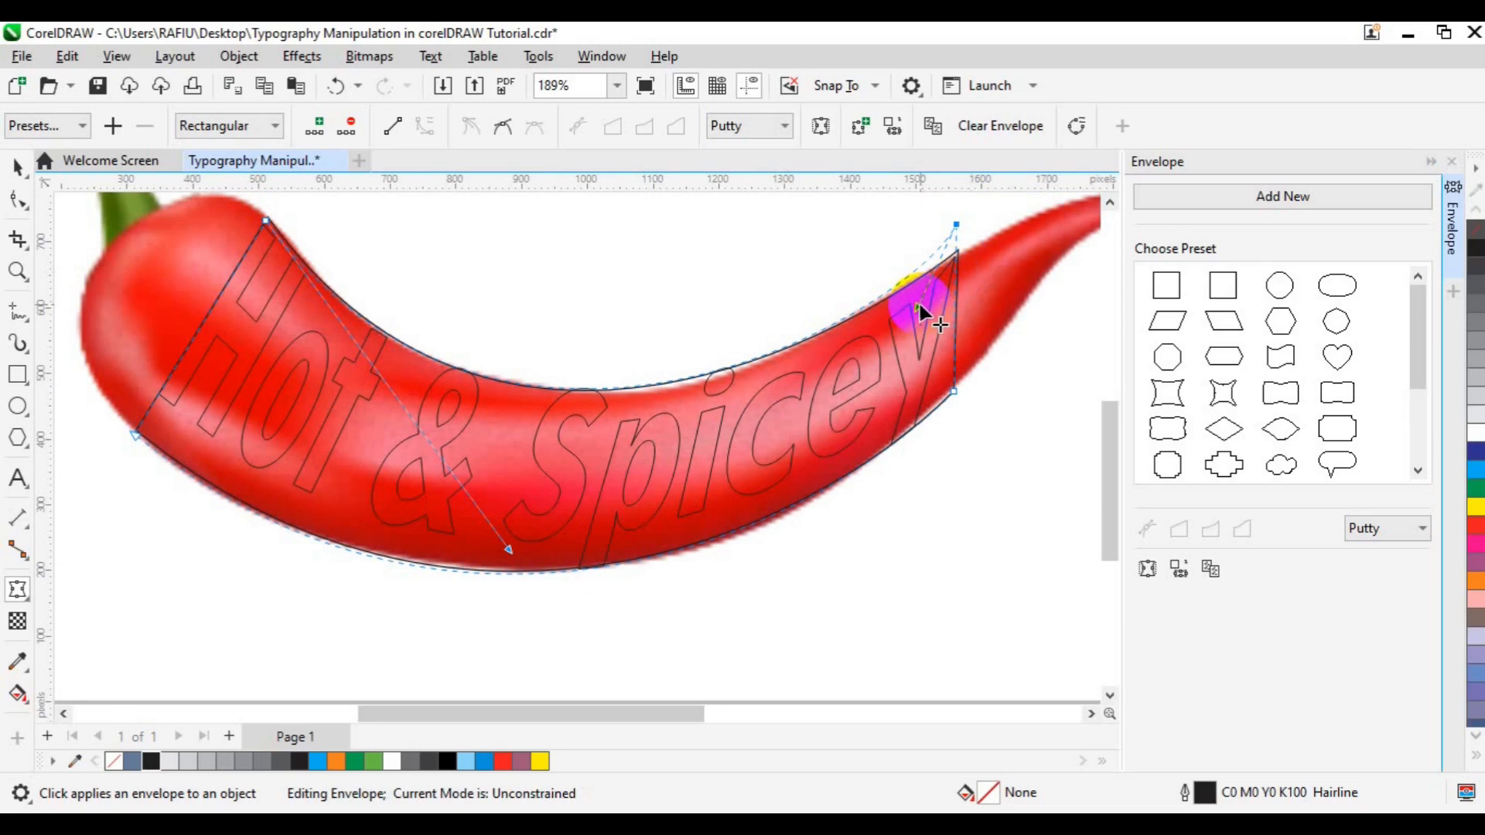
{"action": "left_click_drag", "start_coordinate": [921, 304], "coordinate": [920, 309]}
- Pull the envelope's lower-left node down and outward past the chili, and raise its curve handle to fit the letters to the lower contour
{"action": "left_click", "coordinate": [571, 568]}
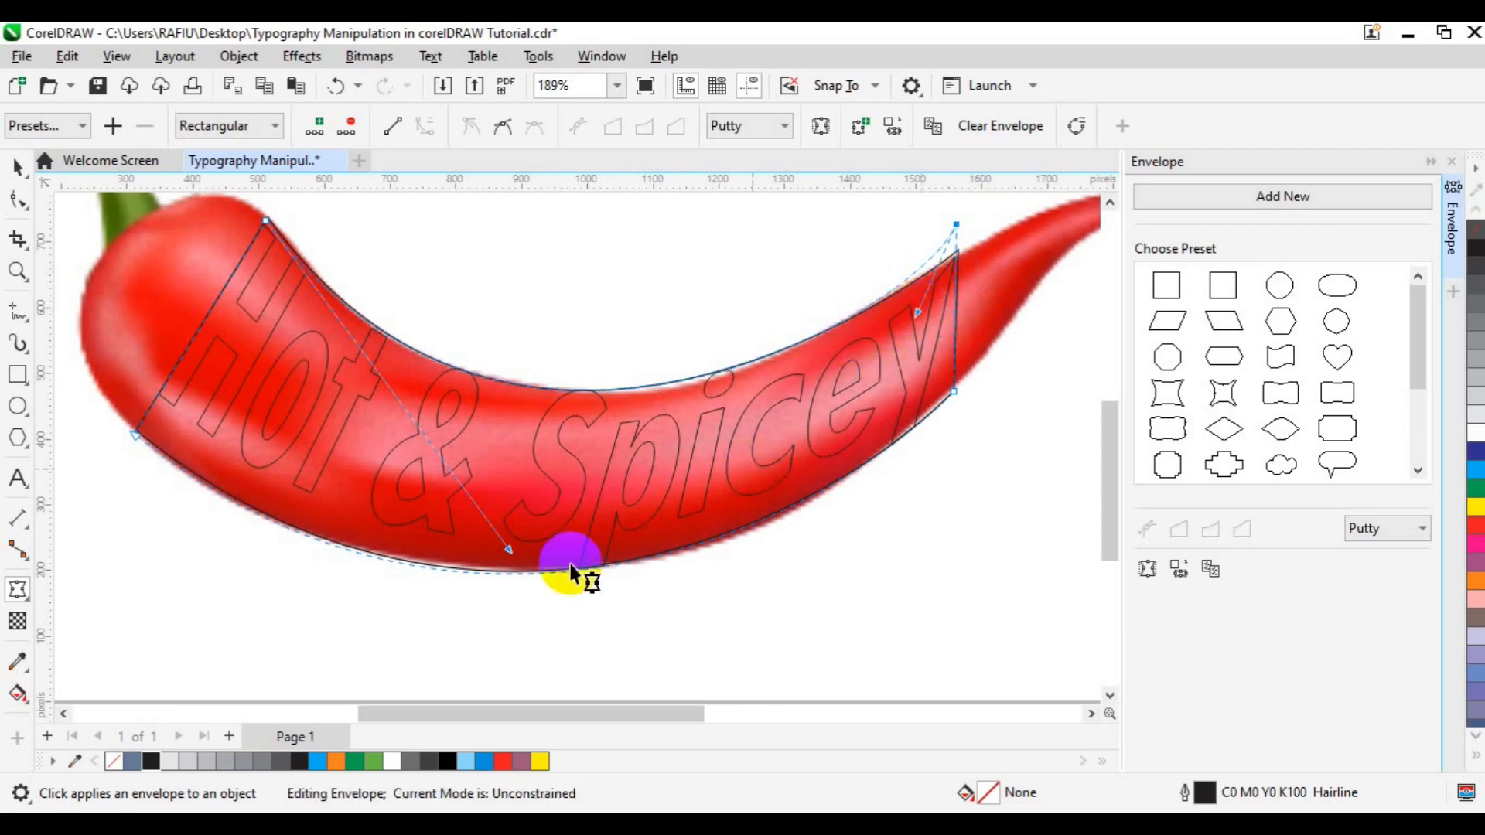
{"action": "left_click_drag", "start_coordinate": [109, 418], "coordinate": [109, 482]}
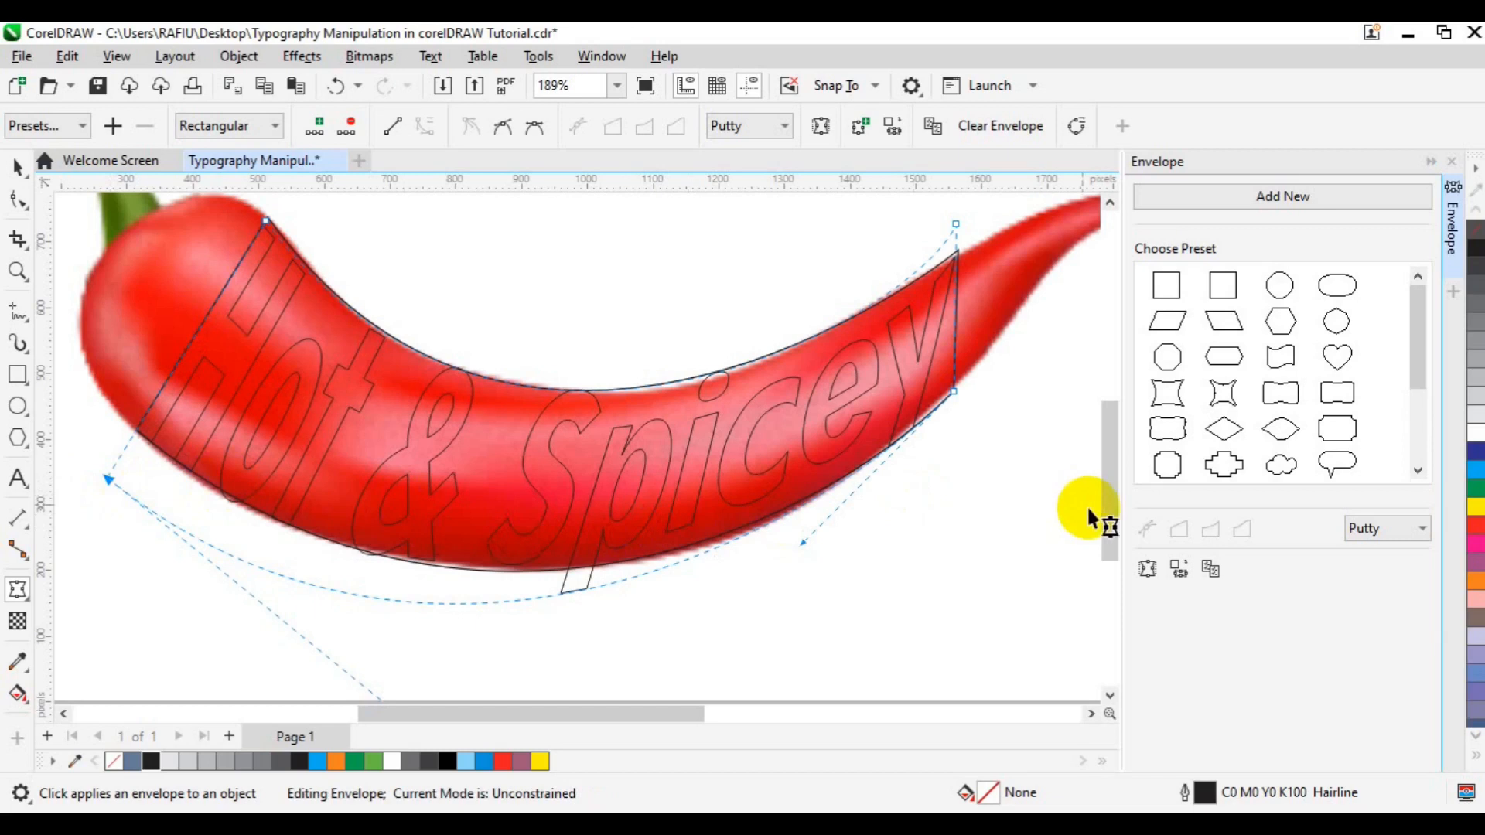
{"action": "left_click_drag", "start_coordinate": [1108, 512], "coordinate": [1116, 541]}
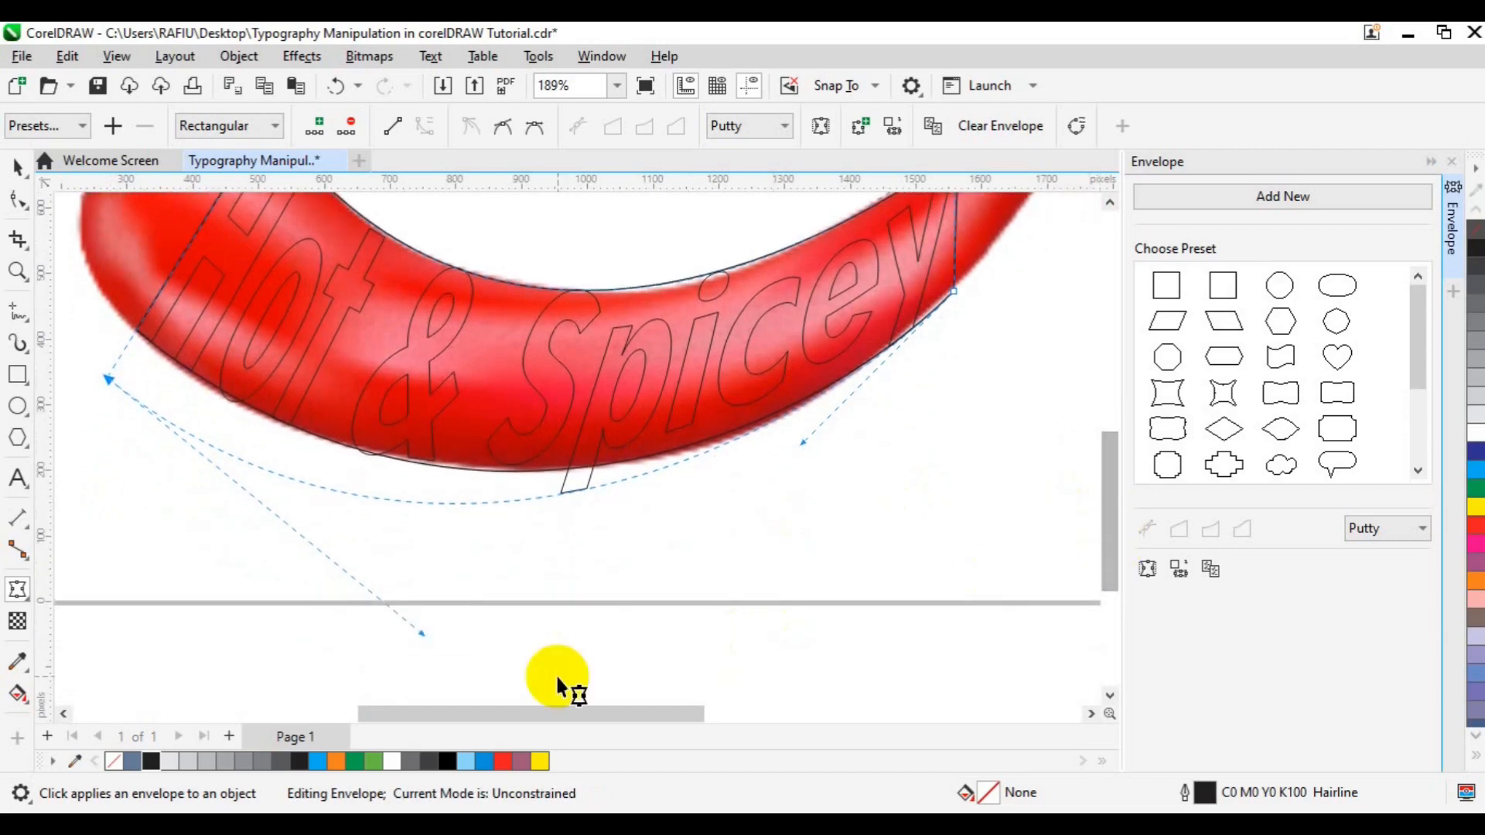
{"action": "left_click_drag", "start_coordinate": [422, 632], "coordinate": [458, 575]}
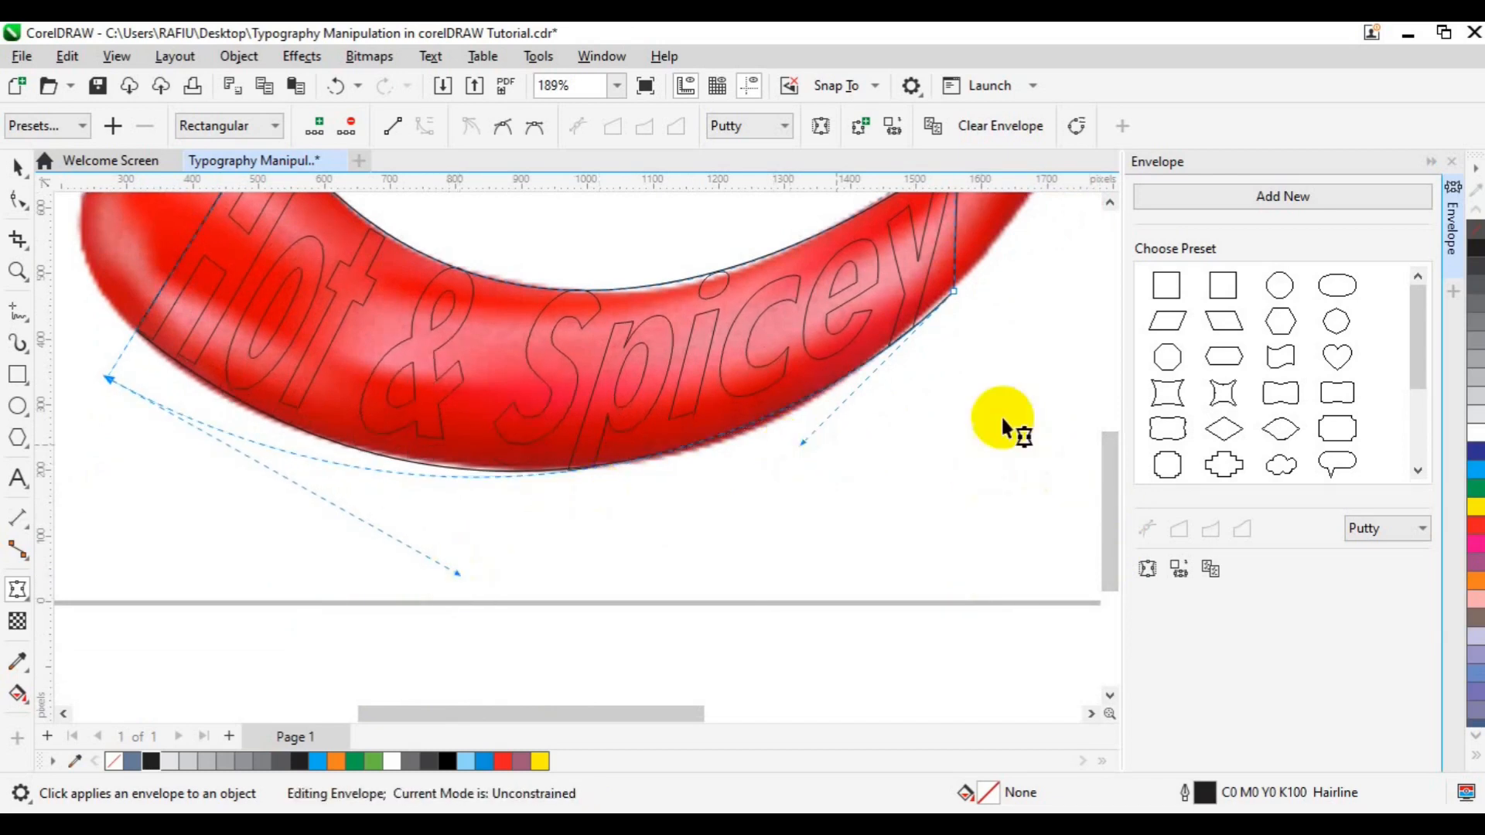
- Nudge the envelope's upper-left node up and right onto the traced corner and fine-tune the curve handles of the upper edge
{"action": "left_click_drag", "start_coordinate": [1106, 457], "coordinate": [1106, 426]}
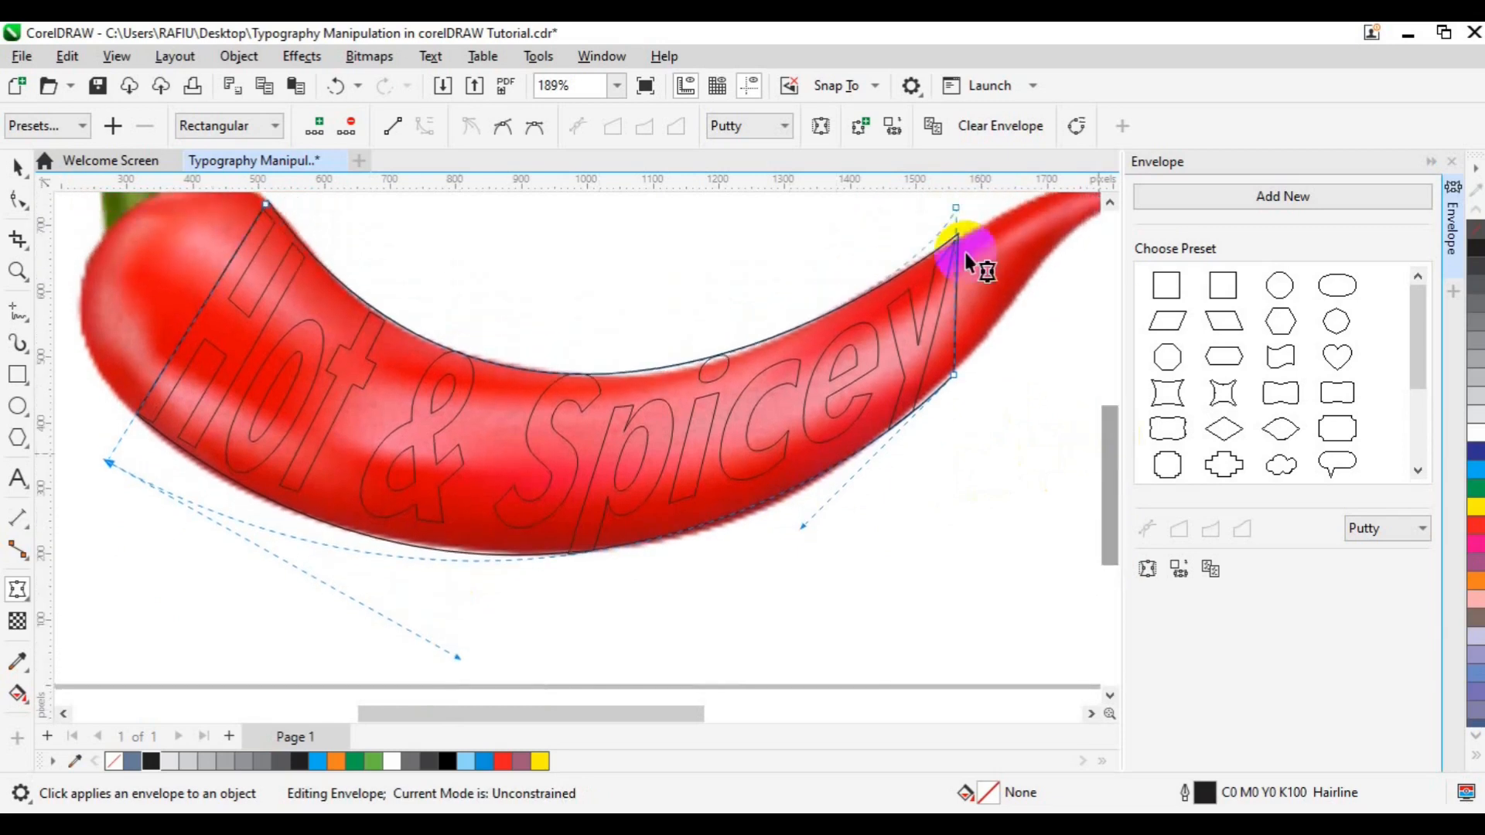
{"action": "left_click_drag", "start_coordinate": [938, 208], "coordinate": [919, 297]}
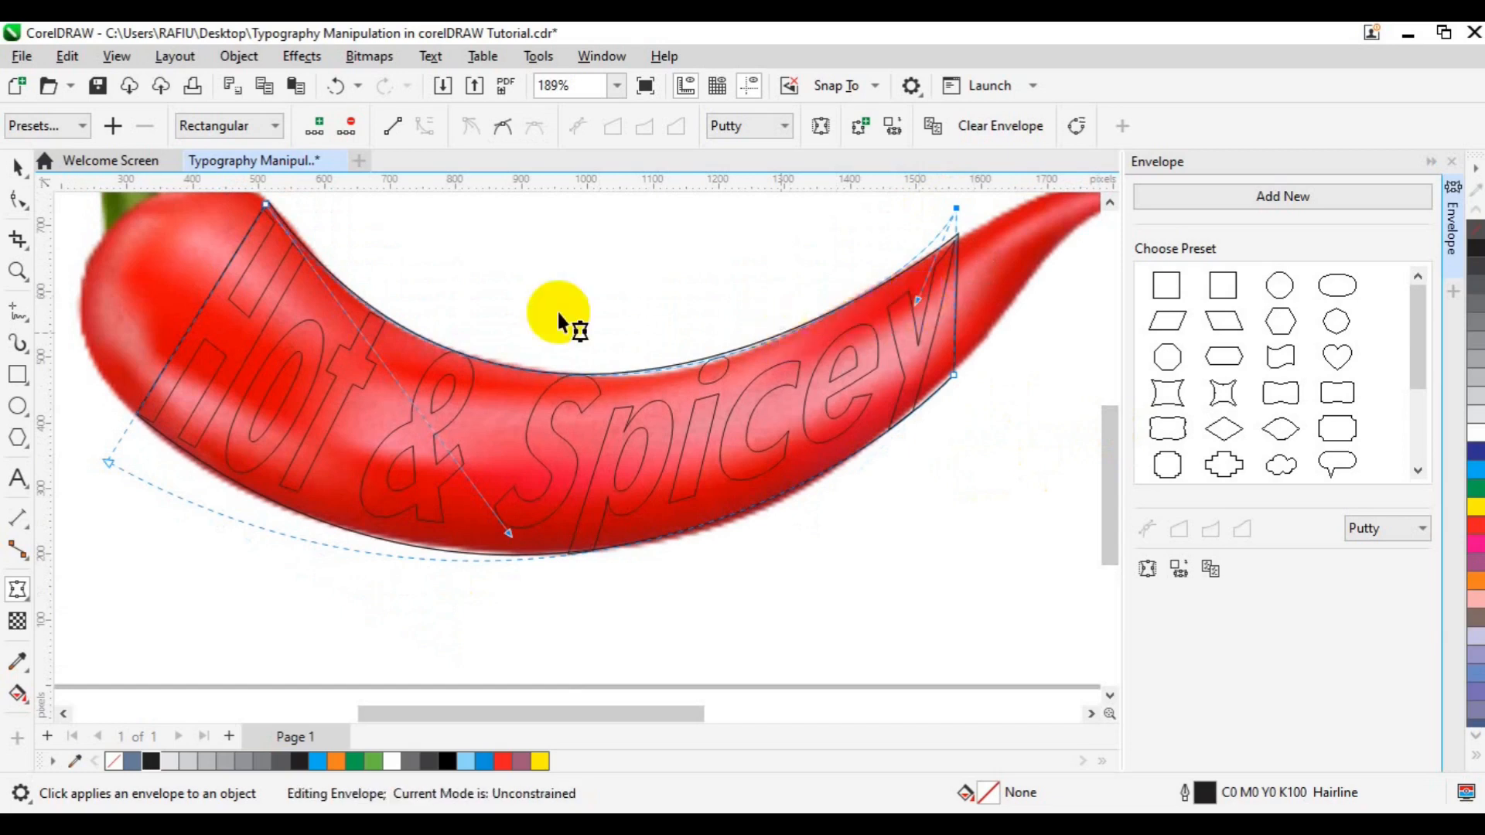
{"action": "left_click", "coordinate": [1110, 203]}
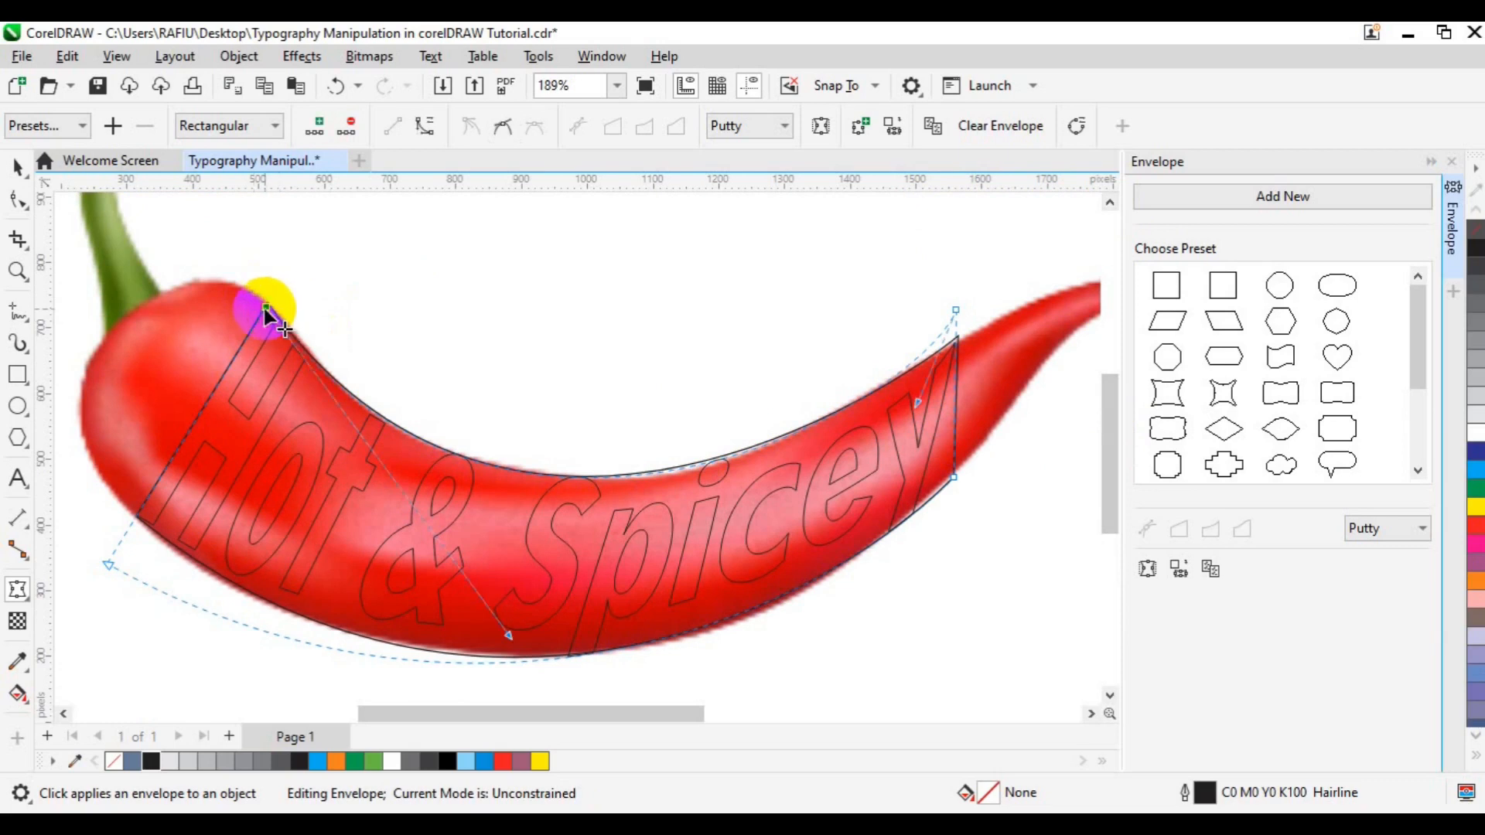
{"action": "left_click_drag", "start_coordinate": [263, 308], "coordinate": [269, 303]}
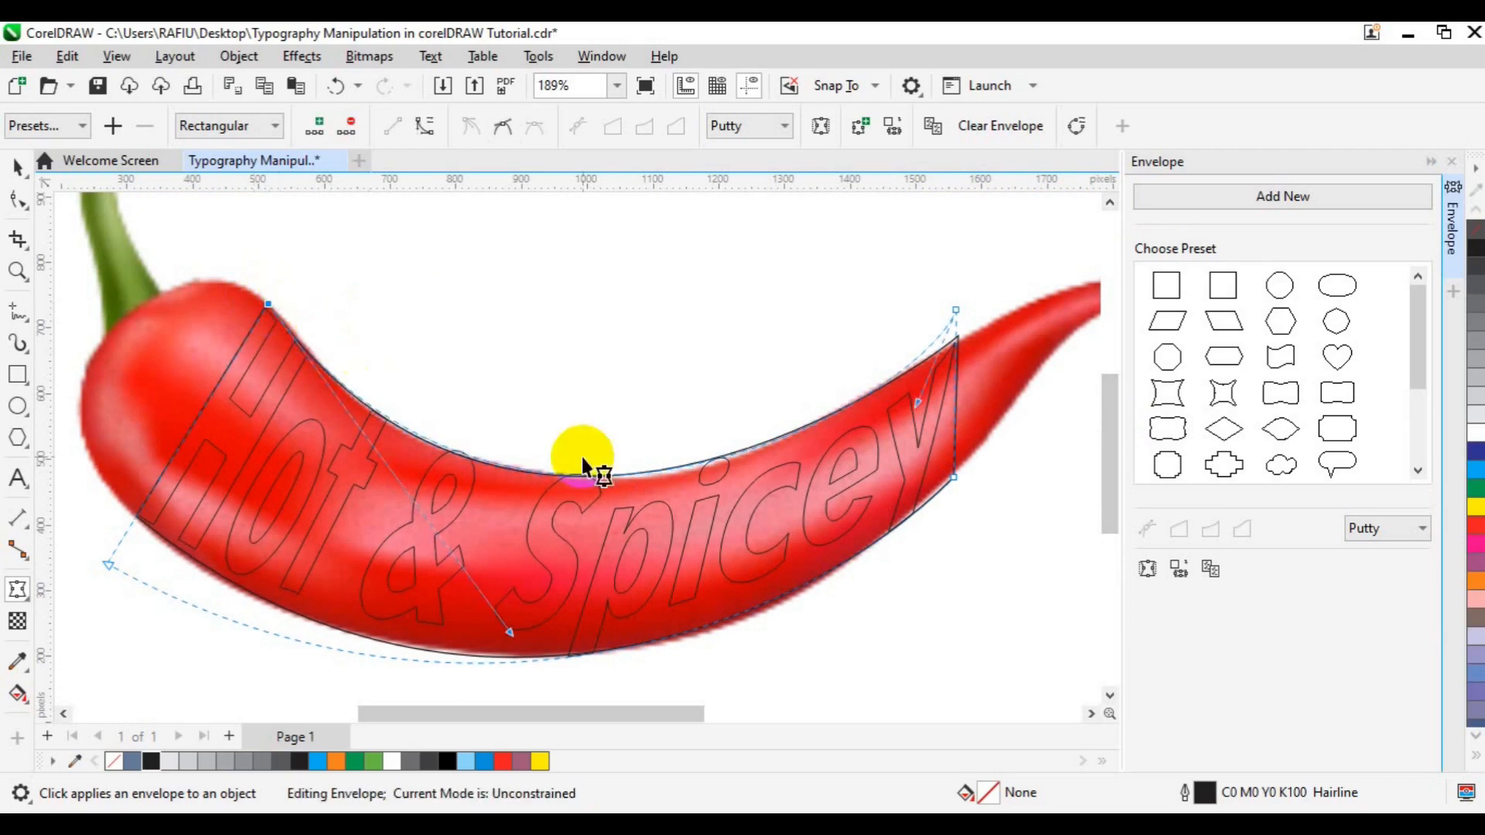
{"action": "left_click", "coordinate": [510, 631]}
{"action": "left_click_drag", "start_coordinate": [513, 630], "coordinate": [515, 643]}
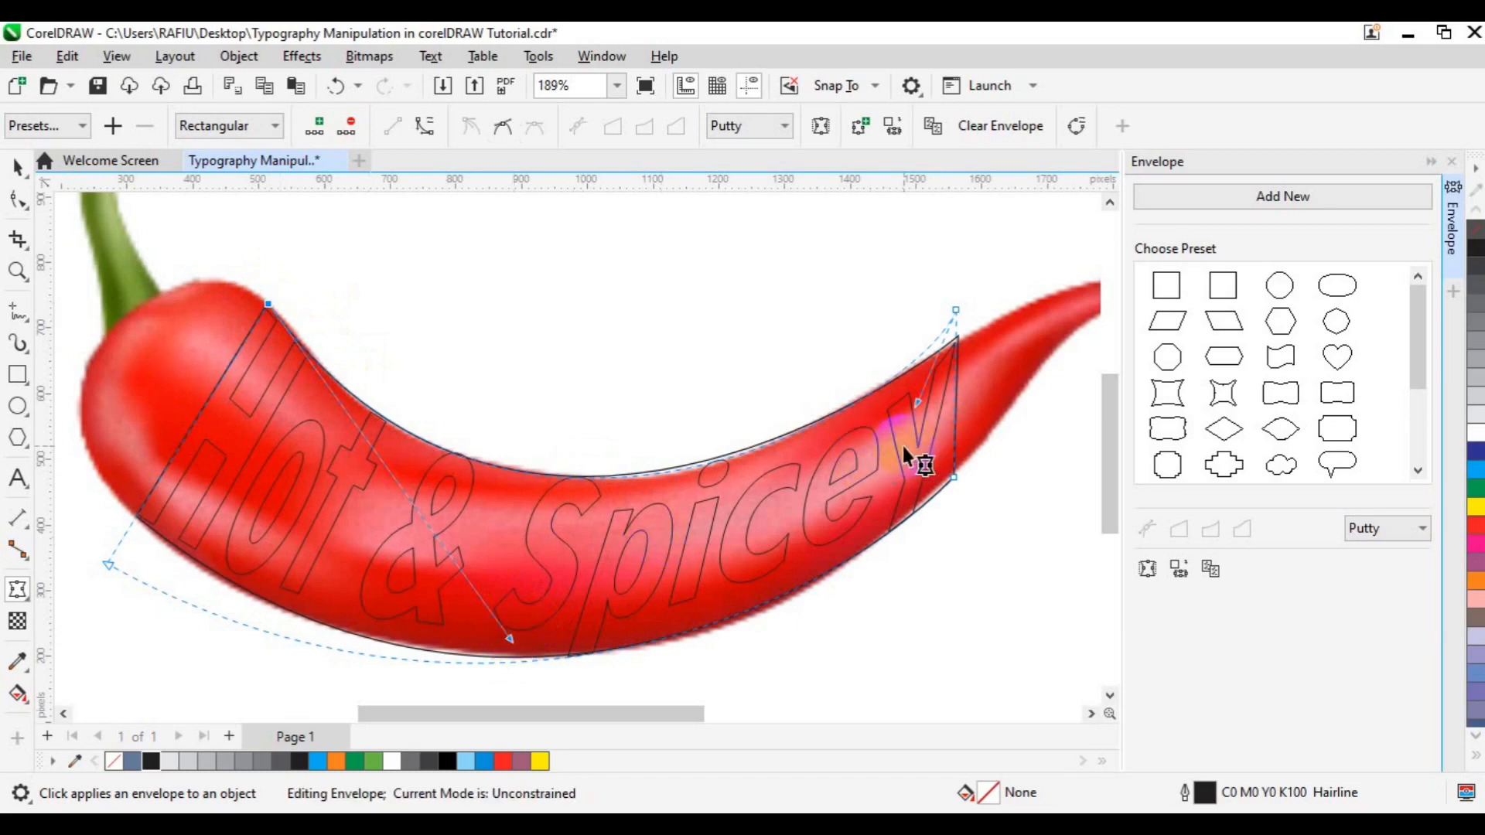
- Finish editing the envelope, collapse the Envelope settings and deselect the warped text
{"action": "key", "text": "space"}
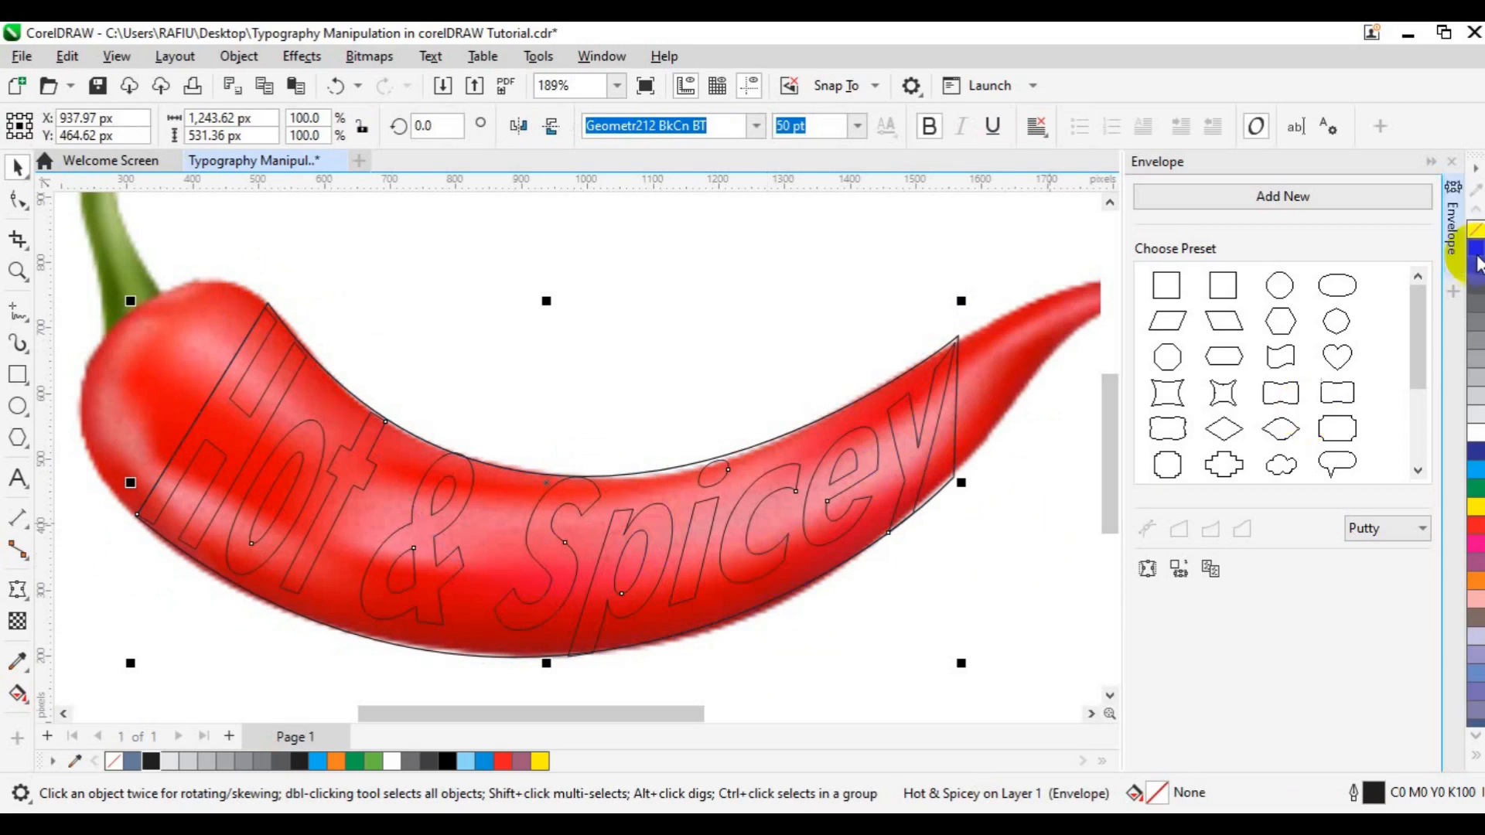
{"action": "left_click", "coordinate": [1454, 269]}
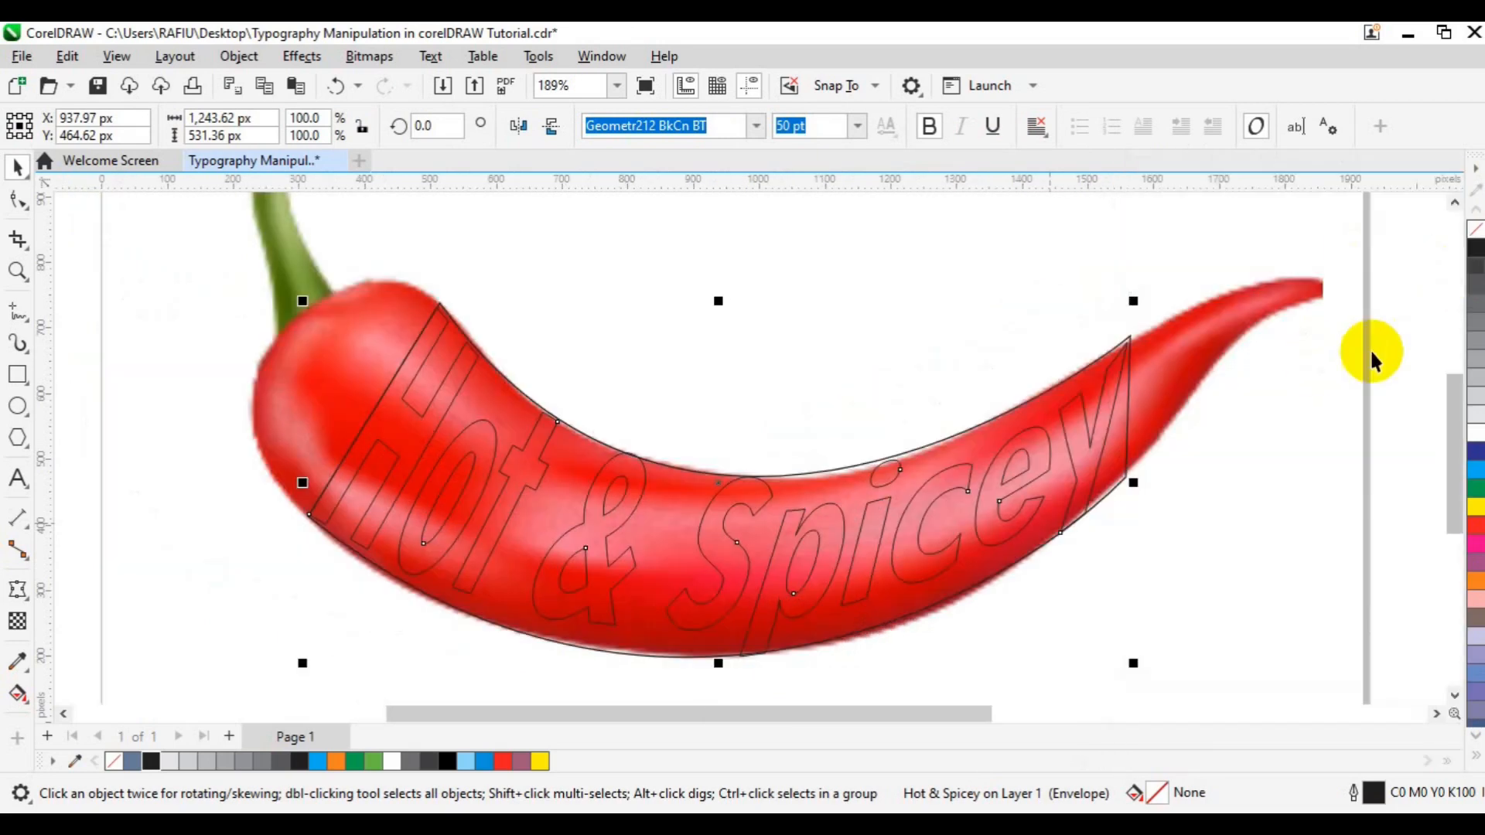
{"action": "scroll", "coordinate": [951, 451], "scroll_direction": "down", "scroll_amount": 1}
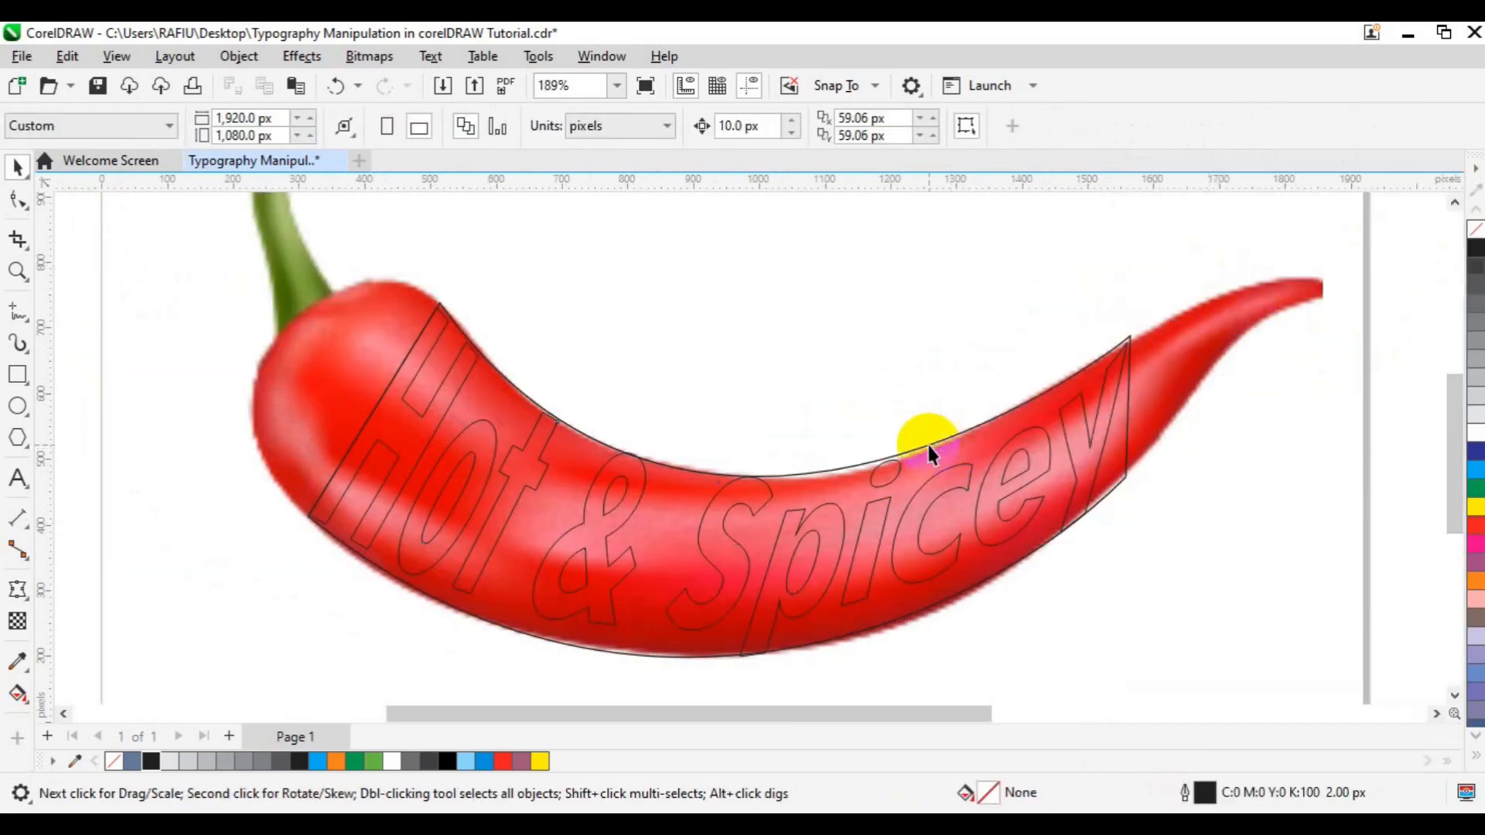
- Delete the traced envelope outline and unlock the chili image beneath the warped text
{"action": "left_click", "coordinate": [927, 443]}
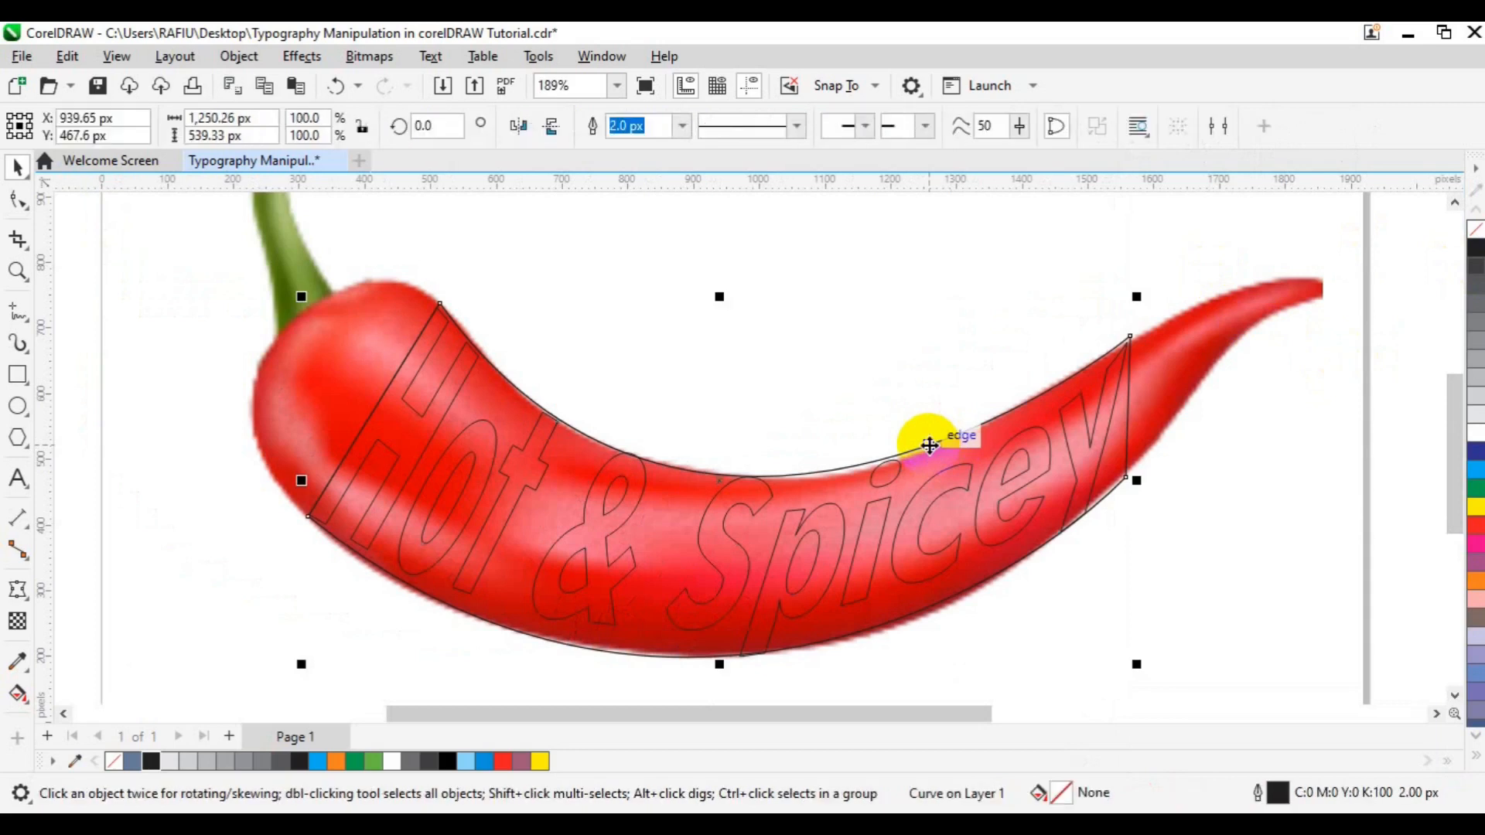
{"action": "key", "text": "Delete"}
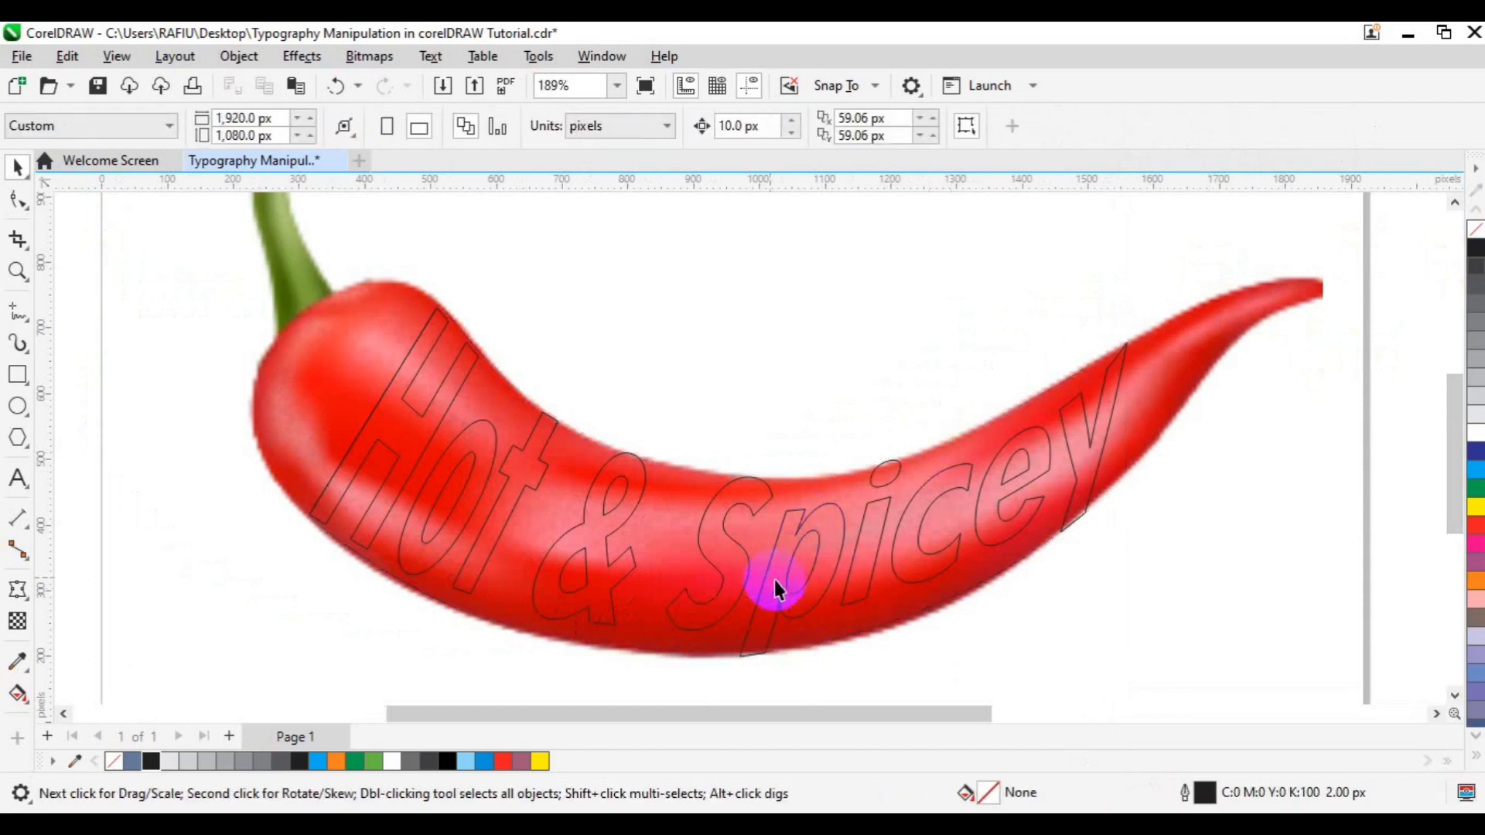
{"action": "right_click", "coordinate": [310, 416]}
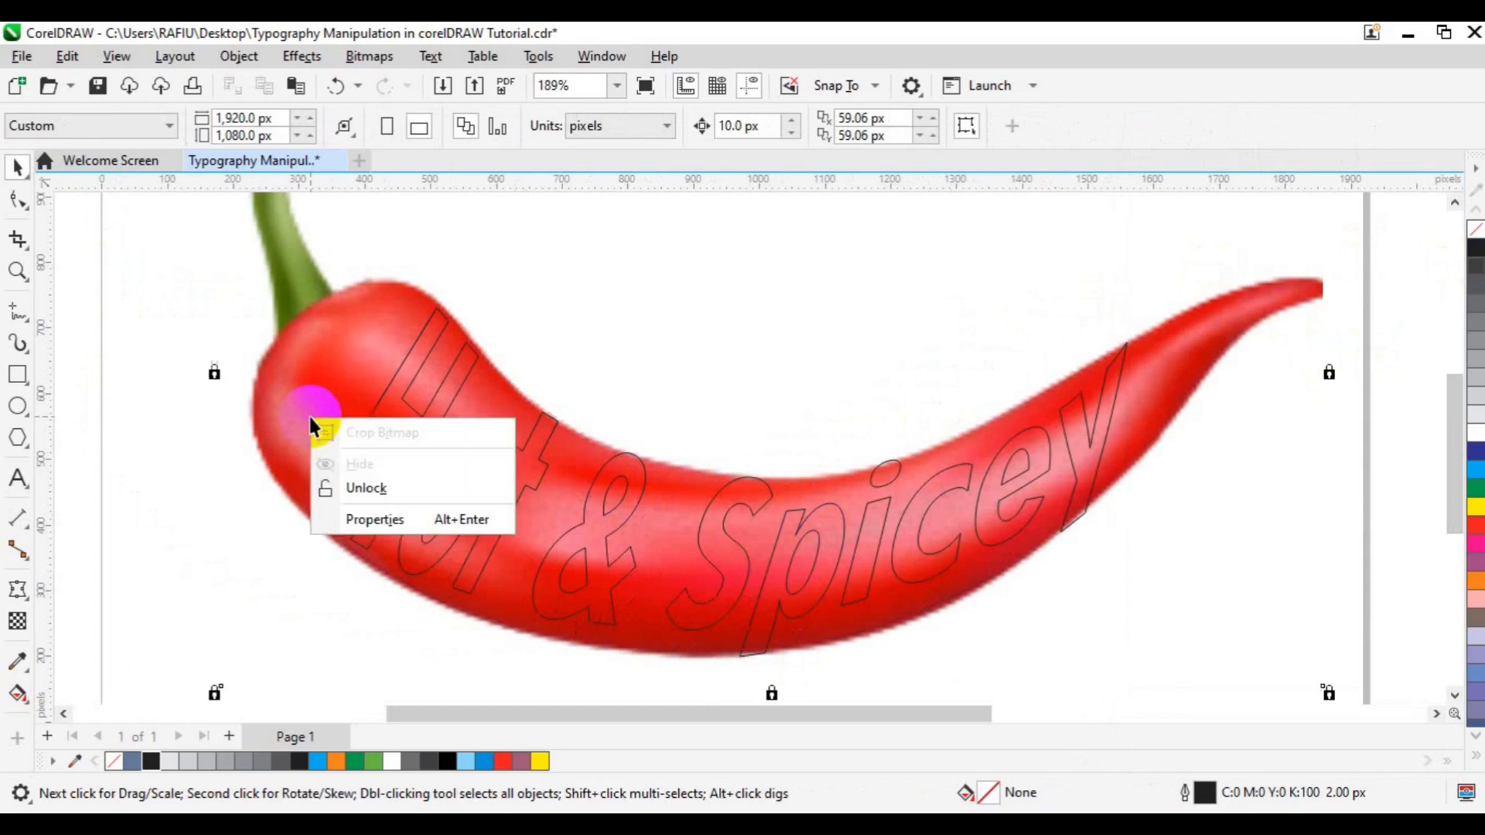
{"action": "left_click", "coordinate": [376, 486]}
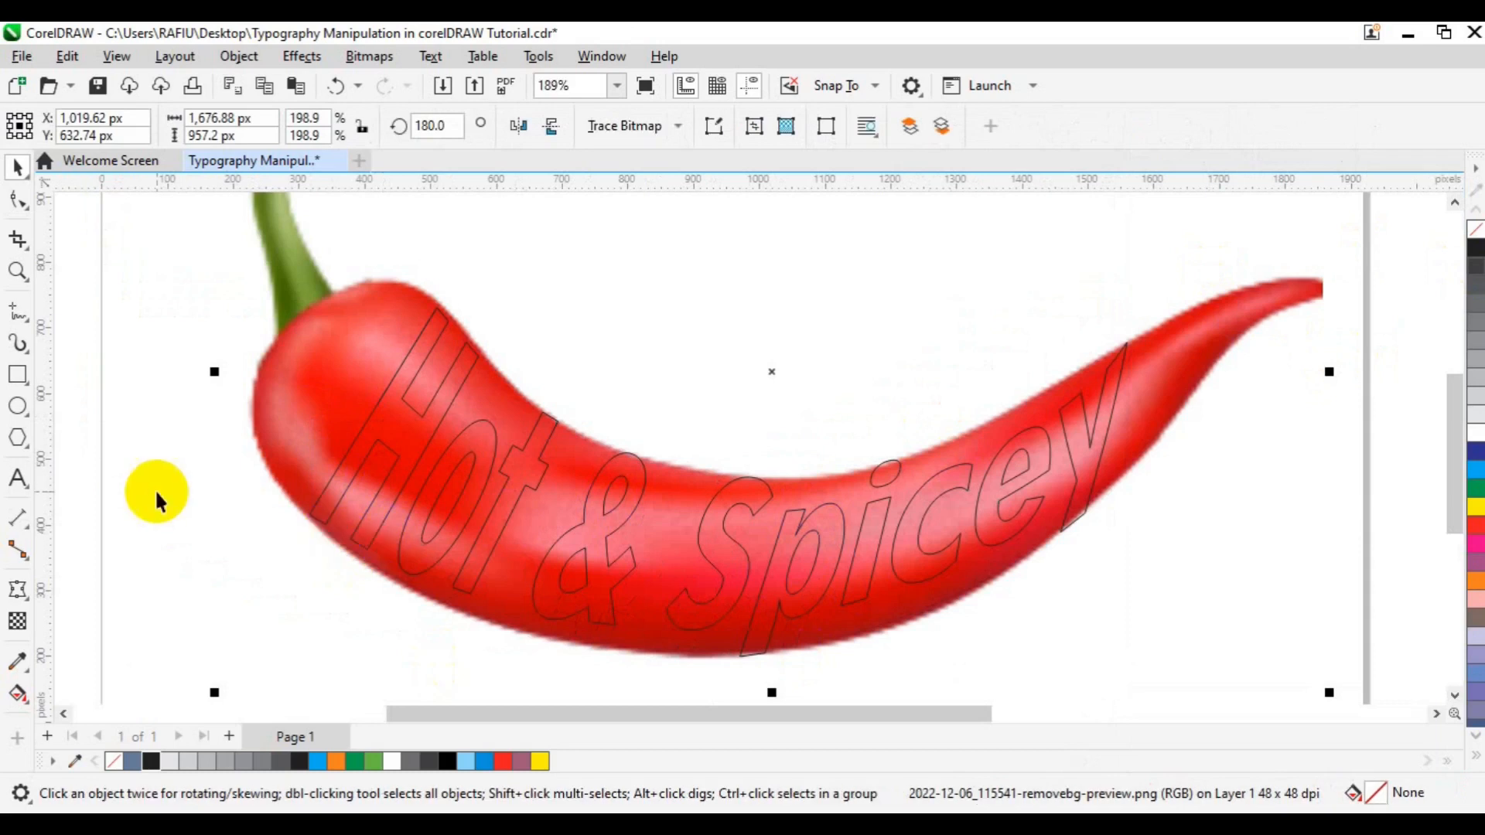
- Intersect the warped "Hot & Spicey" text with the chili image to create chili-textured lettering
{"action": "left_click", "coordinate": [434, 537]}
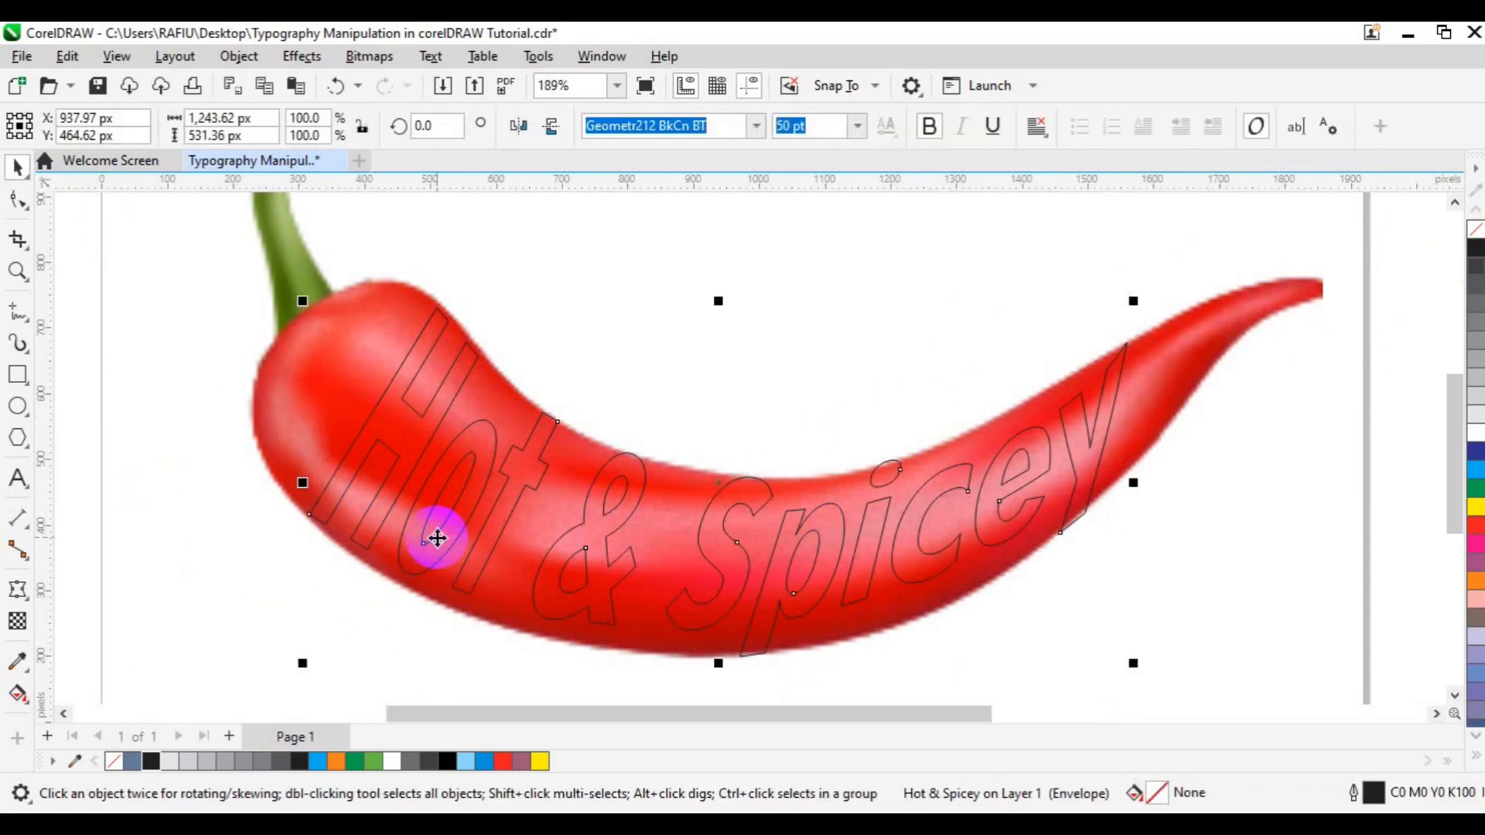
{"action": "left_click", "coordinate": [281, 395]}
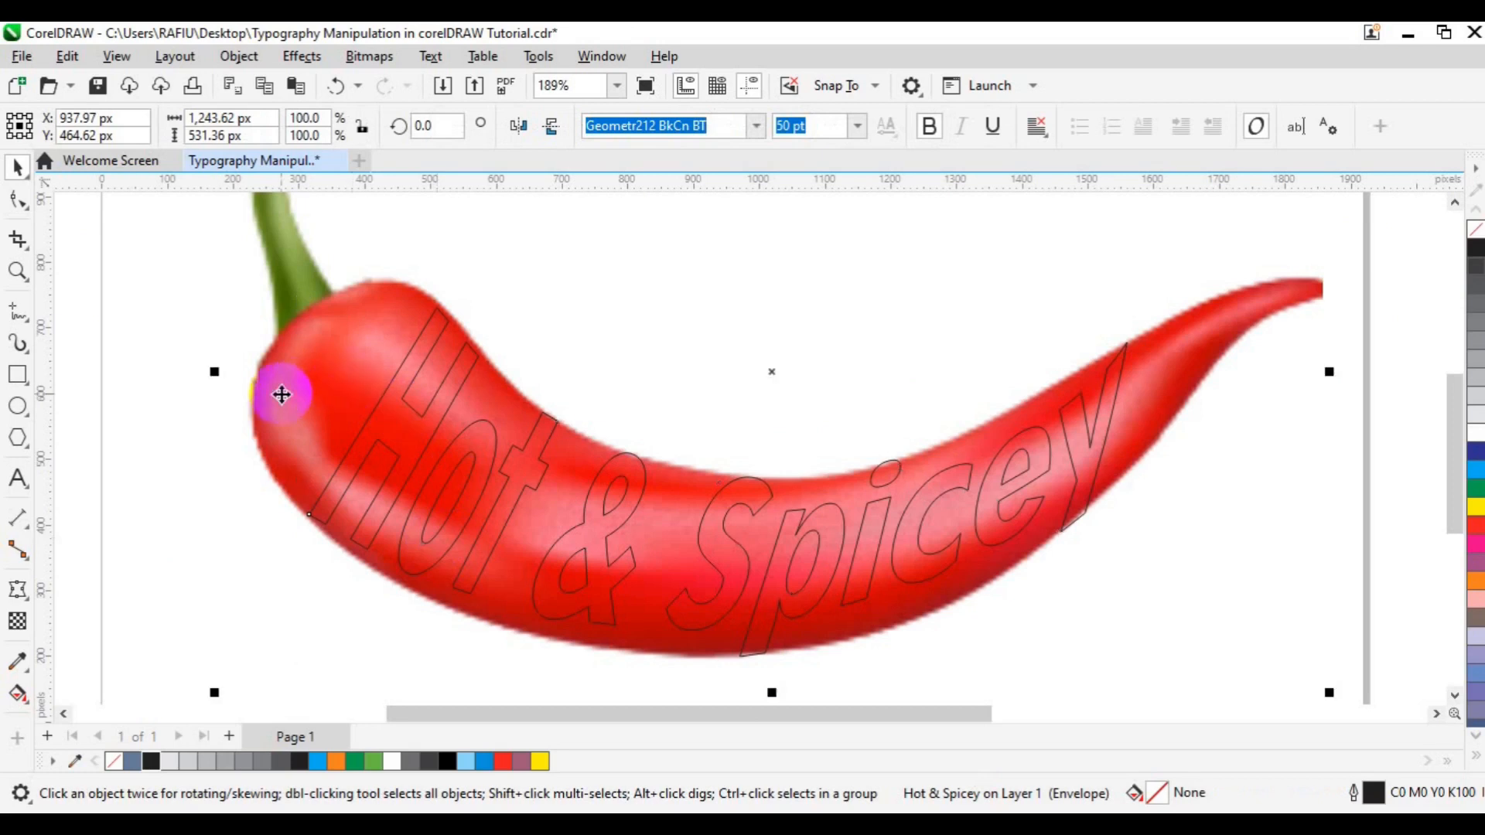
{"action": "left_click", "coordinate": [473, 342], "text": "shift"}
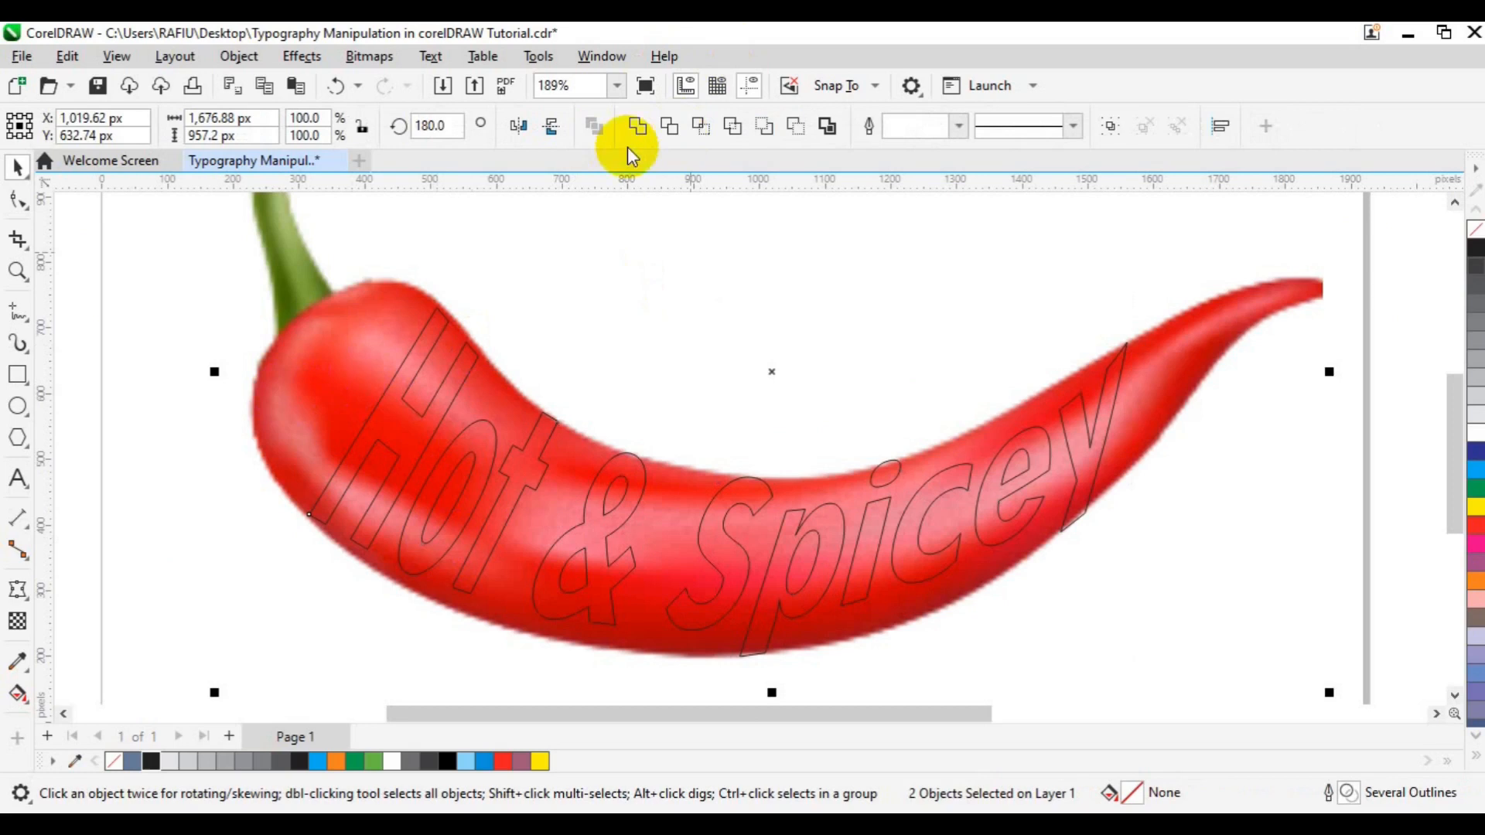
{"action": "left_click", "coordinate": [700, 126]}
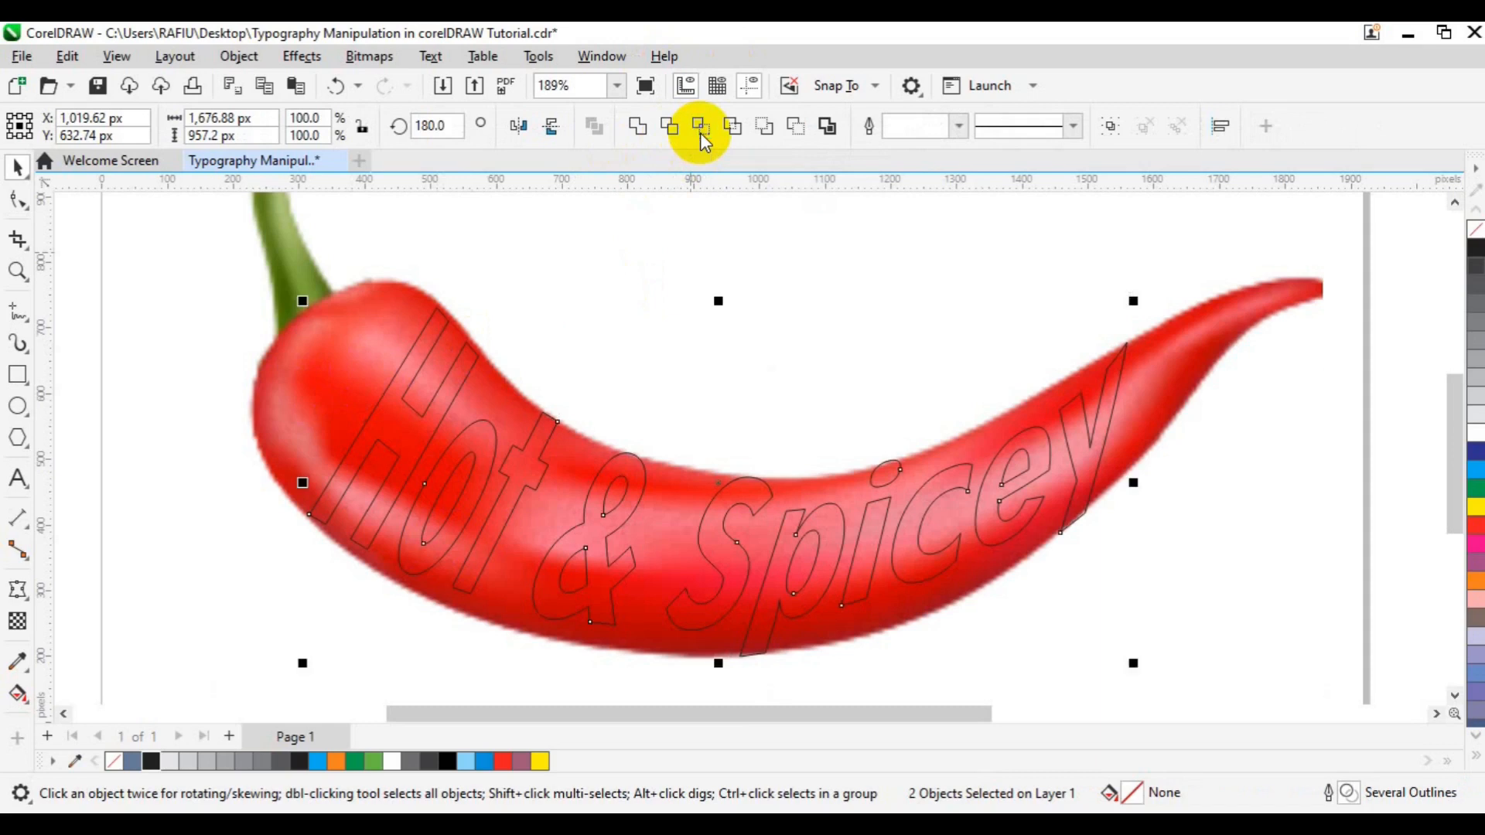
- Delete the original outlined "Hot & Spicey" text from over the chili
{"action": "left_click", "coordinate": [1085, 480]}
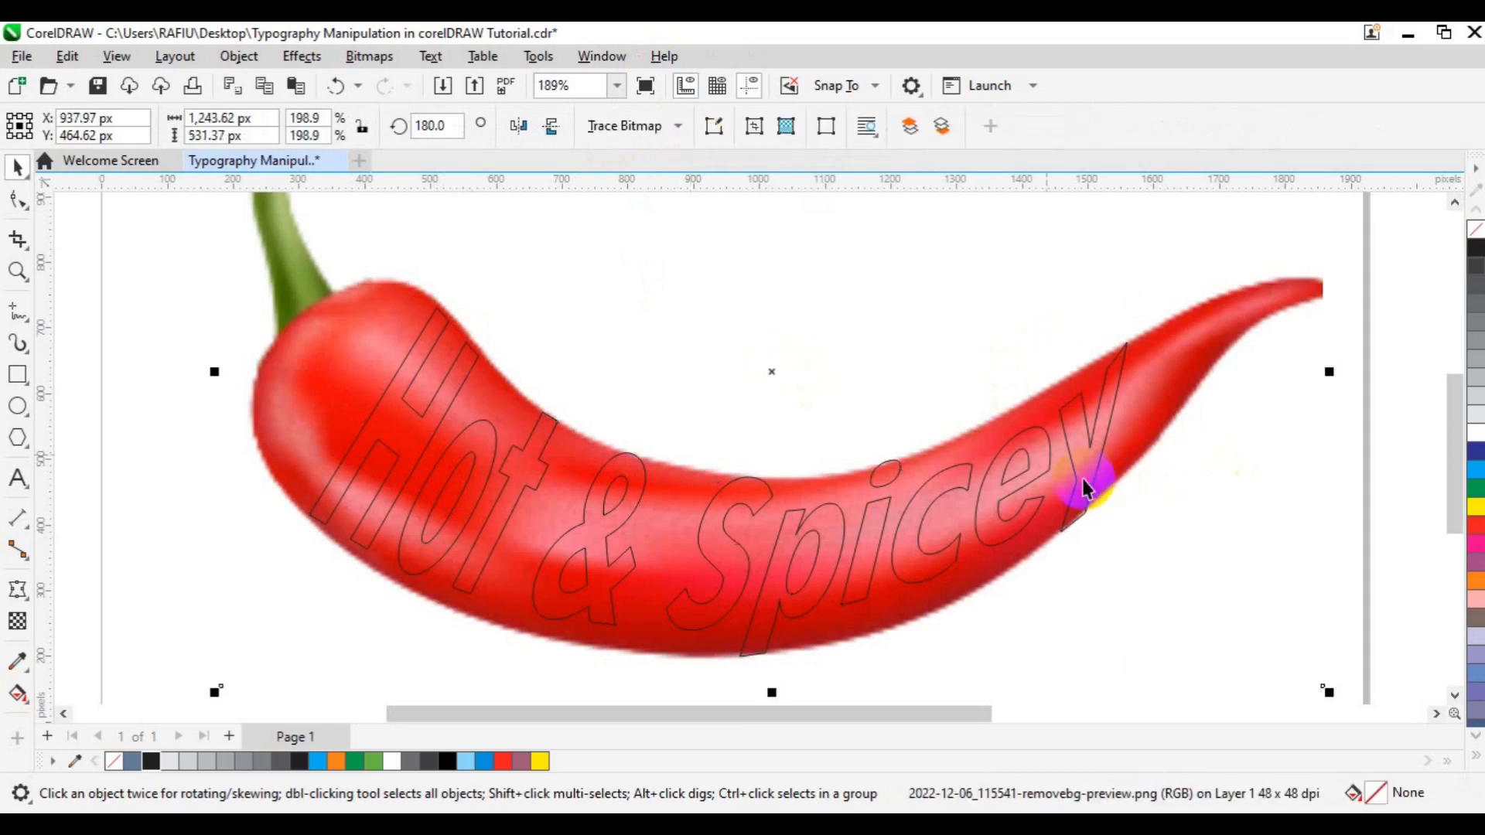
{"action": "left_click", "coordinate": [1082, 480]}
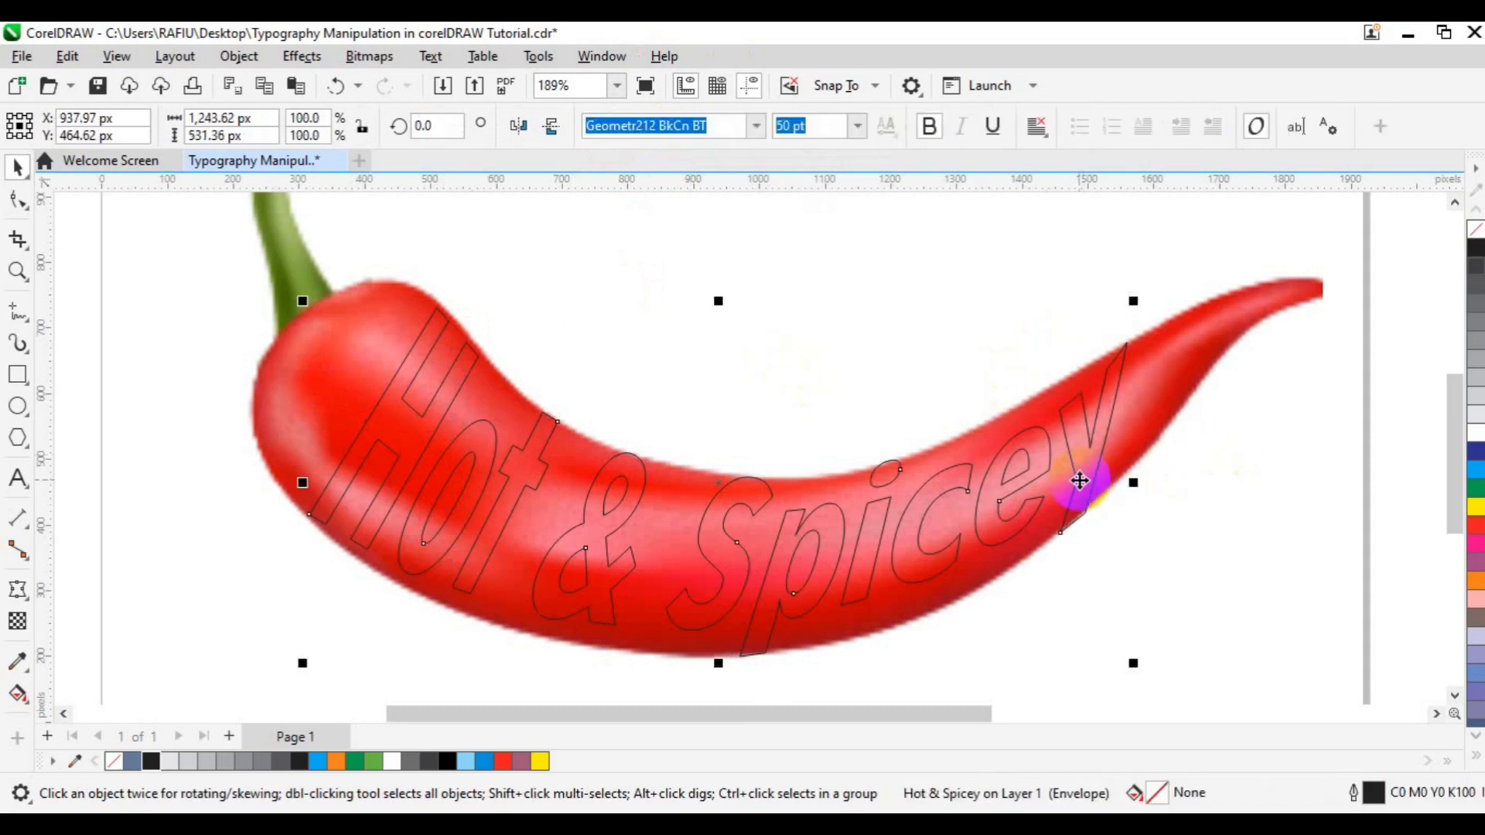
{"action": "key", "text": "Delete"}
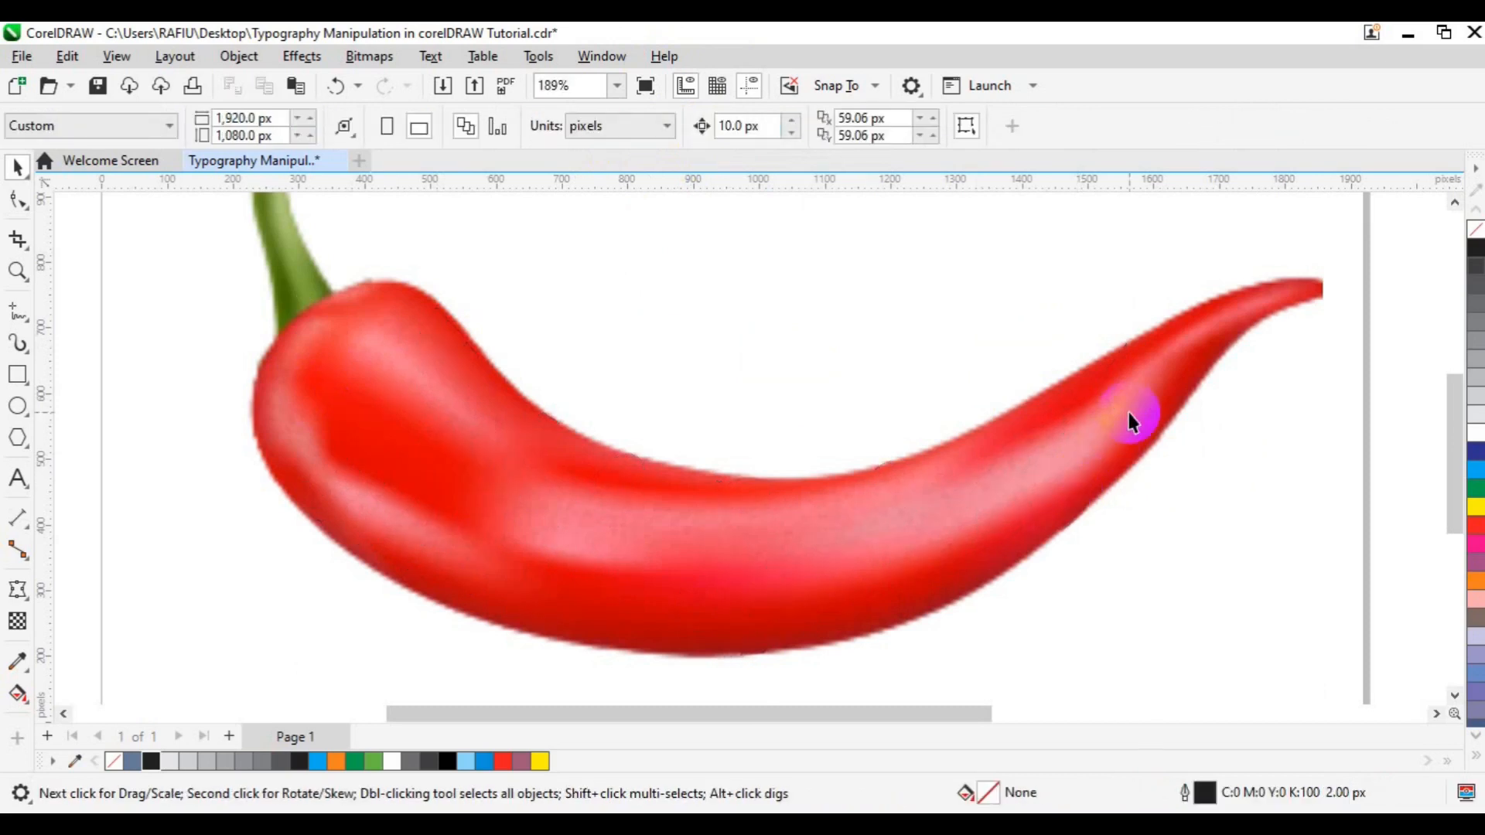
- Crop the chili image with the Shape tool by moving its two right-hand nodes about 1,350 px left, keeping only the stem end
{"action": "left_click", "coordinate": [1176, 357]}
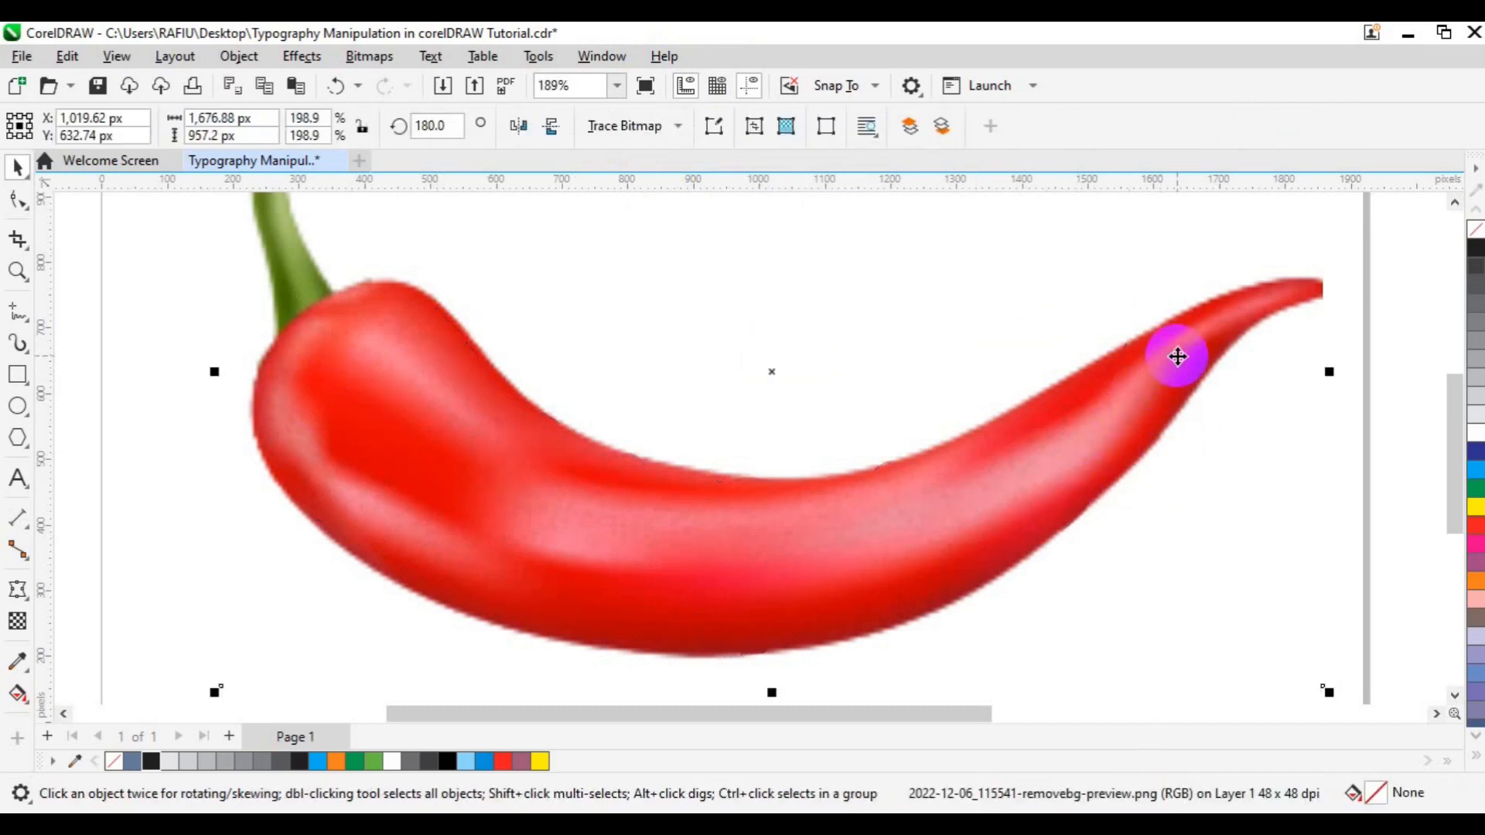
{"action": "scroll", "coordinate": [1176, 356], "scroll_direction": "down", "scroll_amount": 1}
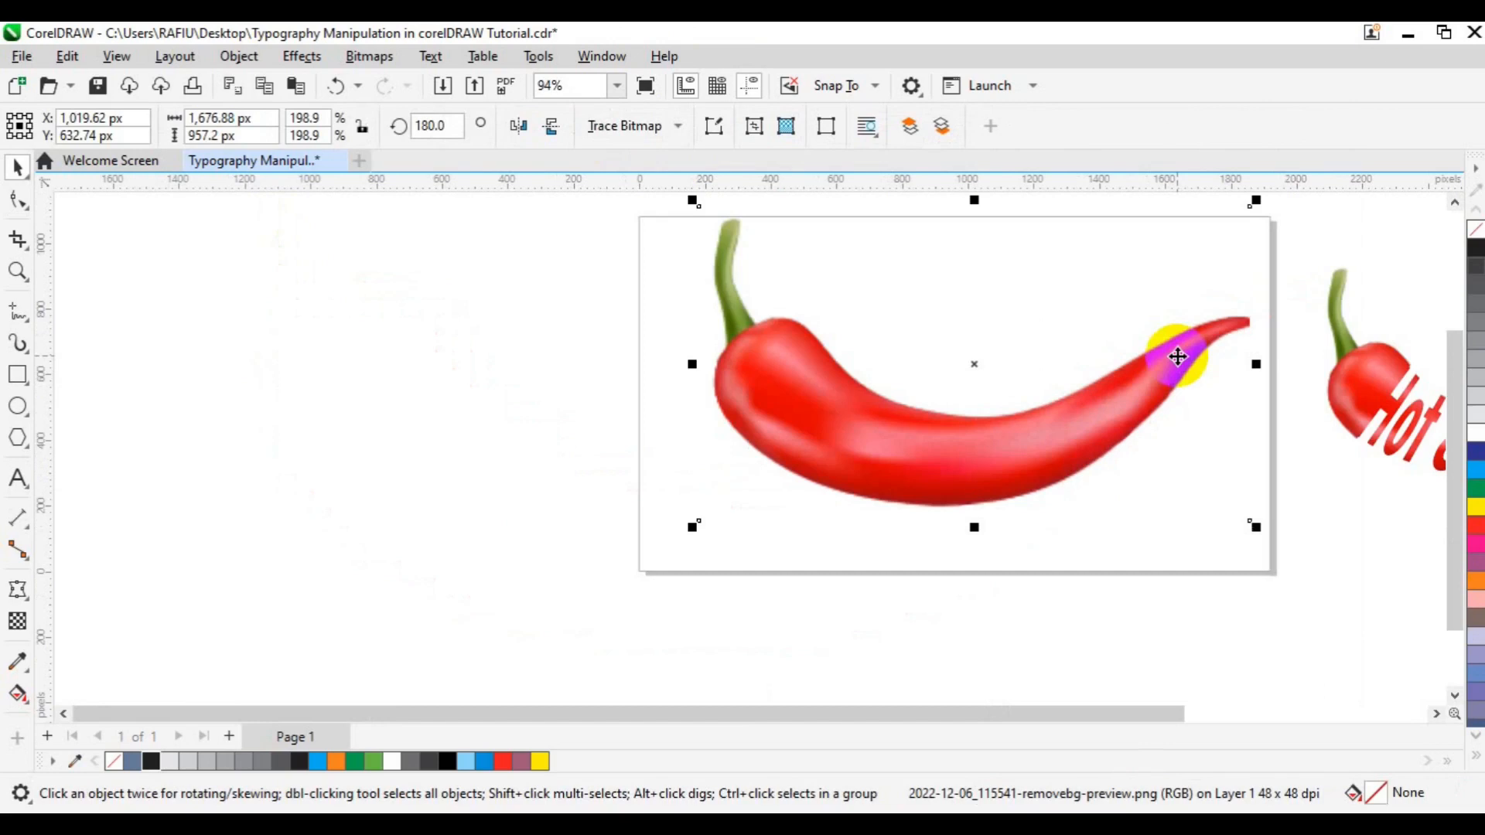
{"action": "key", "text": "h"}
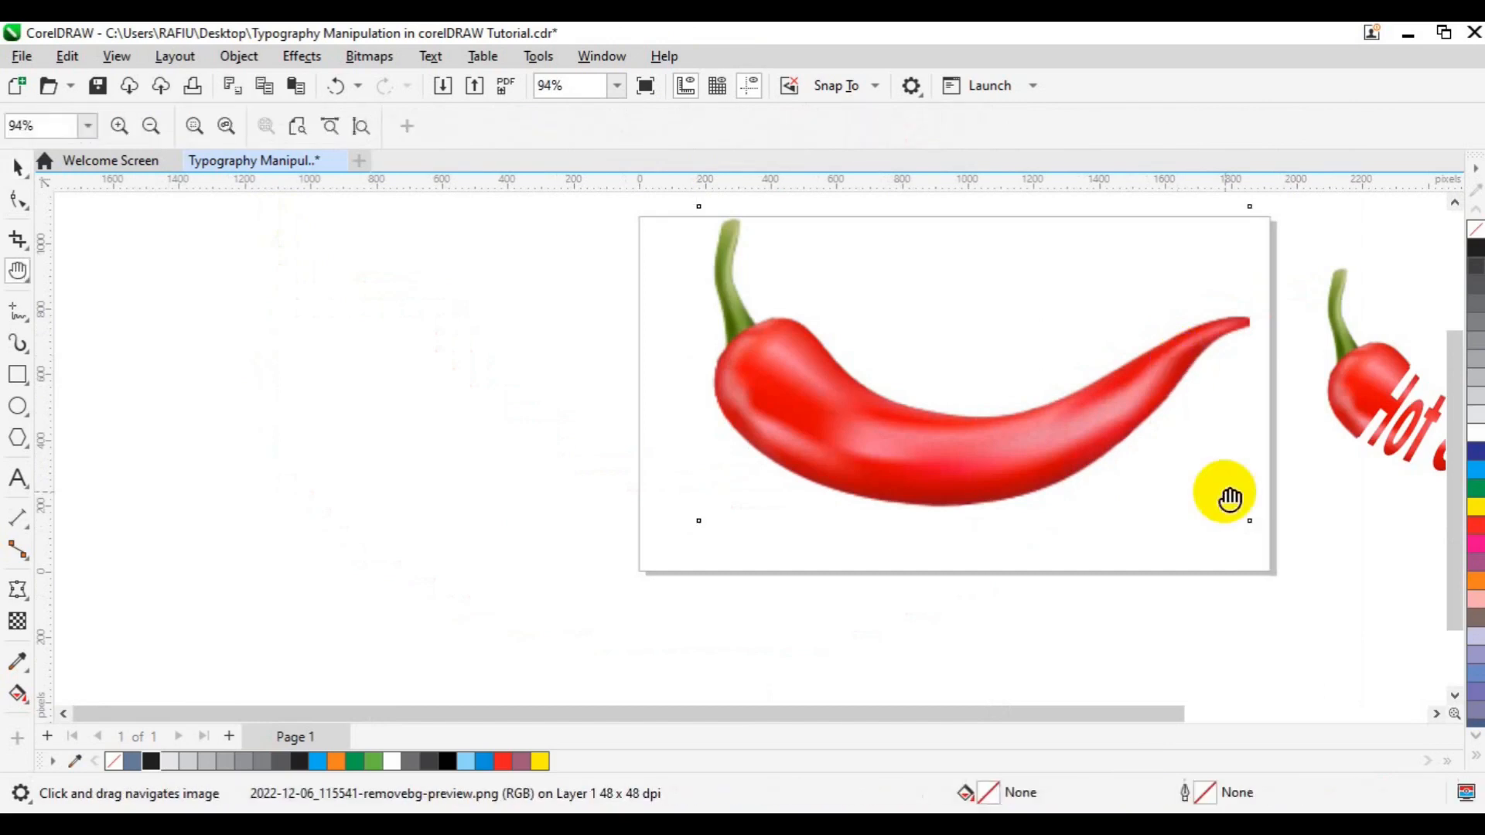
{"action": "left_click_drag", "start_coordinate": [1226, 496], "coordinate": [1014, 535]}
{"action": "key", "text": "space"}
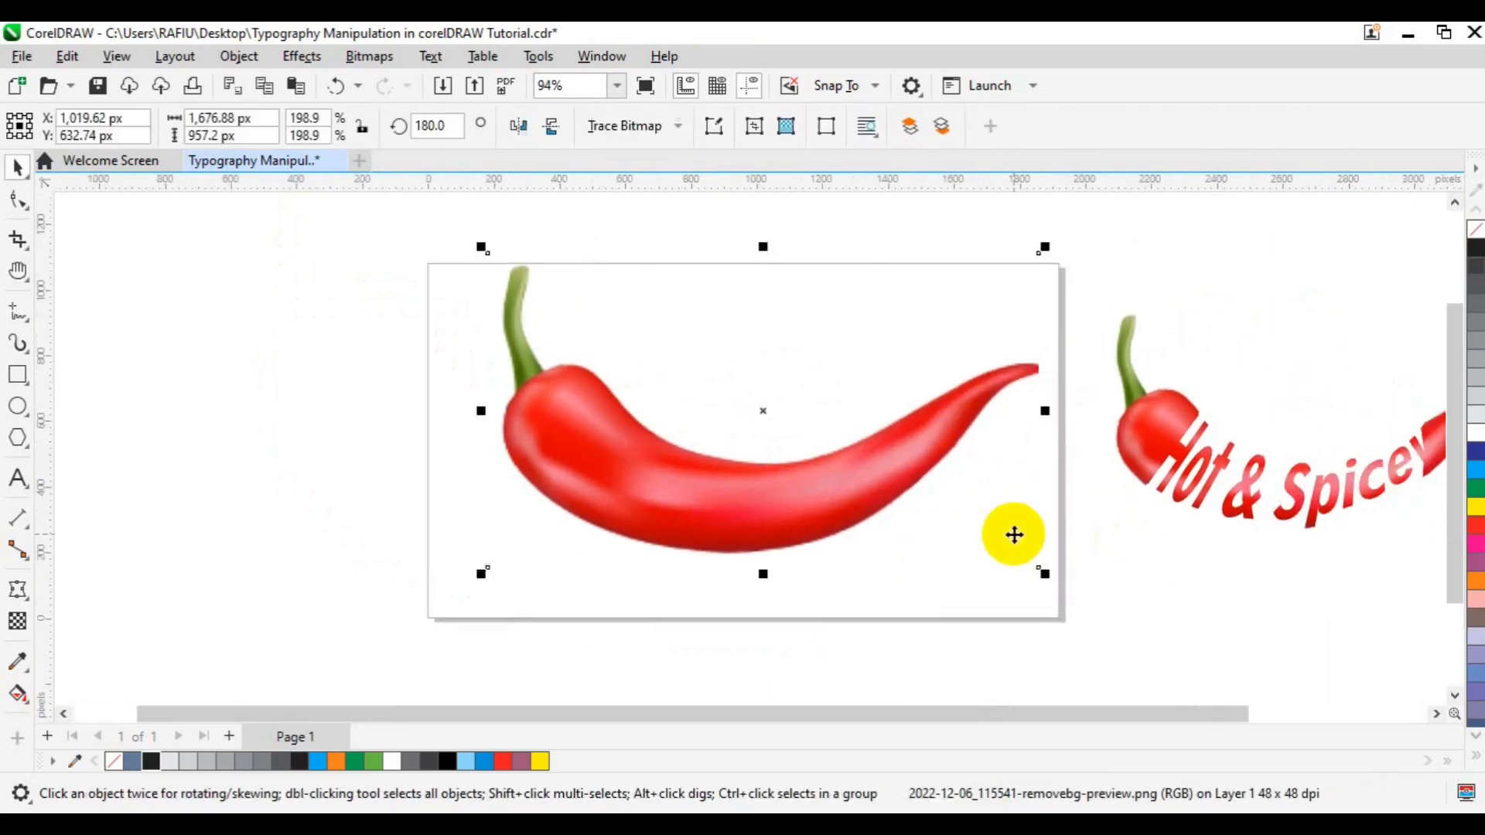
{"action": "left_click", "coordinate": [20, 206]}
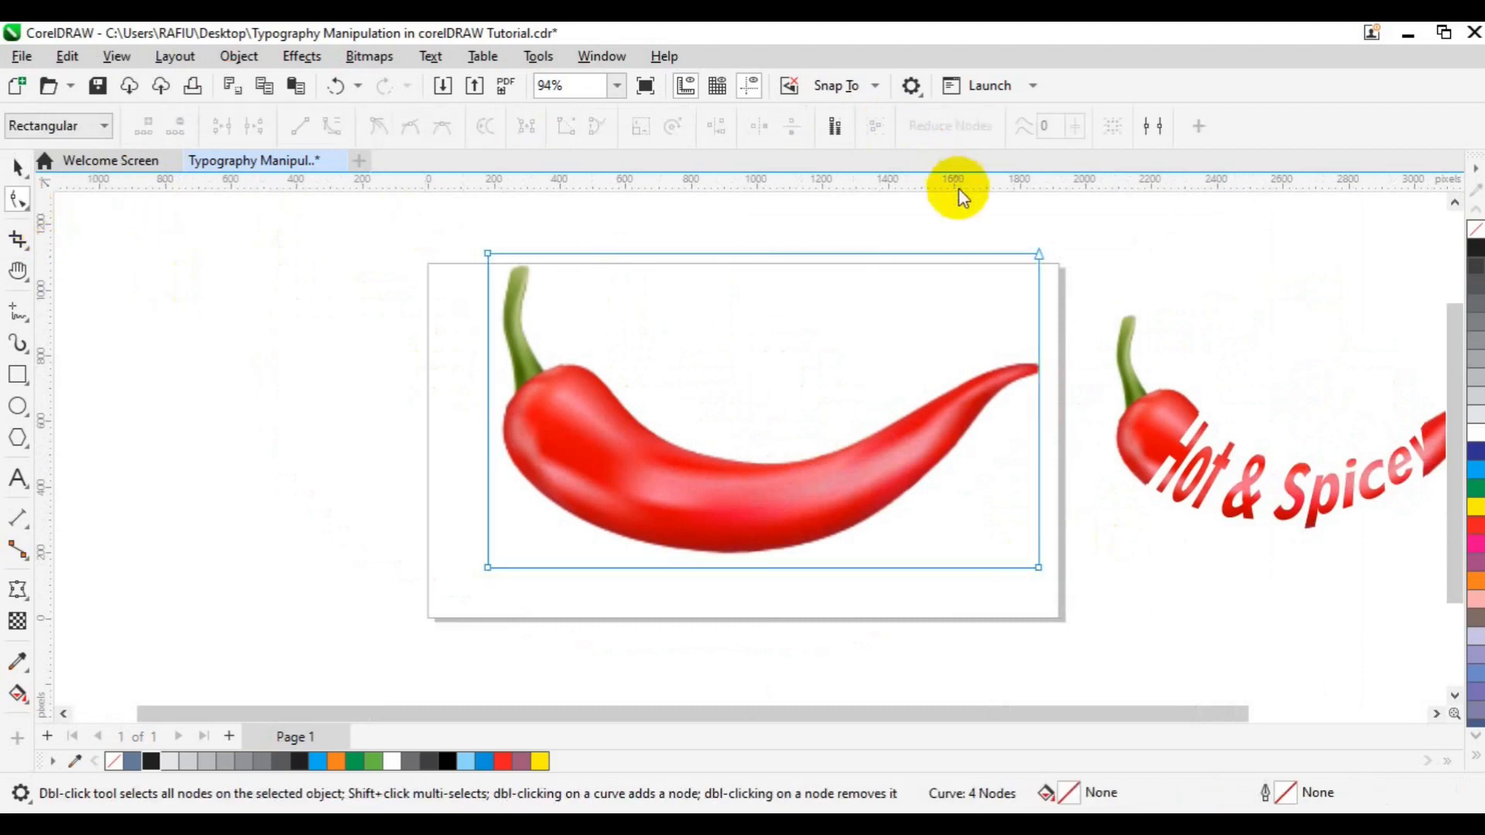
{"action": "left_click_drag", "start_coordinate": [958, 211], "coordinate": [1141, 624]}
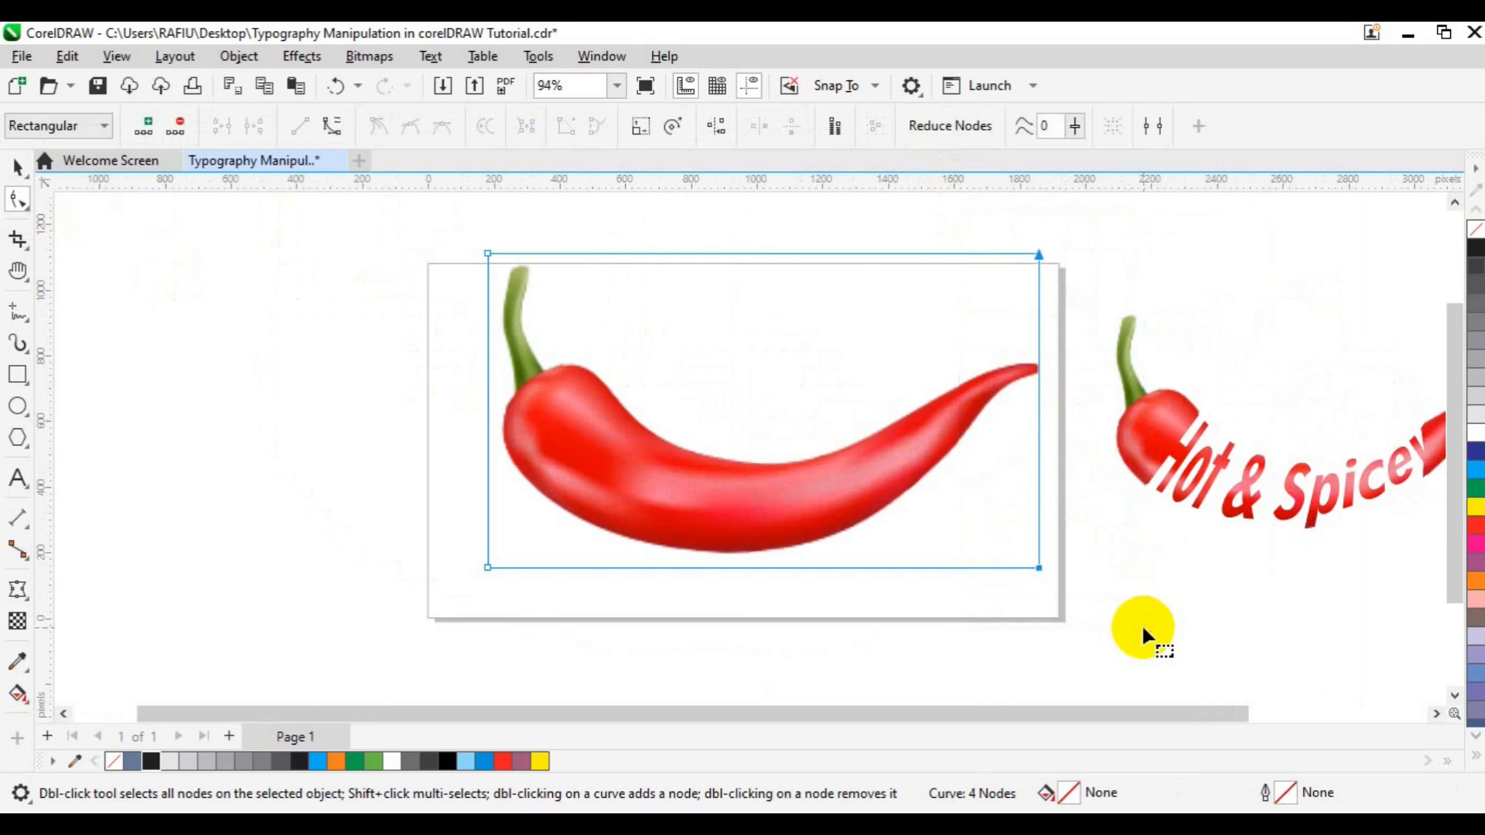
{"action": "key", "text": "Left"}
{"action": "key", "text": "Left"}
{"action": "key", "text": "Left"}
{"action": "key", "text": "Left"}
{"action": "key", "text": "Left"}
{"action": "key", "text": "Left"}
{"action": "key", "text": "Left"}
{"action": "key", "text": "Left"}
{"action": "key", "text": "Left"}
{"action": "key", "text": "Left"}
{"action": "key", "text": "Left"}
{"action": "key", "text": "Left"}
{"action": "key", "text": "Left"}
{"action": "key", "text": "Left"}
{"action": "key", "text": "Left"}
{"action": "key", "text": "Left"}
{"action": "key", "text": "Left"}
{"action": "key", "text": "Left"}
{"action": "key", "text": "Left"}
{"action": "key", "text": "Left"}
{"action": "key", "text": "Left"}
{"action": "key", "text": "Left"}
{"action": "key", "text": "Left"}
{"action": "key", "text": "Left"}
{"action": "key", "text": "Left"}
{"action": "key", "text": "Left"}
{"action": "key", "text": "Left"}
{"action": "key", "text": "Left"}
{"action": "key", "text": "Left"}
{"action": "key", "text": "Left"}
{"action": "key", "text": "Left"}
{"action": "key", "text": "Left"}
{"action": "key", "text": "Left"}
{"action": "key", "text": "Left"}
{"action": "key", "text": "Left"}
{"action": "key", "text": "Left"}
{"action": "key", "text": "Left"}
{"action": "key", "text": "Left"}
{"action": "key", "text": "Left"}
{"action": "key", "text": "Left"}
{"action": "key", "text": "Left"}
{"action": "key", "text": "Left"}
{"action": "key", "text": "Left"}
{"action": "key", "text": "Left"}
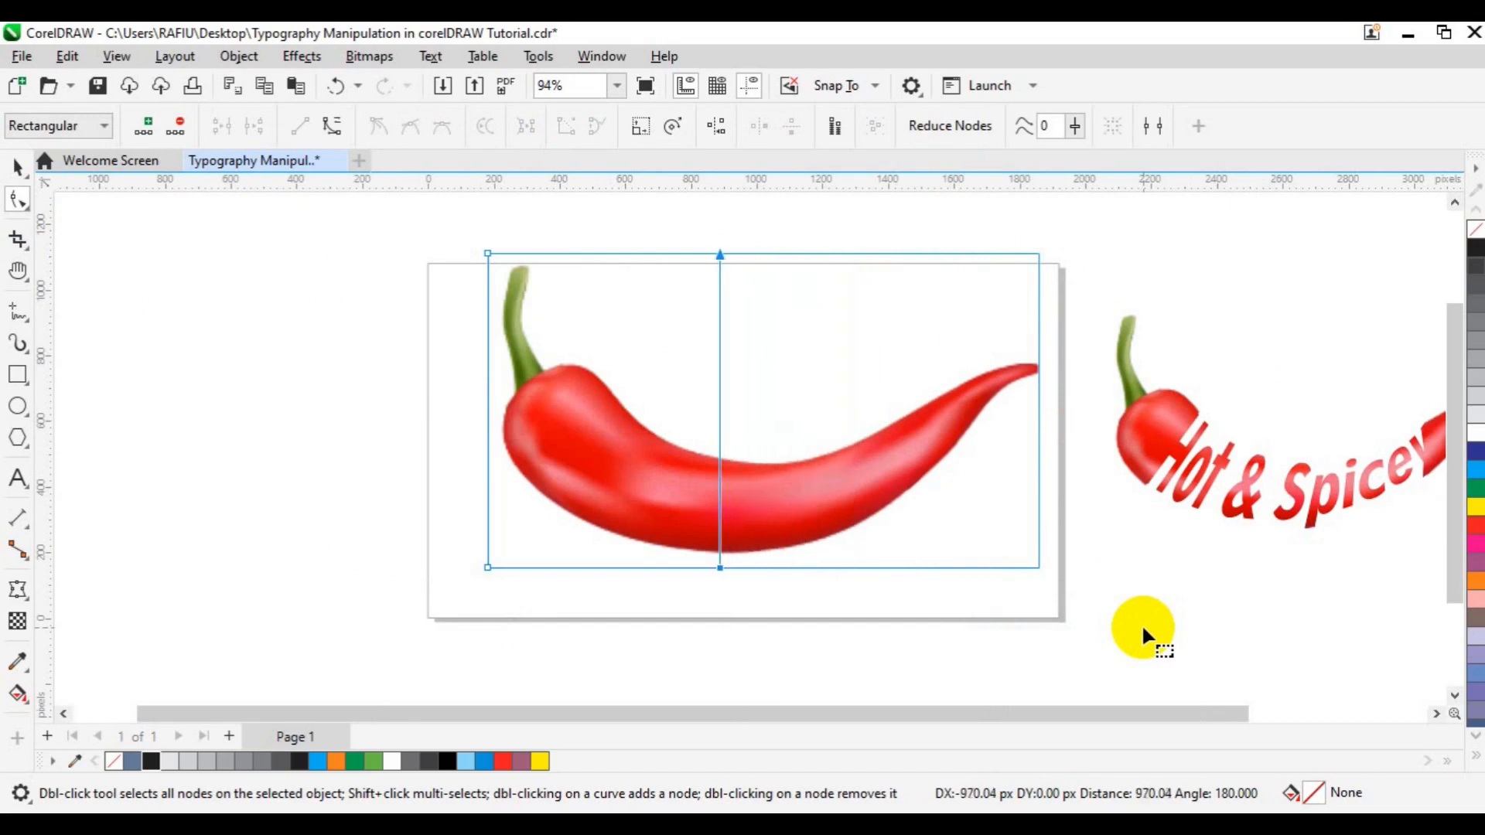
{"action": "key", "text": "Left"}
{"action": "key", "text": "Left"}
{"action": "key", "text": "Left"}
{"action": "key", "text": "Left"}
{"action": "key", "text": "Left"}
{"action": "key", "text": "Left"}
{"action": "key", "text": "Left"}
{"action": "key", "text": "Left"}
{"action": "key", "text": "Left"}
{"action": "key", "text": "Left"}
{"action": "key", "text": "Left"}
{"action": "key", "text": "Left"}
{"action": "key", "text": "Left"}
{"action": "key", "text": "Left"}
{"action": "key", "text": "Left"}
{"action": "key", "text": "Left"}
{"action": "key", "text": "Left"}
{"action": "key", "text": "Left"}
{"action": "key", "text": "Left"}
{"action": "key", "text": "Left"}
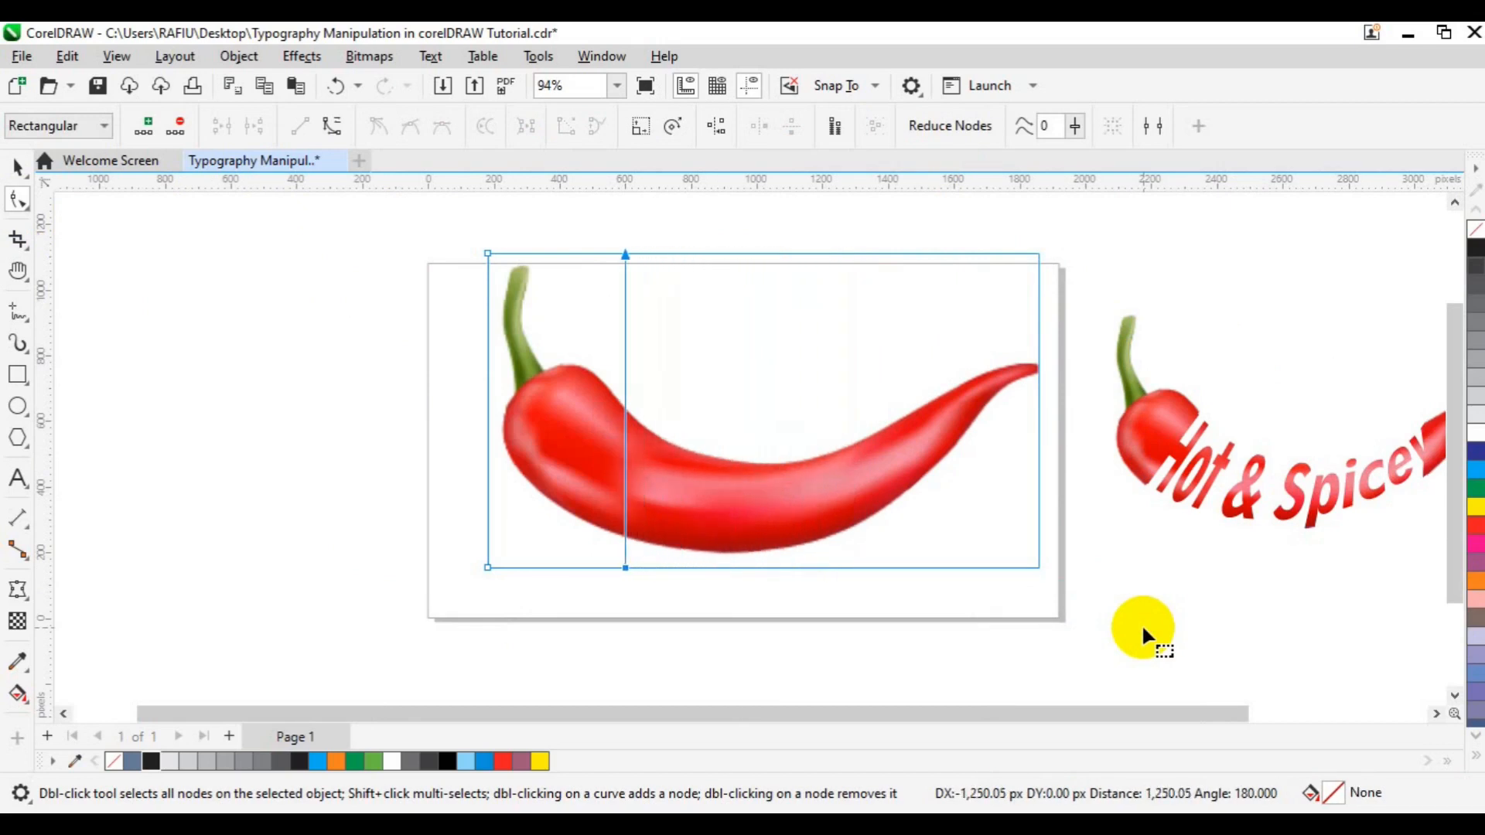
{"action": "key", "text": "Left"}
{"action": "key", "text": "Left"}
{"action": "key", "text": "Left"}
{"action": "key", "text": "Left"}
{"action": "key", "text": "Left"}
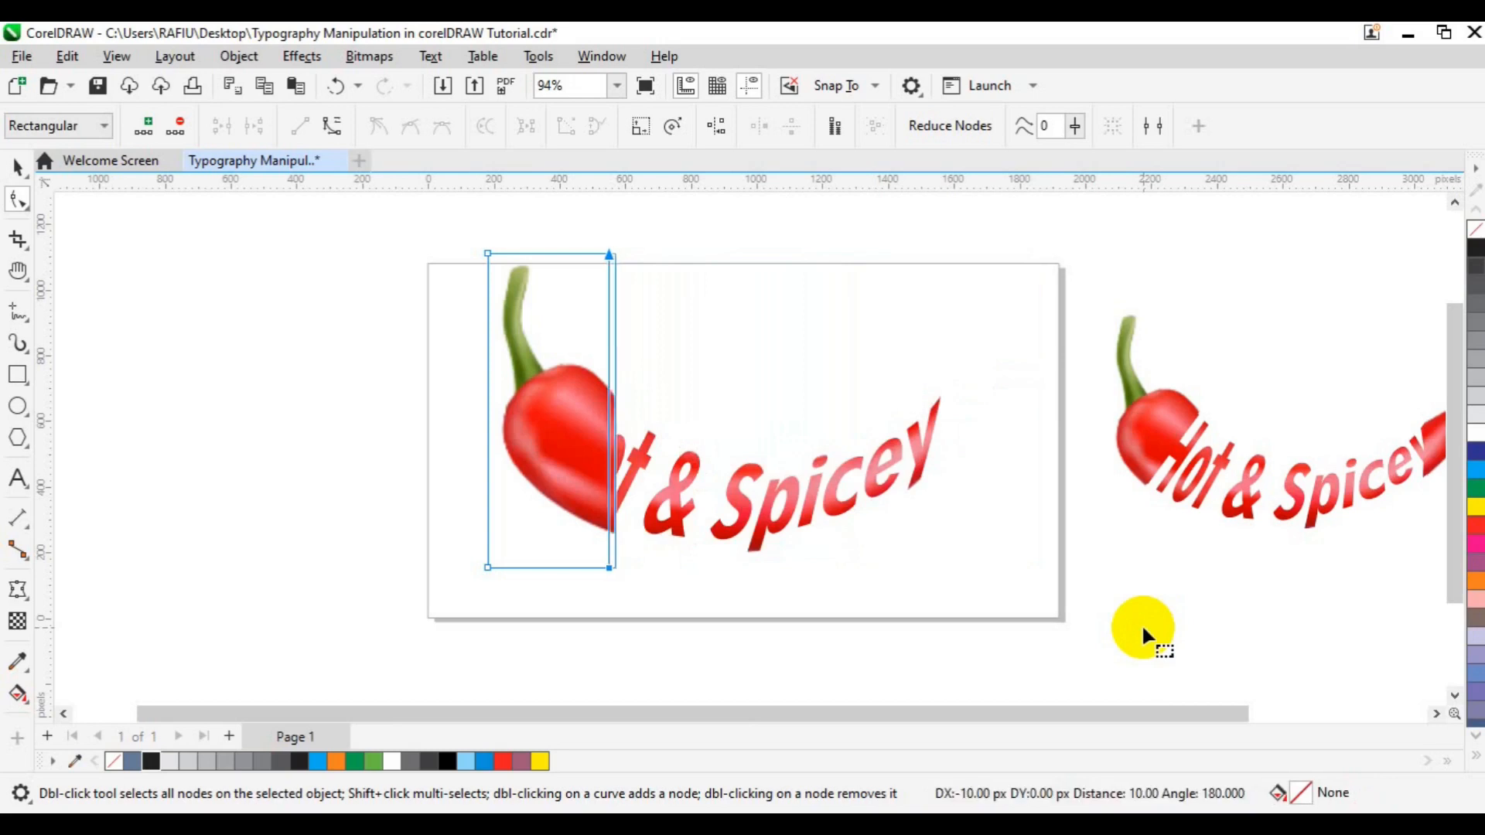
{"action": "key", "text": "Left"}
{"action": "key", "text": "Left"}
{"action": "key", "text": "Left"}
{"action": "key", "text": "Left"}
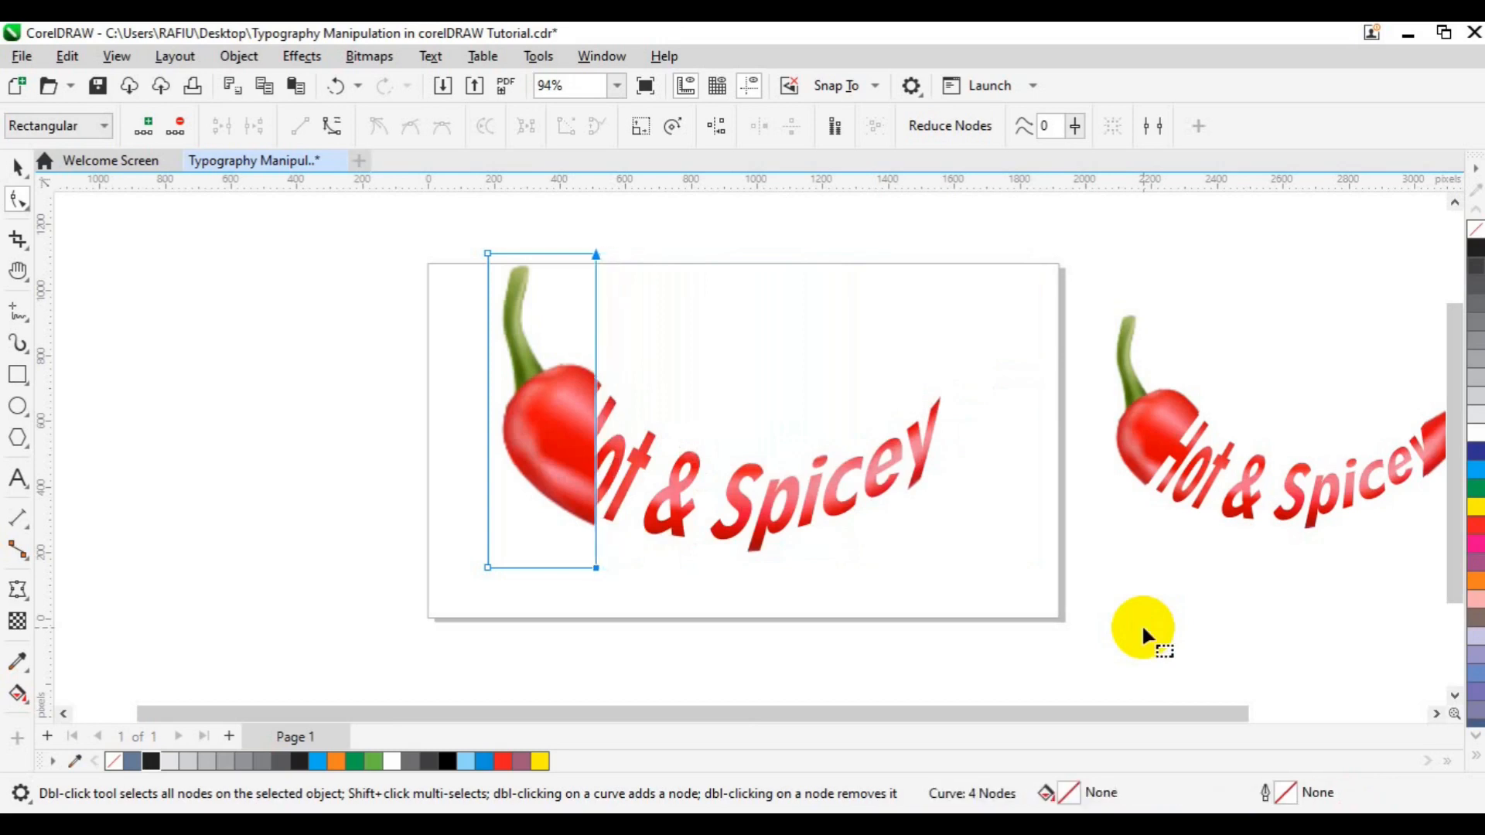
- Move the cropped chili's lower-right node about 250 px left to slant the cut edge along the letter H
{"action": "left_click_drag", "start_coordinate": [679, 582], "coordinate": [547, 541]}
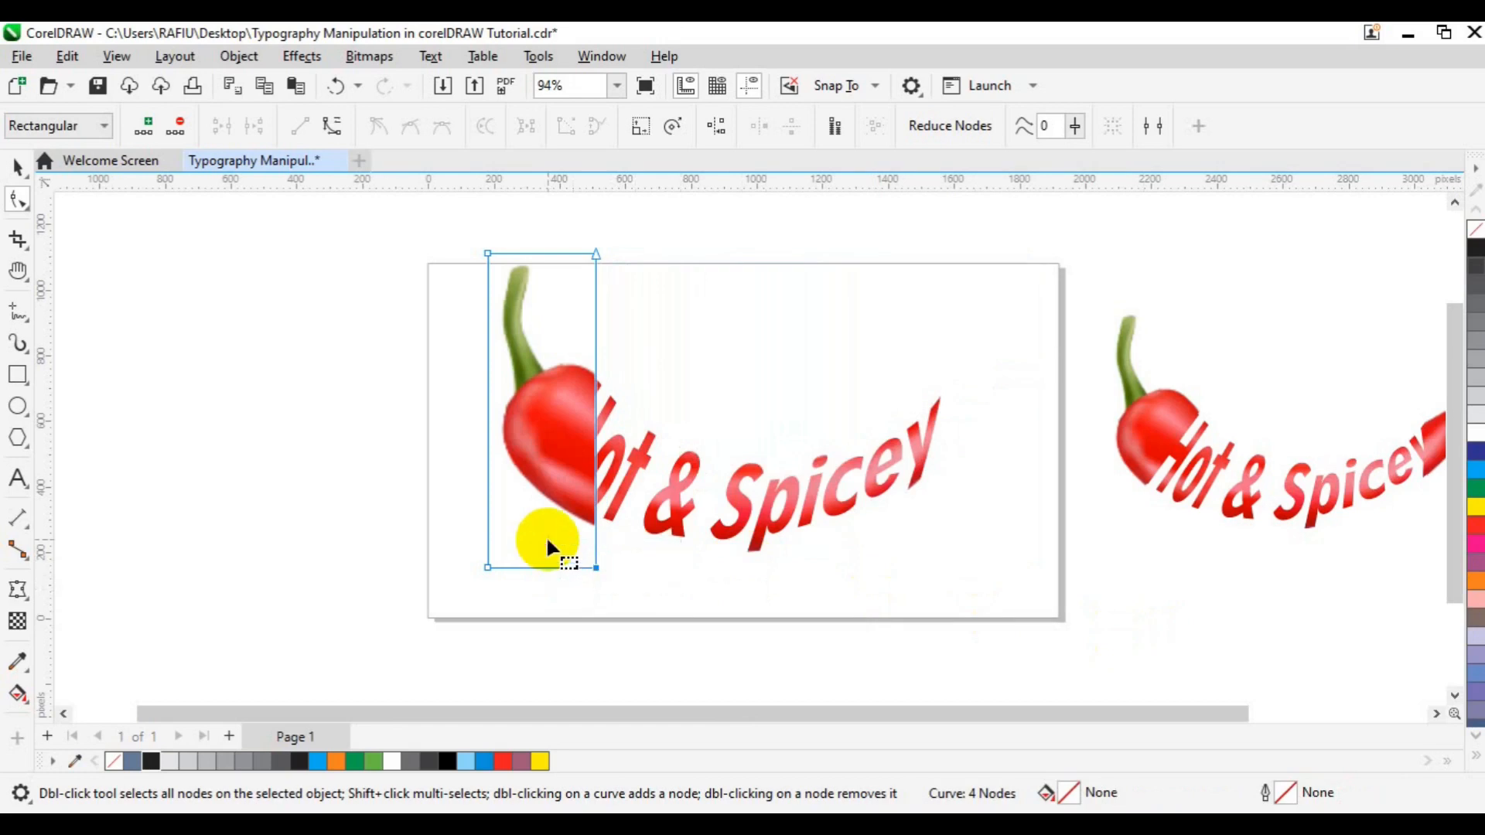
{"action": "key", "text": "Left"}
{"action": "key", "text": "Left"}
{"action": "key", "text": "Left"}
{"action": "key", "text": "Left"}
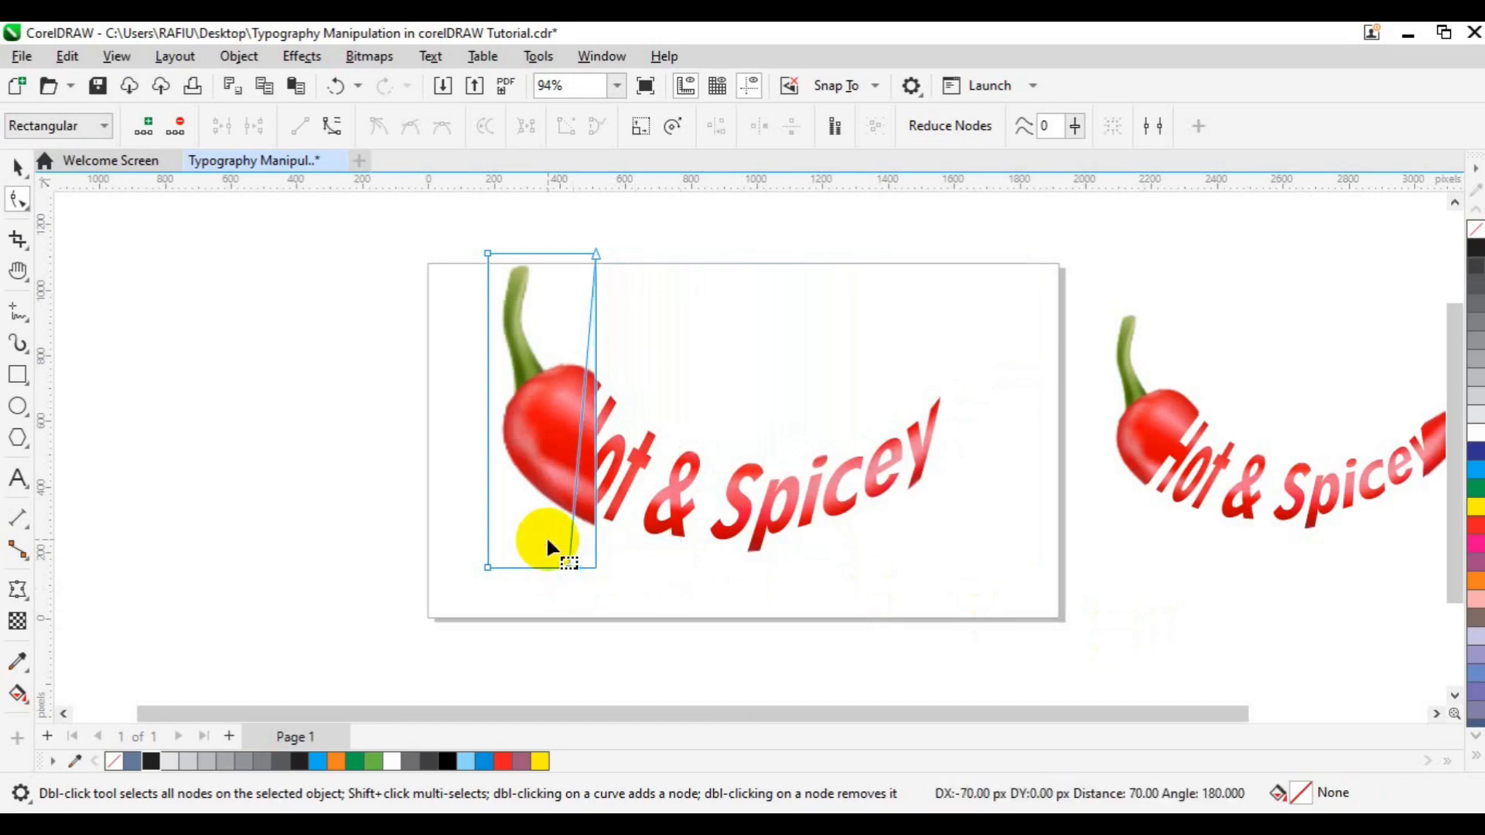
{"action": "key", "text": "Left"}
{"action": "key", "text": "Left"}
{"action": "key", "text": "Left"}
{"action": "key", "text": "Left"}
{"action": "key", "text": "Left"}
{"action": "key", "text": "Left"}
{"action": "key", "text": "Left"}
{"action": "key", "text": "Left"}
{"action": "key", "text": "Left"}
{"action": "key", "text": "Left"}
{"action": "key", "text": "Left"}
{"action": "key", "text": "Left"}
{"action": "key", "text": "Left"}
{"action": "key", "text": "Left"}
{"action": "key", "text": "Left"}
{"action": "key", "text": "Left"}
{"action": "key", "text": "Left"}
{"action": "key", "text": "Left"}
{"action": "key", "text": "Left"}
{"action": "key", "text": "Left"}
{"action": "left_click", "coordinate": [546, 539]}
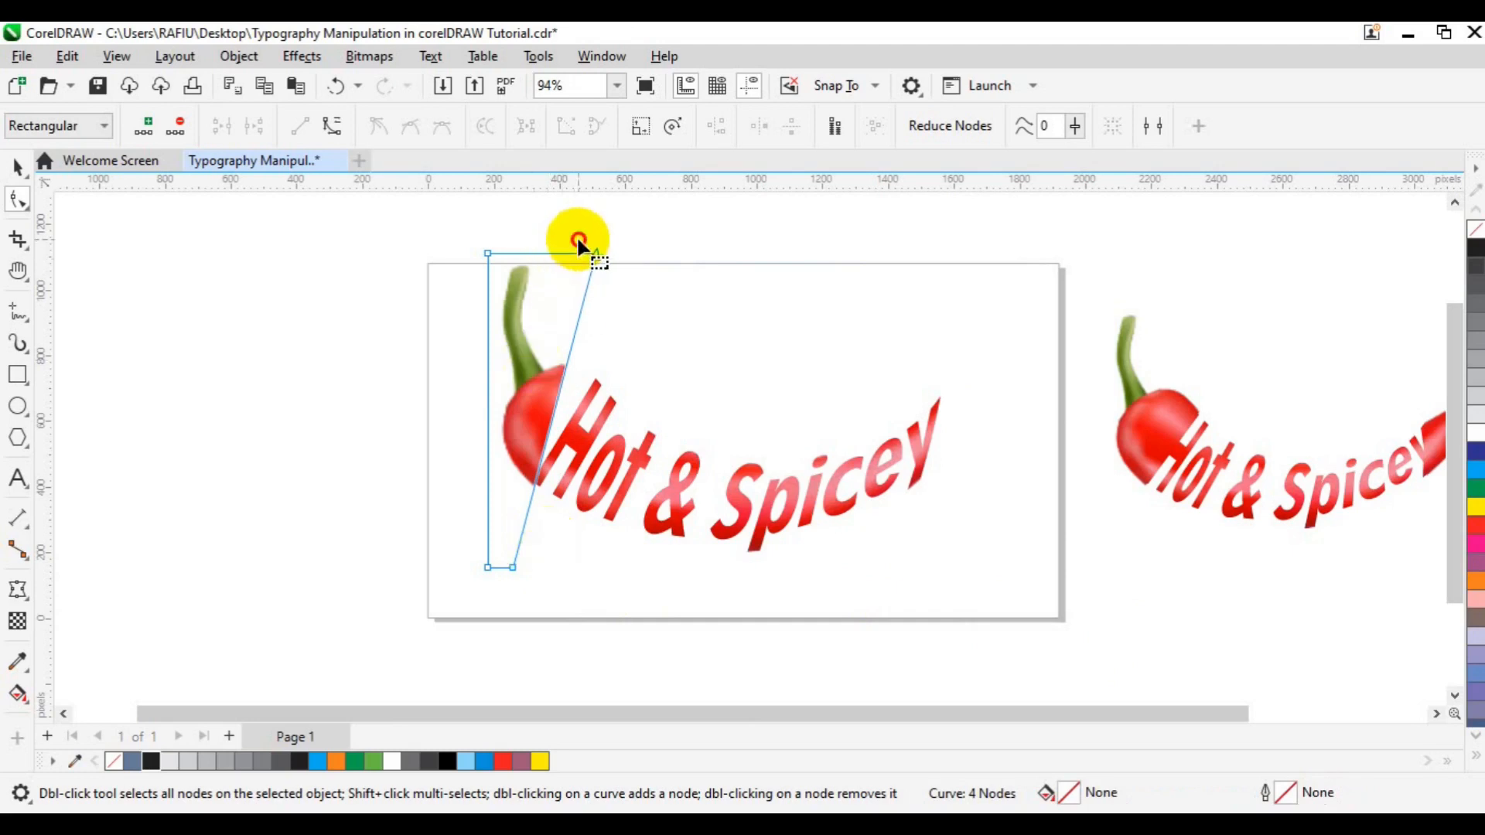
- Move the cropped chili's upper-right node about 190 px right to tilt the cut edge towards the slant of the H
{"action": "left_click_drag", "start_coordinate": [578, 241], "coordinate": [638, 264]}
{"action": "key", "text": "Right"}
{"action": "key", "text": "Right"}
{"action": "key", "text": "Right"}
{"action": "key", "text": "Right"}
{"action": "key", "text": "Right"}
{"action": "key", "text": "Right"}
{"action": "key", "text": "Right"}
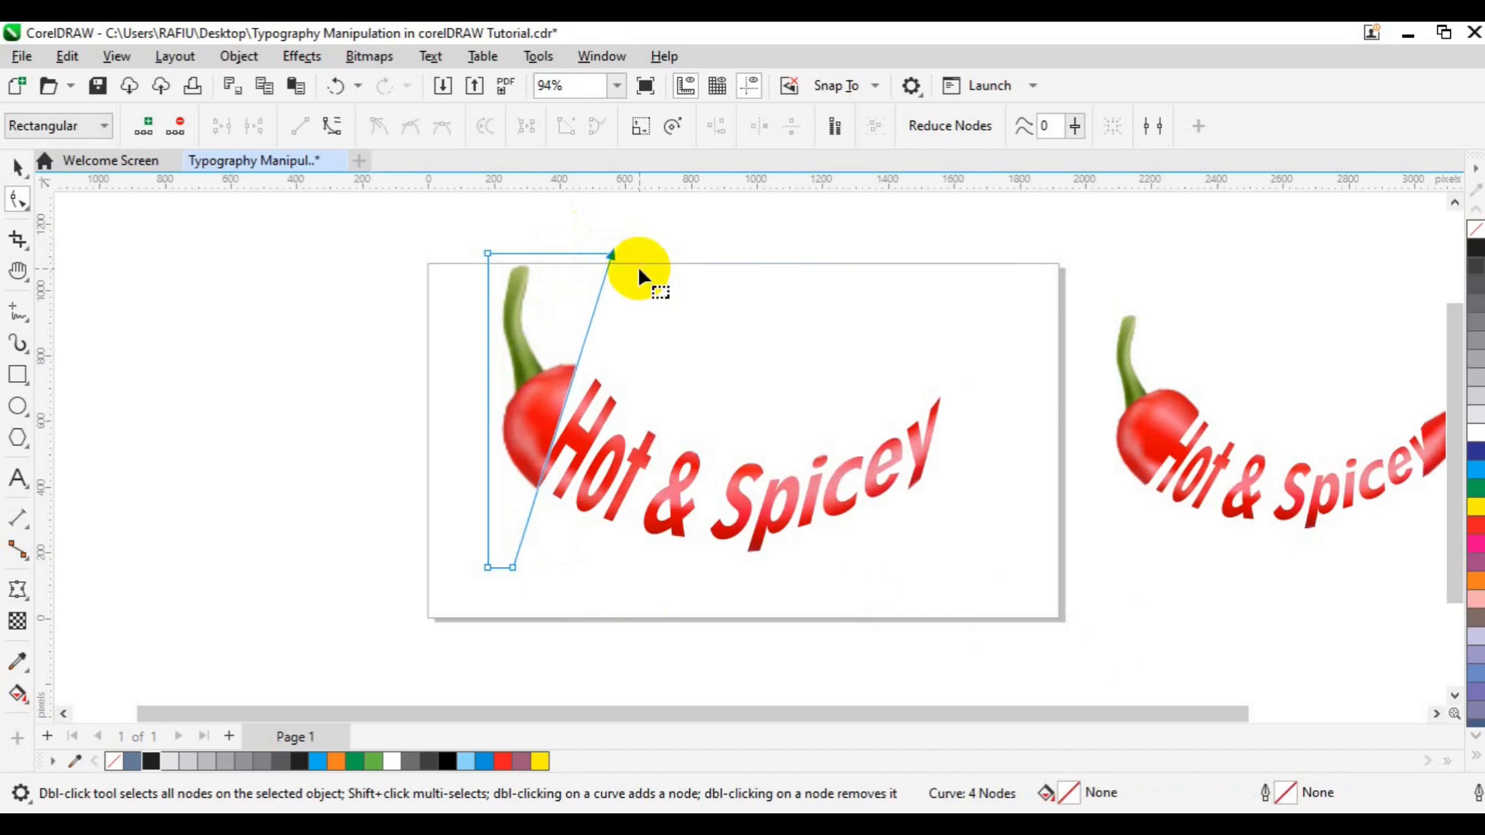
{"action": "key", "text": "Right"}
{"action": "key", "text": "Right"}
{"action": "key", "text": "Right"}
{"action": "key", "text": "Right"}
{"action": "key", "text": "Right"}
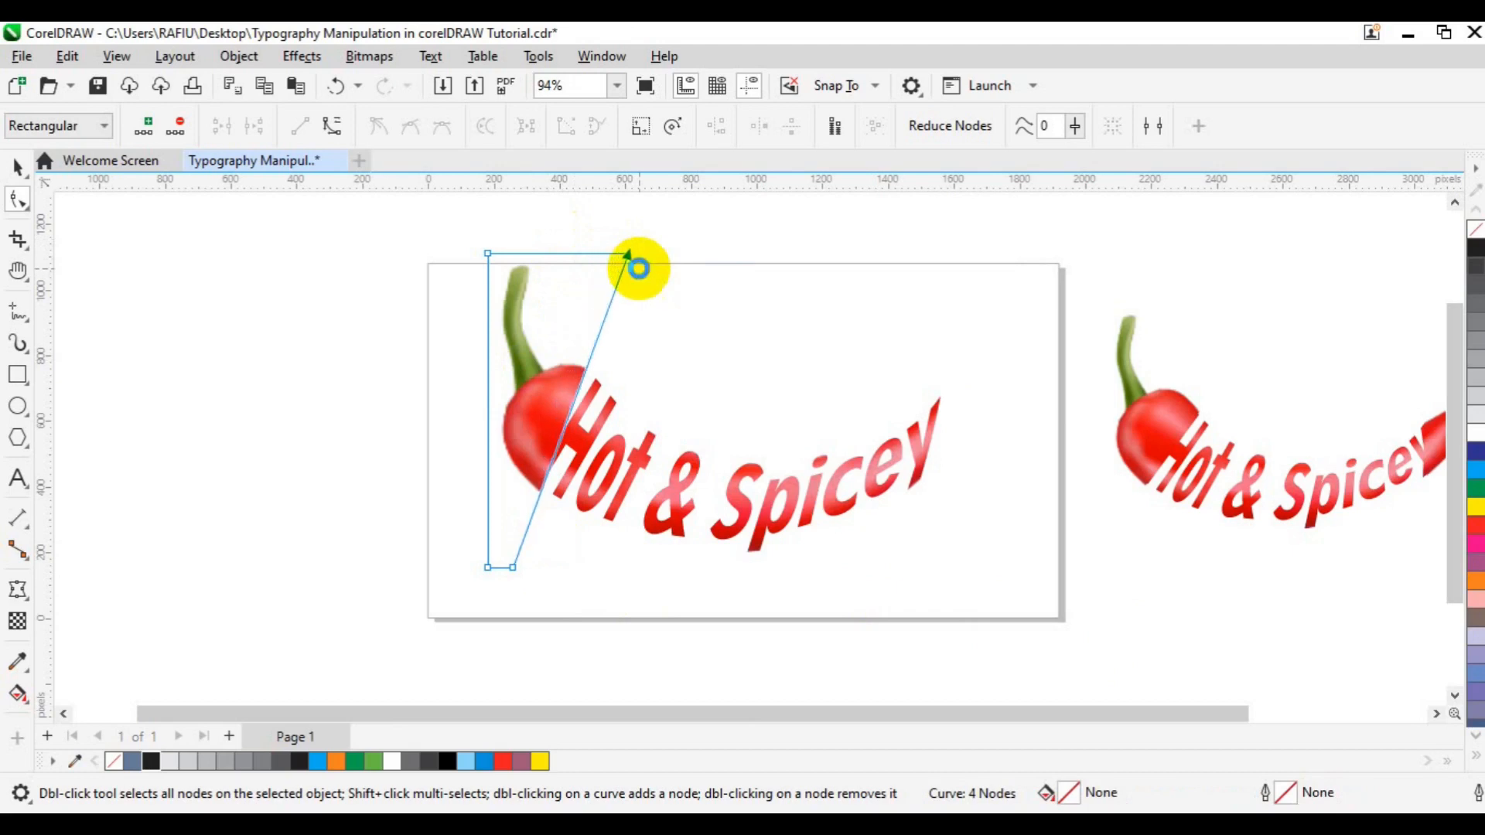
{"action": "key", "text": "Right"}
{"action": "key", "text": "Right"}
{"action": "key", "text": "Right"}
{"action": "key", "text": "Right"}
{"action": "key", "text": "Right"}
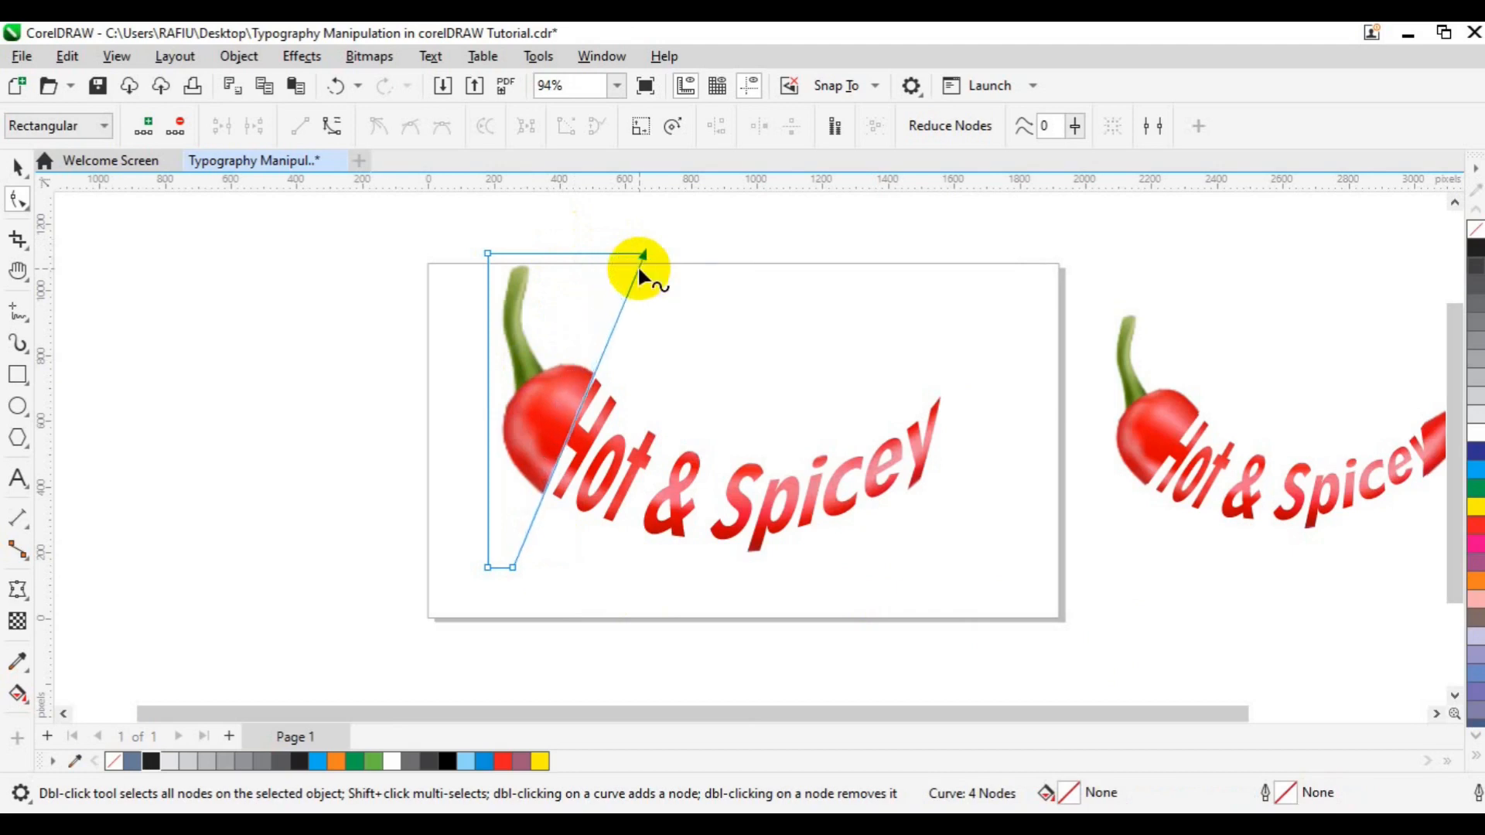
{"action": "key", "text": "Right"}
{"action": "key", "text": "Right"}
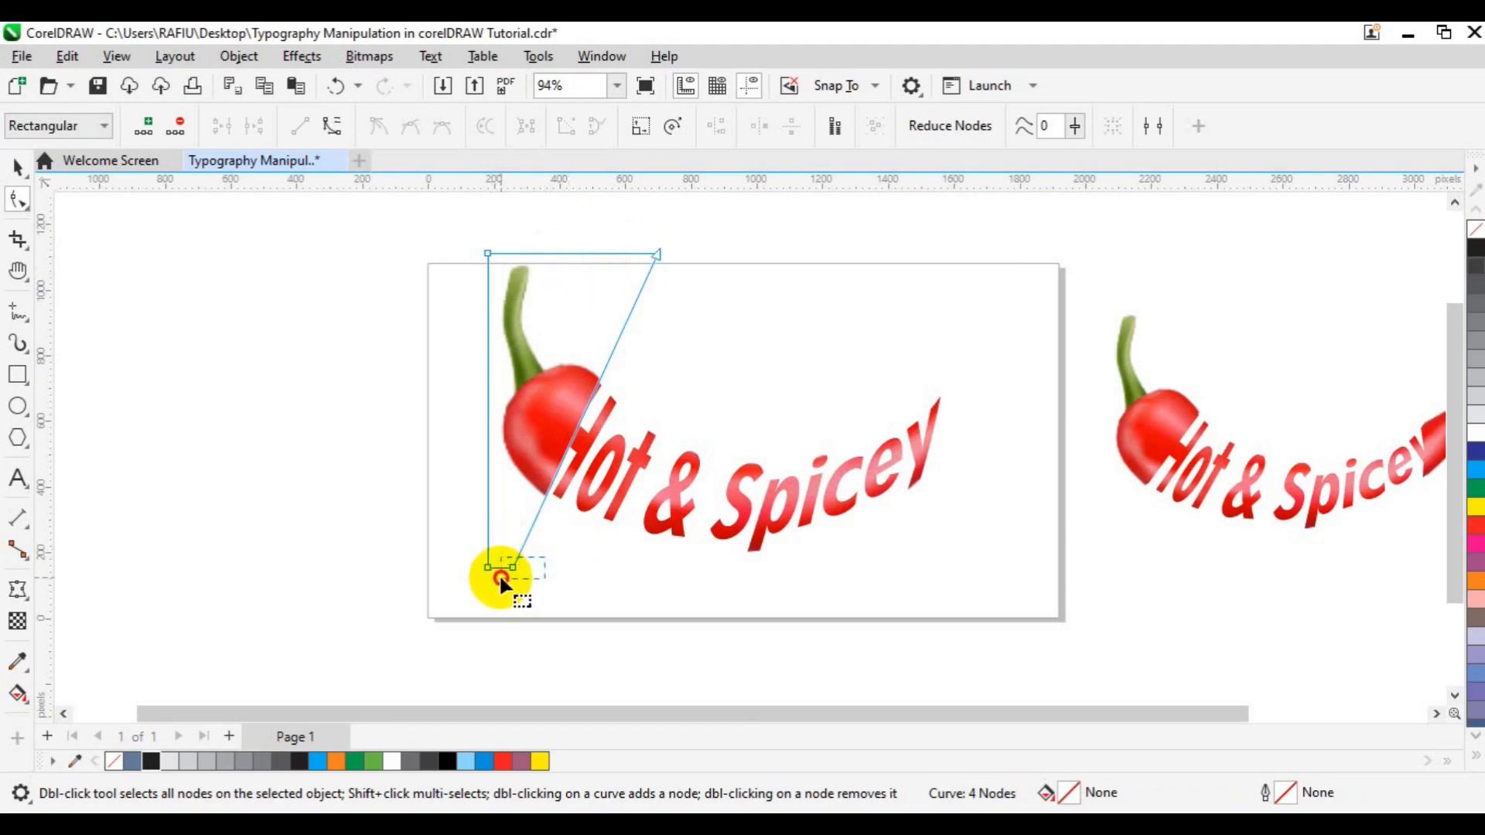
- Nudge the cropped chili's lower-right node further left, just past the lower-left corner, to open a gap before the H
{"action": "key", "text": "Left"}
{"action": "key", "text": "Left"}
{"action": "key", "text": "Left"}
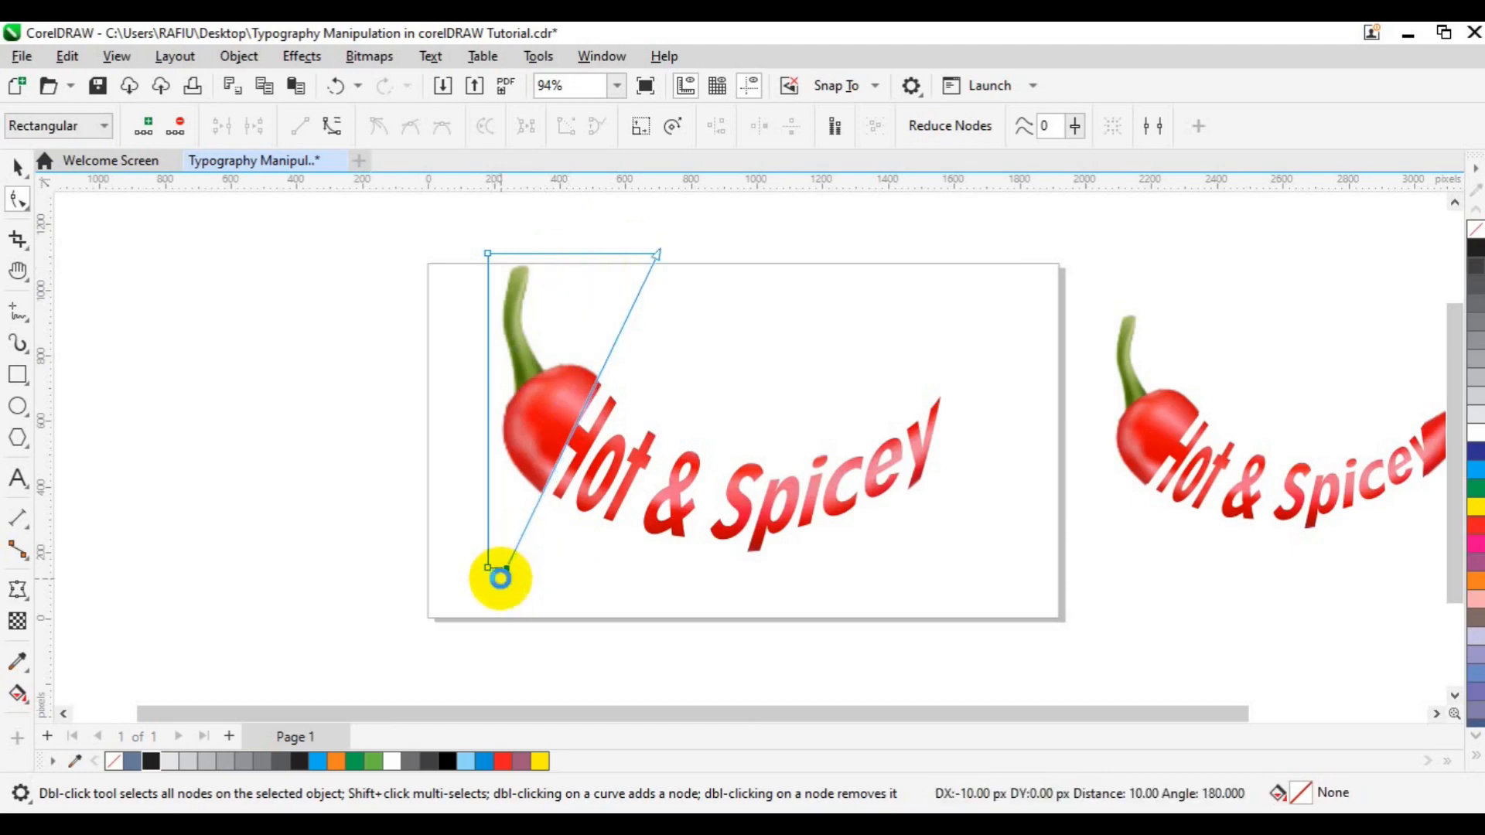
{"action": "key", "text": "Left"}
{"action": "key", "text": "Left"}
{"action": "key", "text": "Left"}
{"action": "key", "text": "Left"}
{"action": "key", "text": "Left"}
{"action": "key", "text": "Up"}
{"action": "key", "text": "Up"}
{"action": "left_click", "coordinate": [501, 585]}
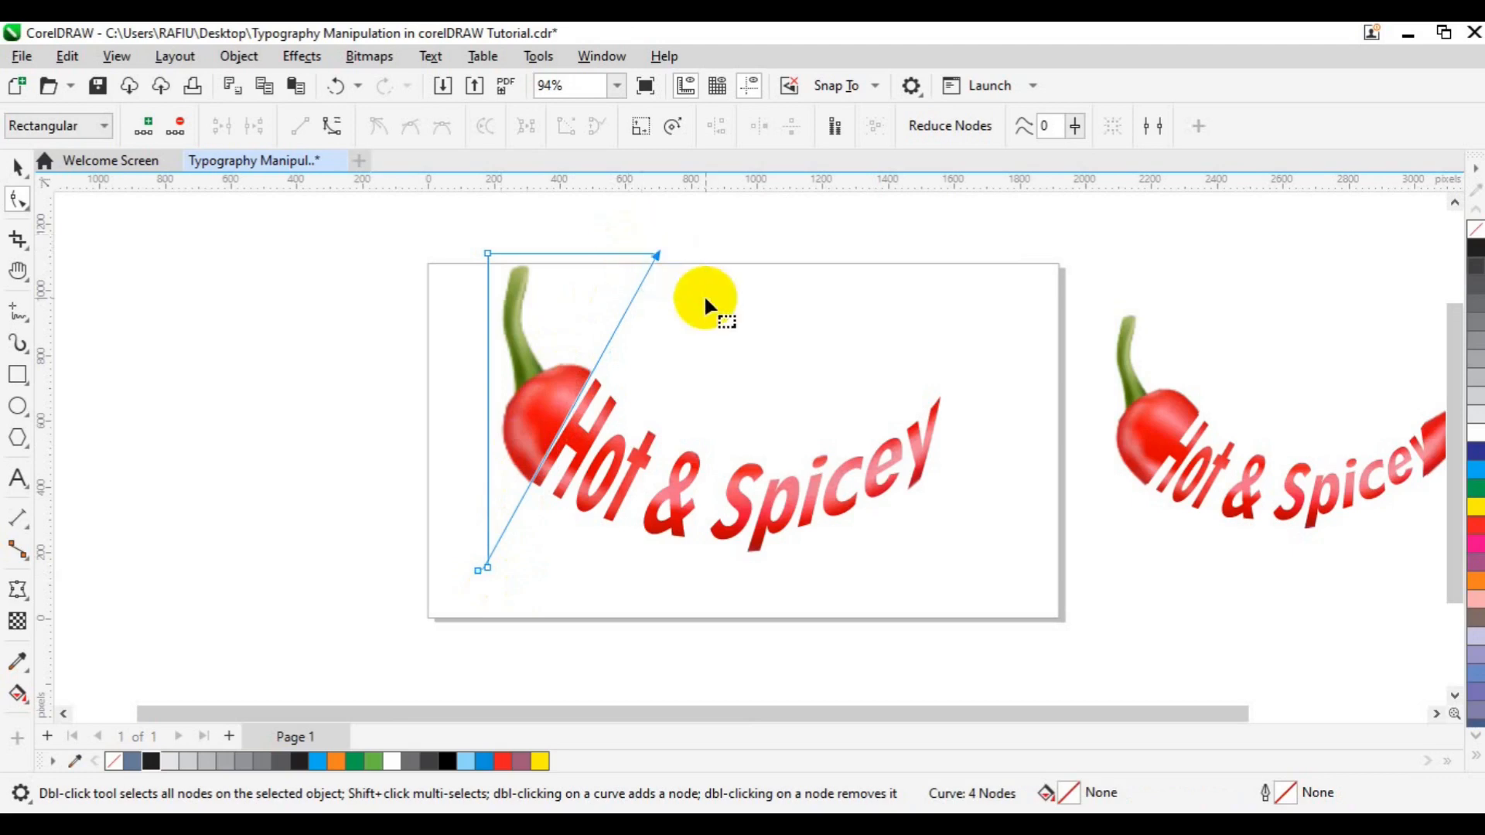
- Nudge the chili crop's upper-right node about 40 px right to match the H's slant, and finish node editing
{"action": "key", "text": "Right"}
{"action": "key", "text": "Right"}
{"action": "key", "text": "Right"}
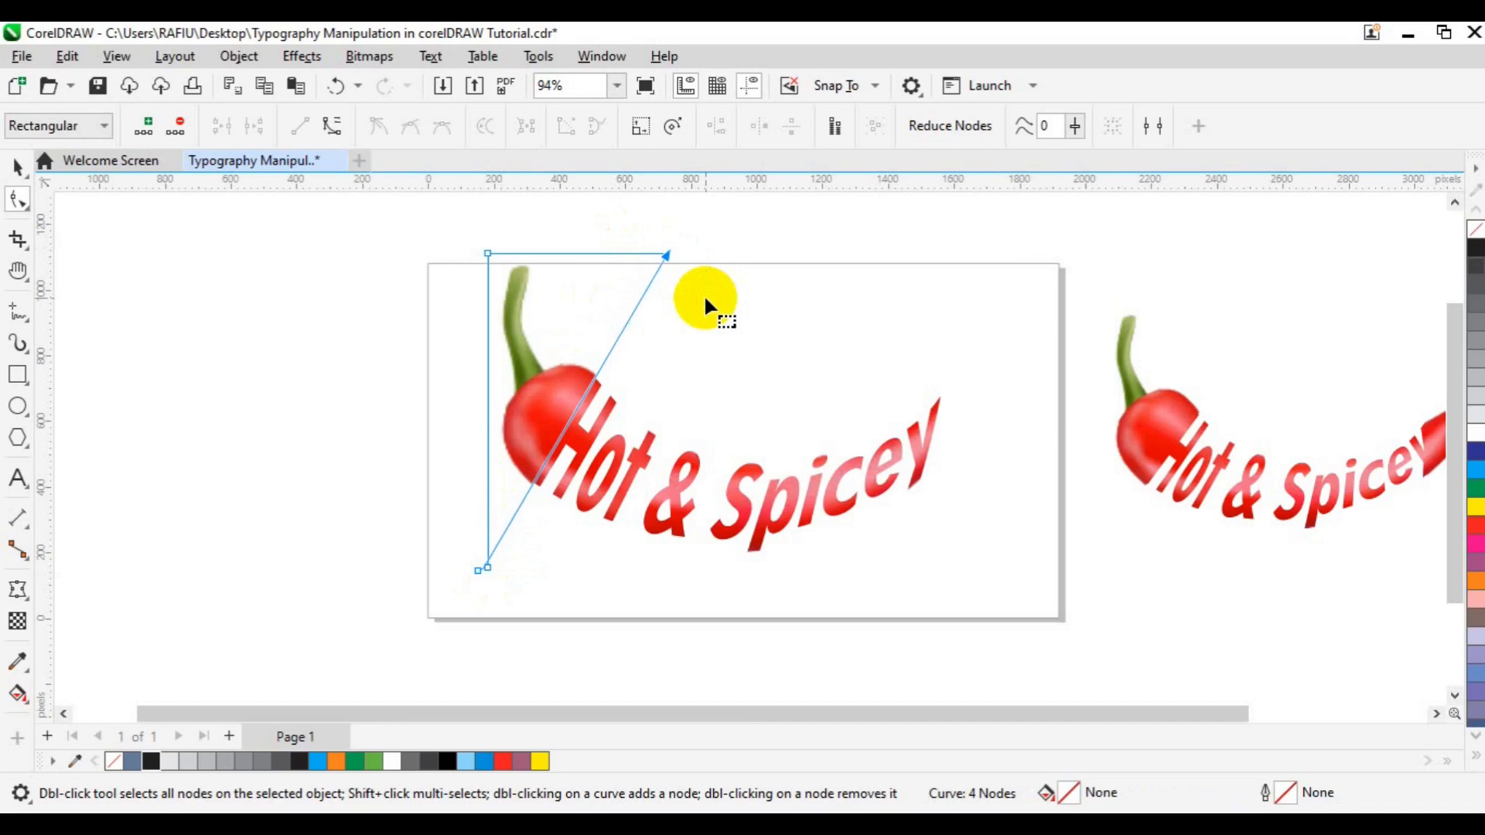
{"action": "key", "text": "Right"}
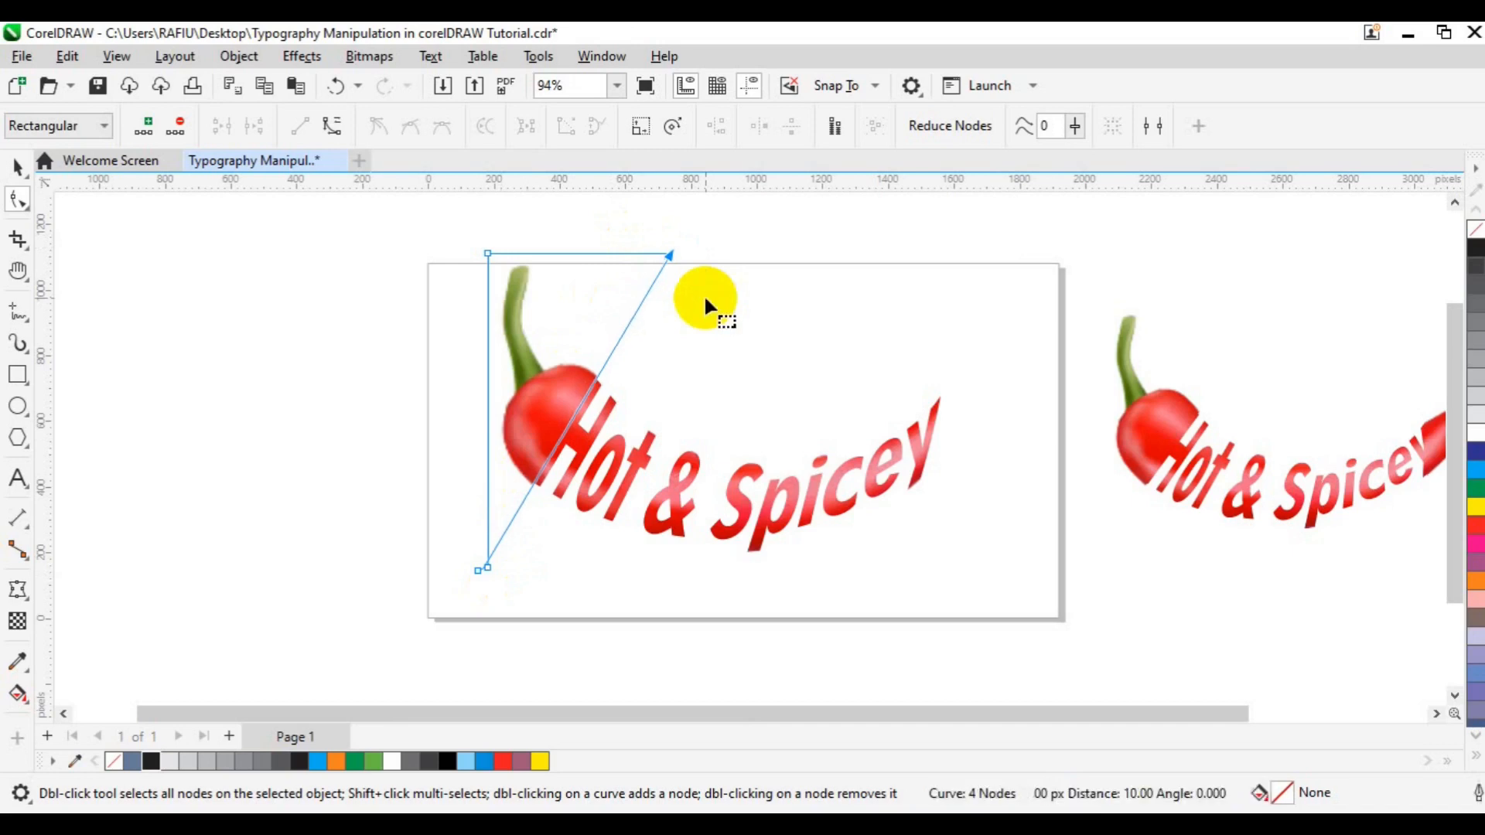
{"action": "key", "text": "space"}
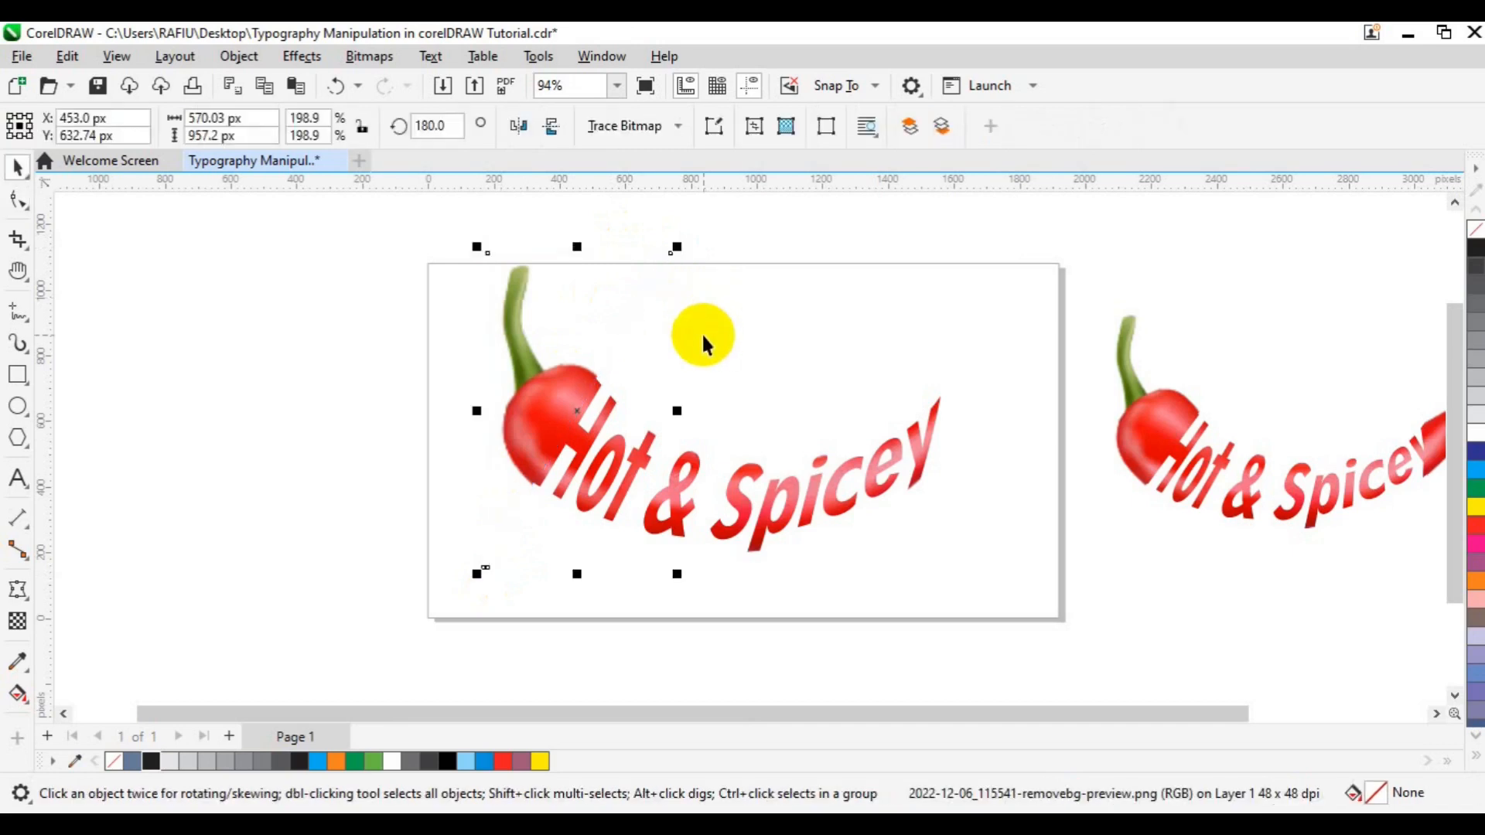
- Undo the last node change on the stem-end crop, nudge its upper-right node 10 px right, and finish node editing
{"action": "key", "text": "ctrl+z"}
{"action": "left_click", "coordinate": [20, 199]}
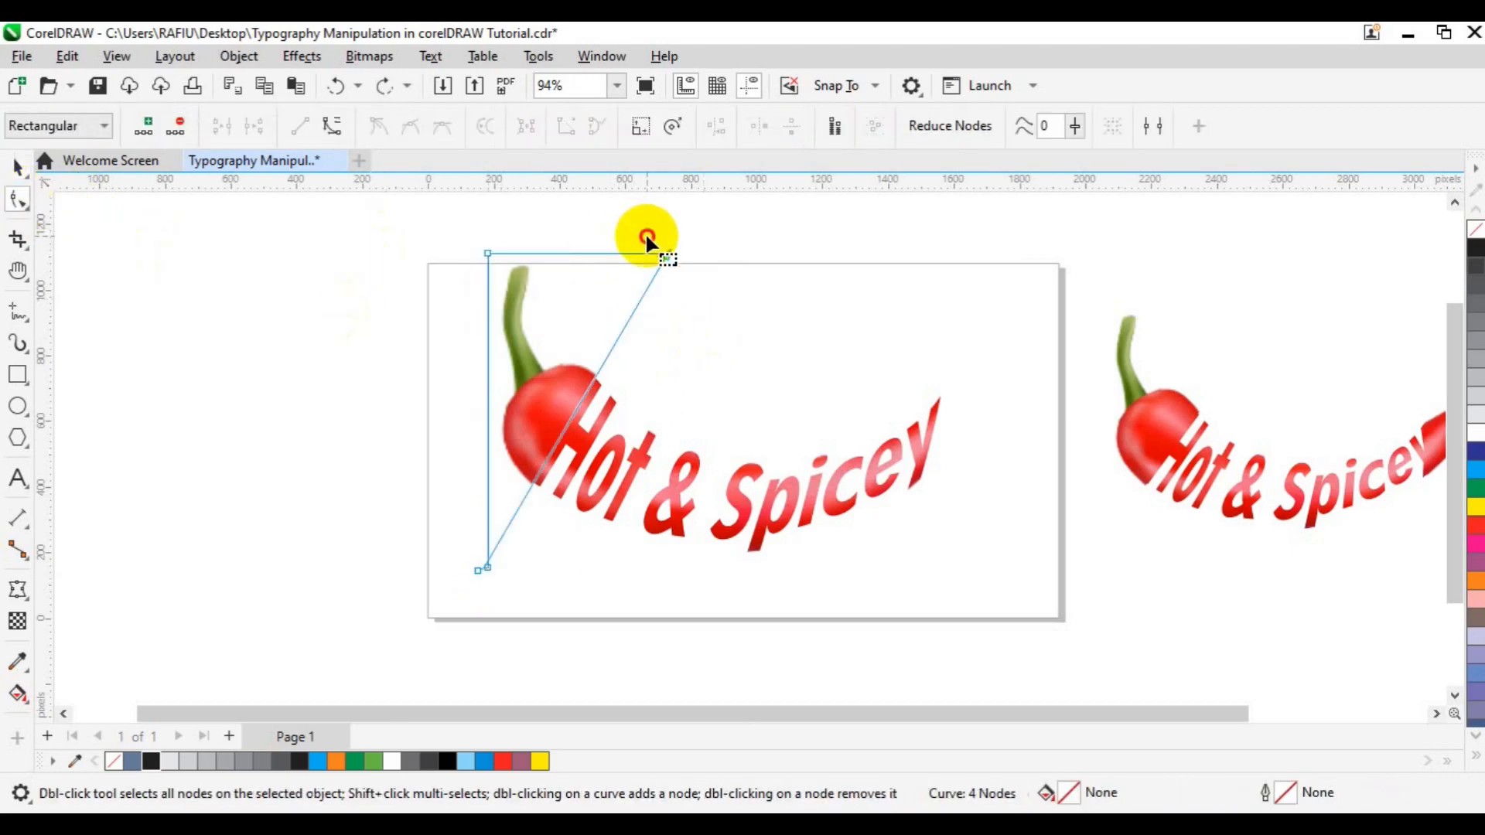
{"action": "left_click_drag", "start_coordinate": [647, 234], "coordinate": [685, 260]}
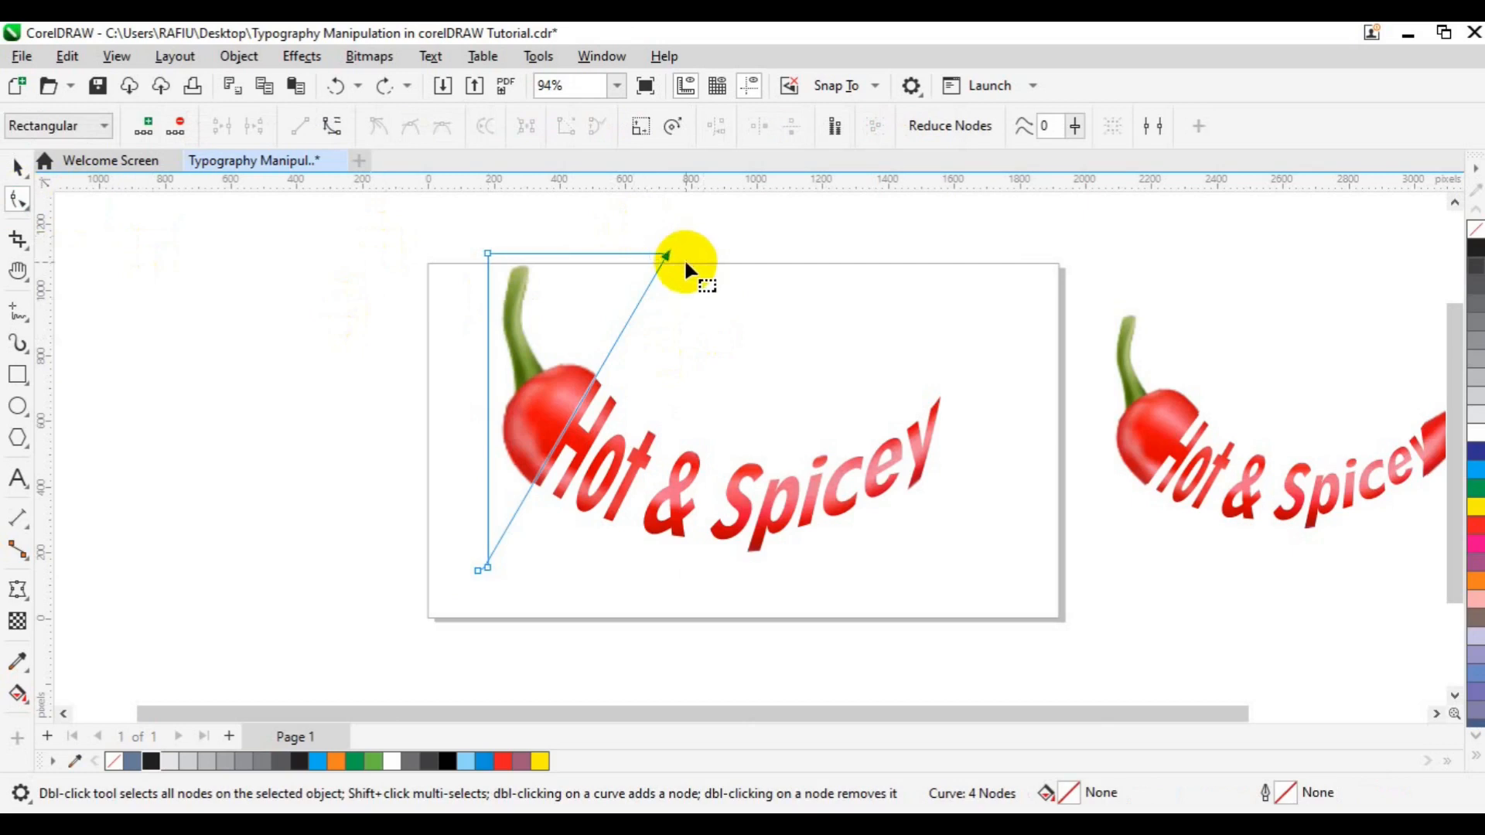
{"action": "key", "text": "Right"}
{"action": "key", "text": "space"}
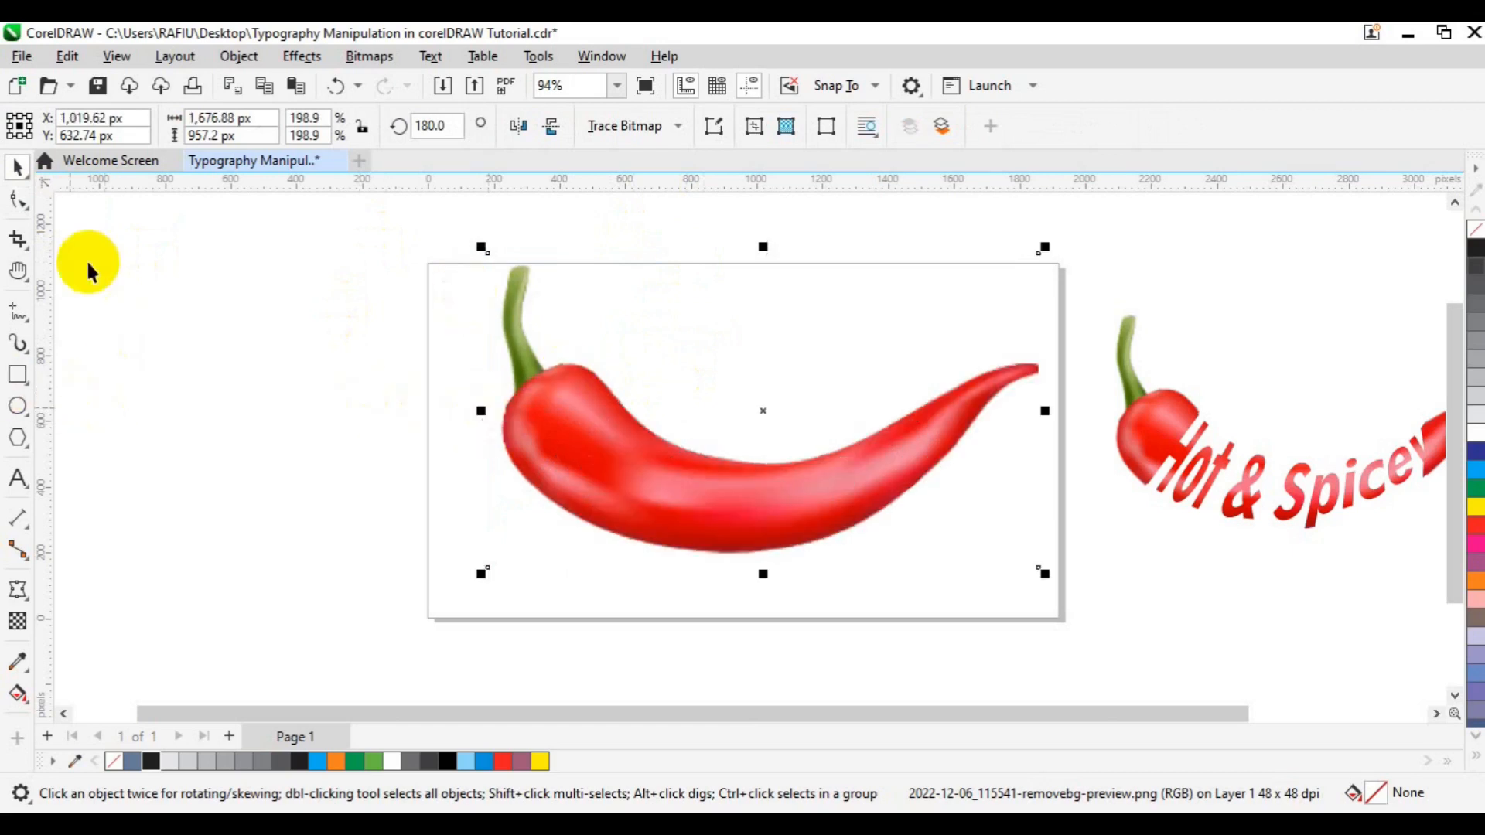
- Move both left nodes of the full chili copy about 1,370 px right to crop it down to the tip beside the Y
{"action": "left_click", "coordinate": [19, 203]}
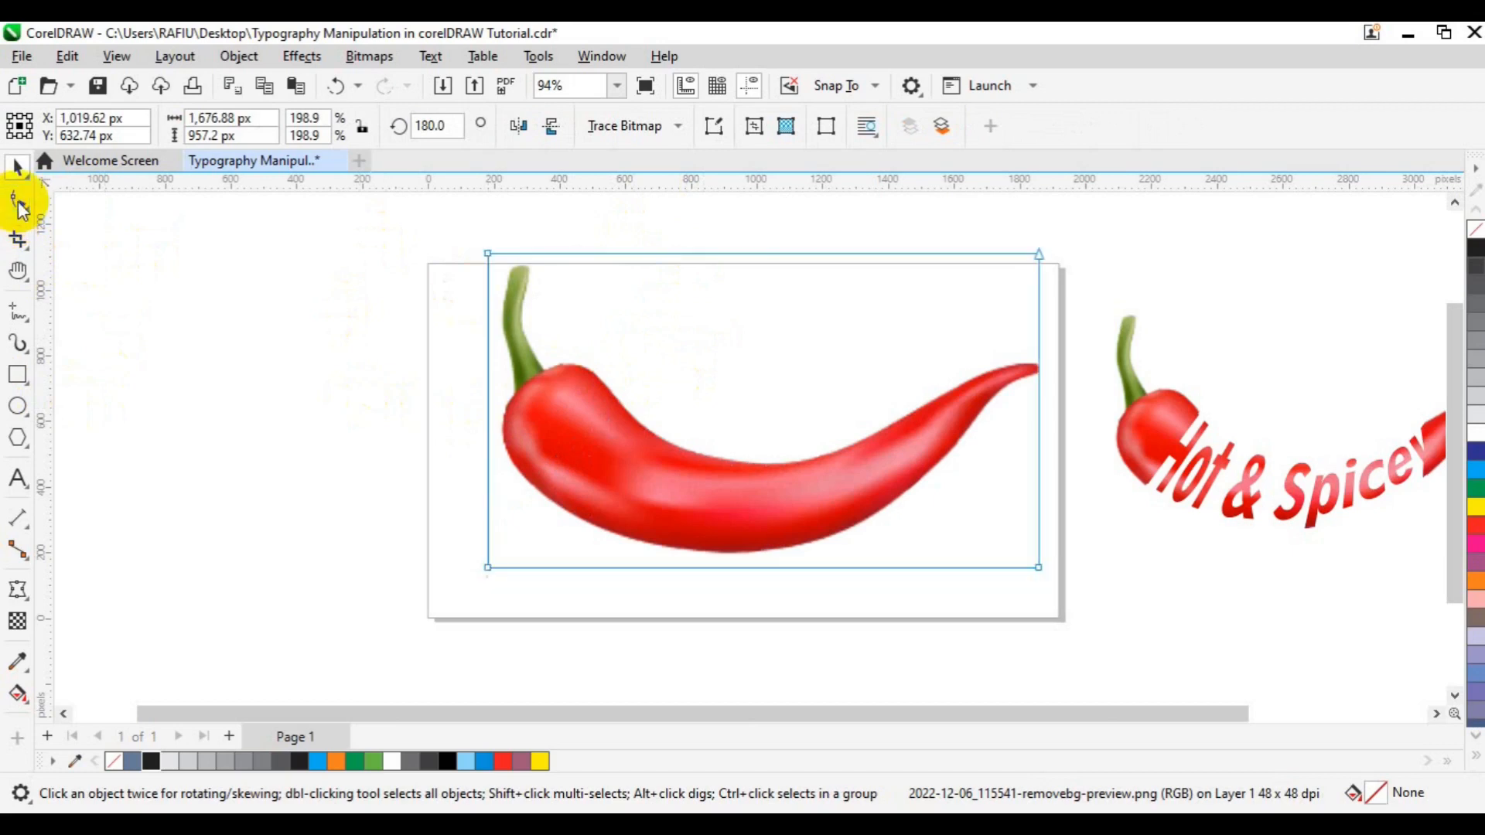
{"action": "left_click_drag", "start_coordinate": [454, 228], "coordinate": [747, 588]}
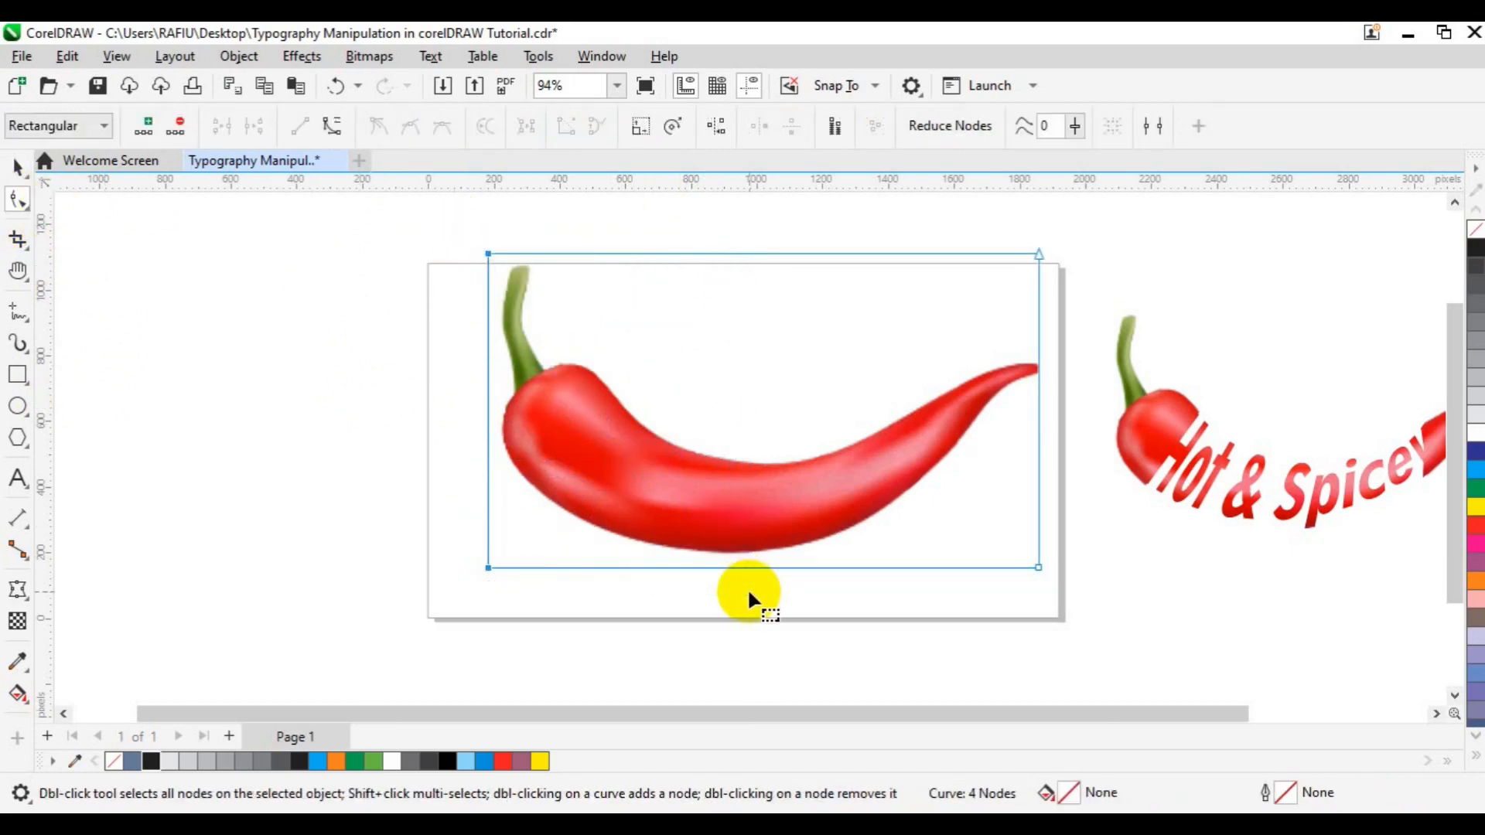
{"action": "key", "text": "Right"}
{"action": "key", "text": "Right"}
{"action": "key", "text": "Right"}
{"action": "key", "text": "Right"}
{"action": "key", "text": "Right"}
{"action": "key", "text": "Right"}
{"action": "key", "text": "Right"}
{"action": "key", "text": "Right"}
{"action": "key", "text": "Right"}
{"action": "key", "text": "Right"}
{"action": "key", "text": "Right"}
{"action": "key", "text": "Right"}
{"action": "key", "text": "Right"}
{"action": "key", "text": "Right"}
{"action": "key", "text": "Right"}
{"action": "key", "text": "Right"}
{"action": "key", "text": "Right"}
{"action": "key", "text": "Right"}
{"action": "key", "text": "Right"}
{"action": "key", "text": "Right"}
{"action": "key", "text": "Right"}
{"action": "key", "text": "Right"}
{"action": "key", "text": "Right"}
{"action": "key", "text": "Right"}
{"action": "key", "text": "Right"}
{"action": "key", "text": "Right"}
{"action": "key", "text": "Right"}
{"action": "key", "text": "Right"}
{"action": "key", "text": "Right"}
{"action": "key", "text": "Right"}
{"action": "key", "text": "Right"}
{"action": "key", "text": "Right"}
{"action": "key", "text": "Right"}
{"action": "key", "text": "Right"}
{"action": "key", "text": "Right"}
{"action": "key", "text": "Right"}
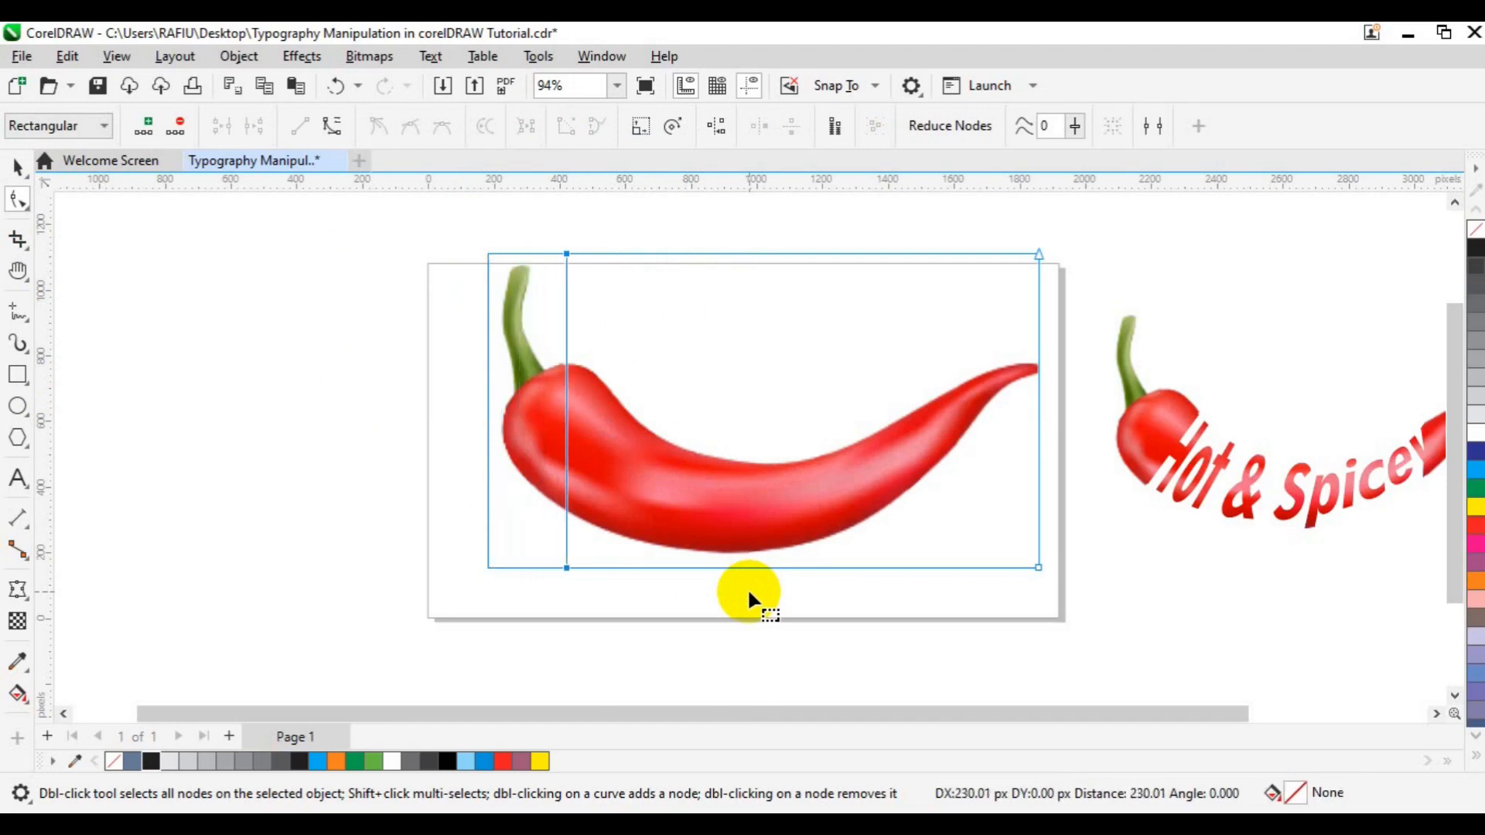
{"action": "key", "text": "Right"}
{"action": "key", "text": "Right"}
{"action": "key", "text": "Right"}
{"action": "key", "text": "Right"}
{"action": "key", "text": "Right"}
{"action": "key", "text": "Right"}
{"action": "key", "text": "Right"}
{"action": "key", "text": "Right"}
{"action": "key", "text": "Right"}
{"action": "key", "text": "Right"}
{"action": "key", "text": "Right"}
{"action": "key", "text": "Right"}
{"action": "key", "text": "Right"}
{"action": "key", "text": "Right"}
{"action": "key", "text": "Right"}
{"action": "key", "text": "Right"}
{"action": "key", "text": "Right"}
{"action": "key", "text": "Right"}
{"action": "key", "text": "Right"}
{"action": "key", "text": "Right"}
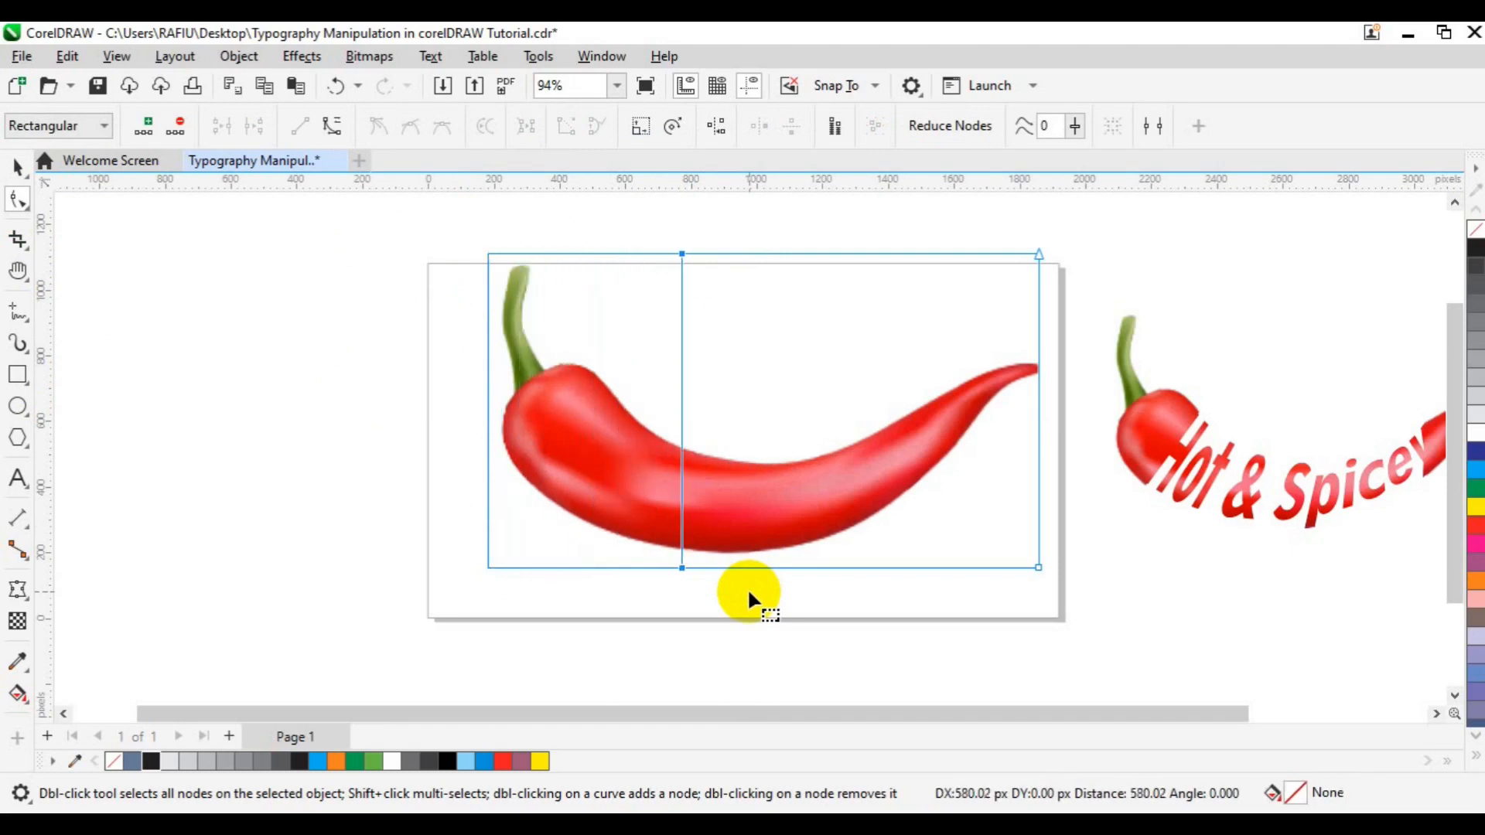
{"action": "key", "text": "Right"}
{"action": "key", "text": "Right"}
{"action": "key", "text": "Right"}
{"action": "key", "text": "Right"}
{"action": "key", "text": "Right"}
{"action": "key", "text": "Right"}
{"action": "key", "text": "Right"}
{"action": "key", "text": "Right"}
{"action": "key", "text": "Right"}
{"action": "key", "text": "Right"}
{"action": "key", "text": "Right"}
{"action": "key", "text": "Right"}
{"action": "key", "text": "Right"}
{"action": "key", "text": "Right"}
{"action": "key", "text": "Right"}
{"action": "key", "text": "Right"}
{"action": "key", "text": "Right"}
{"action": "key", "text": "Right"}
{"action": "key", "text": "Right"}
{"action": "key", "text": "Right"}
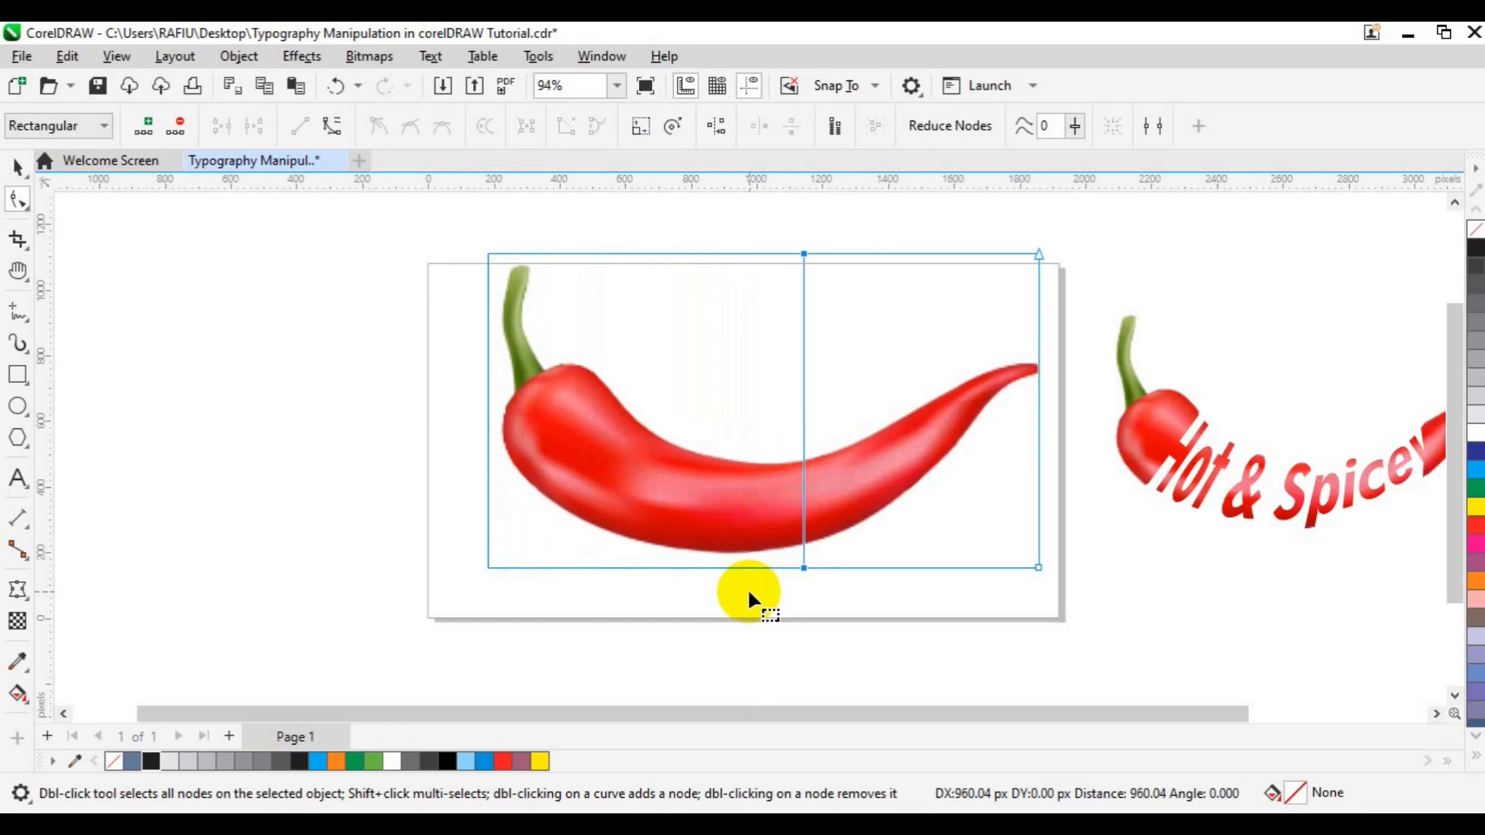
{"action": "key", "text": "Right"}
{"action": "key", "text": "Right"}
{"action": "key", "text": "Right"}
{"action": "key", "text": "Right"}
{"action": "key", "text": "Right"}
{"action": "key", "text": "Right"}
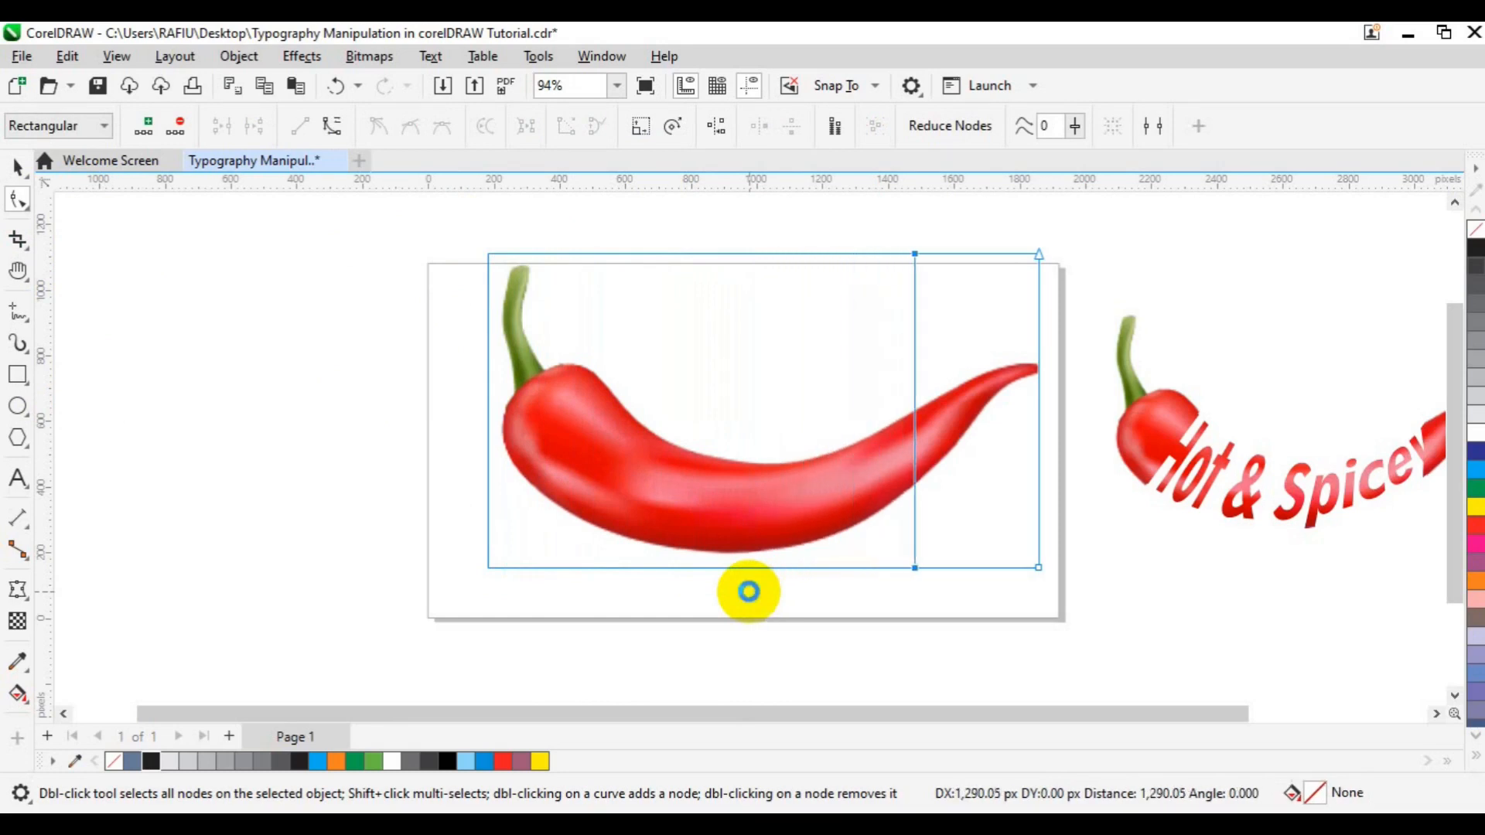
{"action": "key", "text": "Right"}
{"action": "key", "text": "Right"}
{"action": "key", "text": "Right"}
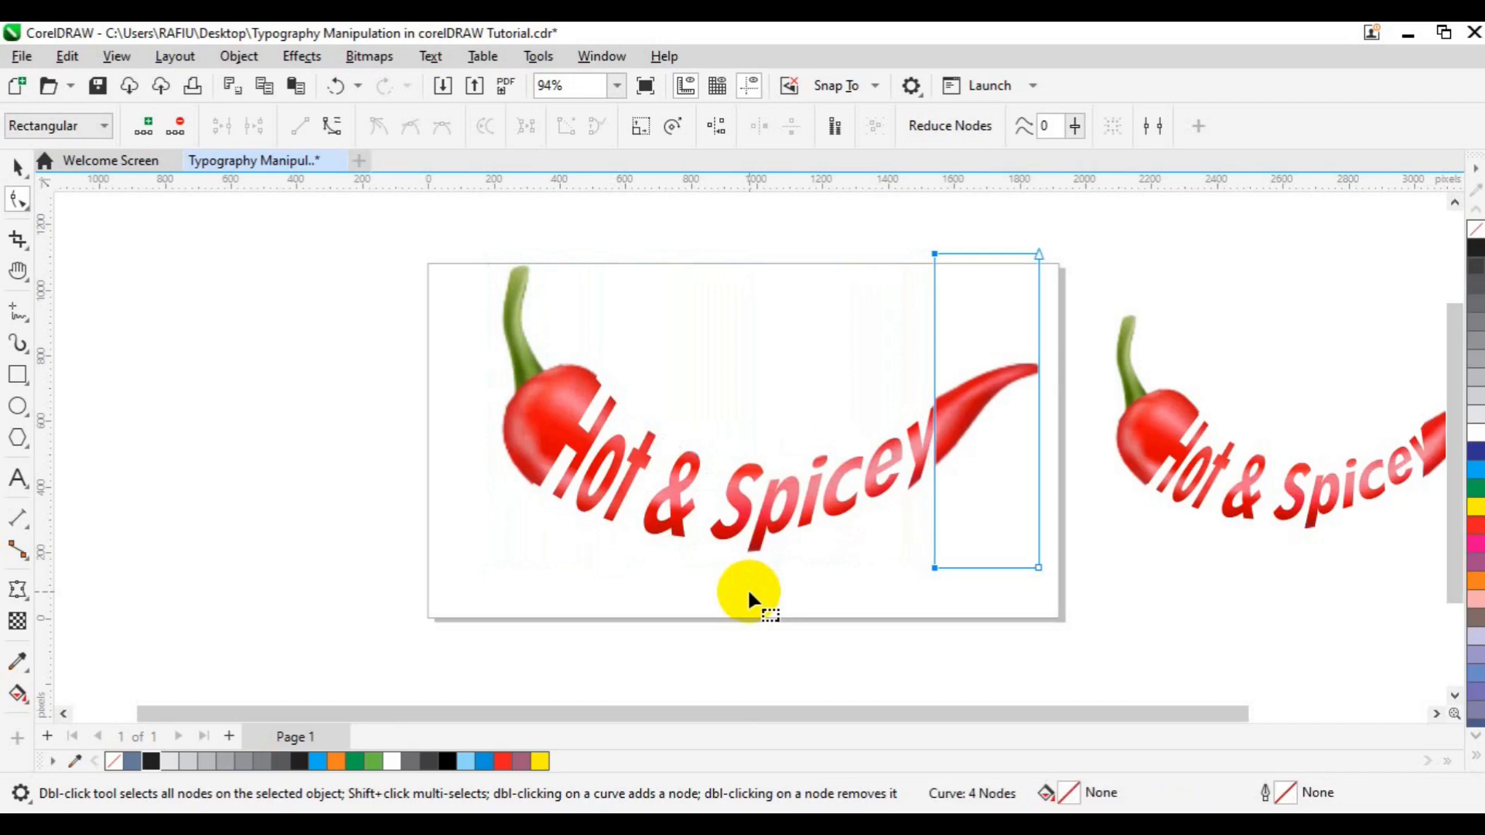
{"action": "key", "text": "Right"}
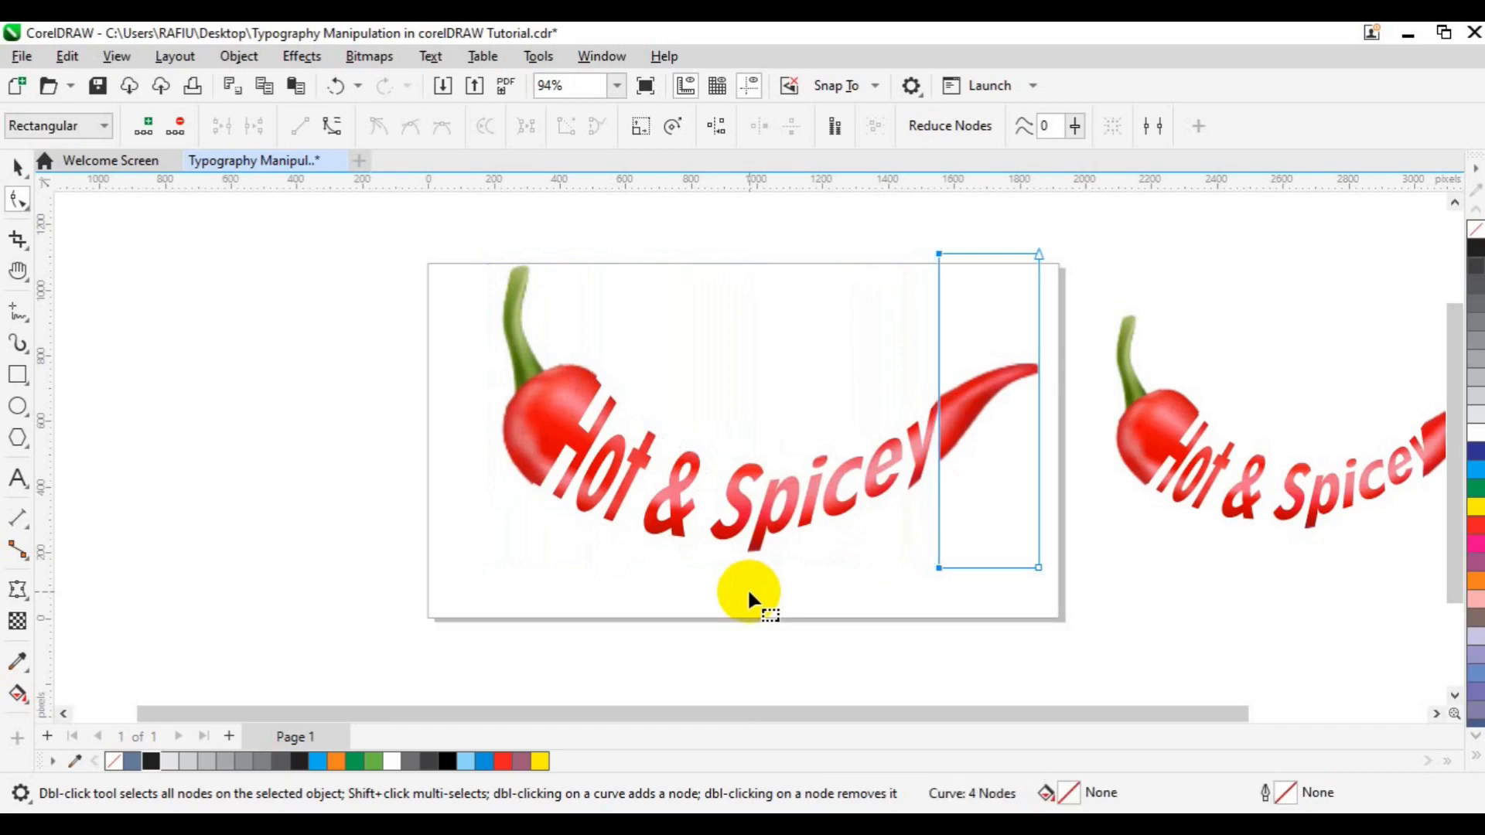
- Move the chili tip crop's lower-left node about 80 px left to slant the cut edge along the letter Y
{"action": "left_click_drag", "start_coordinate": [990, 599], "coordinate": [905, 535]}
{"action": "key", "text": "Left"}
{"action": "key", "text": "Left"}
{"action": "key", "text": "Left"}
{"action": "key", "text": "Left"}
{"action": "key", "text": "Left"}
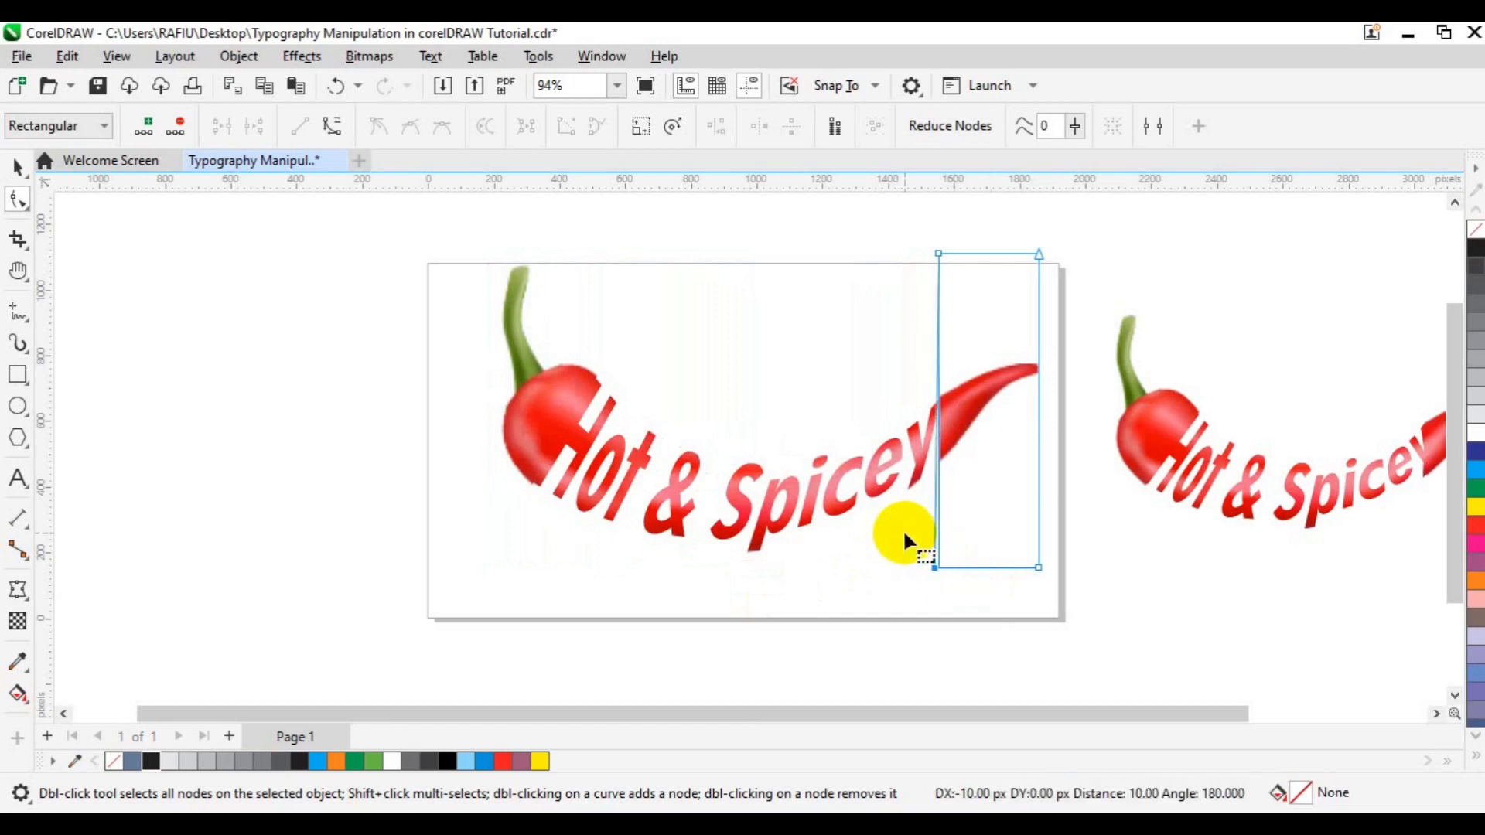
{"action": "key", "text": "Left"}
{"action": "key", "text": "Left"}
{"action": "key", "text": "Left"}
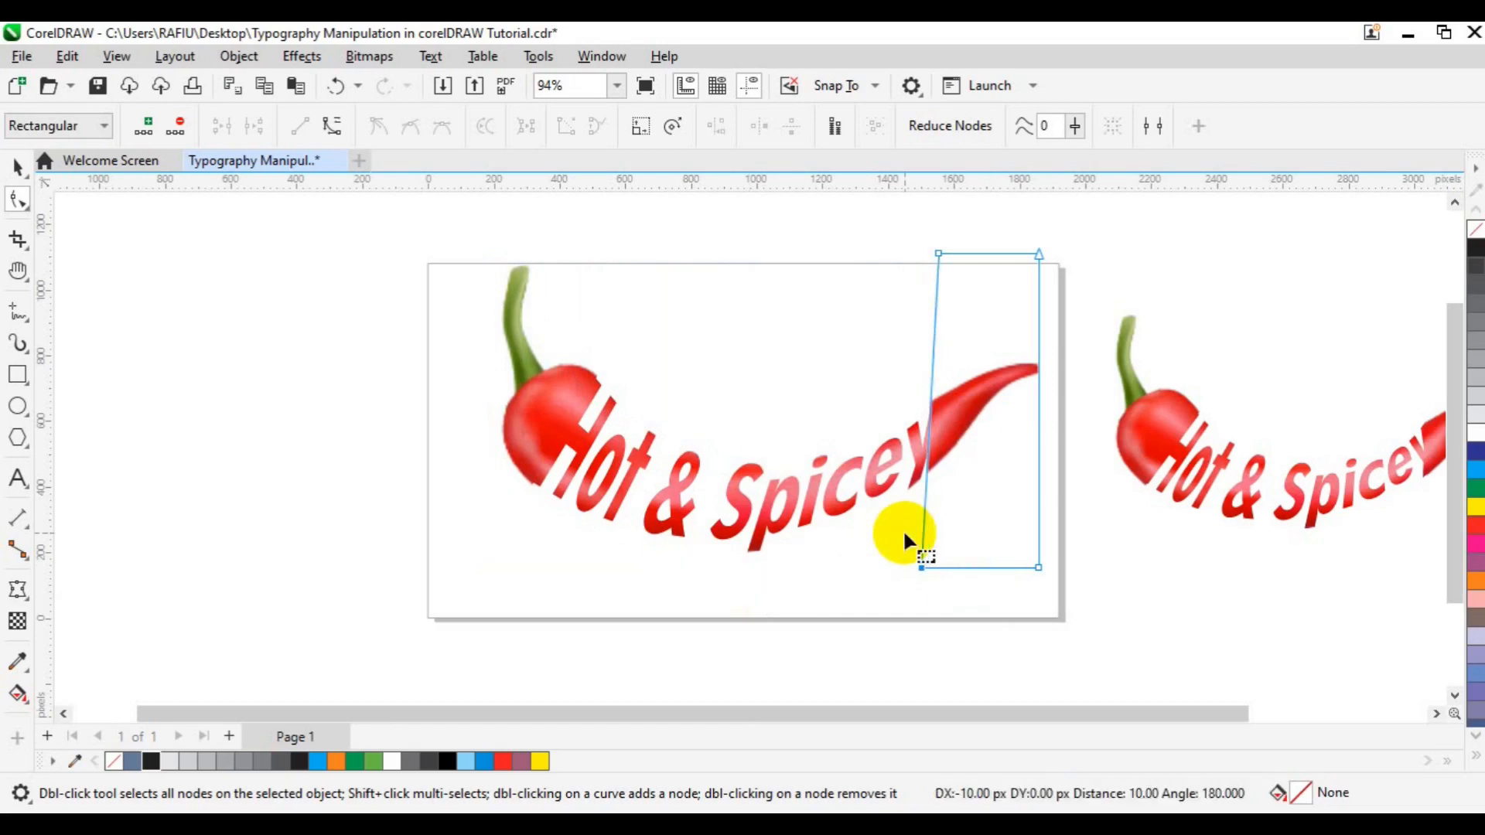
{"action": "key", "text": "Left"}
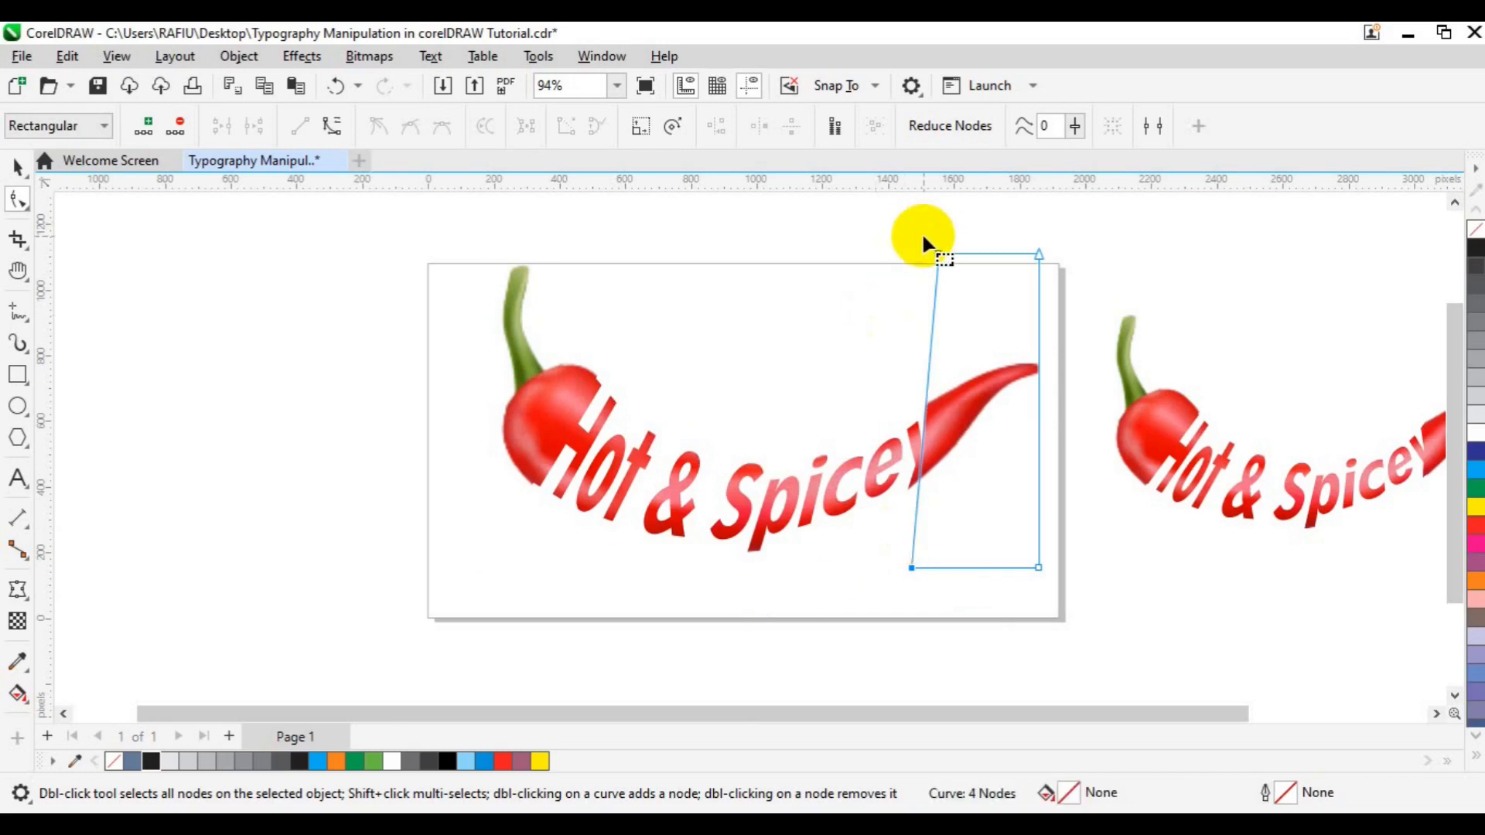
{"action": "key", "text": "Escape"}
{"action": "right_click", "coordinate": [956, 258]}
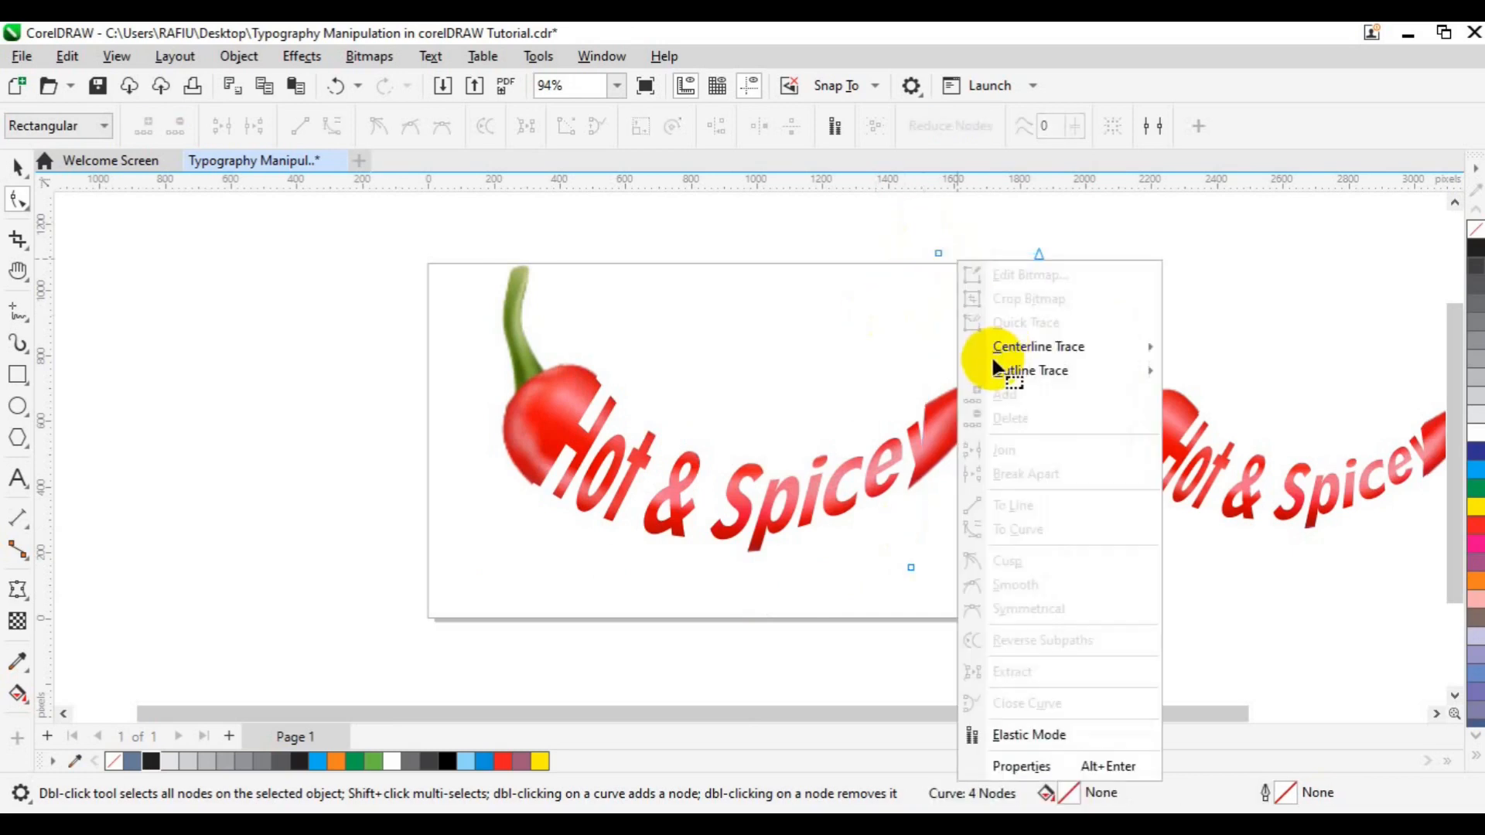
{"action": "left_click", "coordinate": [890, 296]}
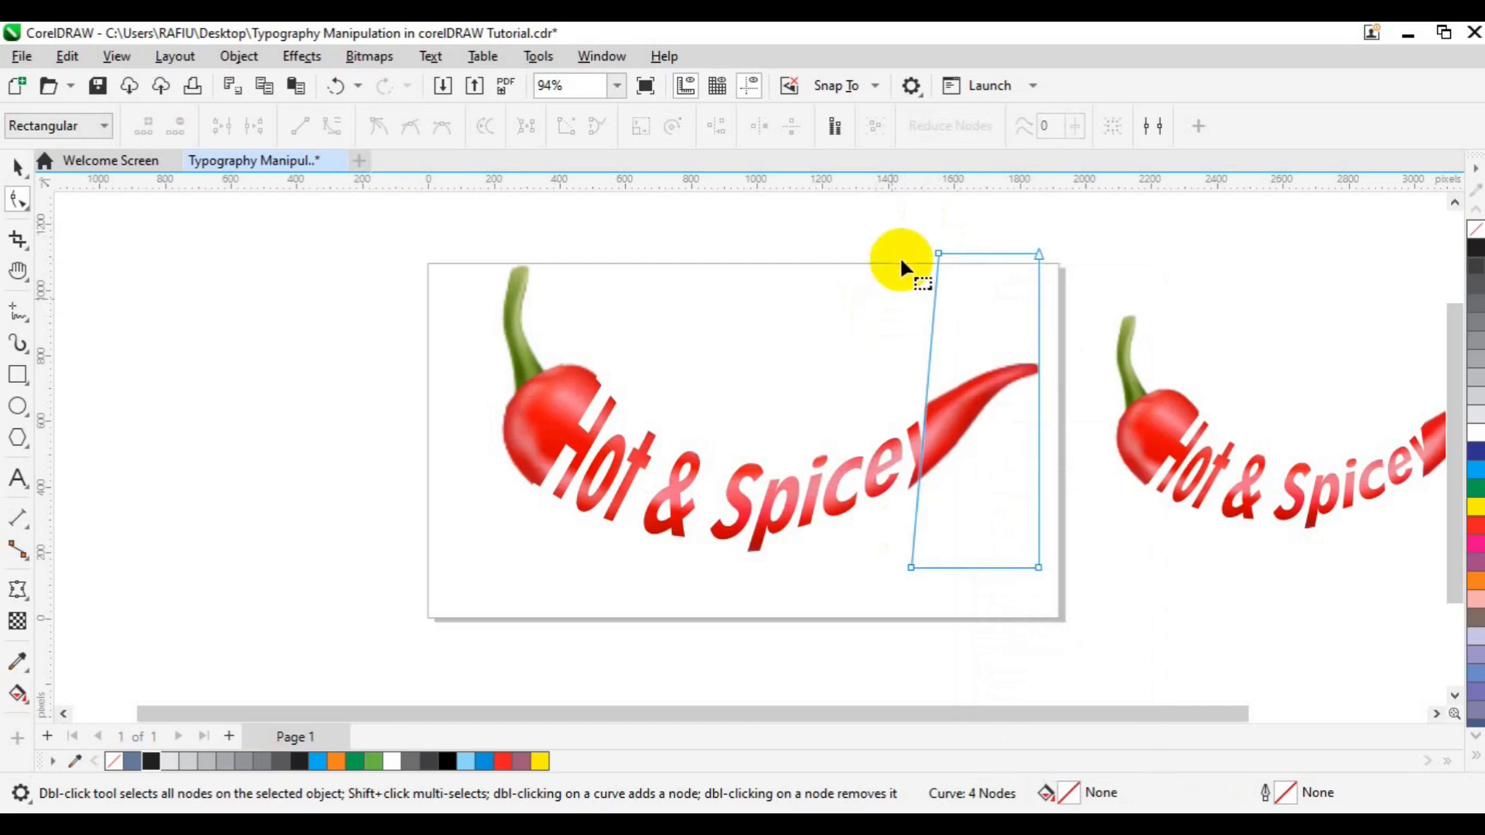
- Move the chili tip crop's upper-left node about 70 px right to tilt the cut edge towards the slant of the Y
{"action": "left_click_drag", "start_coordinate": [983, 288], "coordinate": [987, 286]}
{"action": "key", "text": "Right"}
{"action": "key", "text": "Right"}
{"action": "key", "text": "Right"}
{"action": "key", "text": "Right"}
{"action": "key", "text": "Right"}
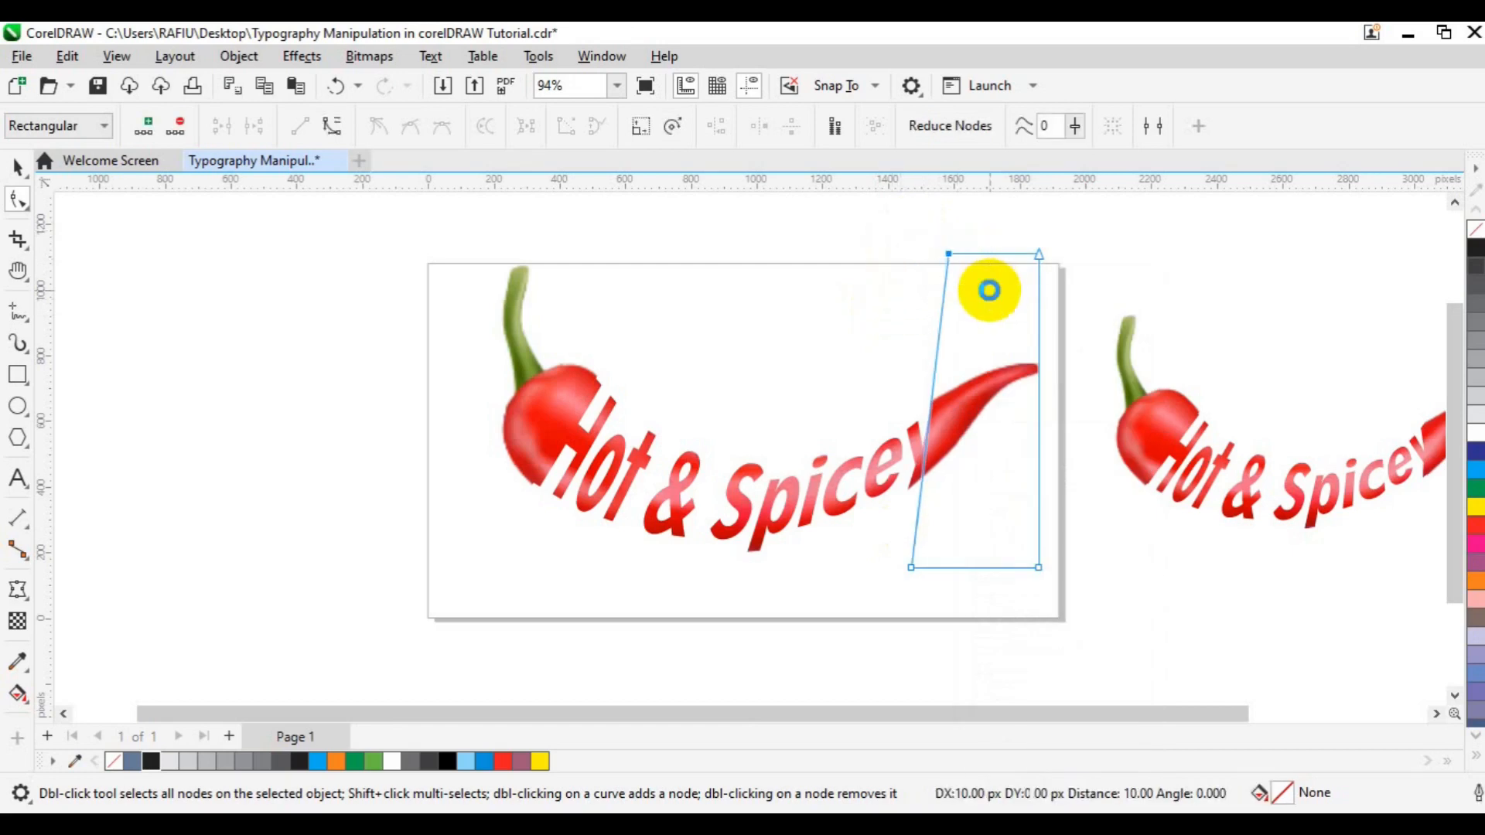
{"action": "key", "text": "Right"}
{"action": "key", "text": "Right"}
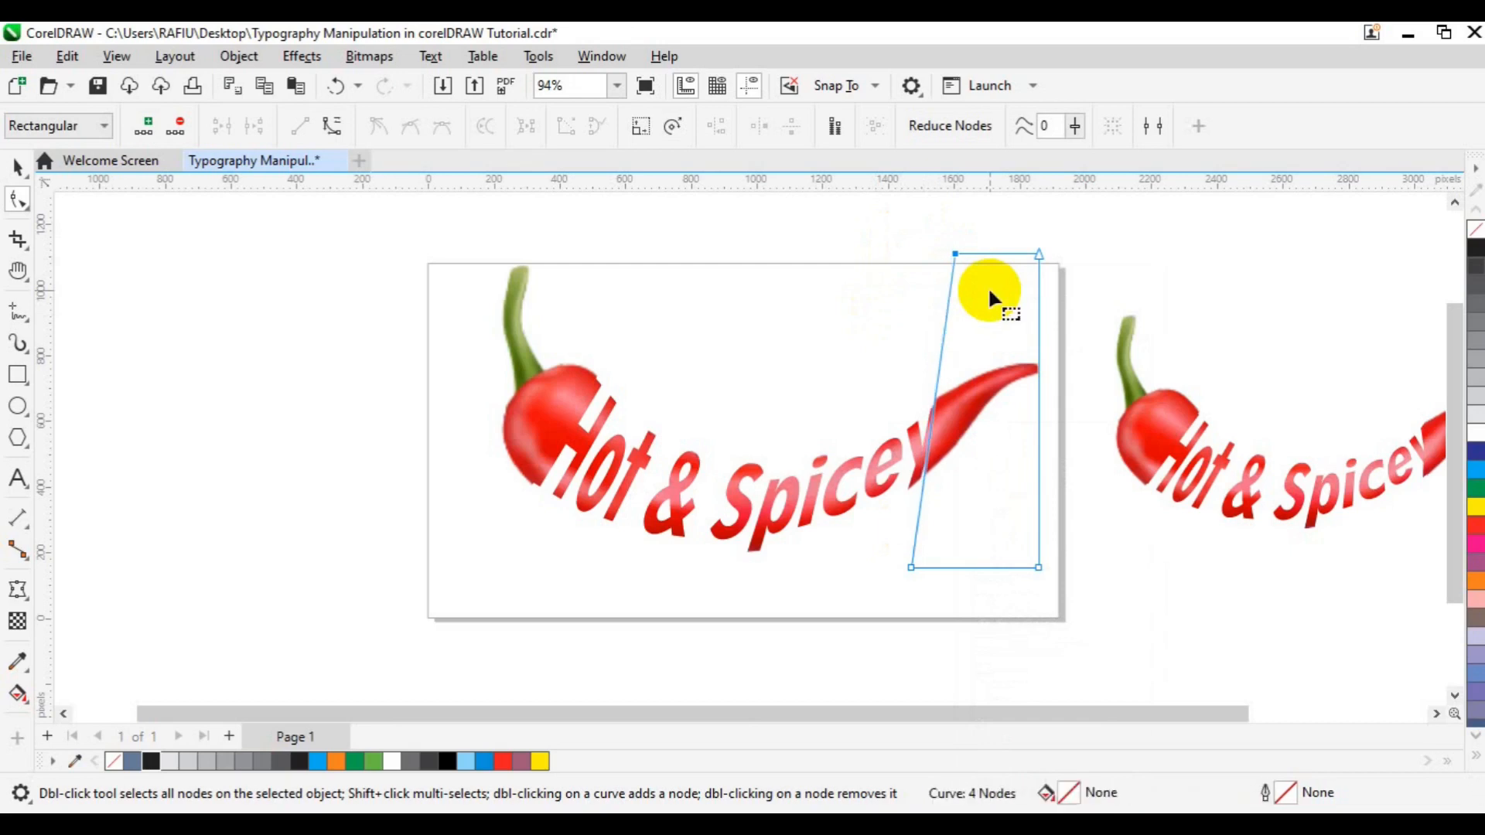
{"action": "key", "text": "Right"}
- Nudge the chili tip crop's lower-left node about 20 px further left and finish node editing
{"action": "left_click_drag", "start_coordinate": [888, 546], "coordinate": [953, 602]}
{"action": "key", "text": "Left"}
{"action": "key", "text": "Left"}
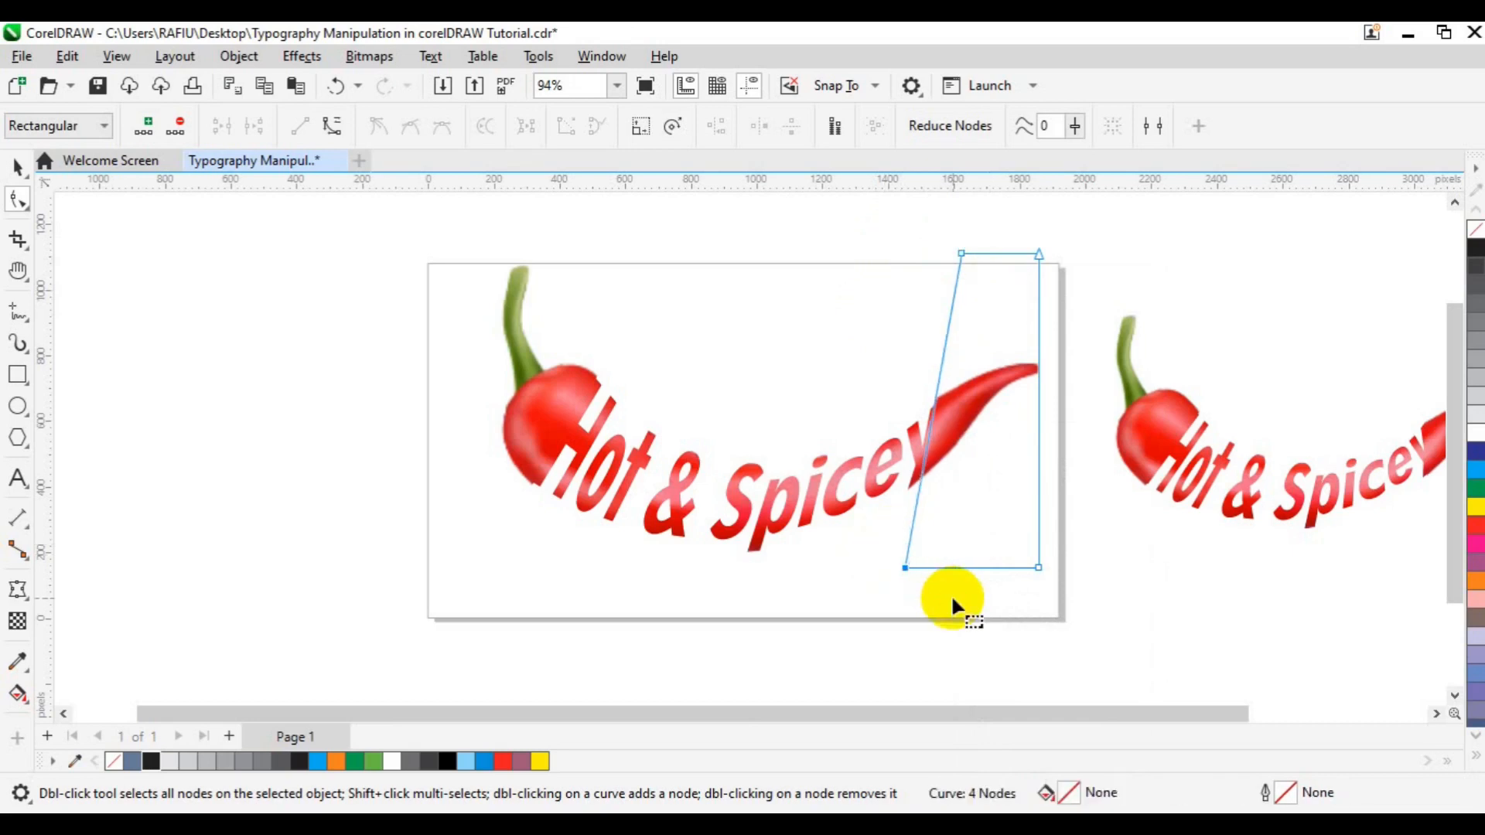
{"action": "key", "text": "space"}
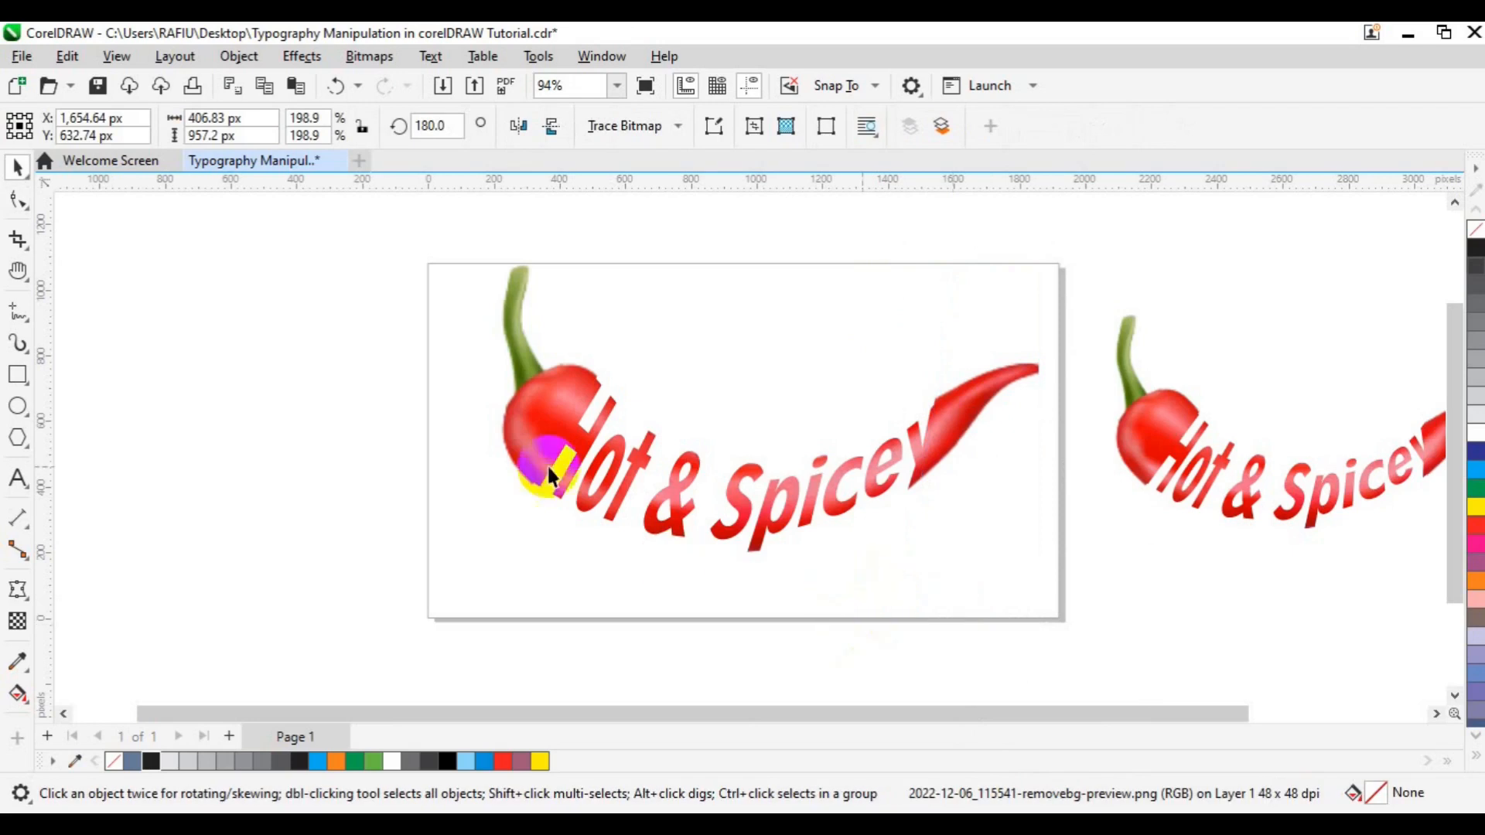
- Group the stem-end crop, the "Hot & Spicey" lettering and the chili tip on the page
{"action": "left_click", "coordinate": [611, 565]}
{"action": "scroll", "coordinate": [611, 559], "scroll_direction": "down", "scroll_amount": 2}
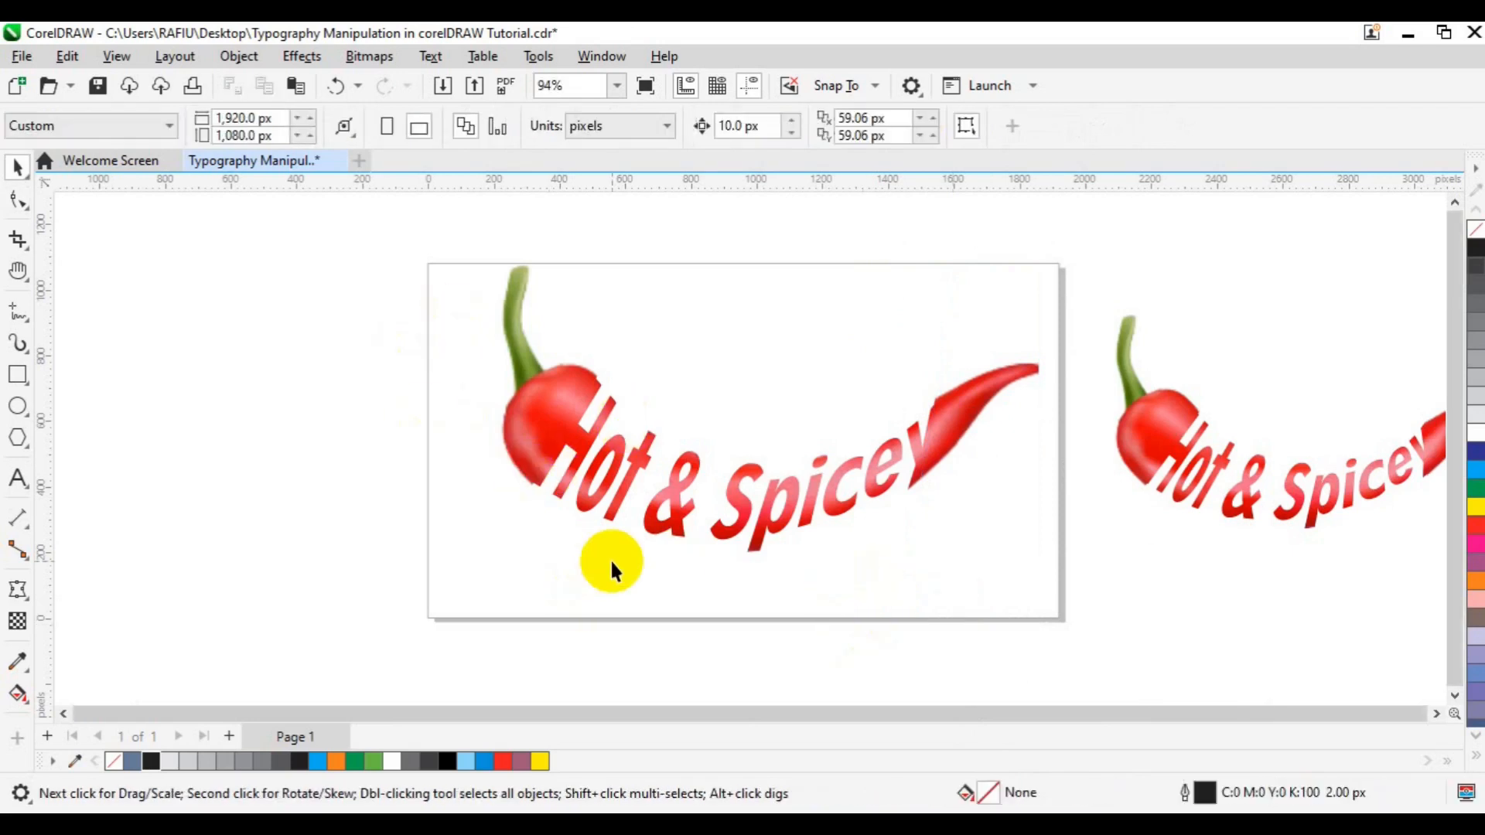
{"action": "left_click_drag", "start_coordinate": [489, 370], "coordinate": [854, 576]}
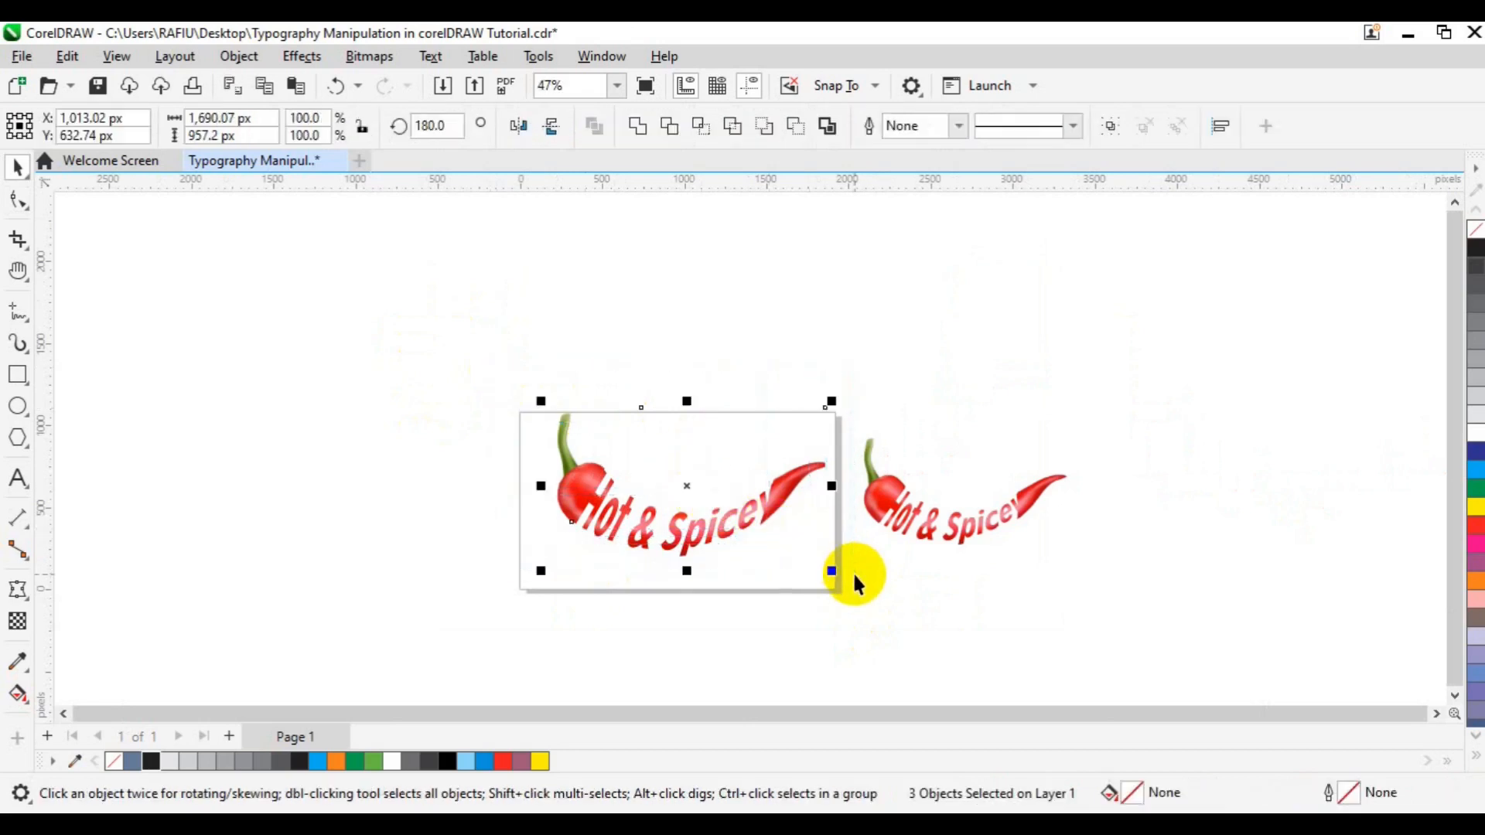
{"action": "key", "text": "ctrl+g"}
- Scale the grouped chili design down to 86.6% around its centre, centre it on the page and deselect it
{"action": "left_click_drag", "start_coordinate": [835, 568], "coordinate": [815, 562]}
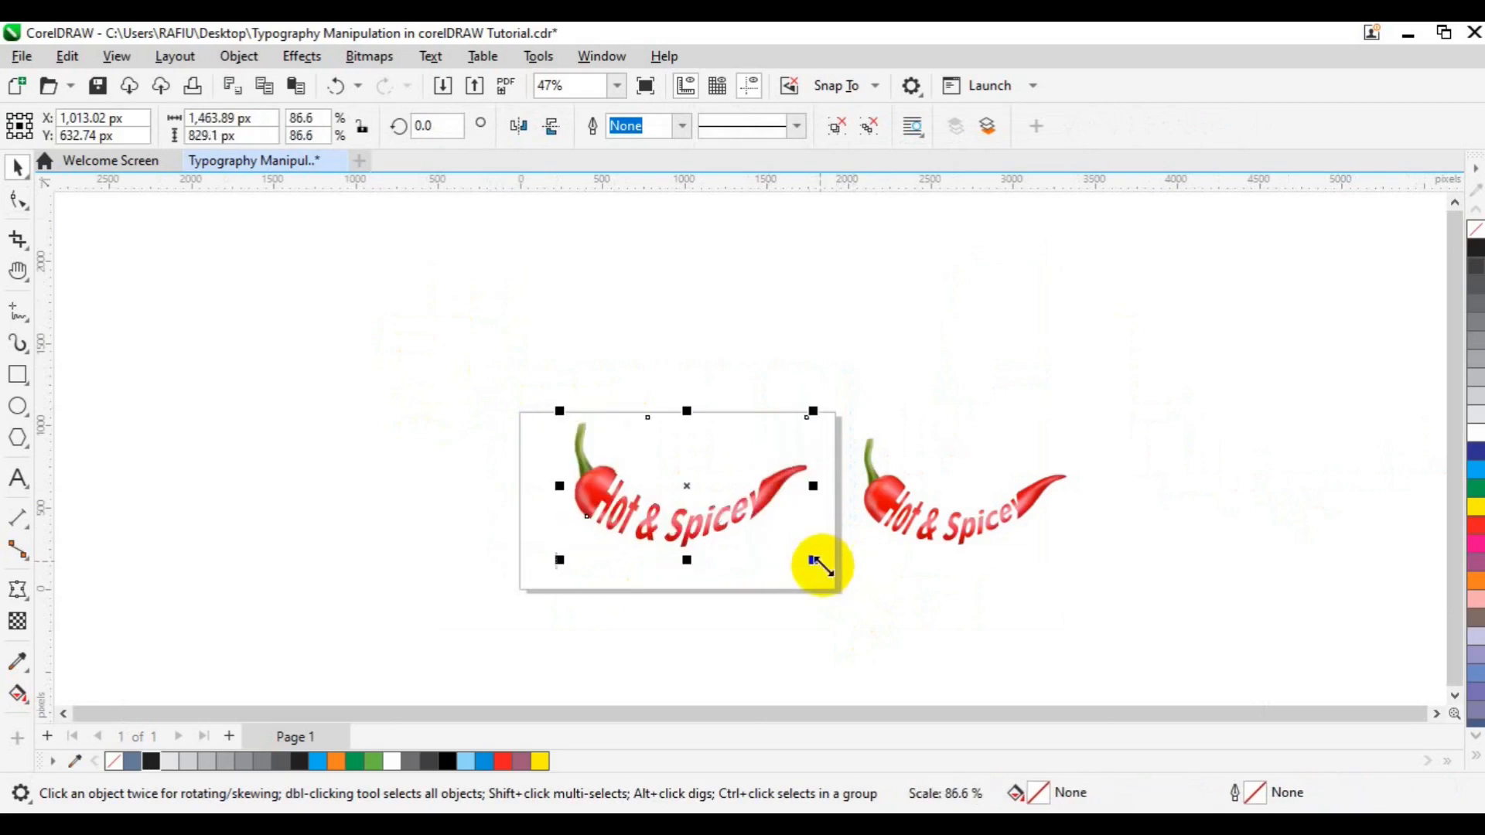
{"action": "key", "text": "p"}
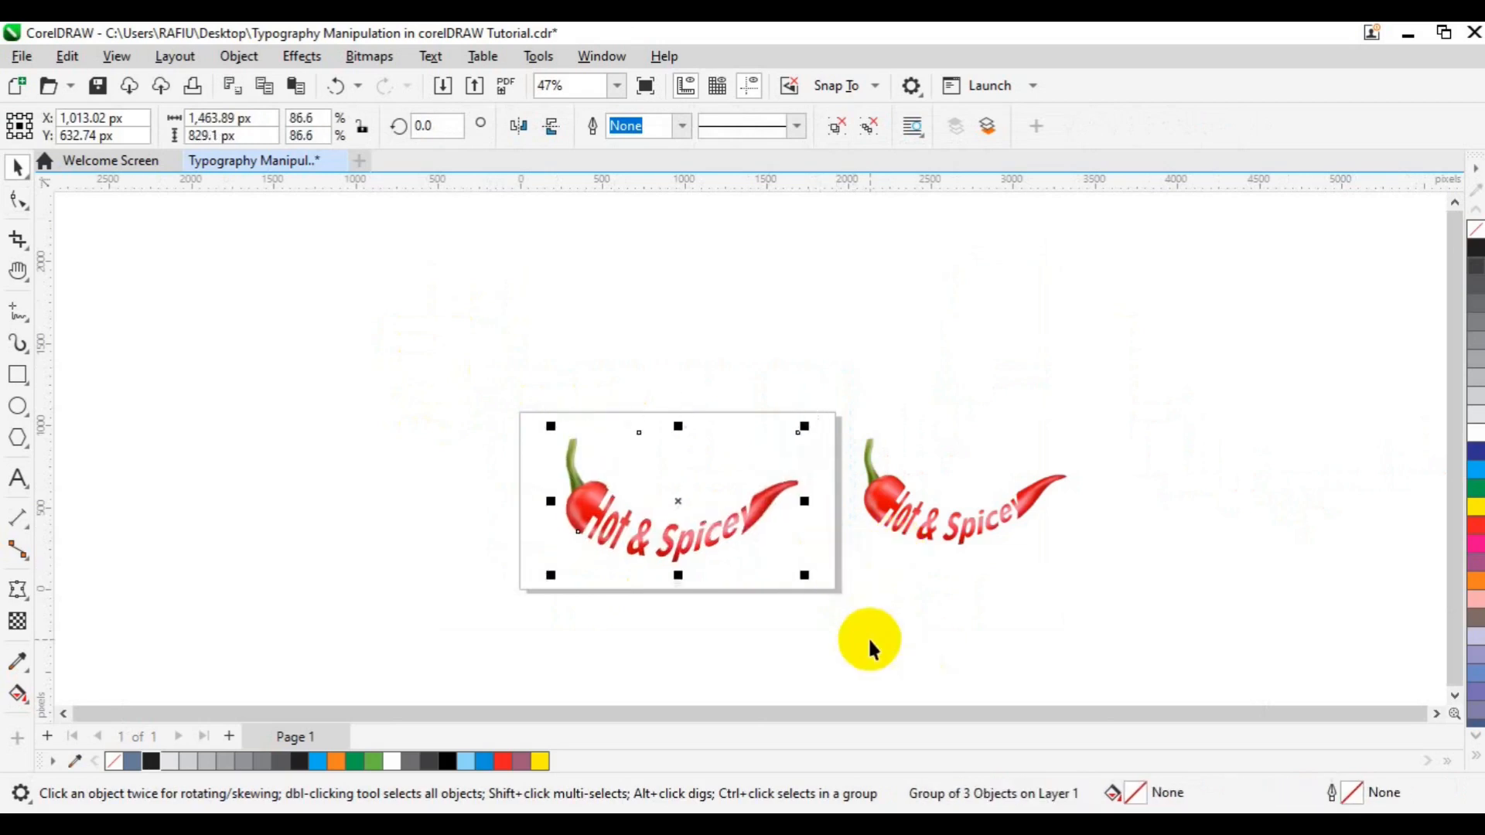
{"action": "left_click", "coordinate": [796, 573]}
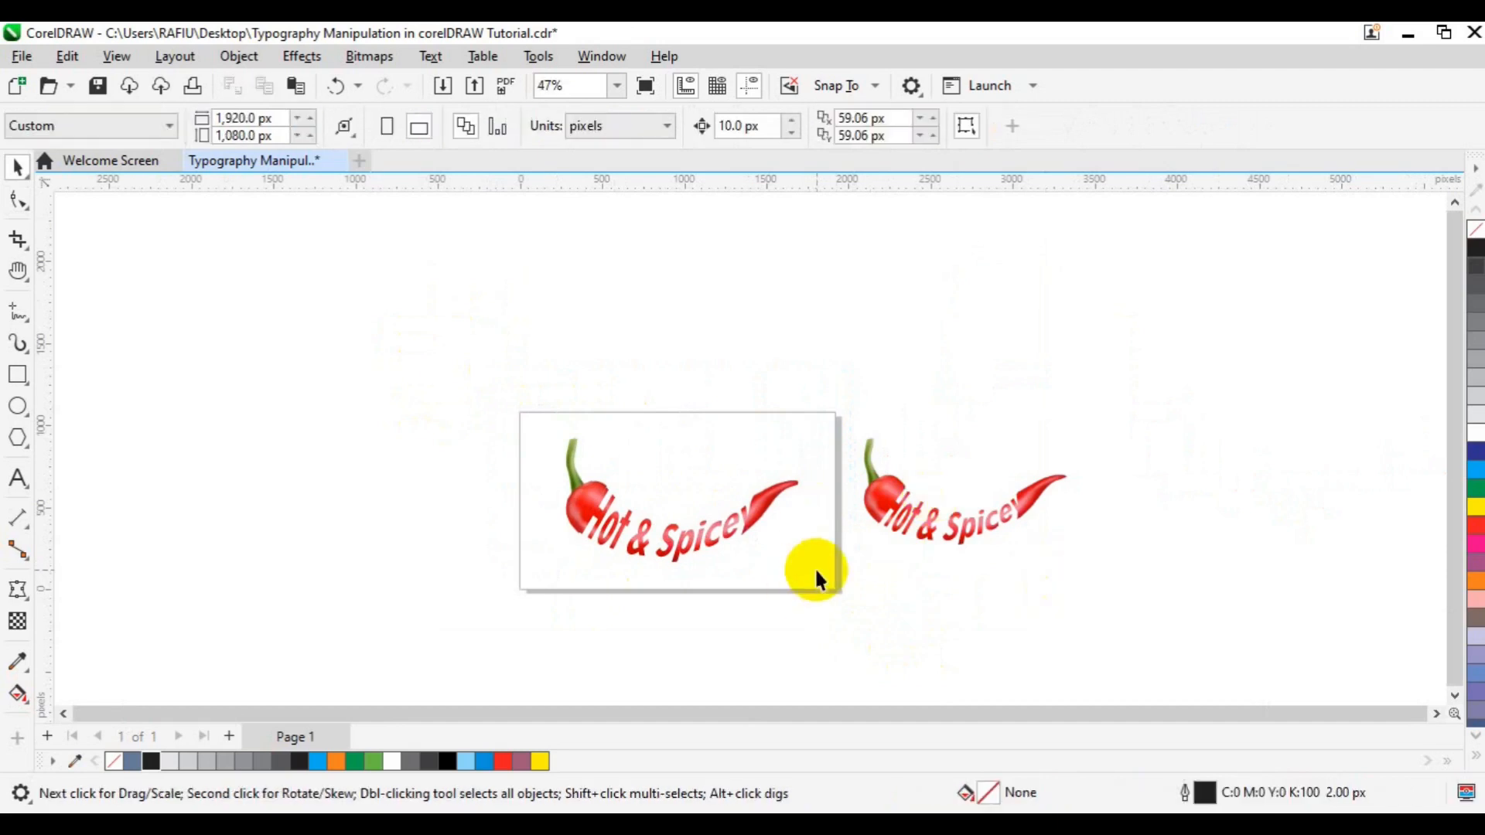
{"action": "scroll", "coordinate": [814, 568], "scroll_direction": "up", "scroll_amount": 1}
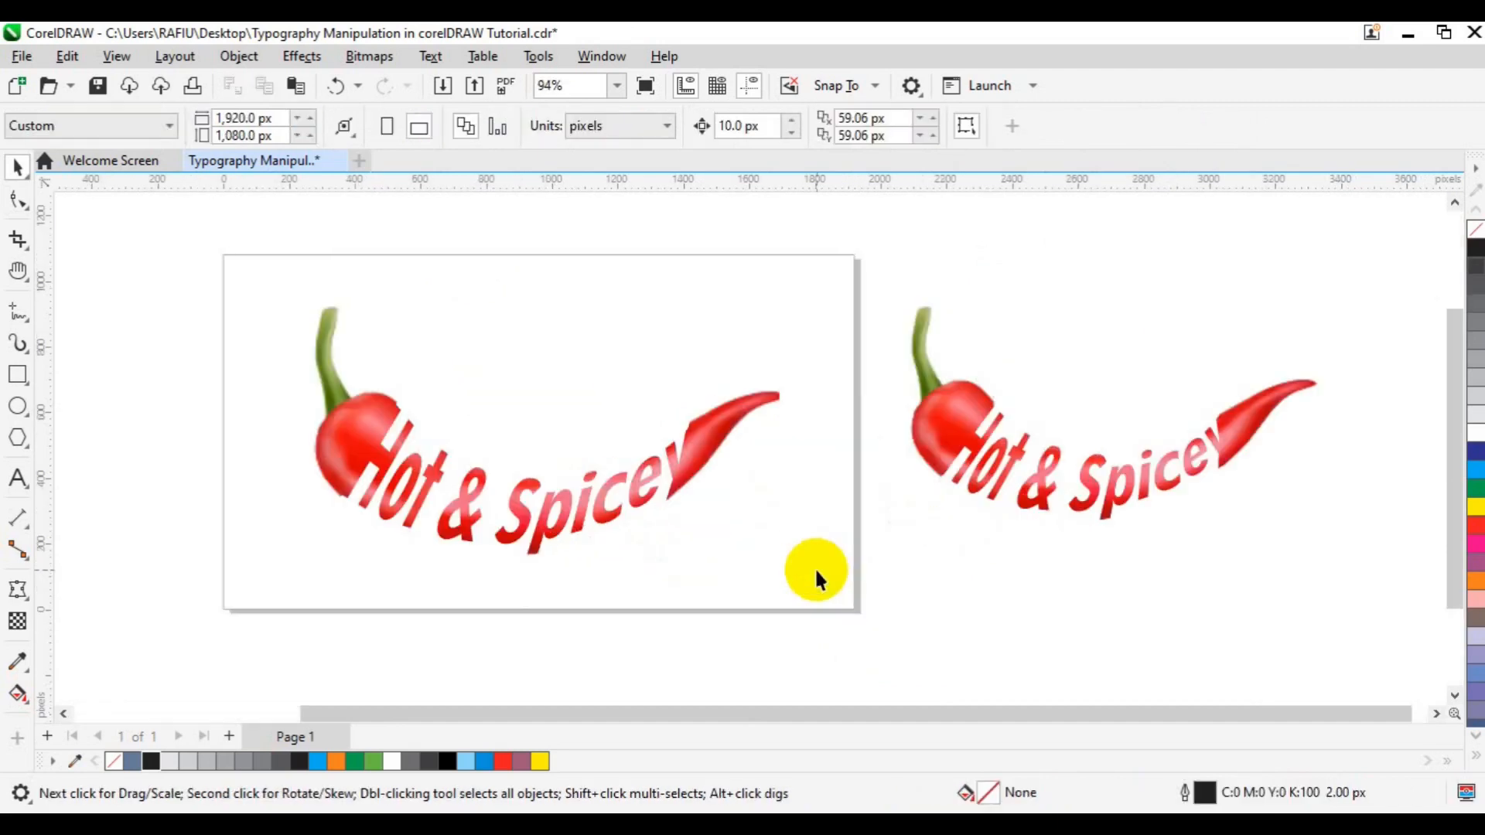